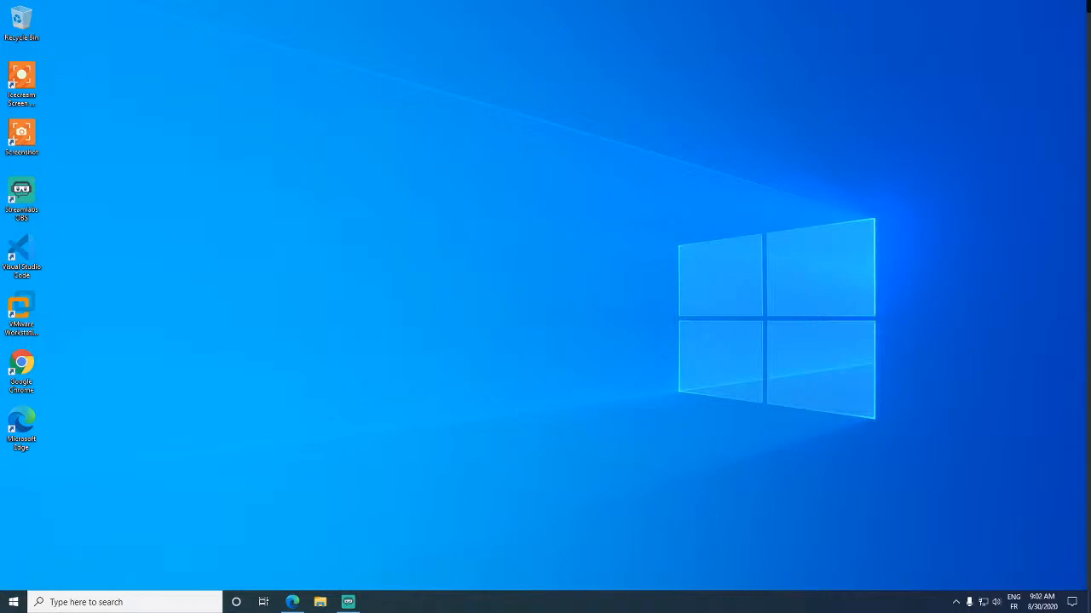
- Move the Streamlabs OBS window off this screen and launch VMware Workstation from its desktop shortcut
{"action": "left_click_drag", "start_coordinate": [1090, 71], "coordinate": [1090, 75]}
{"action": "left_click_drag", "start_coordinate": [669, 9], "coordinate": [1089, 34]}
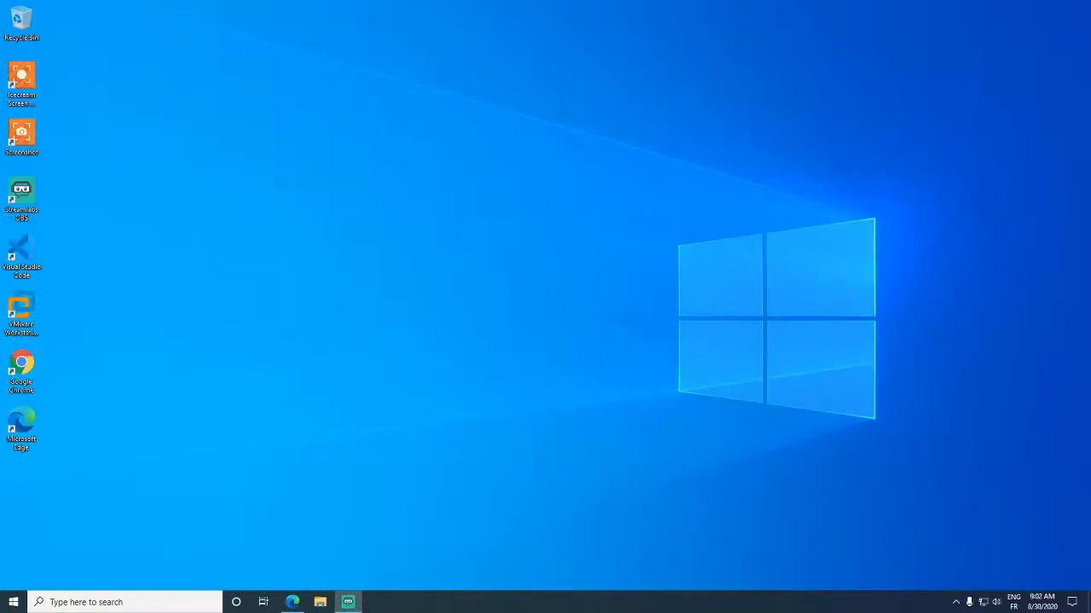
{"action": "left_click", "coordinate": [273, 445]}
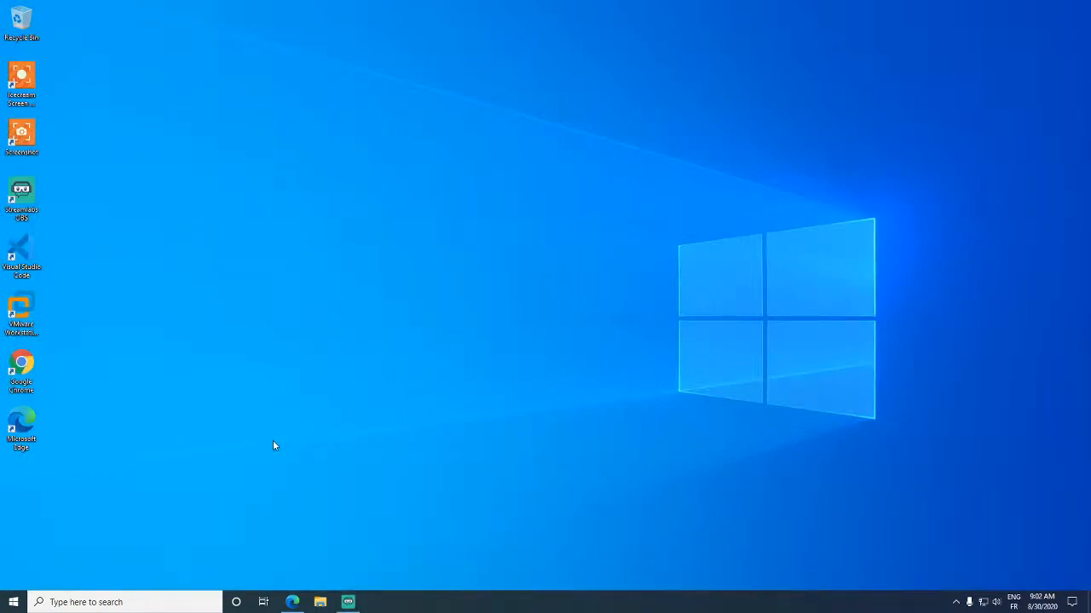
{"action": "right_click", "coordinate": [271, 494]}
{"action": "left_click", "coordinate": [207, 467]}
{"action": "left_click", "coordinate": [41, 317]}
{"action": "left_click", "coordinate": [353, 318]}
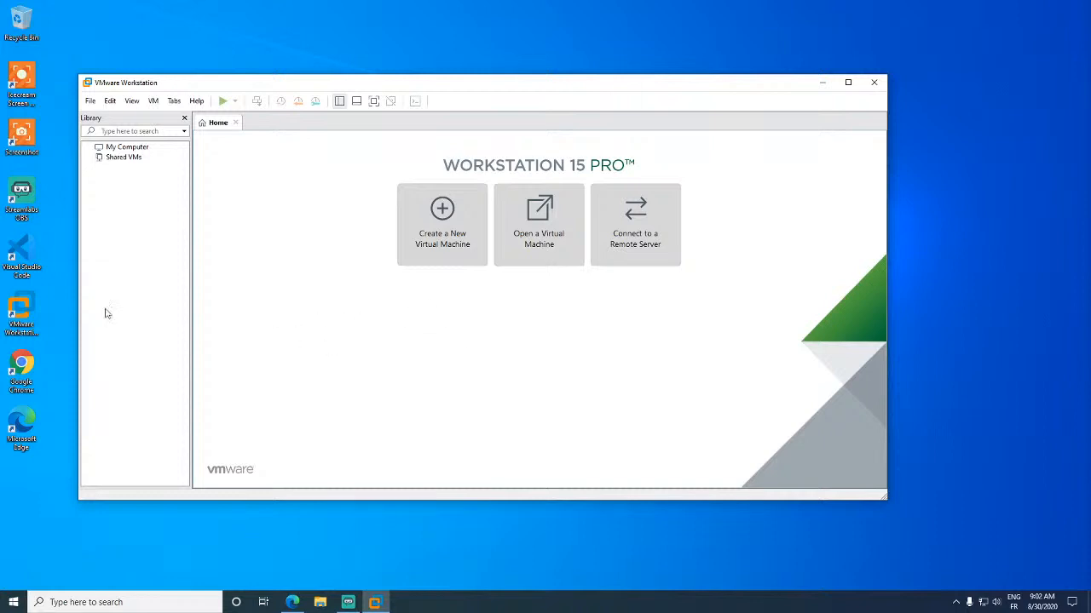
- Start the New Virtual Machine wizard from the File menu and accept the Typical setup
{"action": "left_click", "coordinate": [90, 101]}
{"action": "left_click", "coordinate": [91, 103]}
{"action": "left_click", "coordinate": [91, 103]}
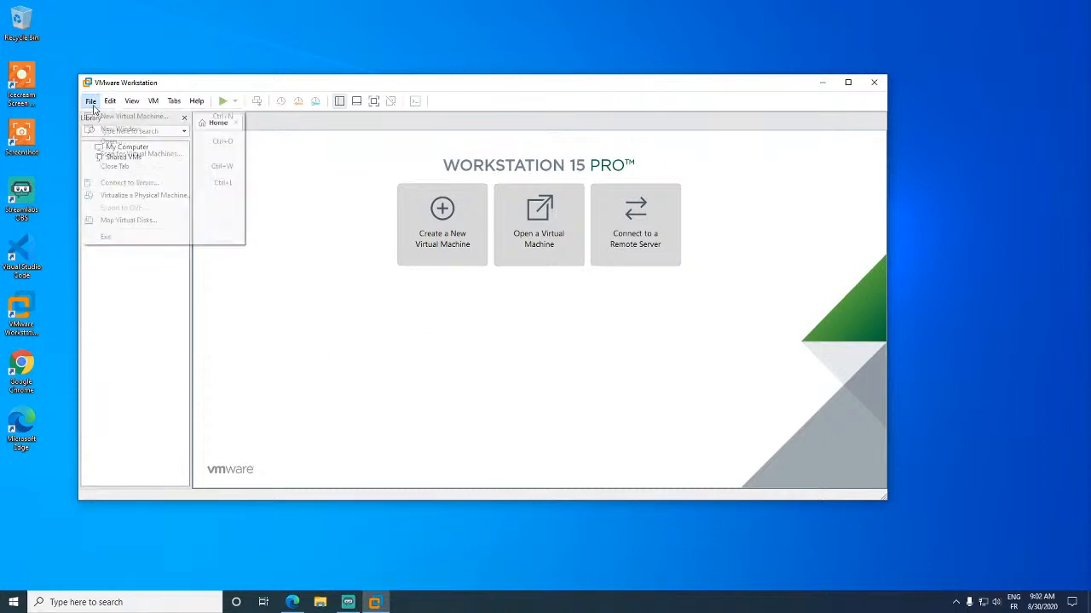
{"action": "left_click", "coordinate": [99, 116]}
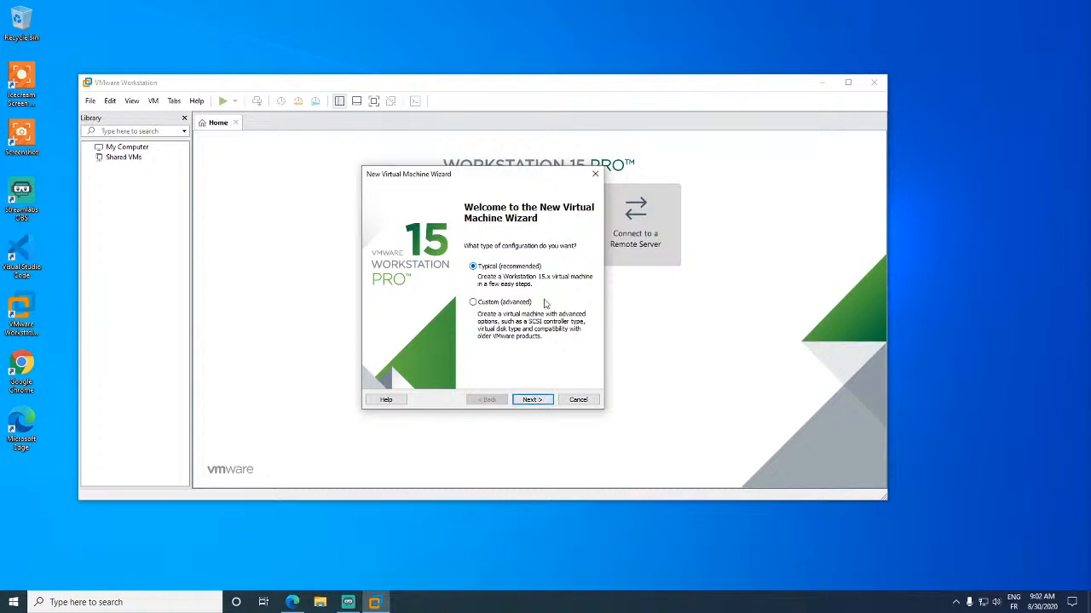
{"action": "left_click", "coordinate": [526, 400]}
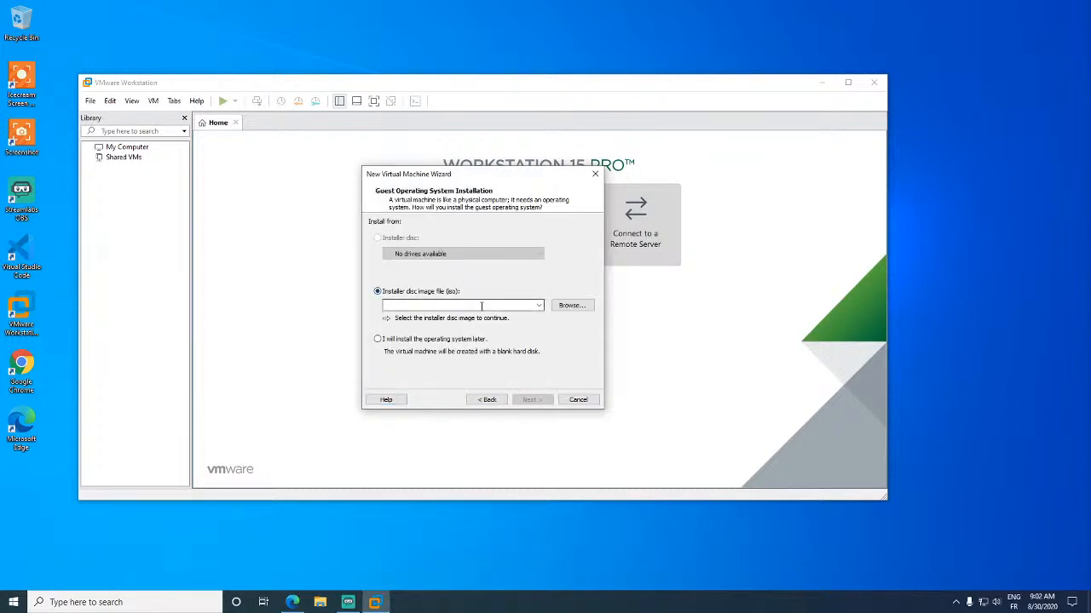
- Pick the 17763.737 SERVER_EVAL ISO from Documents\ISO as the installer disc image
{"action": "left_click", "coordinate": [570, 306]}
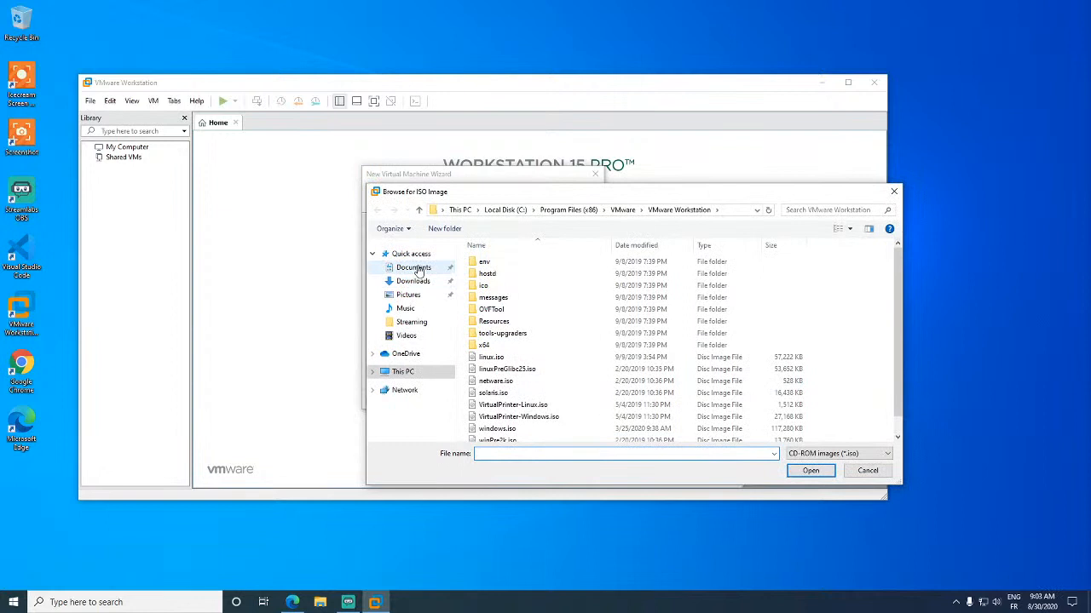
{"action": "left_click", "coordinate": [414, 268]}
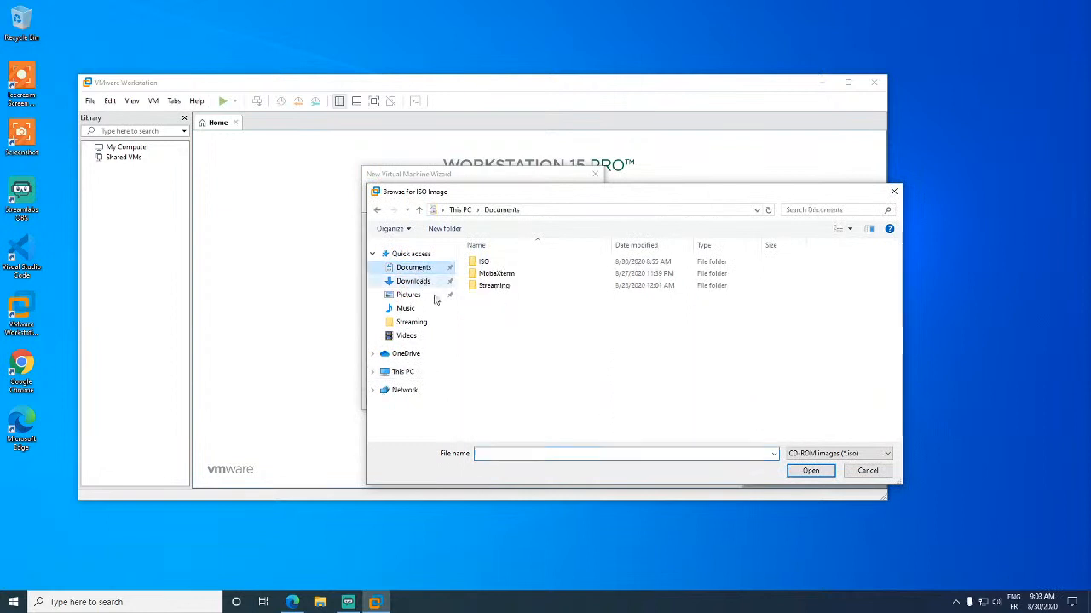
{"action": "double_click", "coordinate": [509, 267]}
{"action": "left_click_drag", "start_coordinate": [613, 247], "coordinate": [752, 246]}
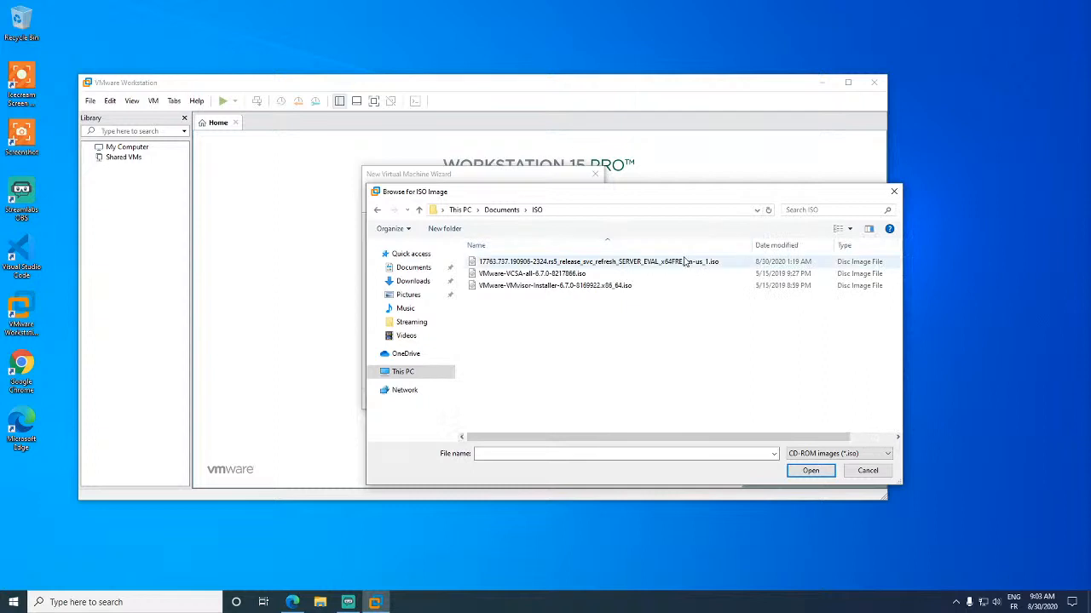
{"action": "double_click", "coordinate": [633, 263]}
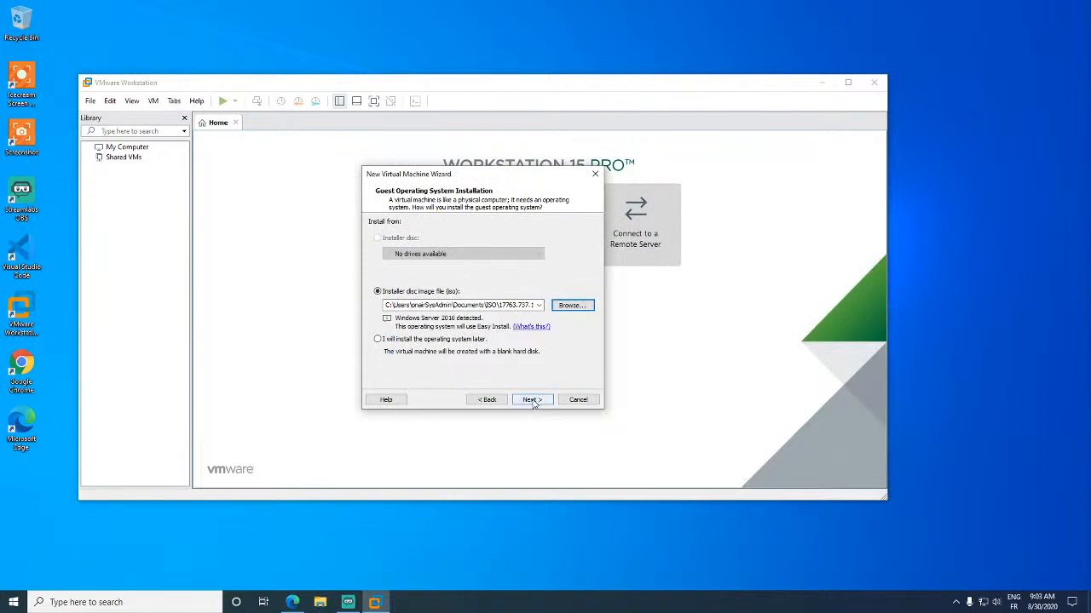
{"action": "left_click", "coordinate": [531, 400]}
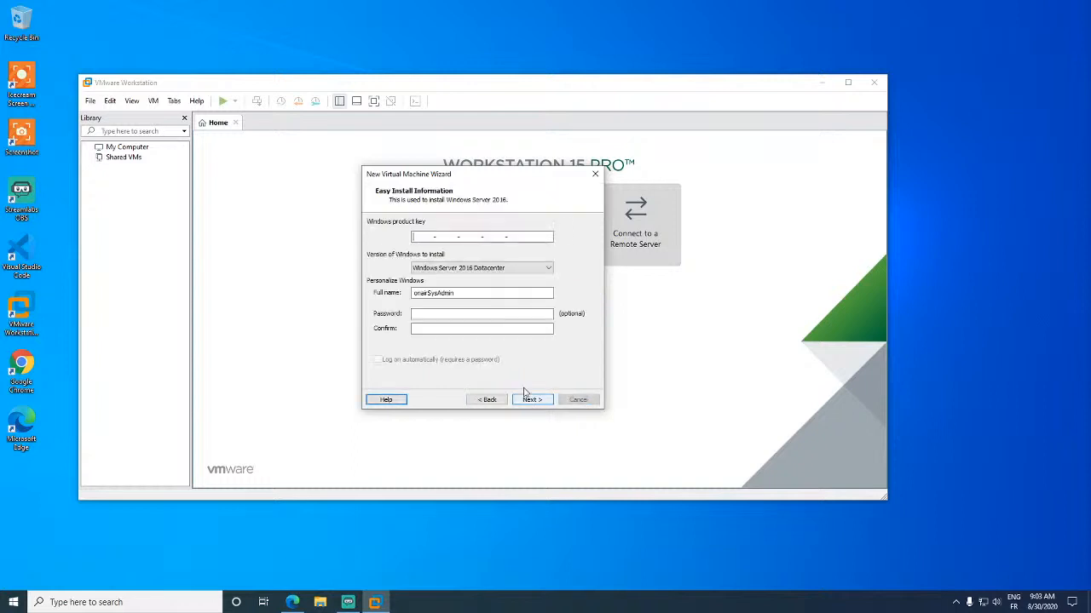
{"action": "left_click", "coordinate": [516, 269]}
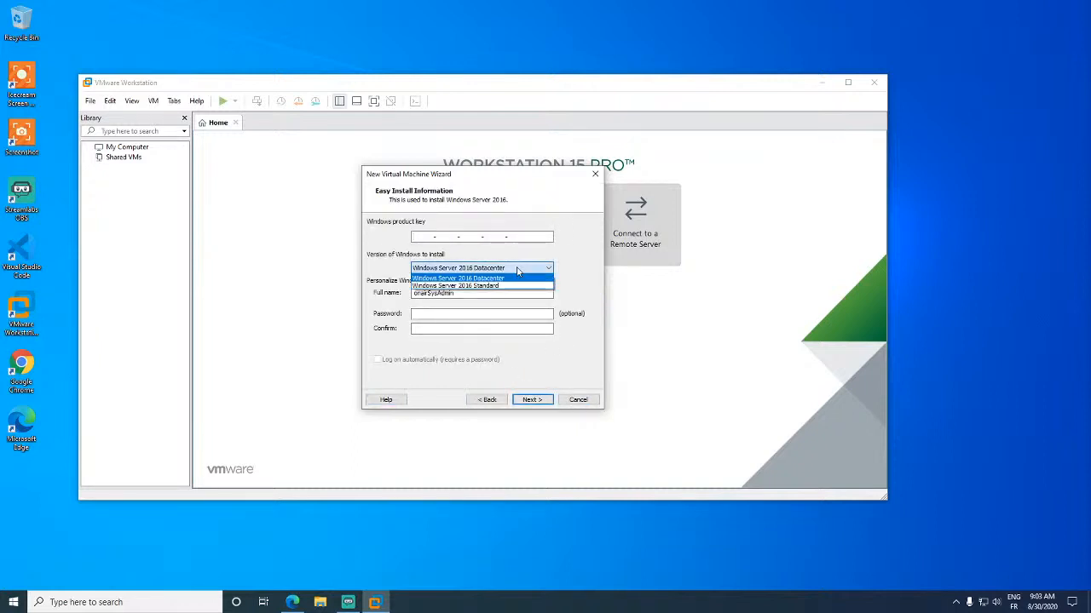
{"action": "left_click", "coordinate": [591, 305]}
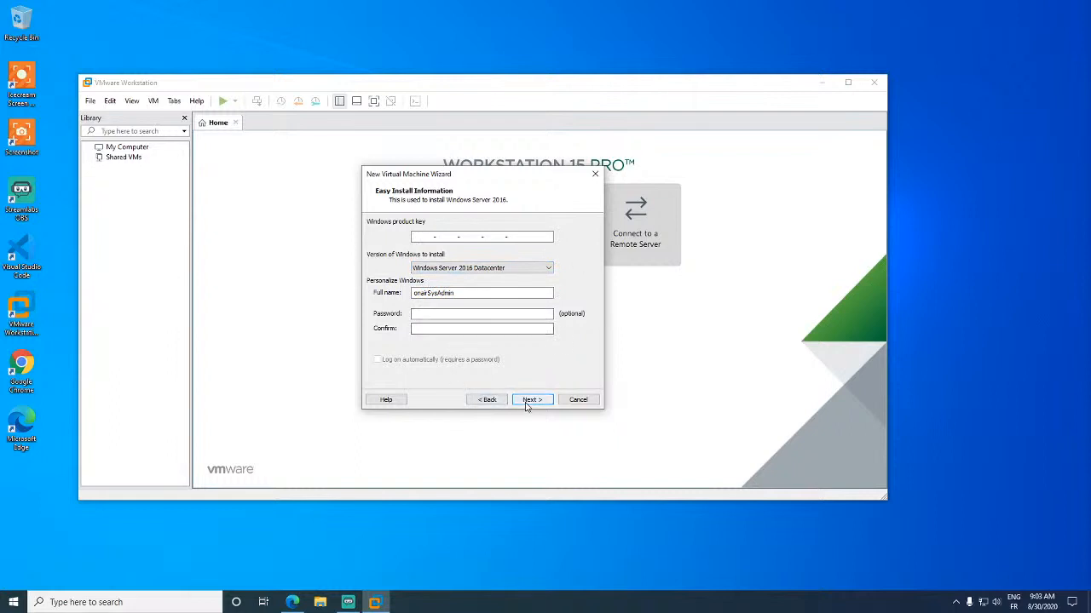
{"action": "double_click", "coordinate": [492, 294]}
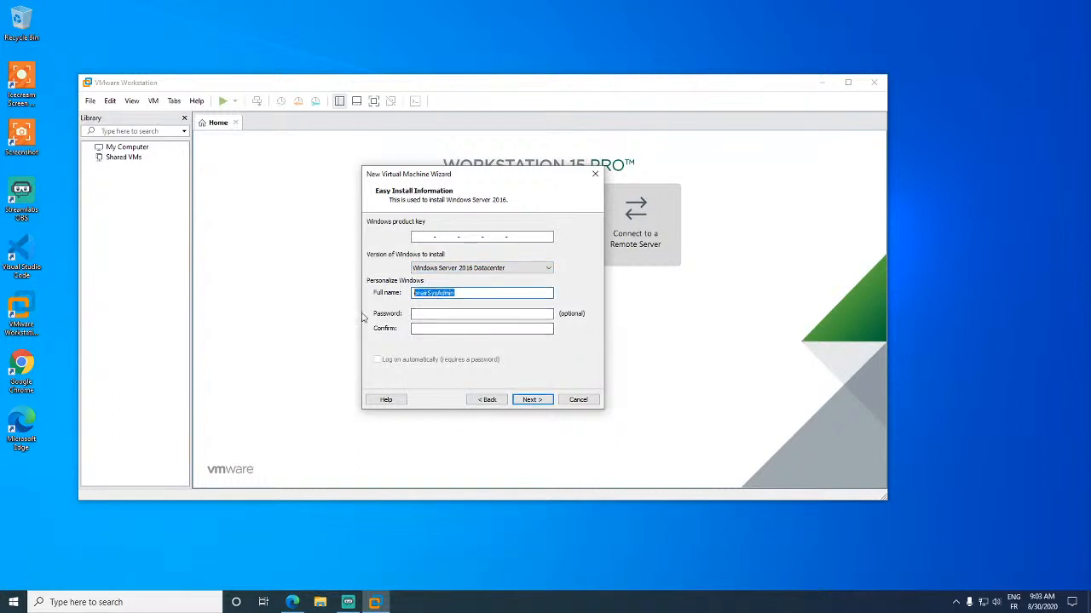
{"action": "left_click", "coordinate": [454, 314]}
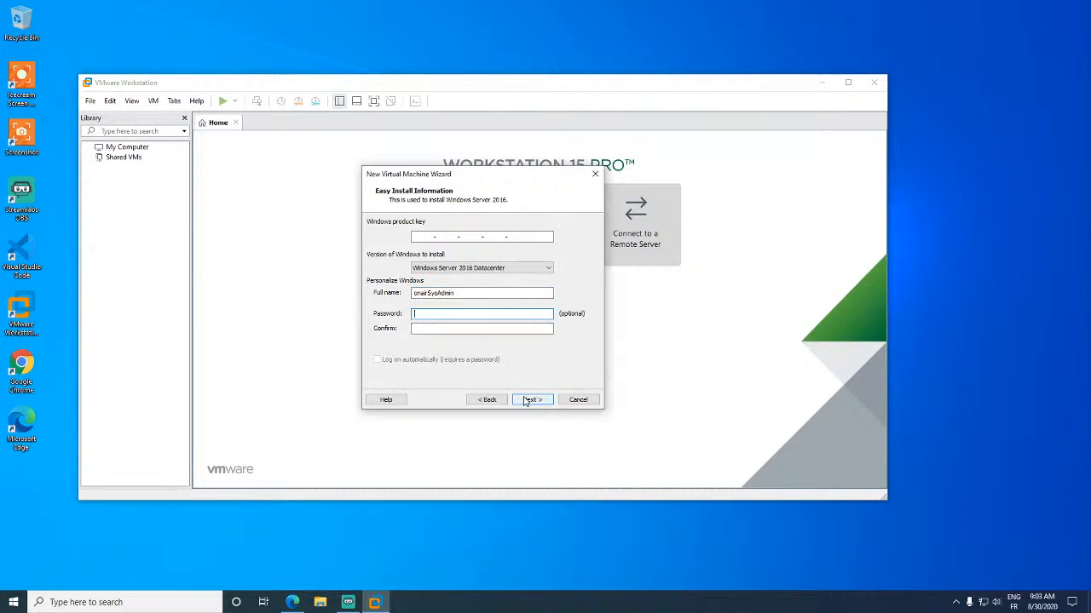
{"action": "double_click", "coordinate": [461, 295]}
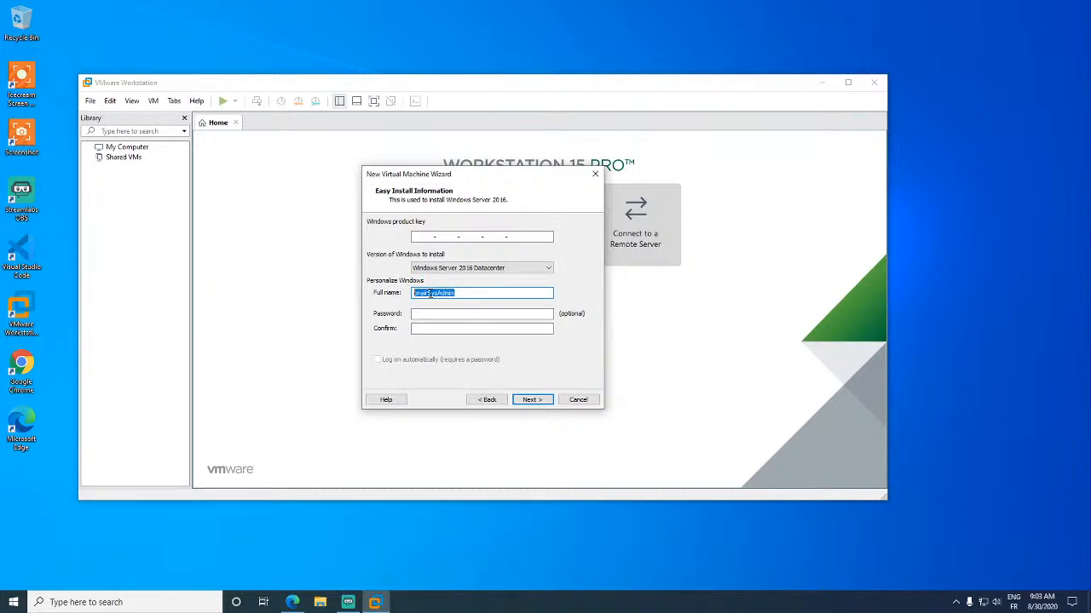
{"action": "key", "text": "BackSpace"}
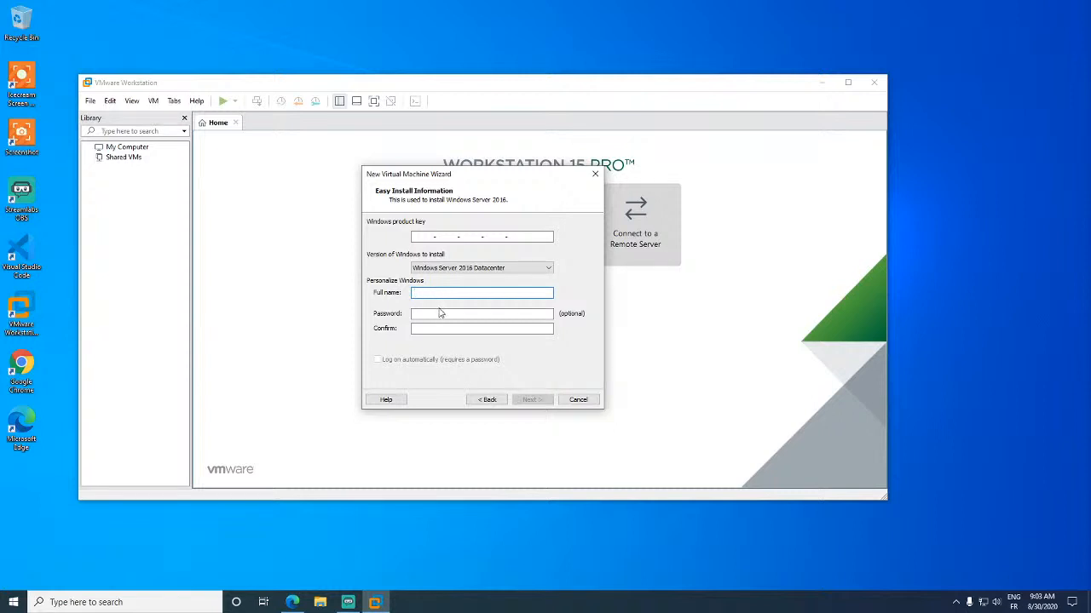
{"action": "left_click", "coordinate": [473, 269]}
{"action": "left_click", "coordinate": [460, 269]}
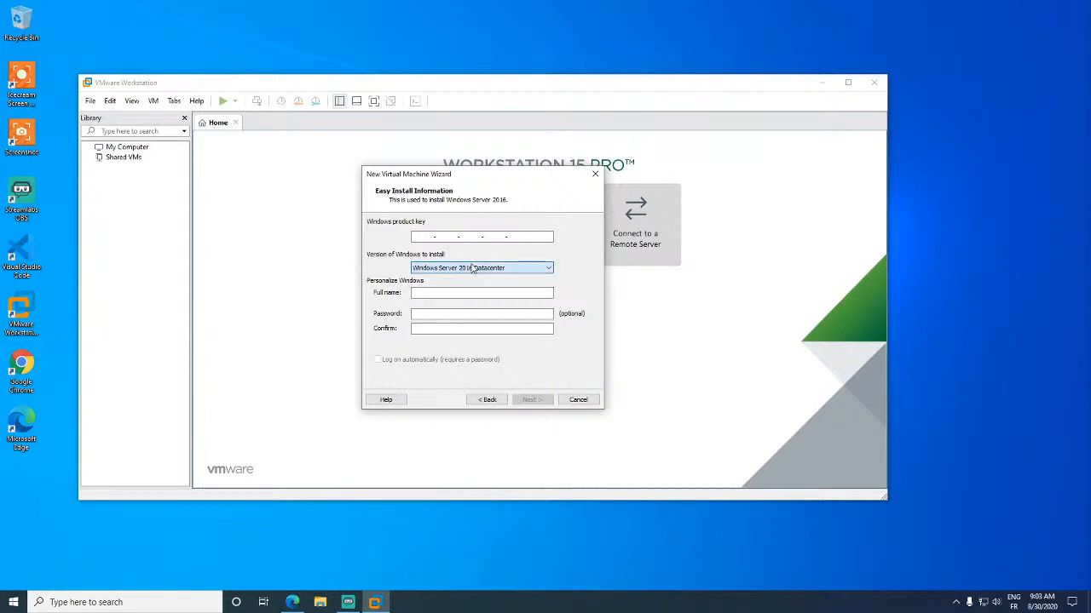
{"action": "left_click", "coordinate": [487, 400]}
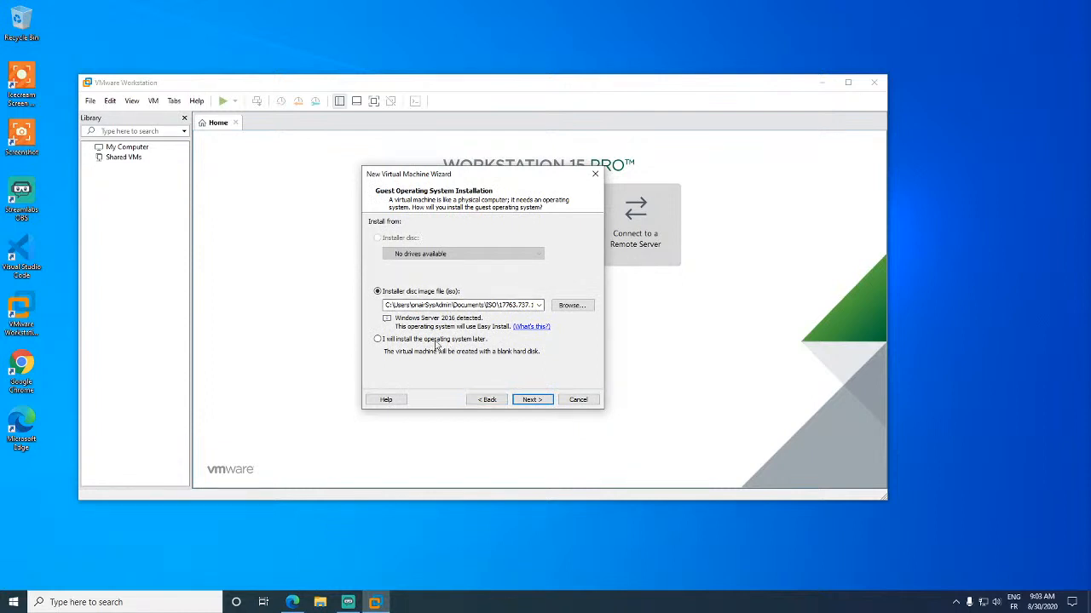
- Choose to install the OS later, with Microsoft Windows version Windows Server 2016 as the guest
{"action": "left_click", "coordinate": [436, 341]}
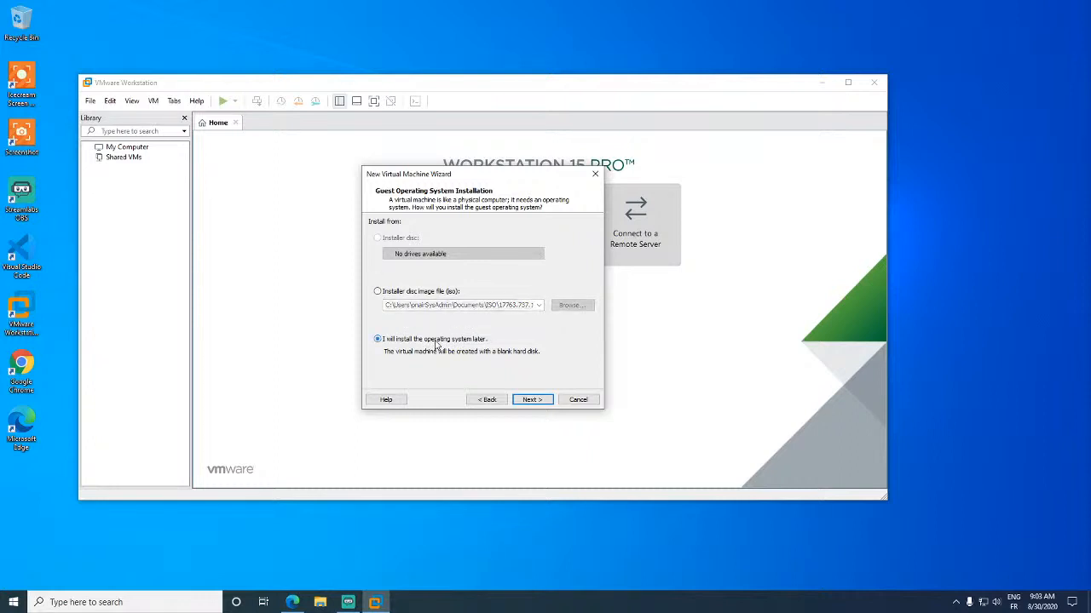
{"action": "left_click", "coordinate": [539, 400]}
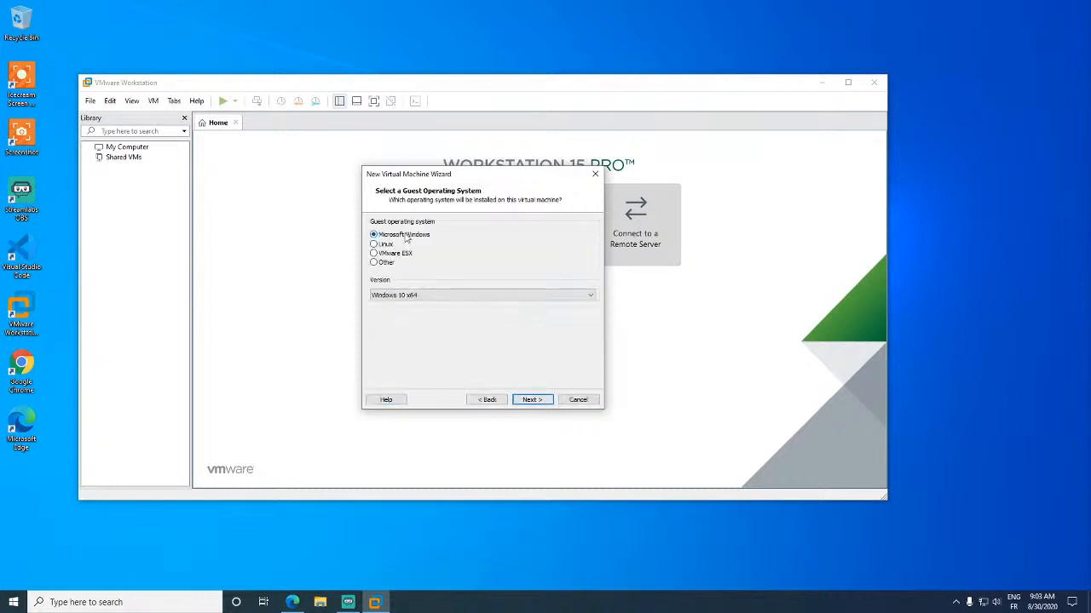
{"action": "left_click", "coordinate": [457, 296]}
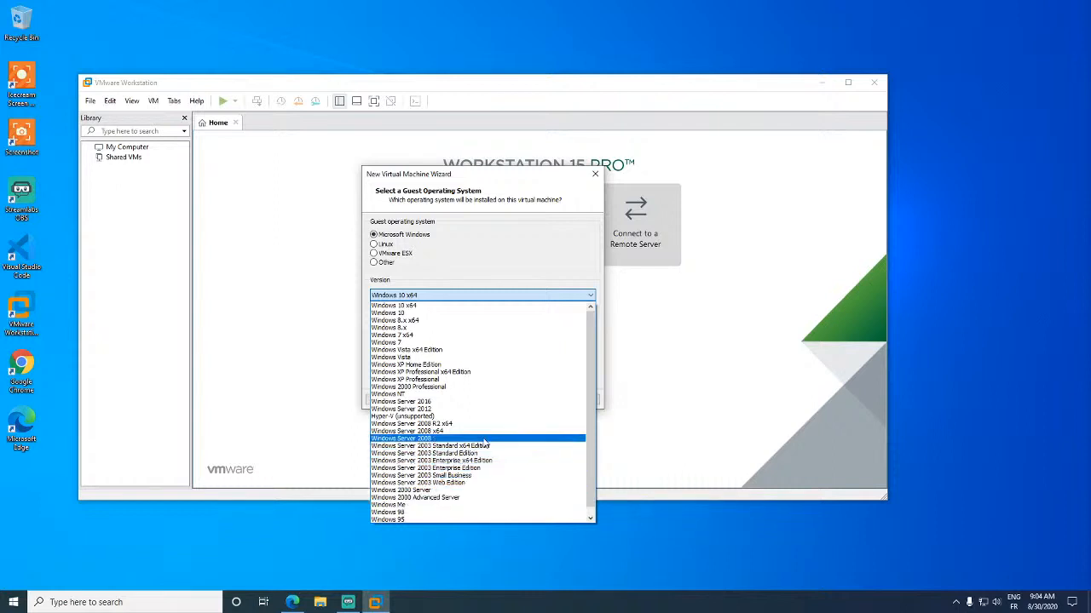
{"action": "scroll", "coordinate": [479, 451], "scroll_direction": "down", "scroll_amount": 1}
{"action": "scroll", "coordinate": [480, 452], "scroll_direction": "up", "scroll_amount": 1}
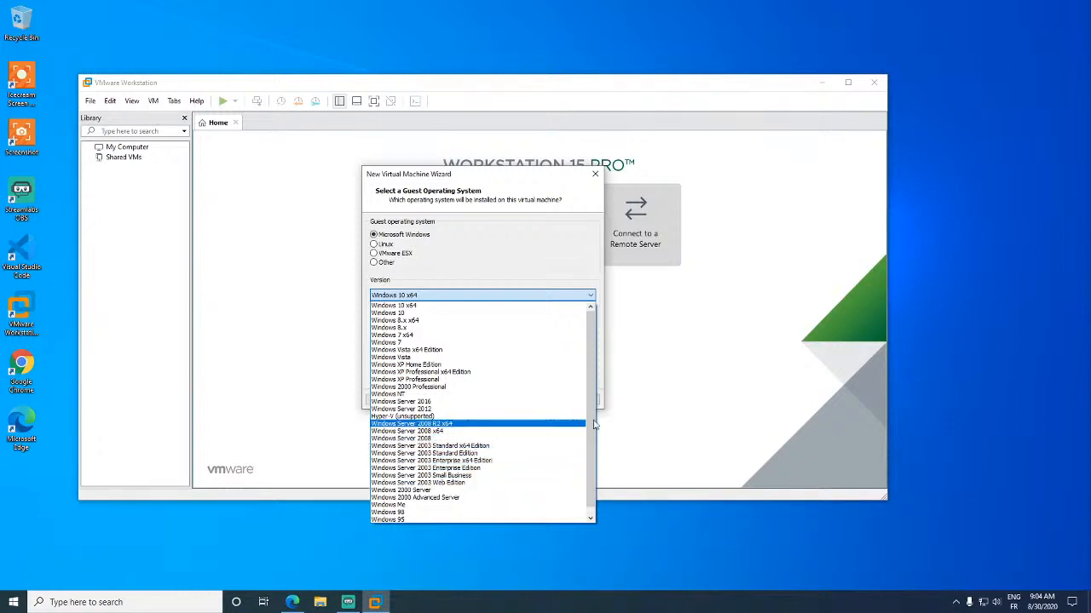
{"action": "left_click", "coordinate": [500, 402]}
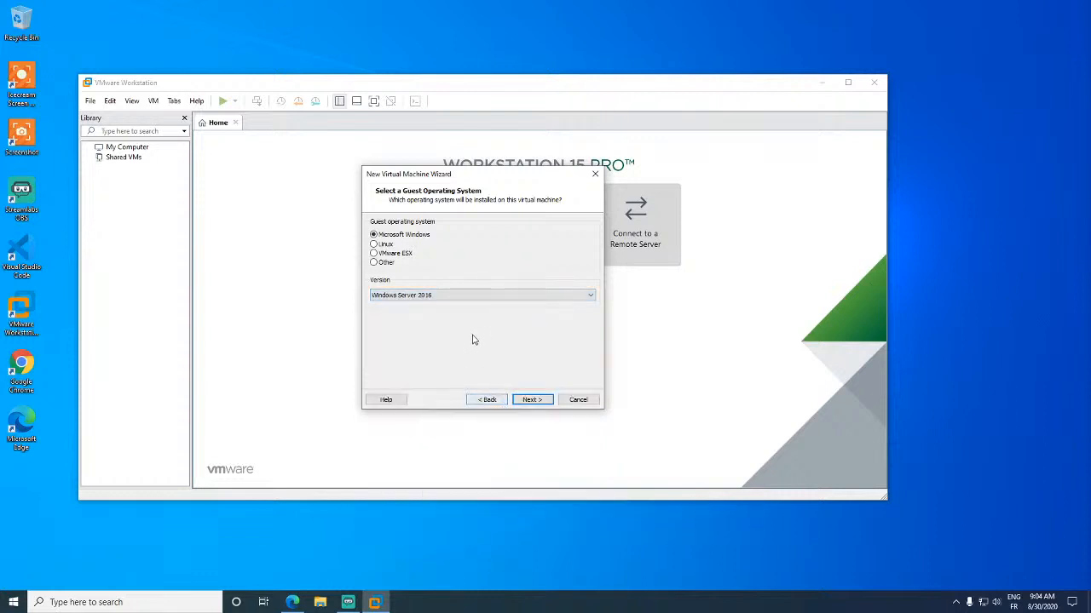
- Replace the default virtual machine name with labdc
{"action": "left_click", "coordinate": [535, 401]}
{"action": "left_click", "coordinate": [465, 236]}
{"action": "left_click_drag", "start_coordinate": [465, 236], "coordinate": [259, 234]}
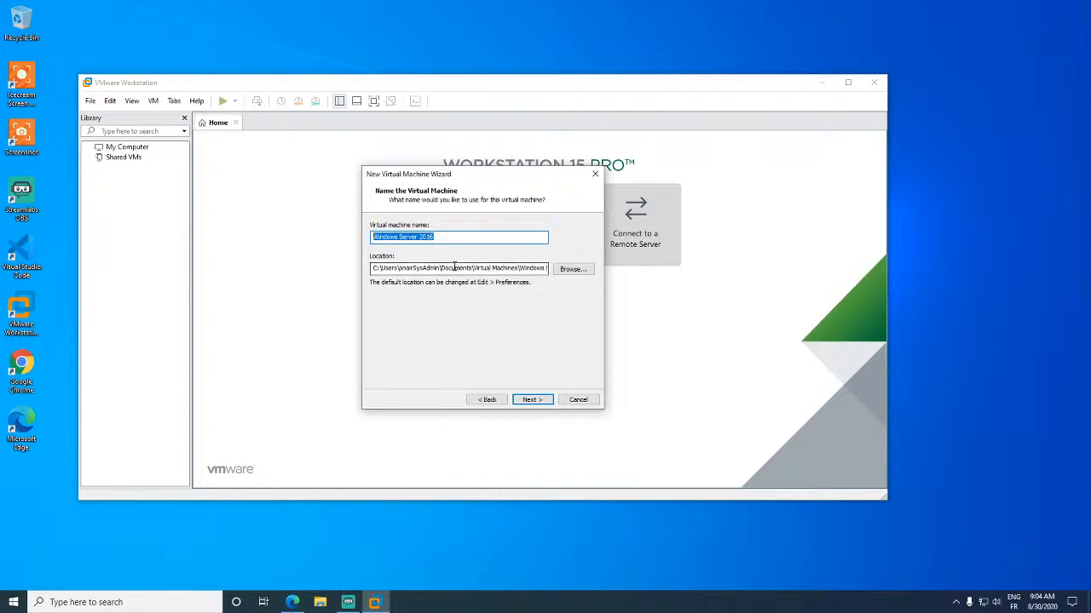
{"action": "left_click_drag", "start_coordinate": [433, 269], "coordinate": [612, 259]}
{"action": "left_click_drag", "start_coordinate": [489, 239], "coordinate": [369, 230]}
{"action": "left_click", "coordinate": [478, 238]}
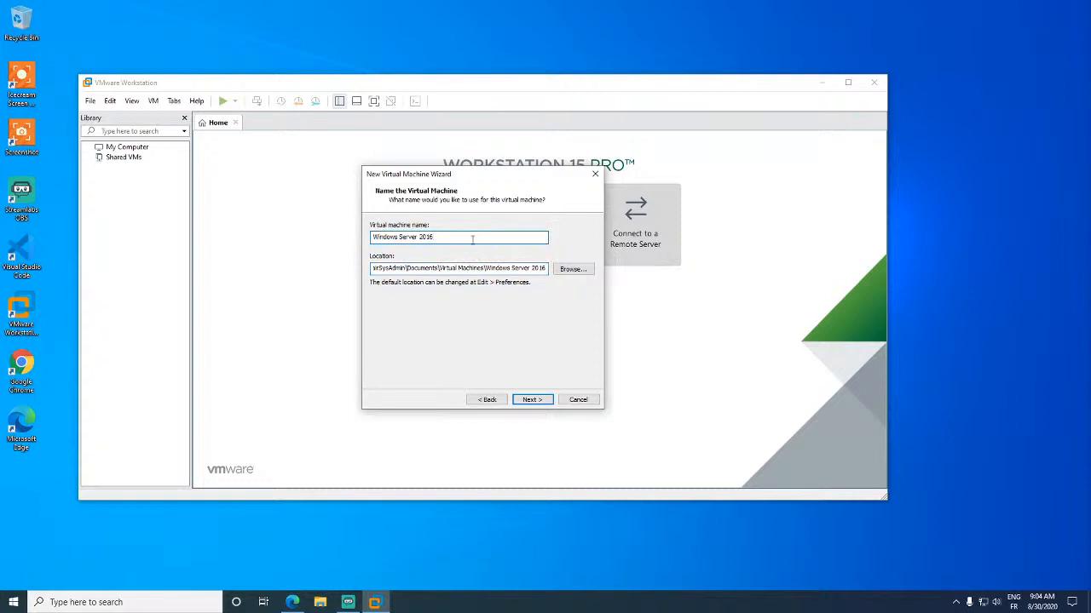
{"action": "key", "text": "ctrl+a"}
{"action": "type", "text": "lab"}
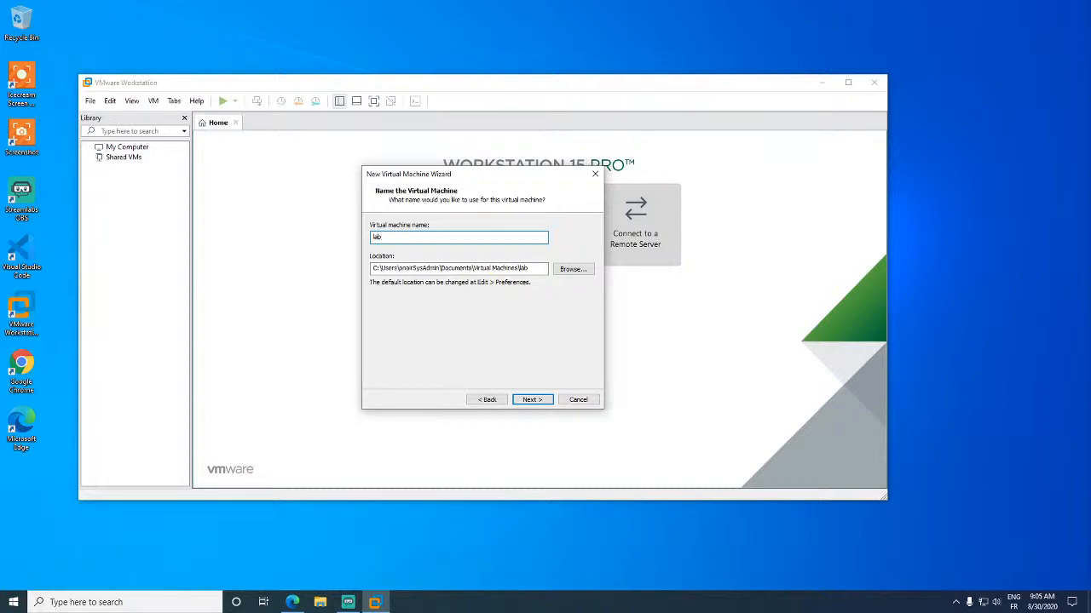
{"action": "type", "text": "dc"}
{"action": "key", "text": "BackSpace"}
{"action": "key", "text": "BackSpace"}
{"action": "key", "text": "BackSpace"}
{"action": "type", "text": "pasa"}
{"action": "key", "text": "BackSpace"}
{"action": "key", "text": "BackSpace"}
{"action": "key", "text": "BackSpace"}
{"action": "key", "text": "BackSpace"}
{"action": "type", "text": "lab"}
- Store the virtual disk as a single file with a 40 GB maximum size
{"action": "left_click", "coordinate": [532, 400]}
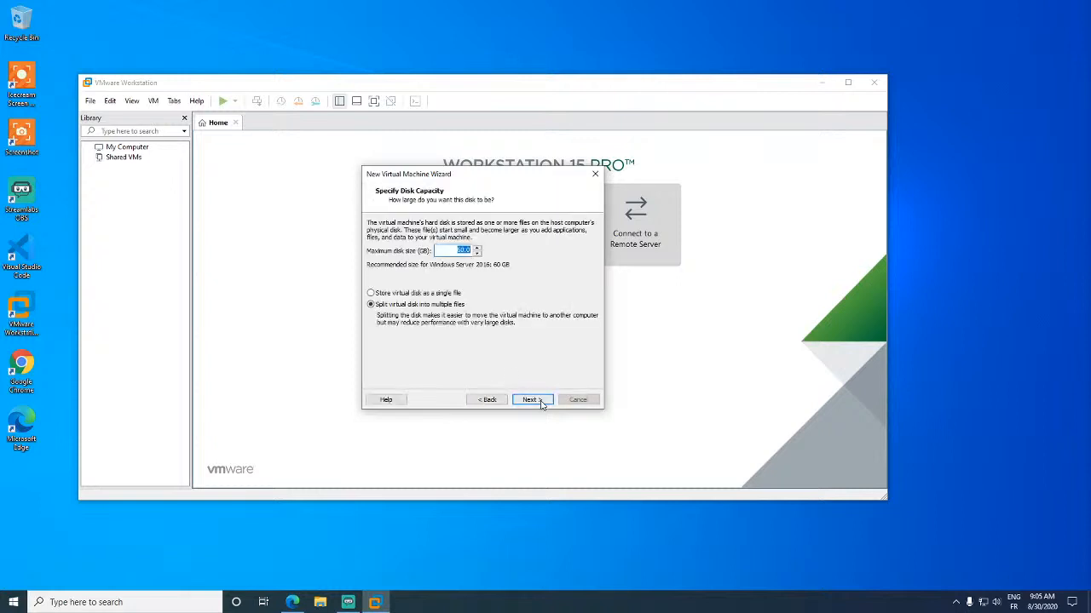
{"action": "left_click", "coordinate": [428, 293]}
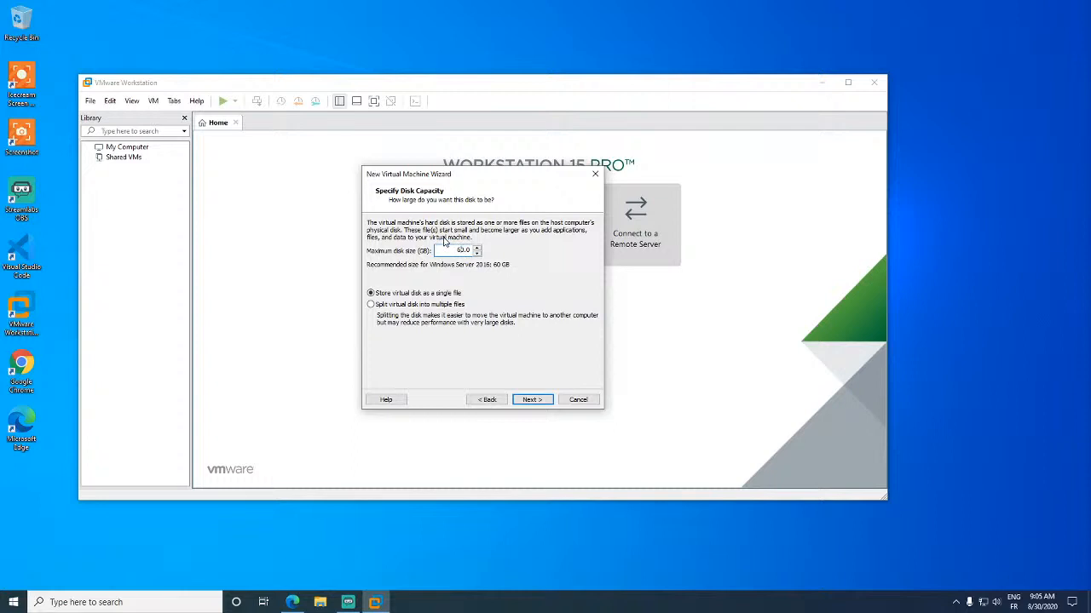
{"action": "left_click", "coordinate": [532, 400]}
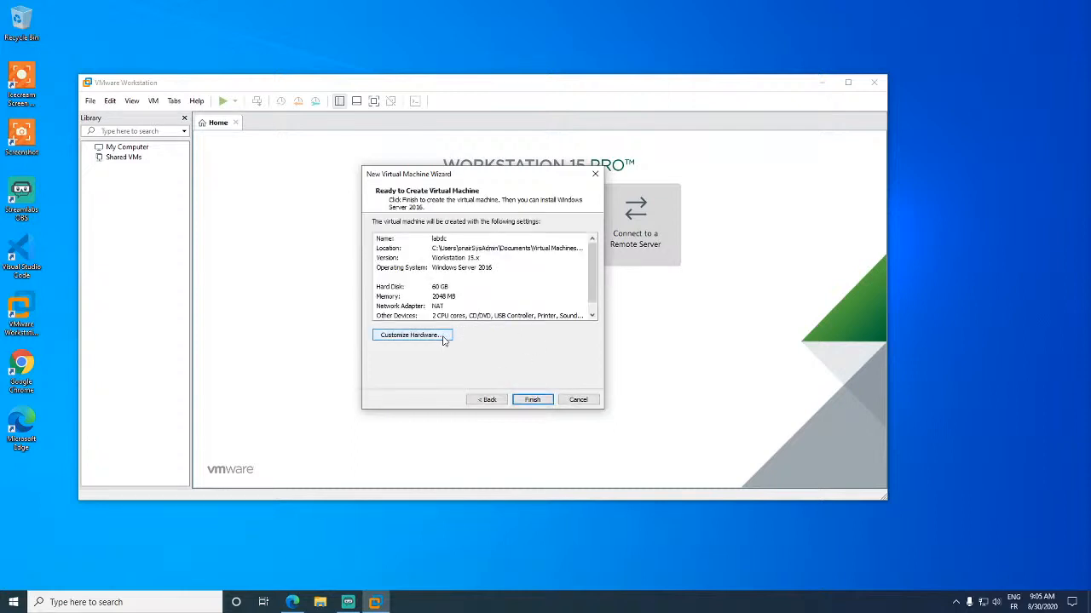
{"action": "left_click", "coordinate": [484, 400]}
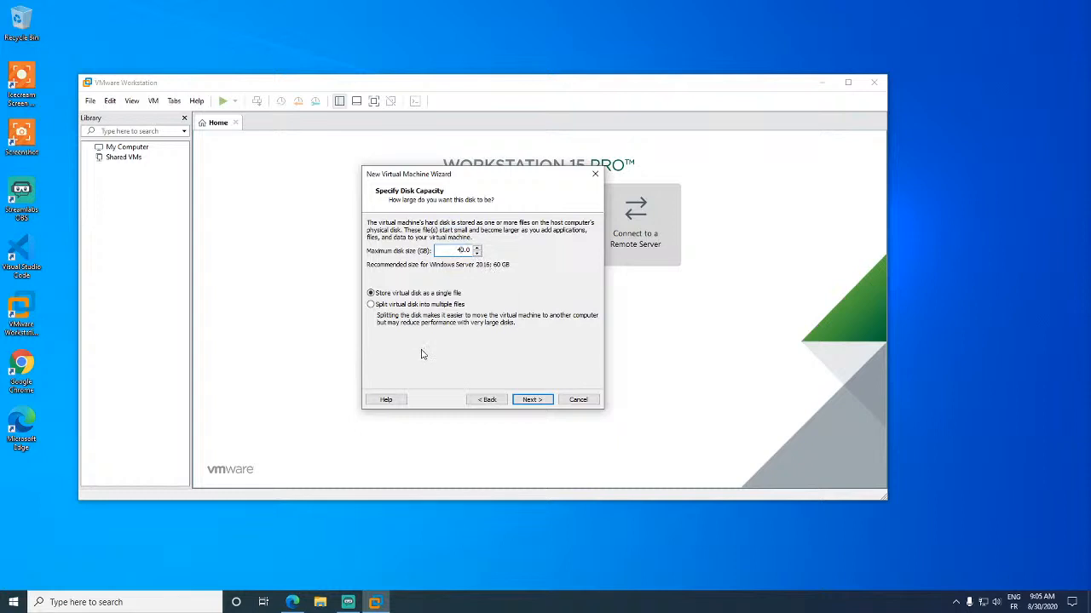
{"action": "left_click", "coordinate": [532, 399]}
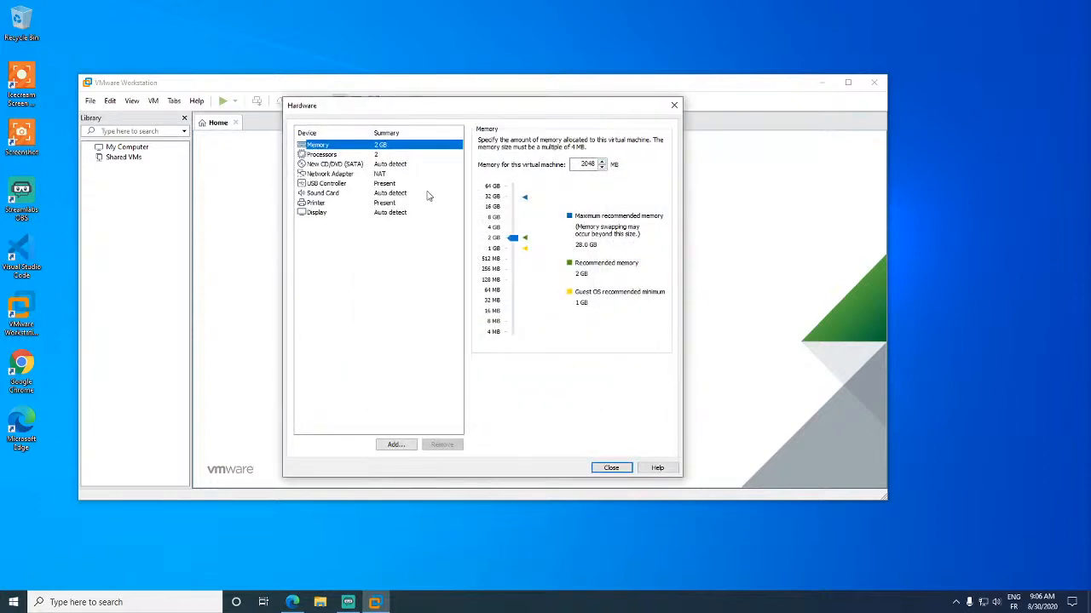
- Keep 2 processors, switch the network adapter from NAT to Bridged, and finish creating labdc
{"action": "left_click", "coordinate": [404, 157]}
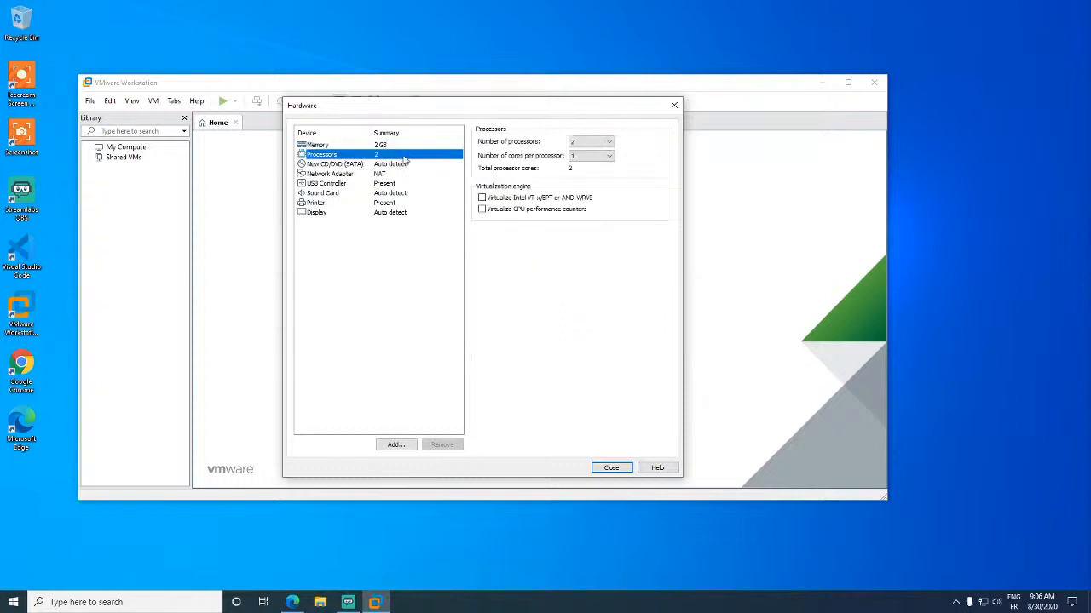
{"action": "left_click", "coordinate": [608, 142]}
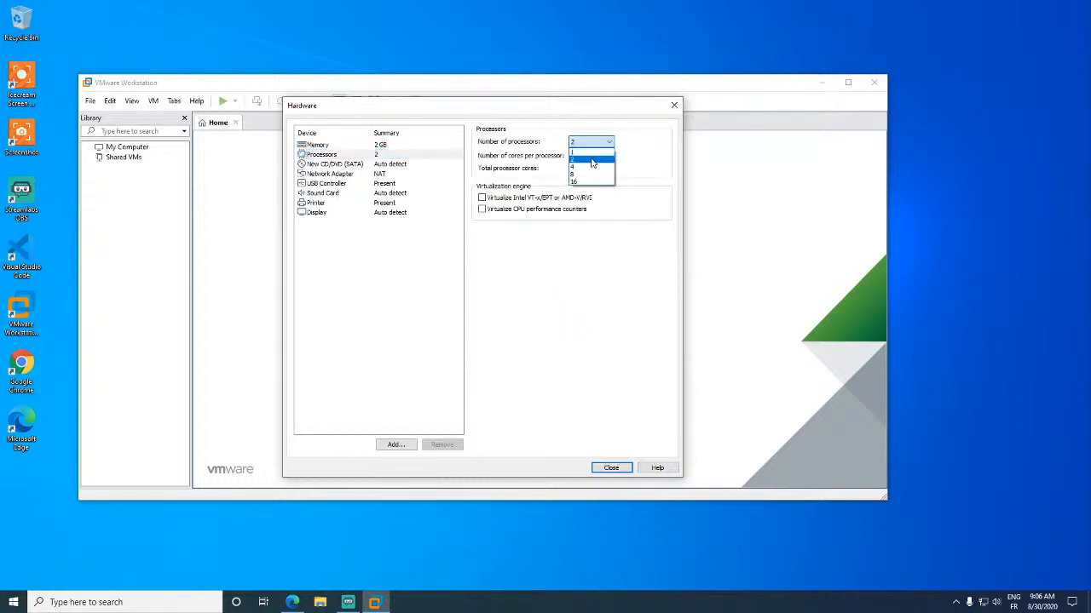
{"action": "left_click", "coordinate": [591, 161]}
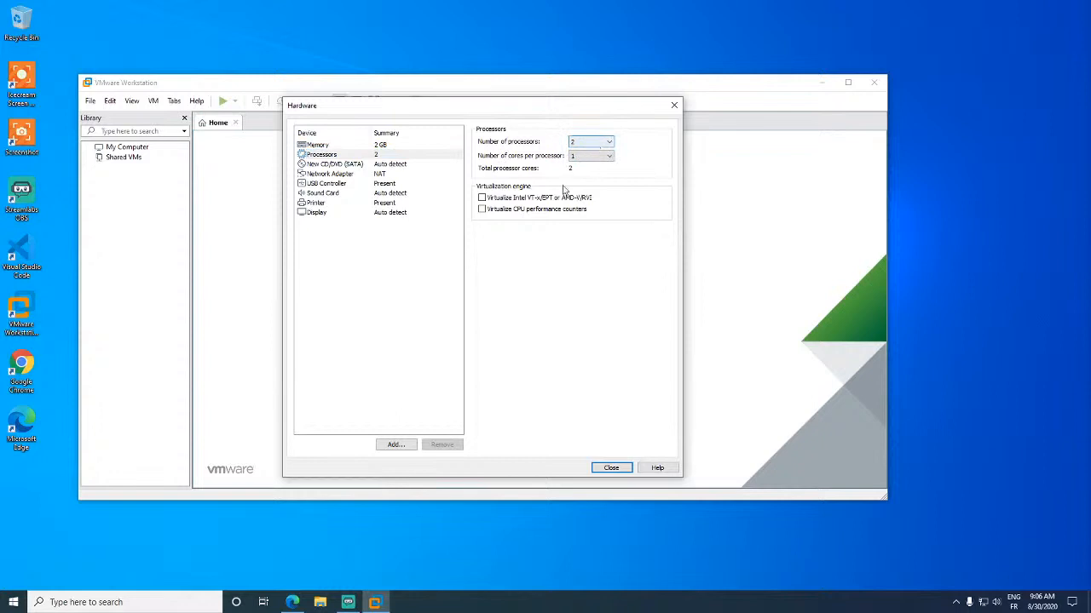
{"action": "left_click", "coordinate": [387, 167]}
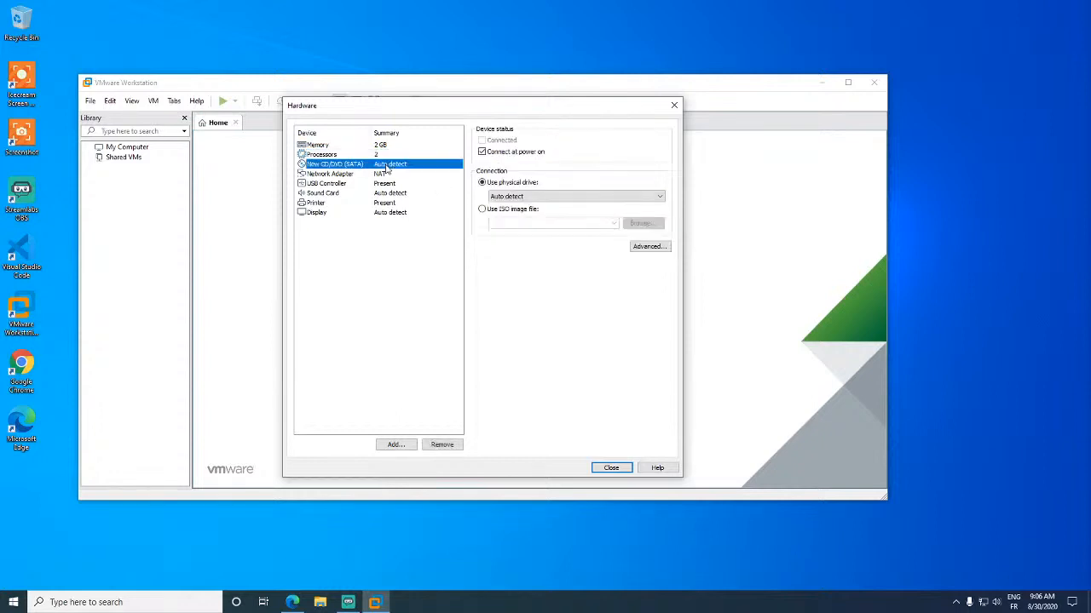
{"action": "left_click", "coordinate": [383, 175]}
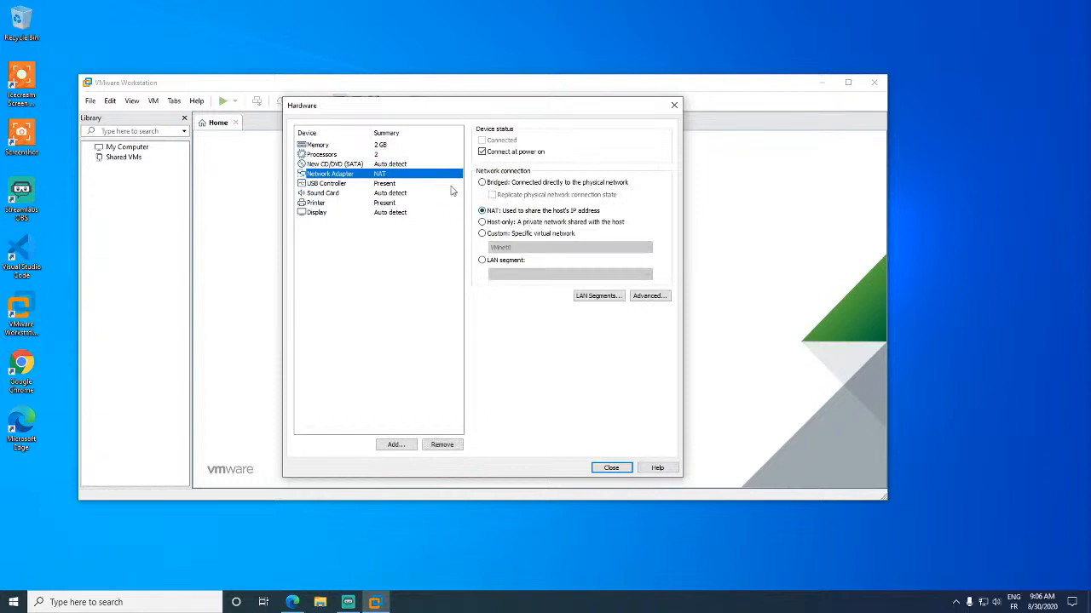
{"action": "left_click", "coordinate": [505, 184]}
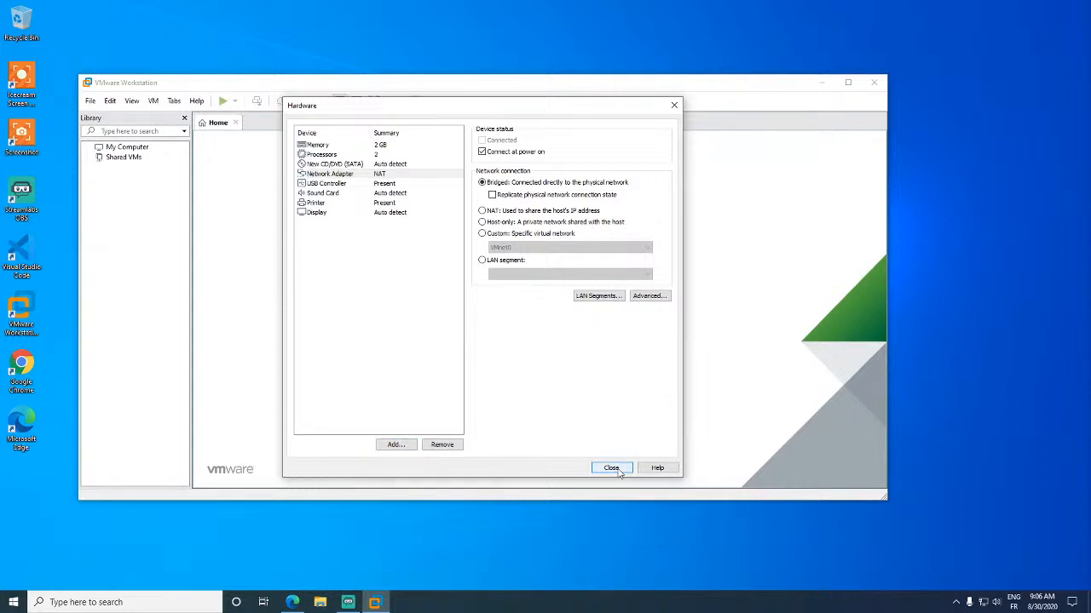
{"action": "left_click", "coordinate": [611, 469]}
{"action": "left_click", "coordinate": [538, 406]}
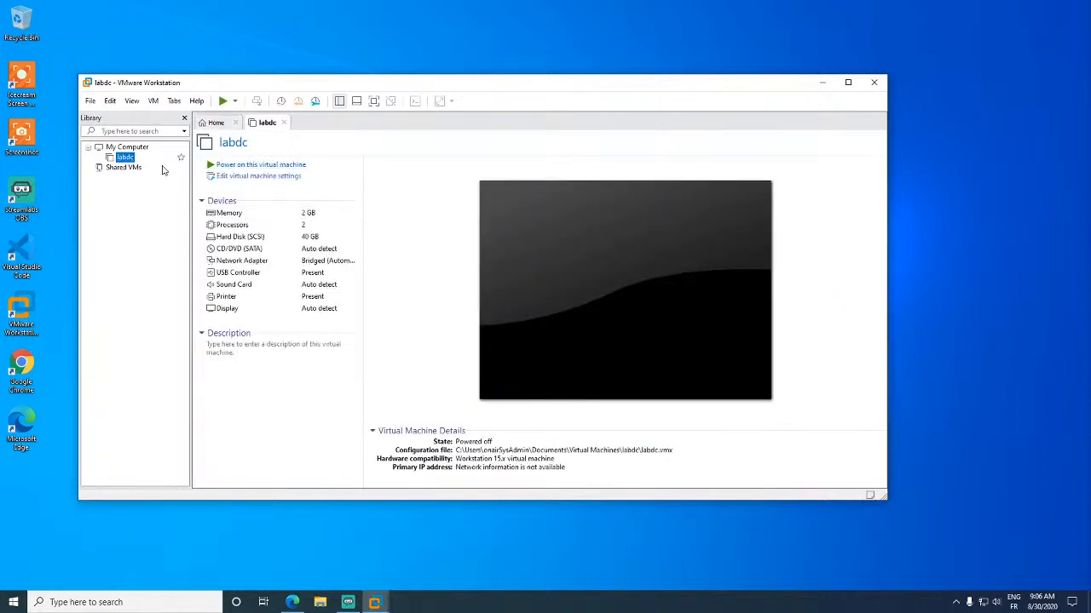
- Point labdc's CD/DVD drive at the Windows Server evaluation ISO in Documents\ISO and save
{"action": "left_click", "coordinate": [279, 179]}
{"action": "left_click", "coordinate": [279, 180]}
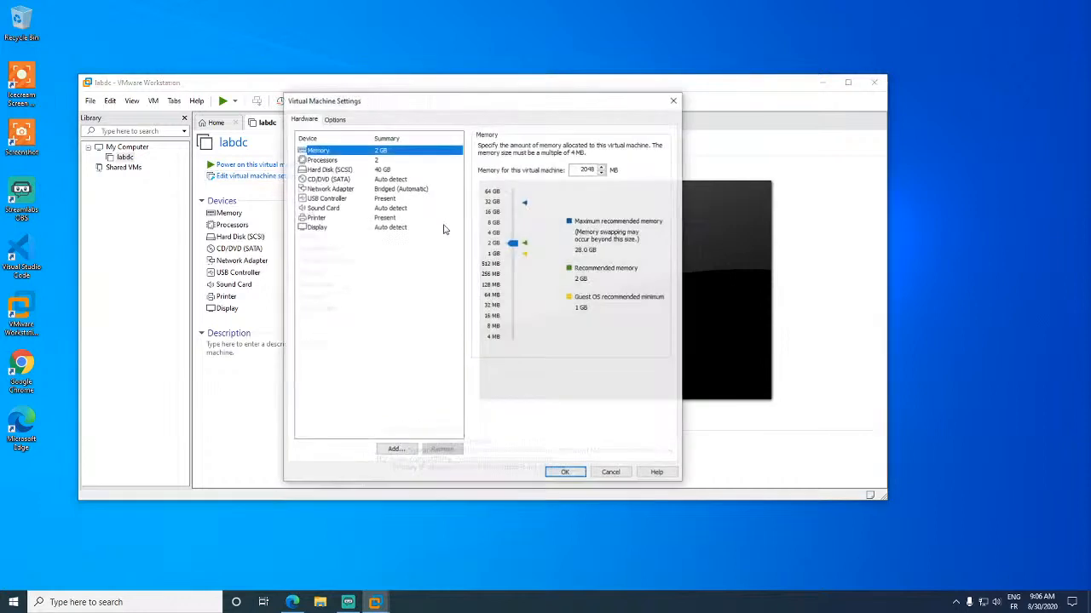
{"action": "left_click", "coordinate": [371, 188]}
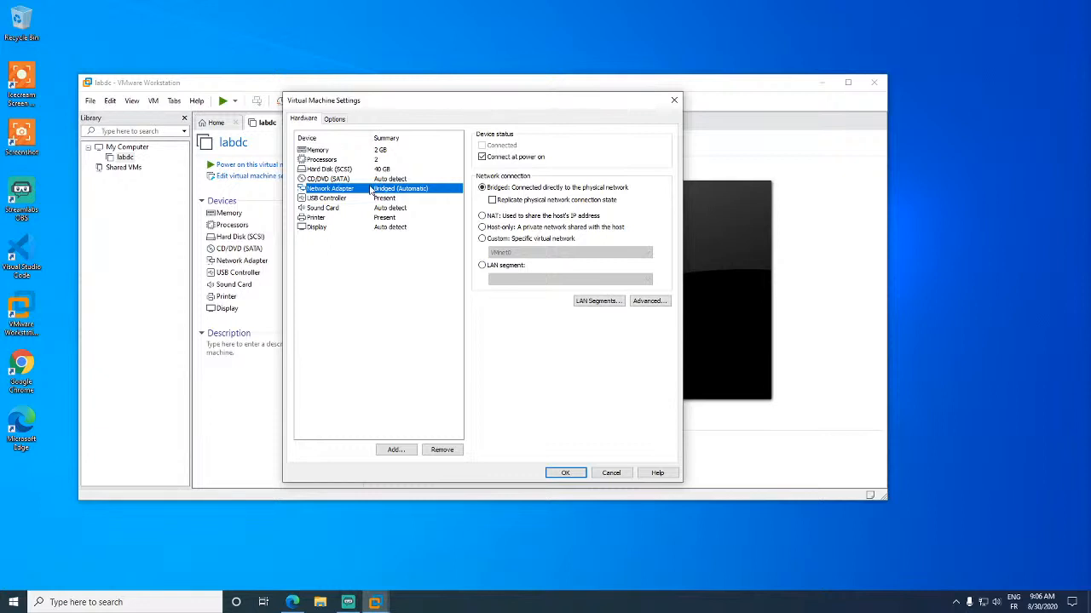
{"action": "left_click", "coordinate": [368, 180]}
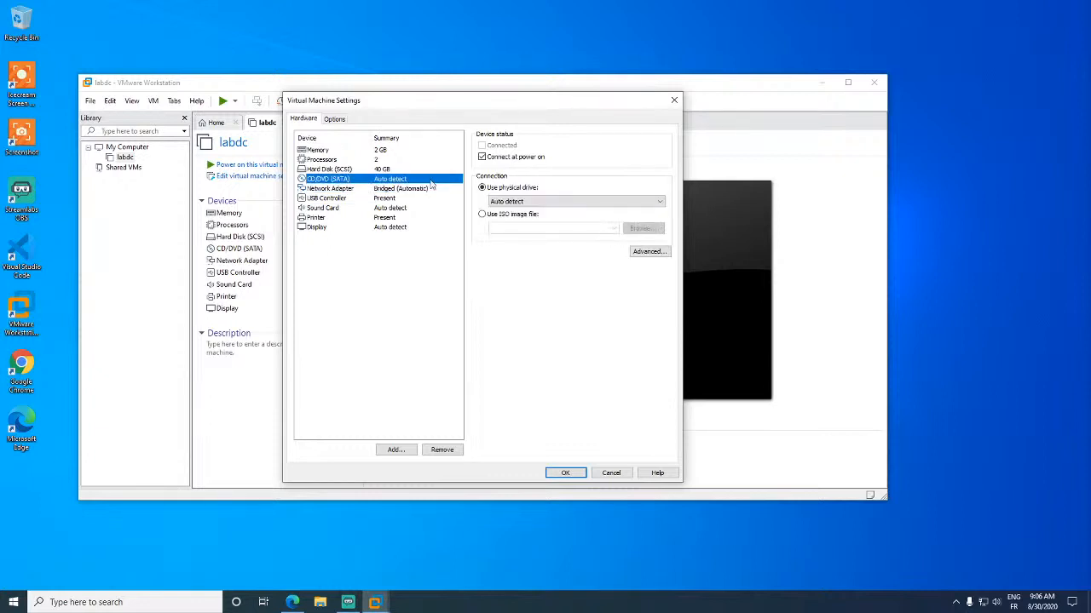
{"action": "left_click", "coordinate": [512, 214]}
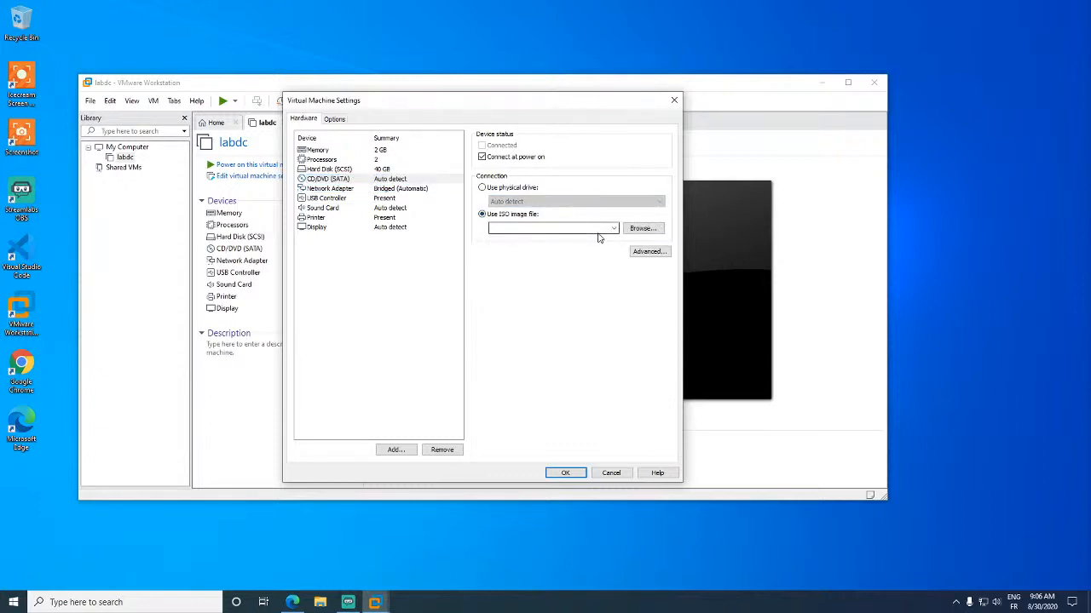
{"action": "left_click", "coordinate": [640, 229]}
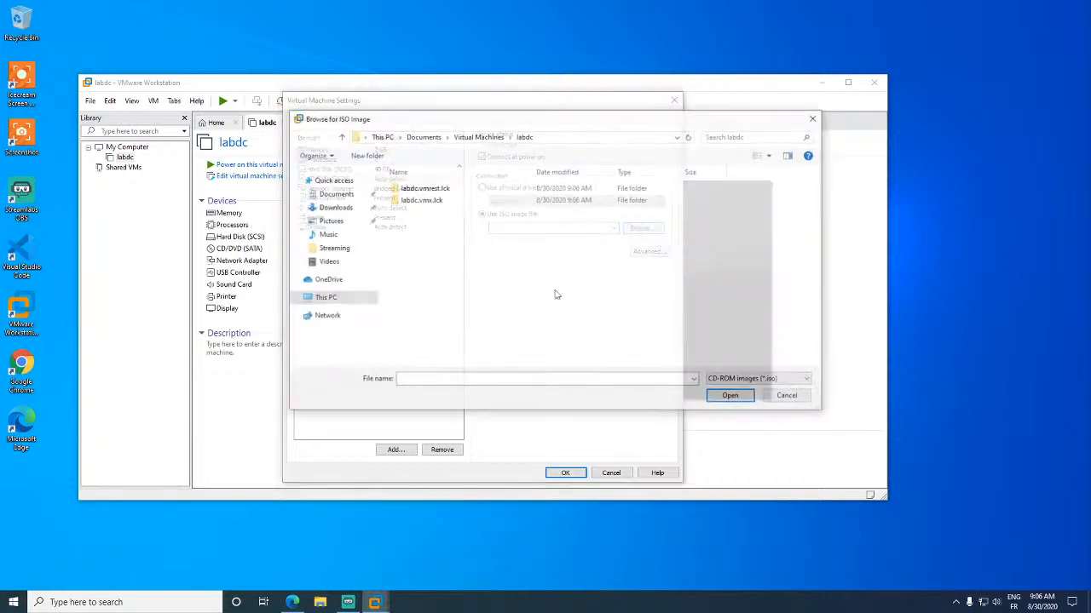
{"action": "left_click", "coordinate": [334, 194]}
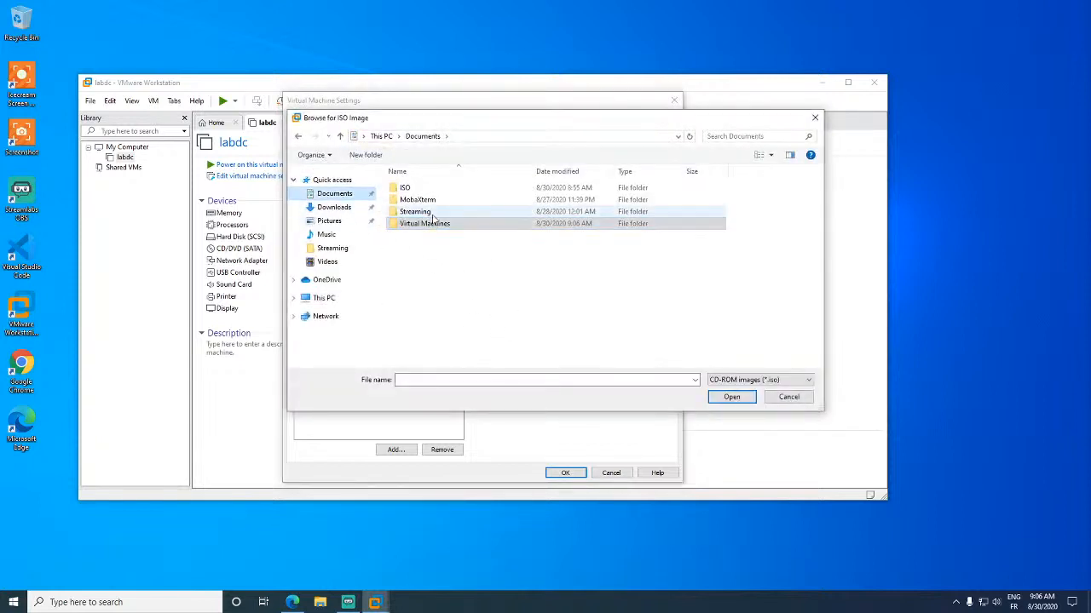
{"action": "double_click", "coordinate": [434, 188]}
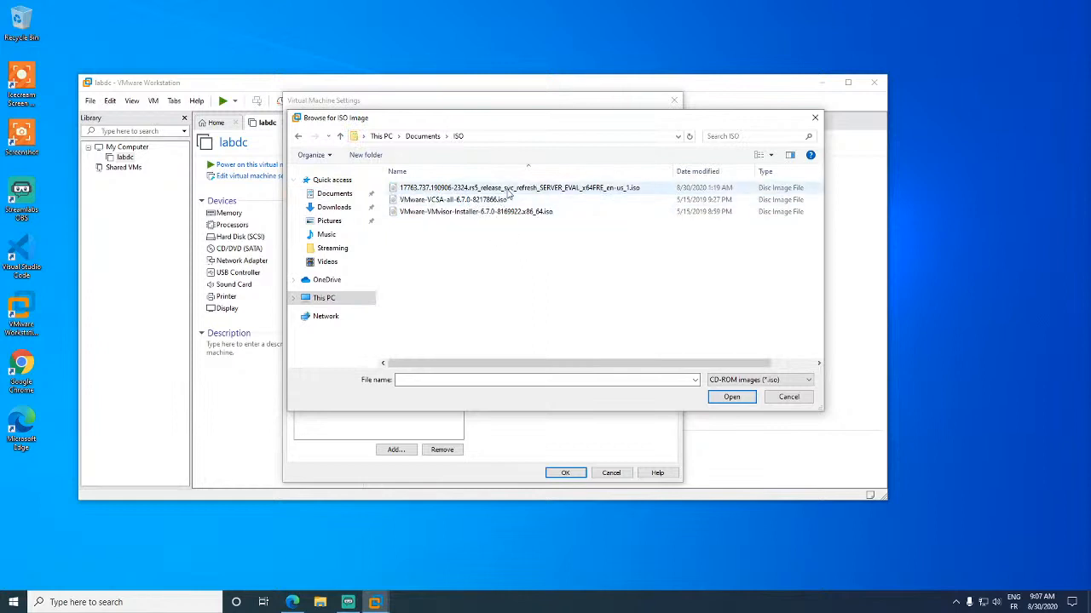
{"action": "left_click", "coordinate": [522, 189]}
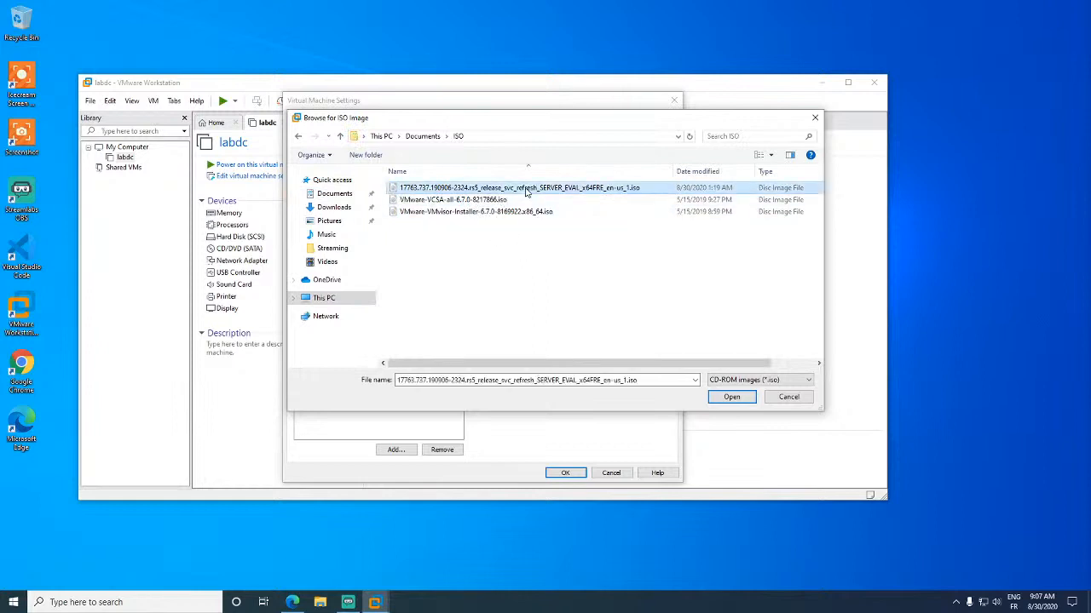
{"action": "double_click", "coordinate": [628, 188]}
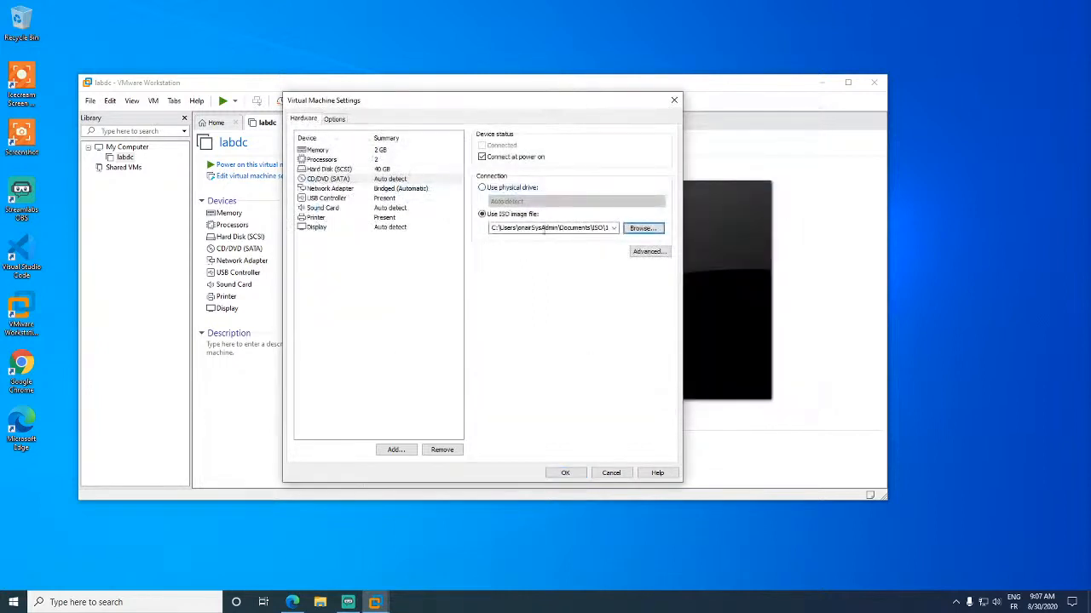
{"action": "left_click", "coordinate": [564, 473]}
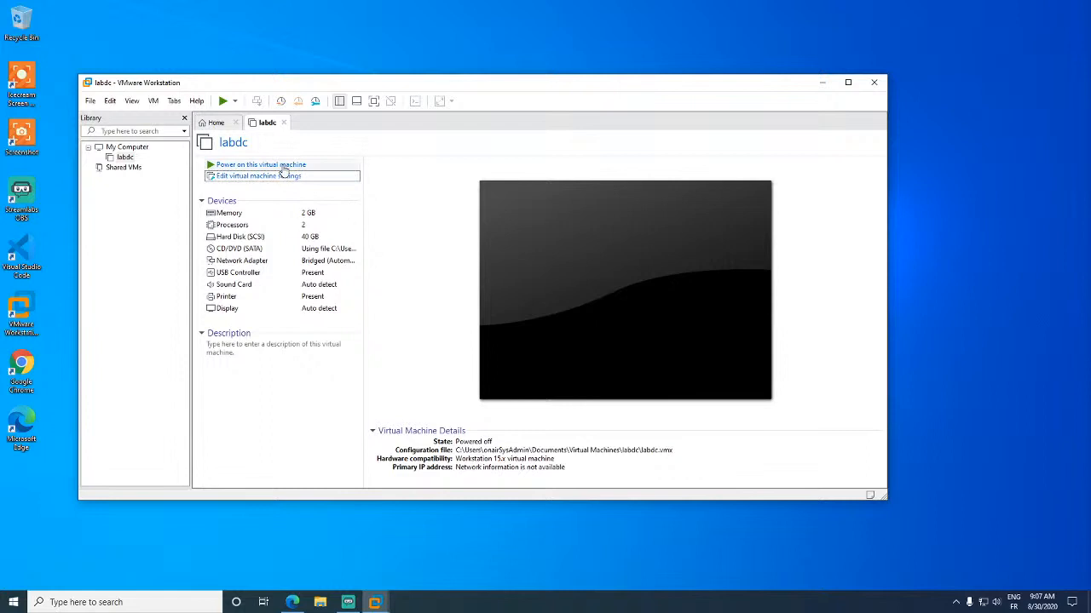
- Power on labdc, maximize the VMware window, and release console input with Ctrl+Alt
{"action": "left_click", "coordinate": [281, 165]}
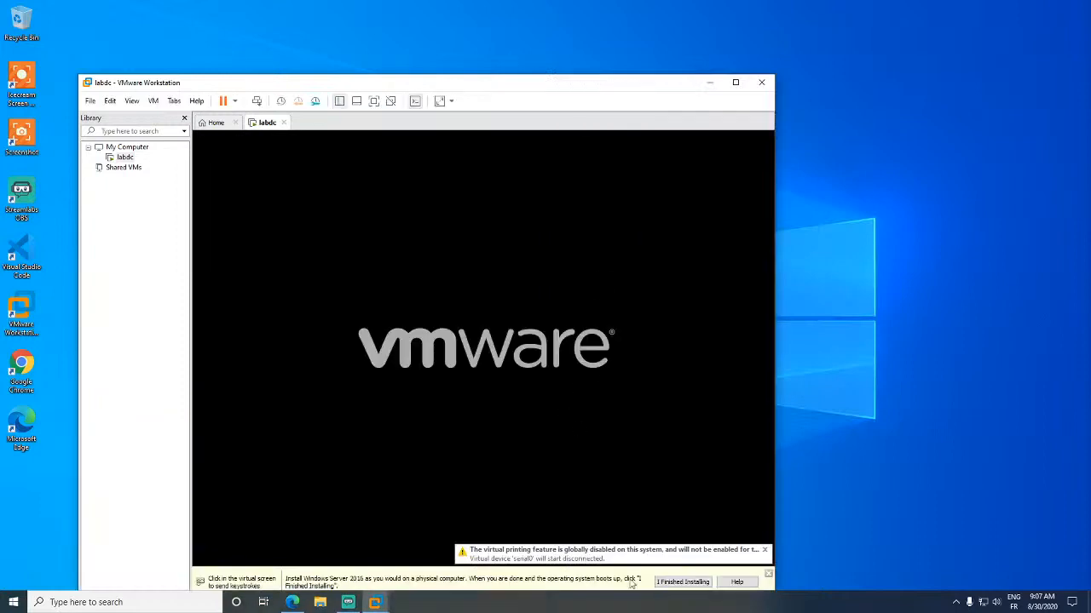
{"action": "left_click", "coordinate": [707, 579]}
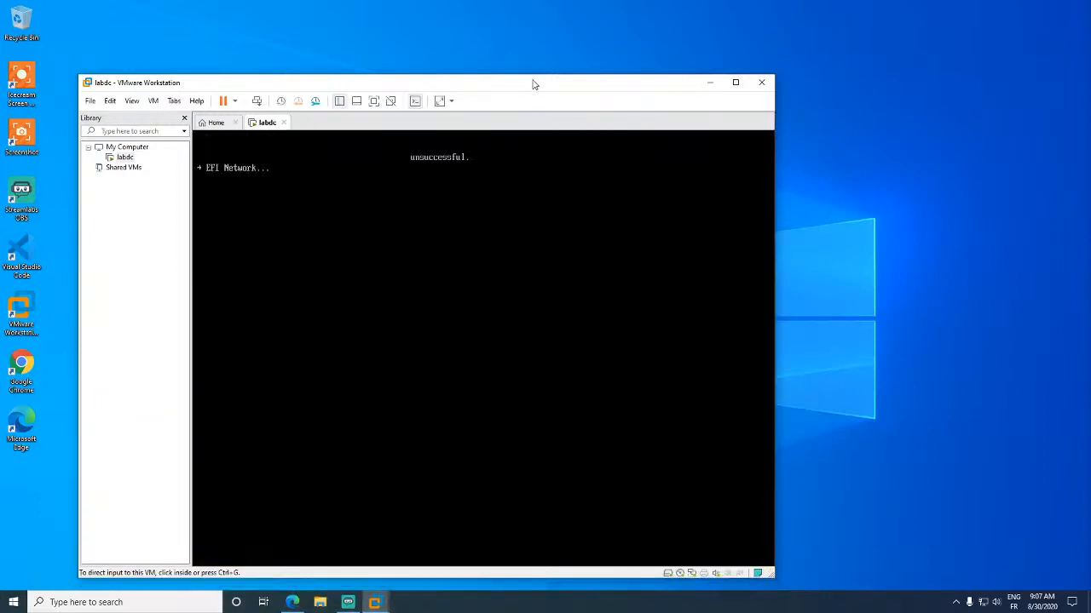
{"action": "left_click_drag", "start_coordinate": [533, 82], "coordinate": [661, 46]}
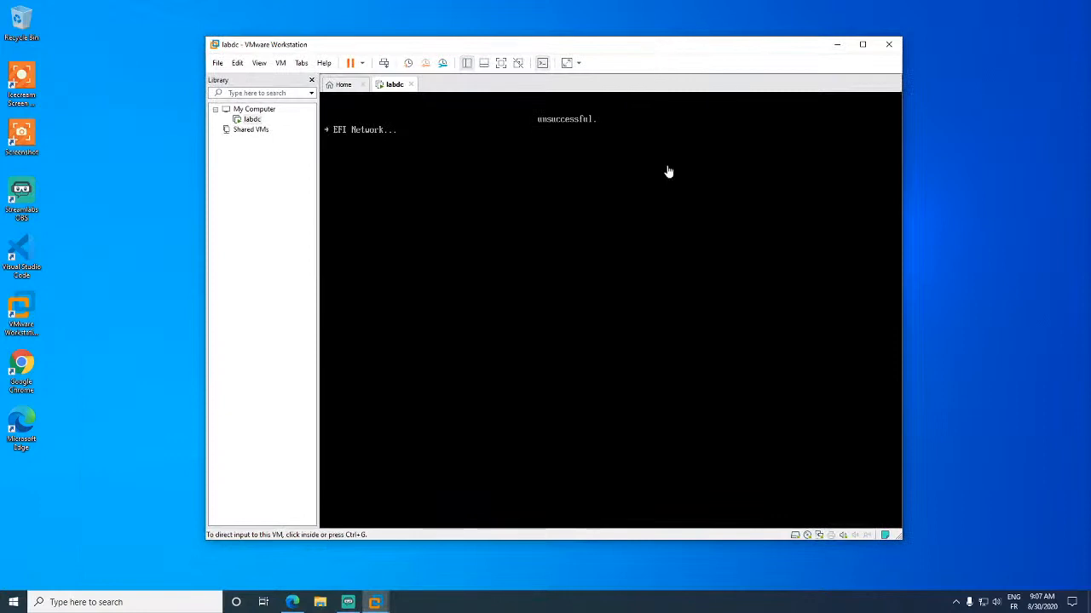
{"action": "double_click", "coordinate": [608, 49]}
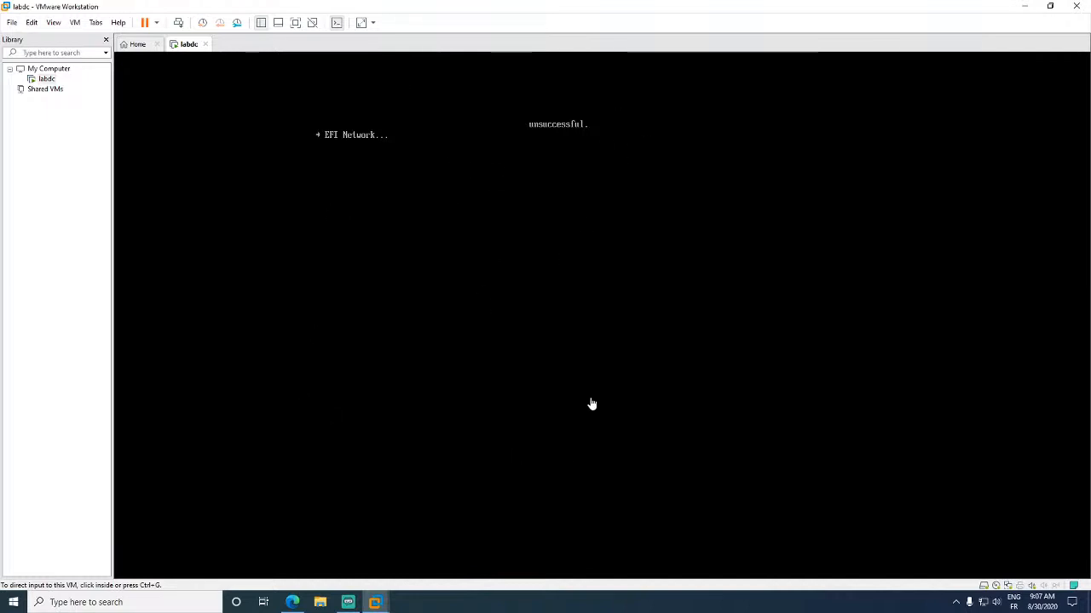
{"action": "left_click", "coordinate": [600, 308]}
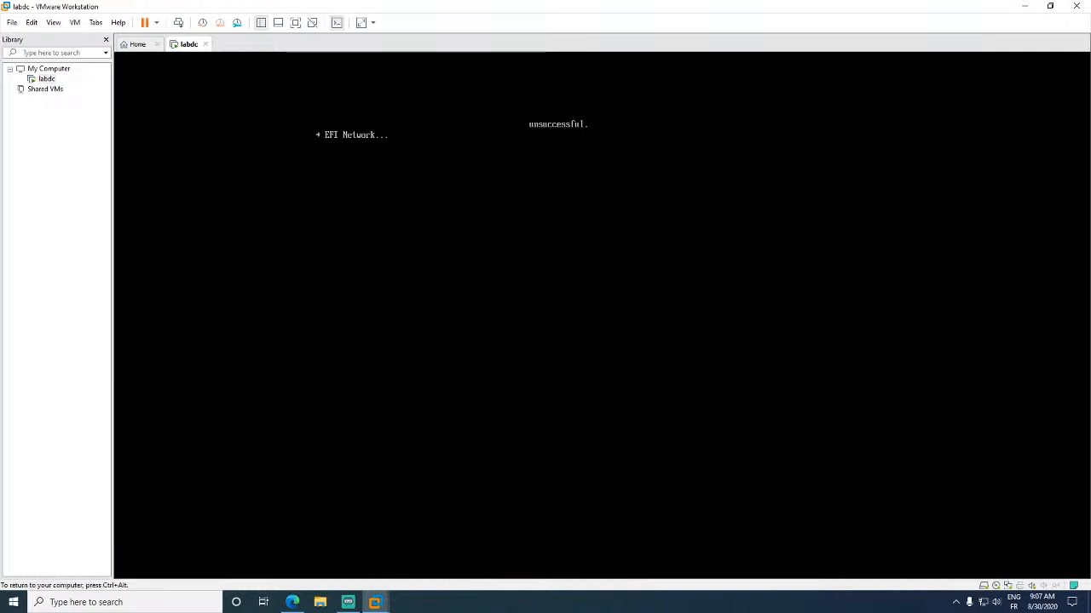
{"action": "key", "text": "ctrl+alt"}
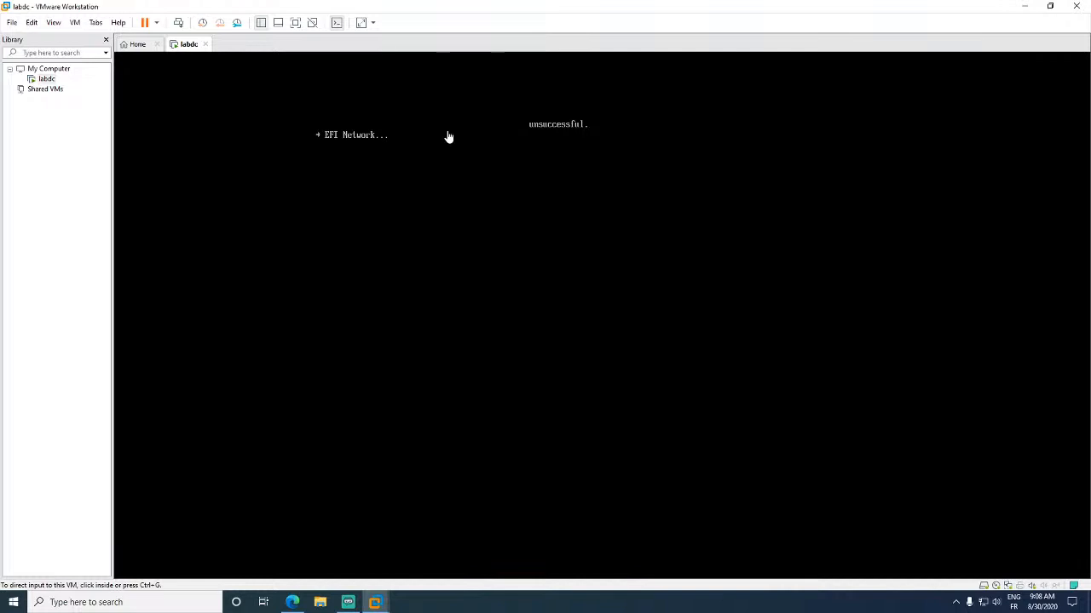
{"action": "left_click", "coordinate": [12, 22]}
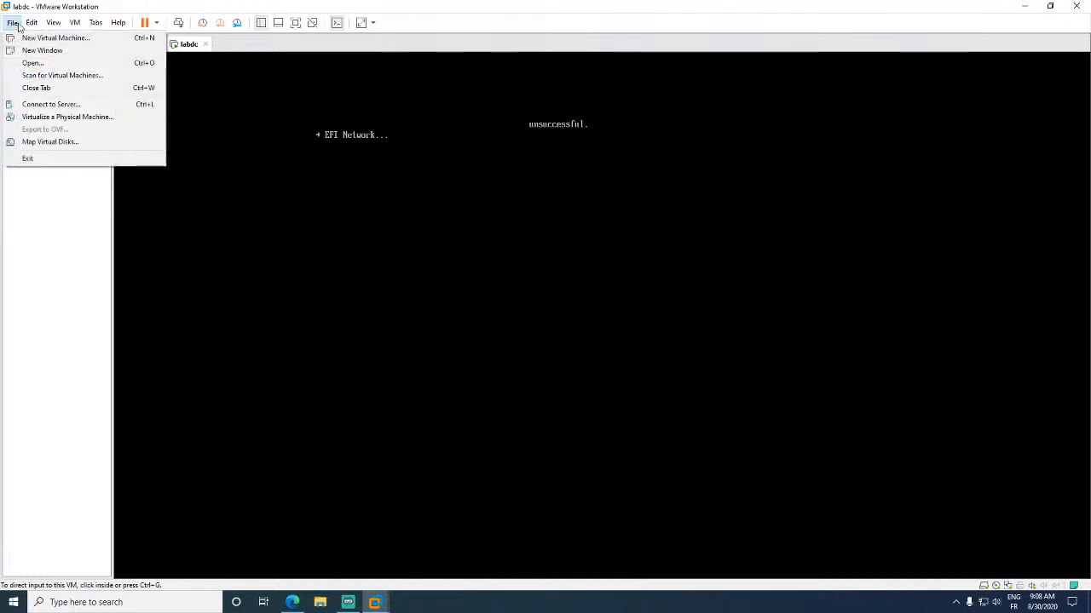
- Check labdc's CD/DVD drive settings, then close the settings window
{"action": "left_click", "coordinate": [12, 22]}
{"action": "right_click", "coordinate": [46, 78]}
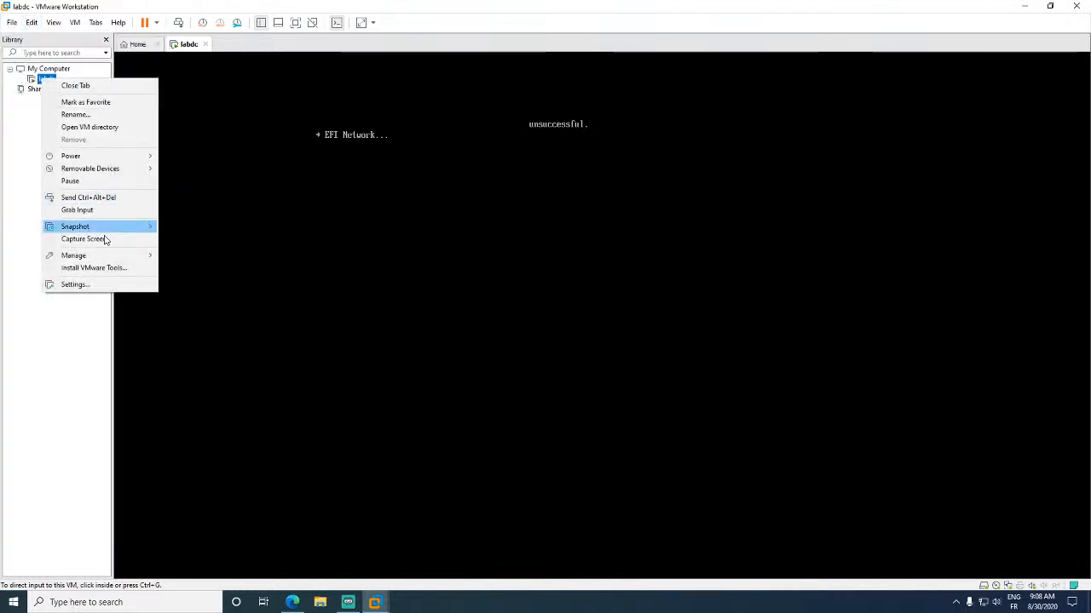
{"action": "left_click", "coordinate": [94, 285]}
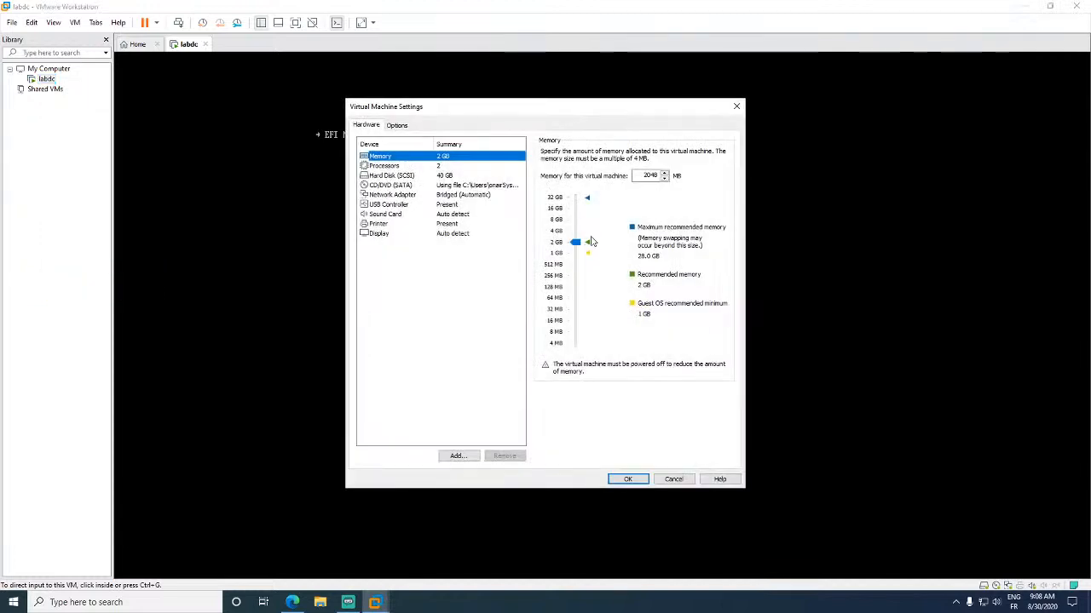
{"action": "left_click", "coordinate": [441, 184]}
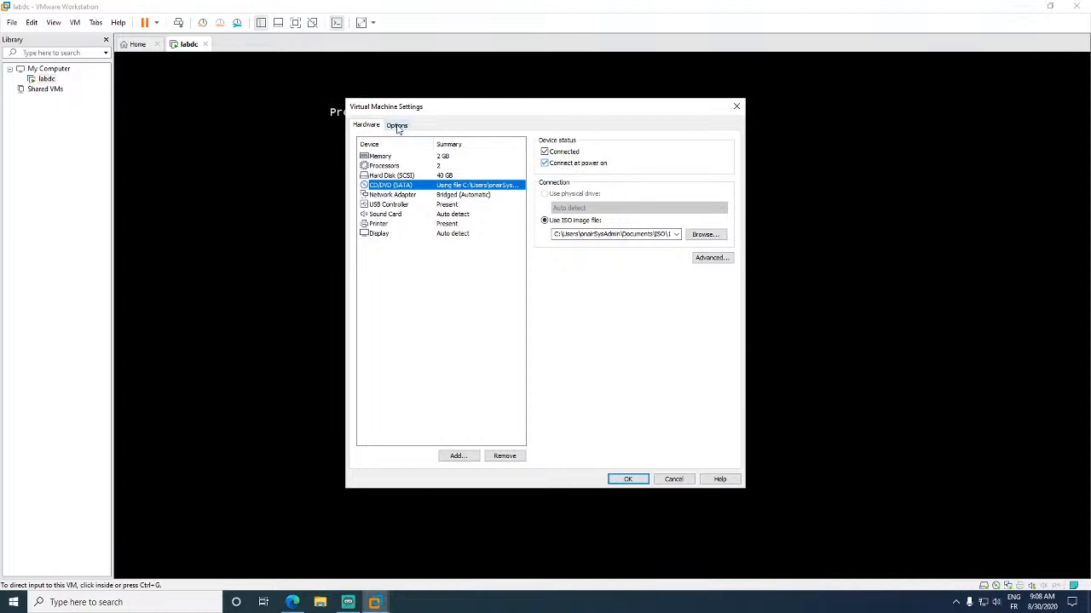
{"action": "left_click_drag", "start_coordinate": [506, 105], "coordinate": [615, 105]}
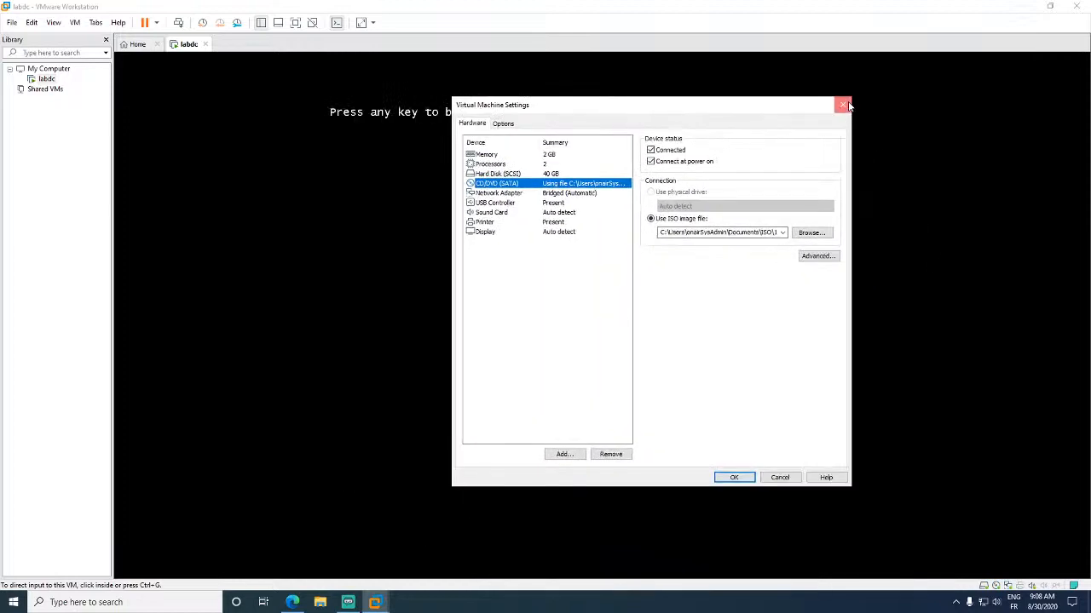
{"action": "left_click", "coordinate": [843, 105]}
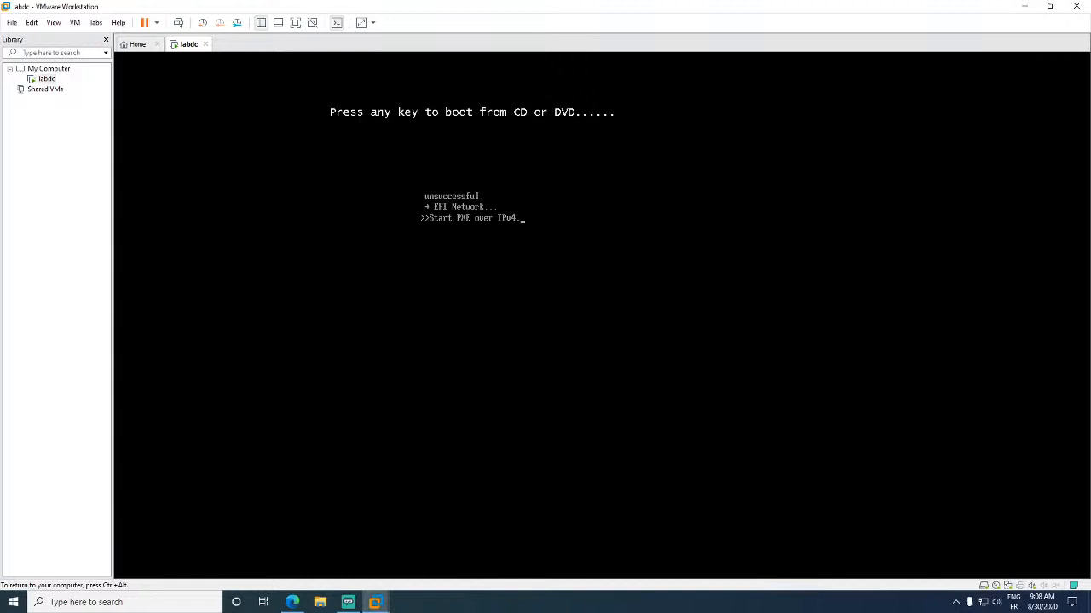
- Restart the labdc guest and boot it from the installation DVD
{"action": "key", "text": "ctrl+alt"}
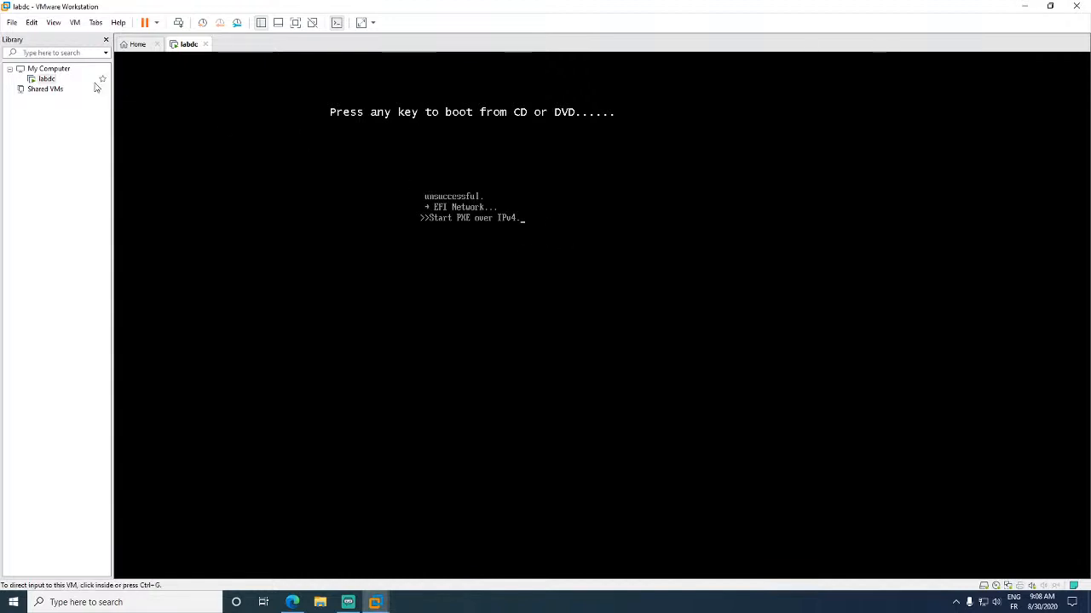
{"action": "left_click", "coordinate": [156, 23]}
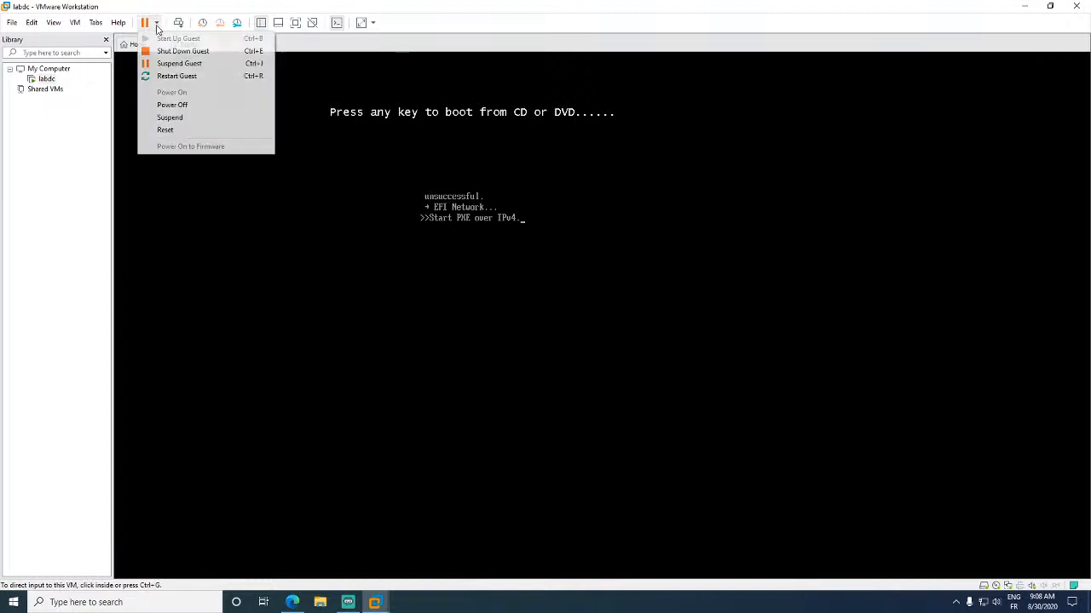
{"action": "left_click", "coordinate": [179, 76]}
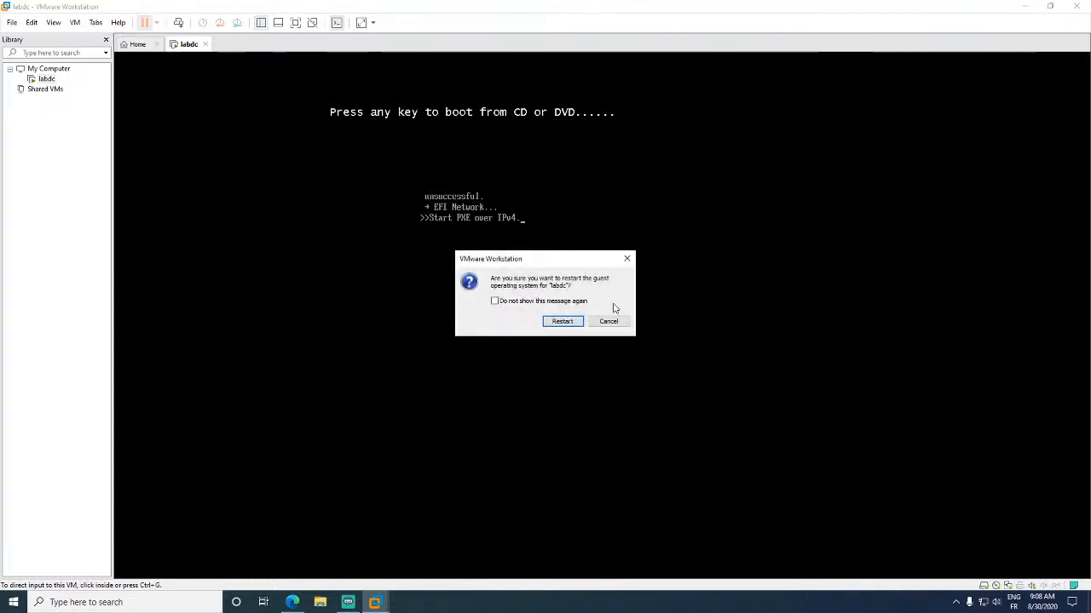
{"action": "left_click", "coordinate": [569, 321]}
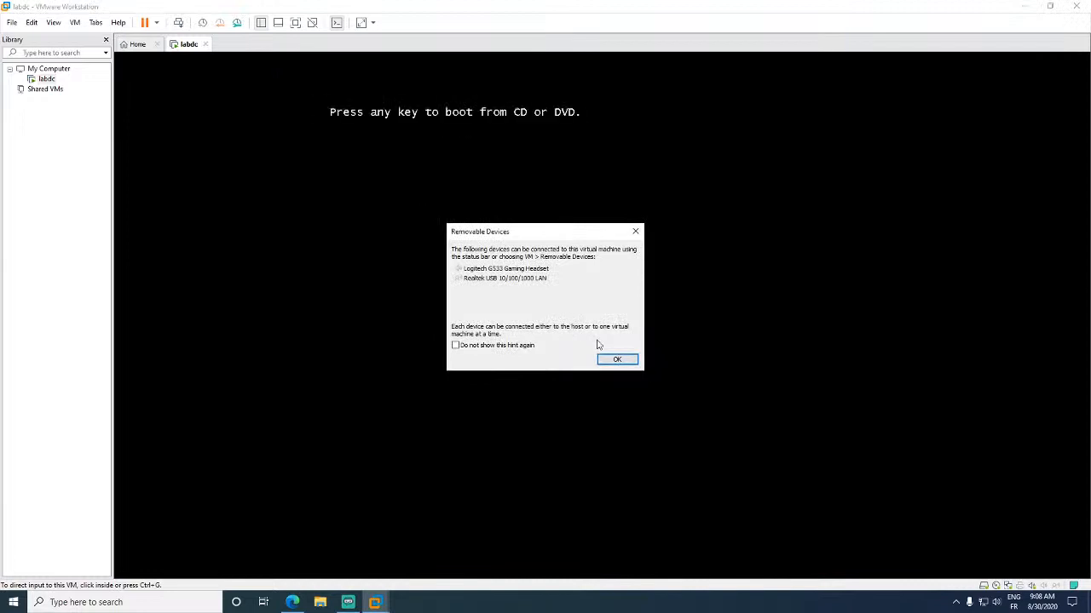
{"action": "left_click", "coordinate": [616, 359]}
{"action": "key", "text": "Return"}
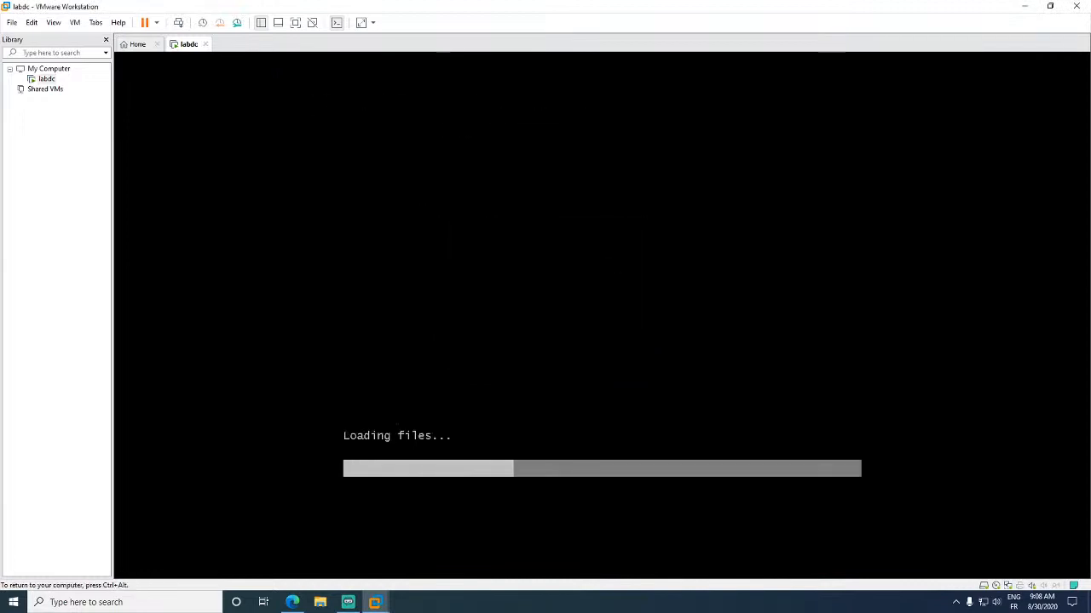
- Keep English (United States) for language and format, choose the French keyboard, and continue
{"action": "key", "text": "ctrl+alt"}
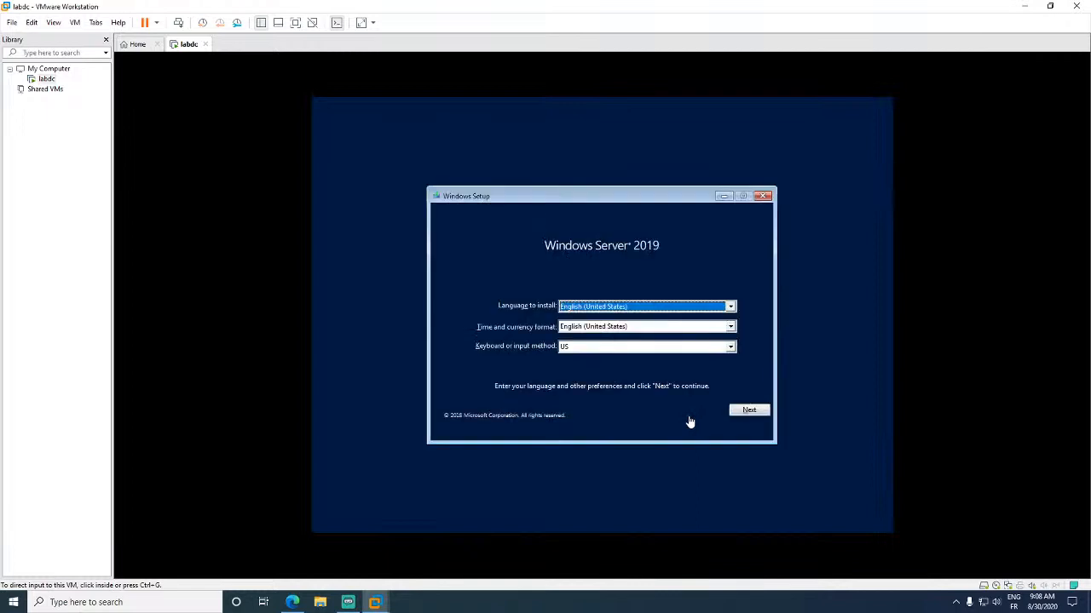
{"action": "left_click", "coordinate": [647, 280]}
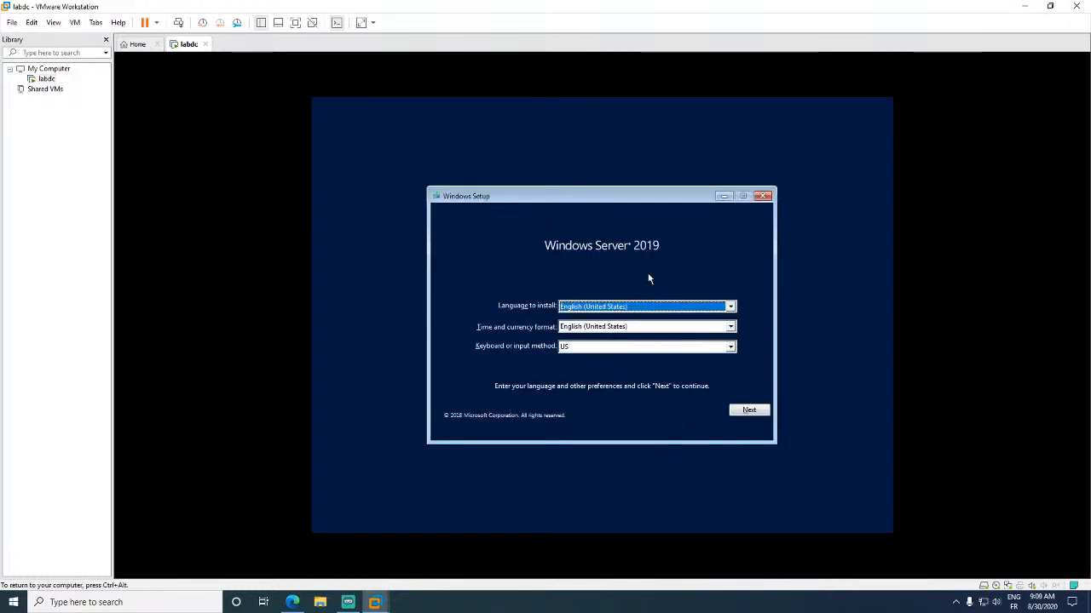
{"action": "left_click", "coordinate": [649, 312]}
{"action": "left_click", "coordinate": [650, 317]}
{"action": "left_click", "coordinate": [648, 327]}
{"action": "left_click", "coordinate": [645, 334]}
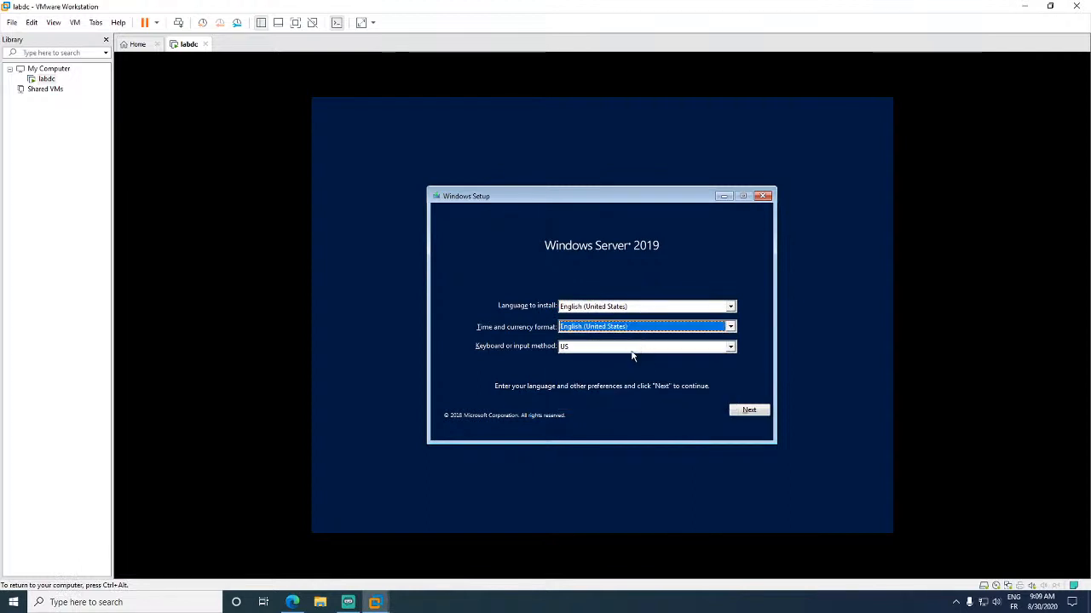
{"action": "left_click", "coordinate": [632, 348]}
{"action": "type", "text": "fr"}
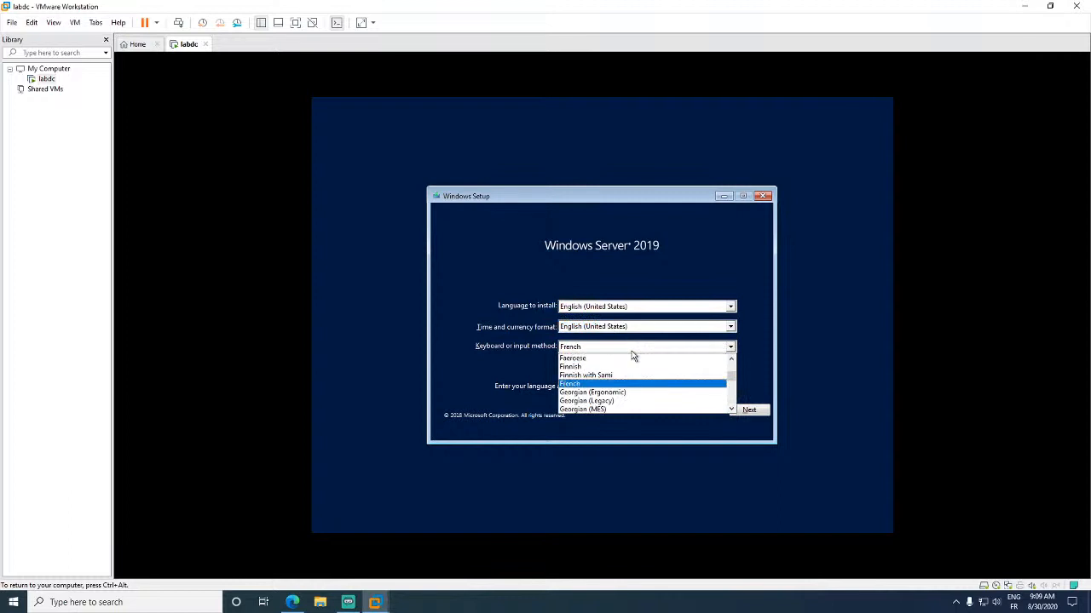
{"action": "left_click", "coordinate": [491, 345]}
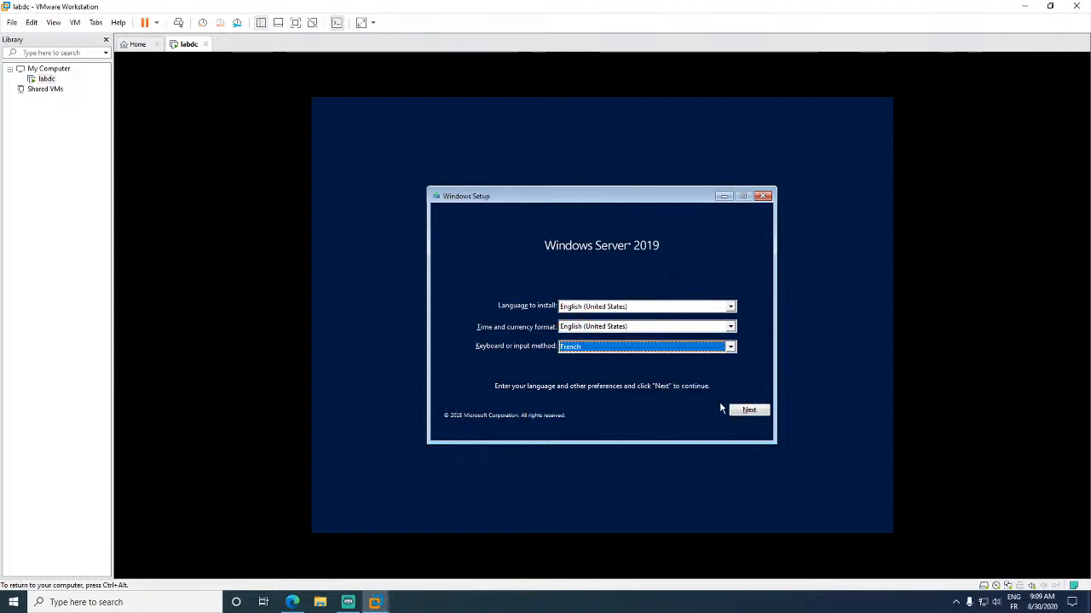
{"action": "left_click", "coordinate": [740, 413]}
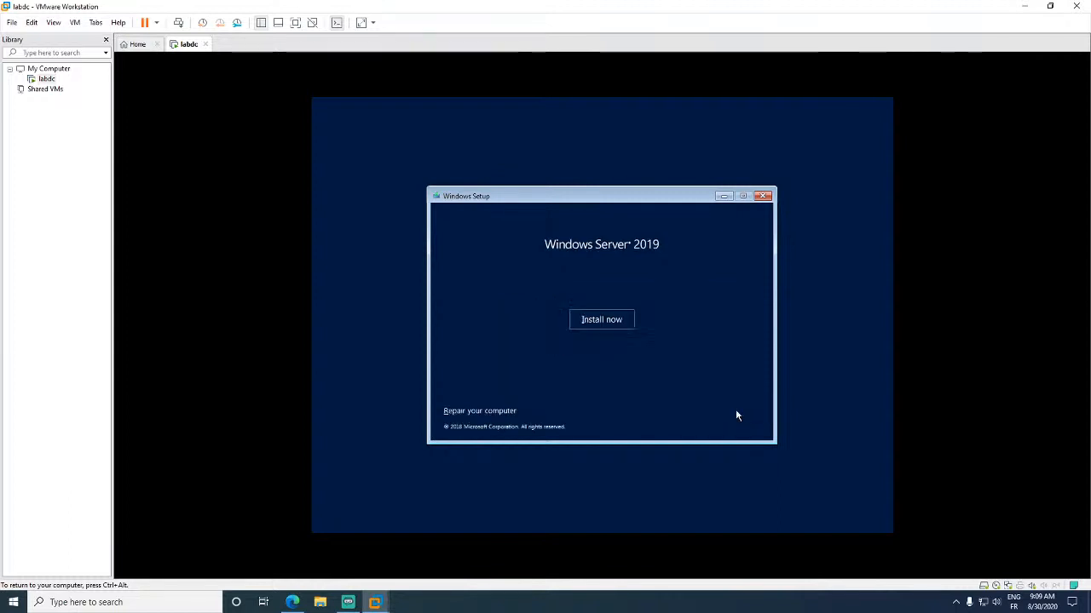
- Start setup, choose Windows Server 2019 Standard Evaluation (Desktop Experience), and accept the license terms
{"action": "left_click", "coordinate": [617, 323]}
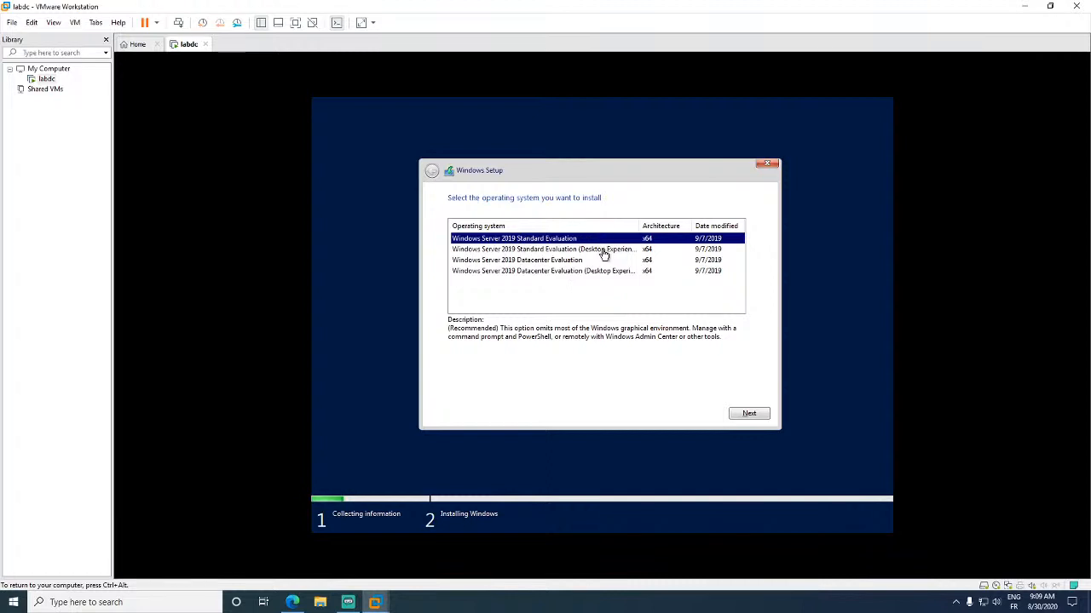
{"action": "left_click", "coordinate": [601, 252]}
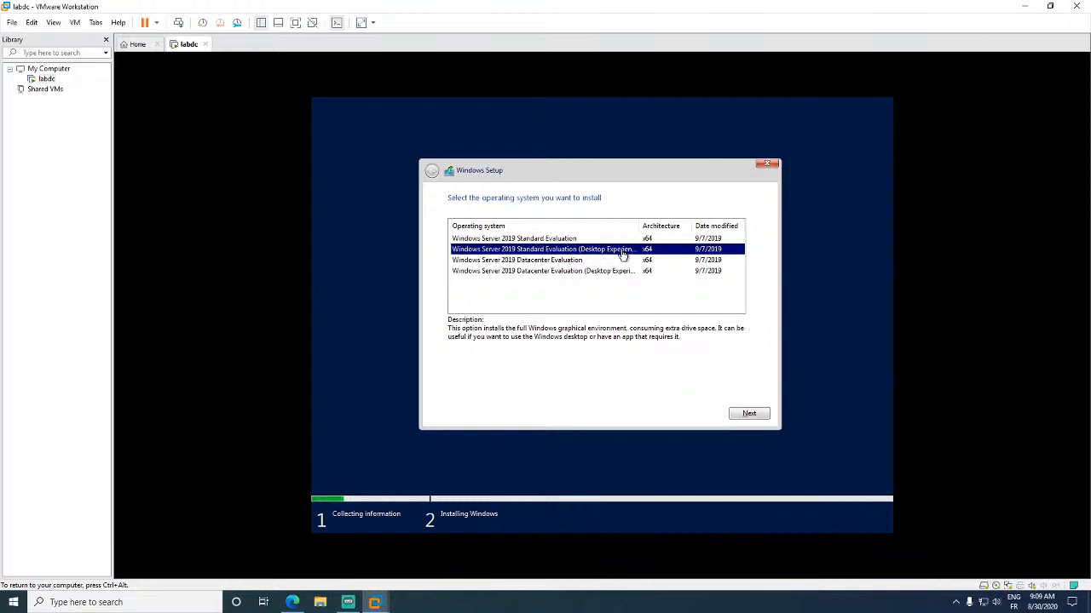
{"action": "left_click", "coordinate": [619, 271]}
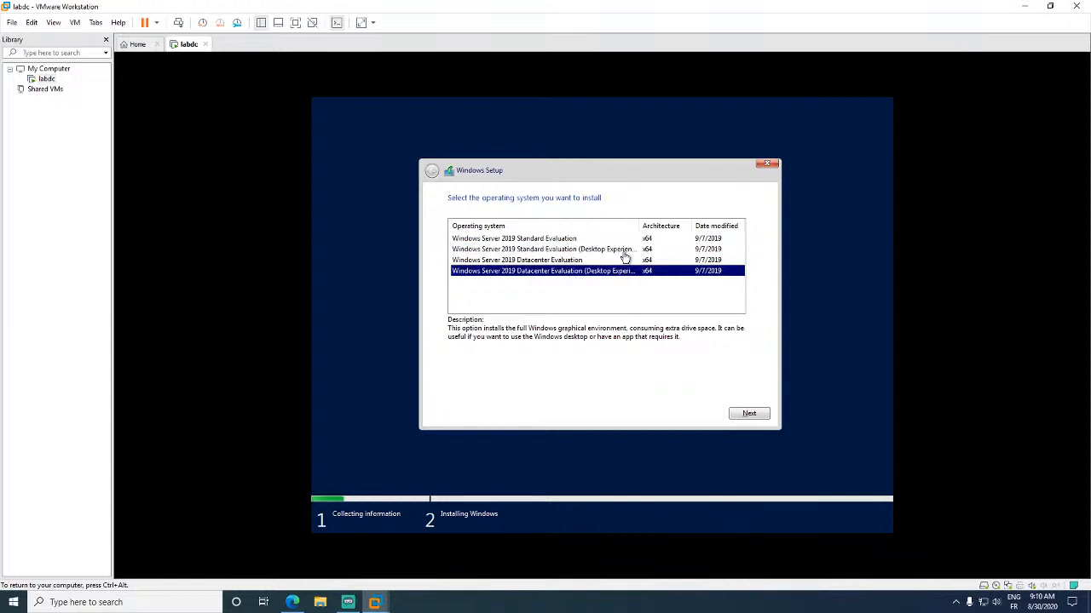
{"action": "left_click", "coordinate": [625, 250]}
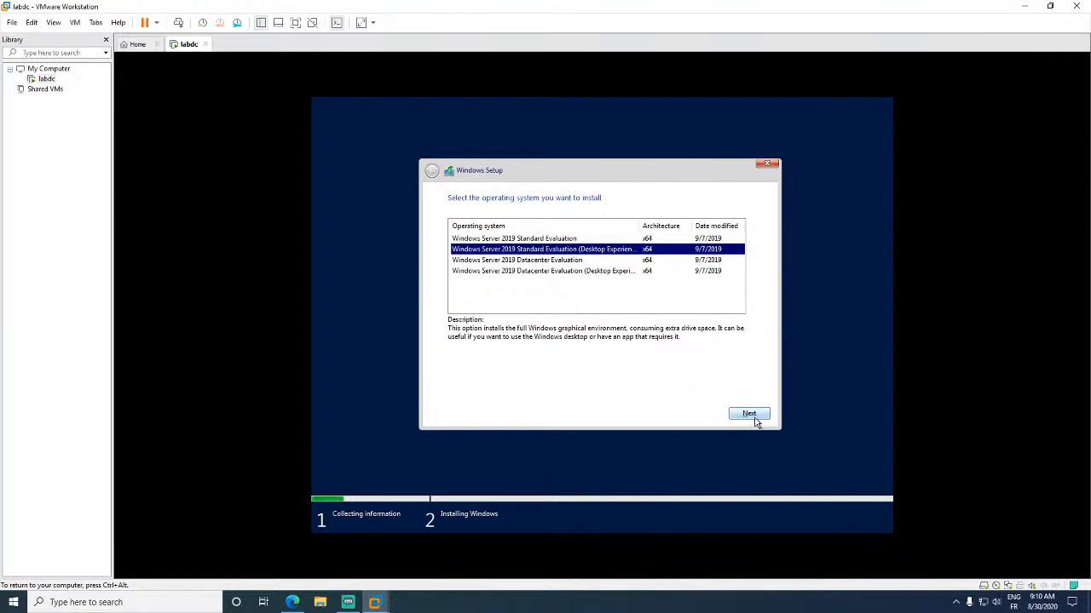
{"action": "left_click", "coordinate": [753, 417]}
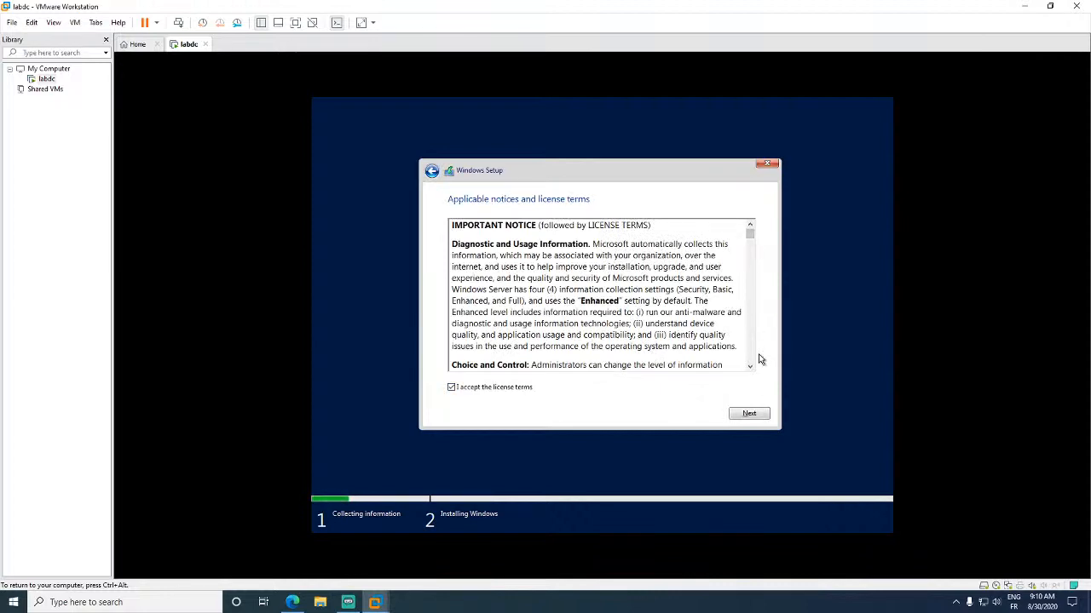
{"action": "left_click_drag", "start_coordinate": [748, 233], "coordinate": [764, 382]}
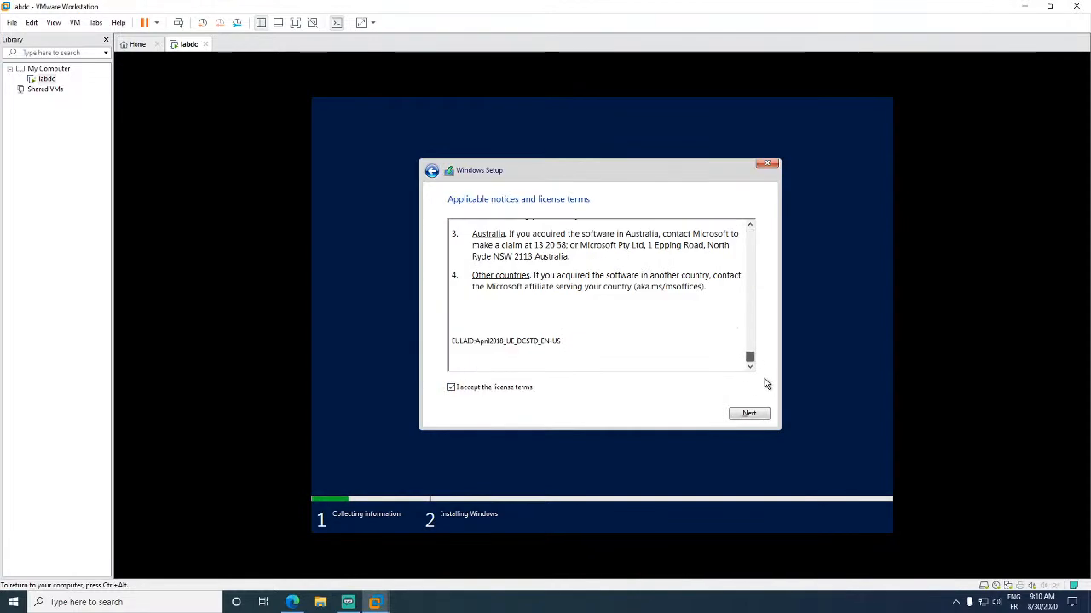
{"action": "left_click", "coordinate": [743, 416]}
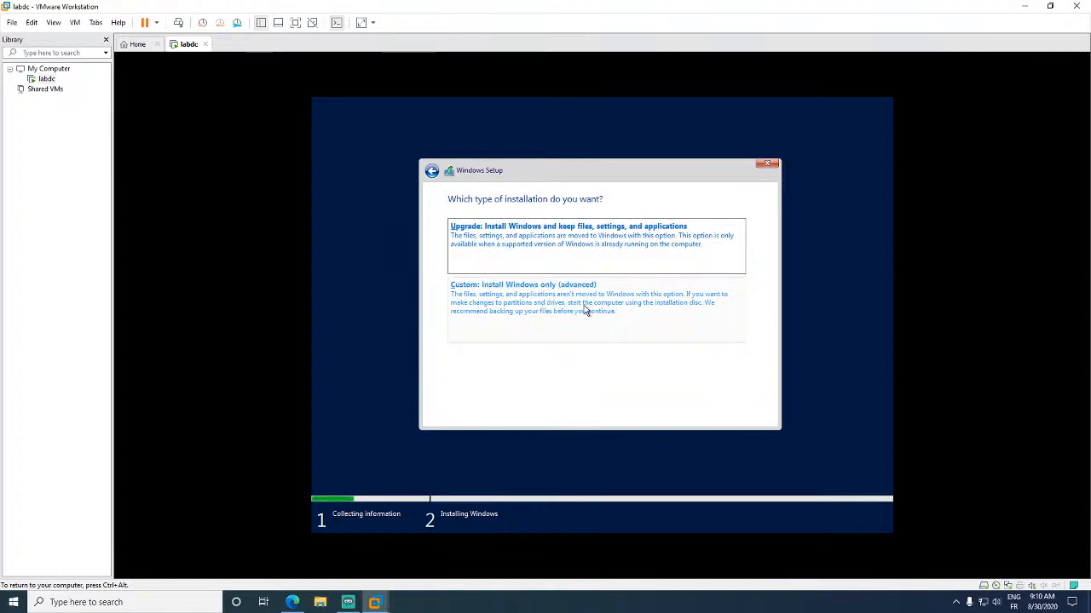
- Choose a custom install and create a 40960 MB partition on Drive 0, allowing system partitions
{"action": "left_click", "coordinate": [585, 311]}
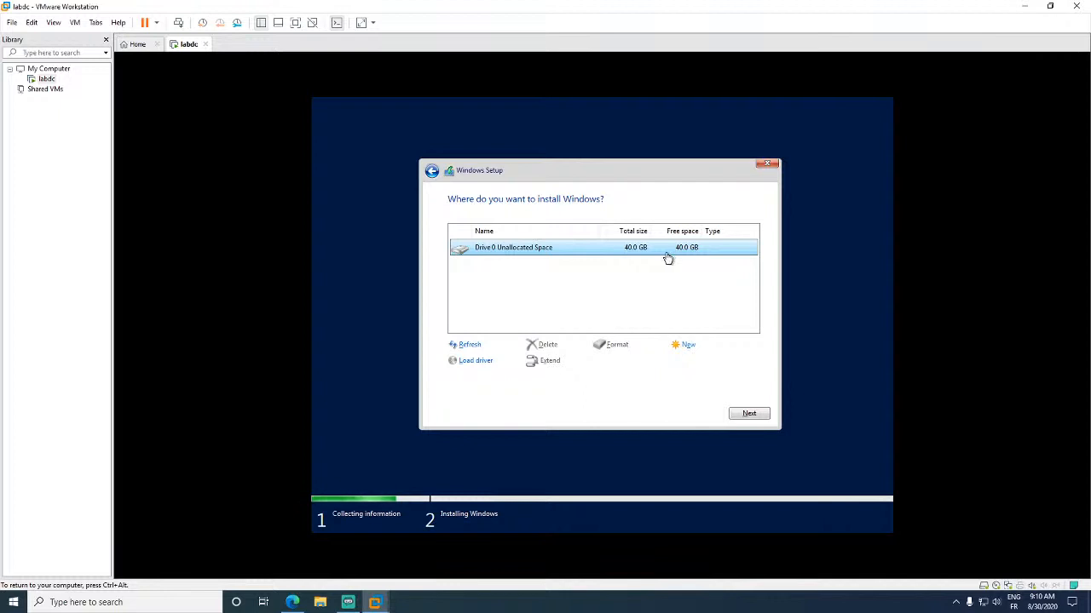
{"action": "left_click", "coordinate": [686, 346]}
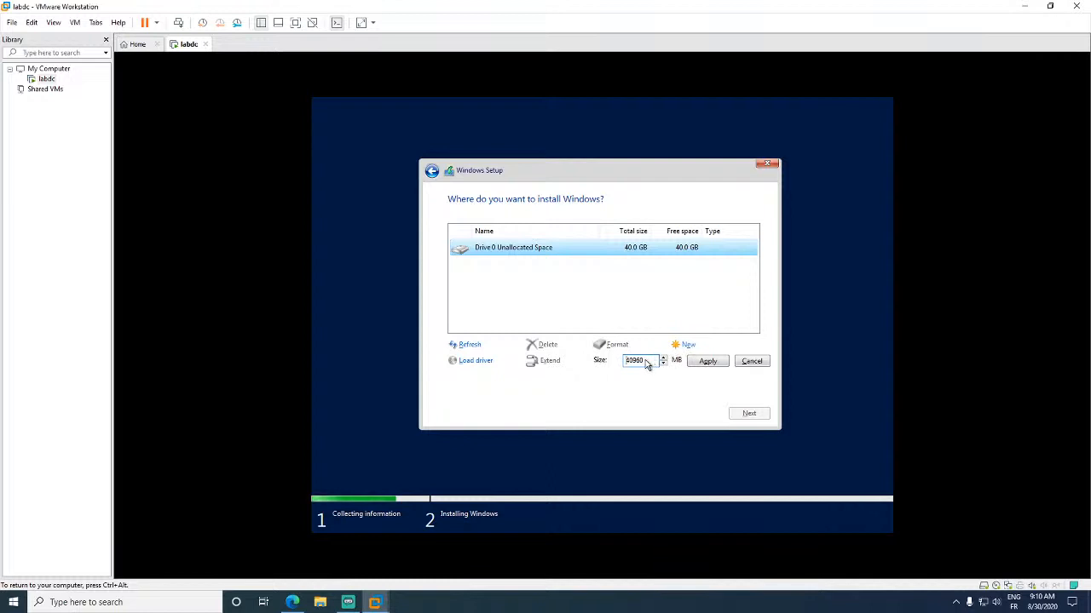
{"action": "left_click", "coordinate": [713, 367]}
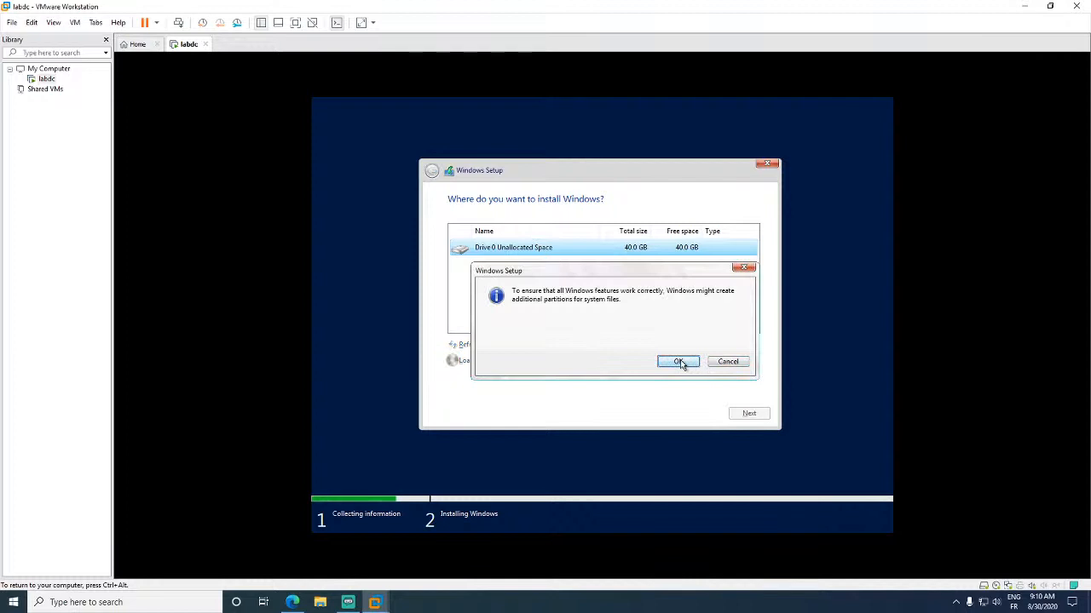
{"action": "left_click", "coordinate": [680, 362]}
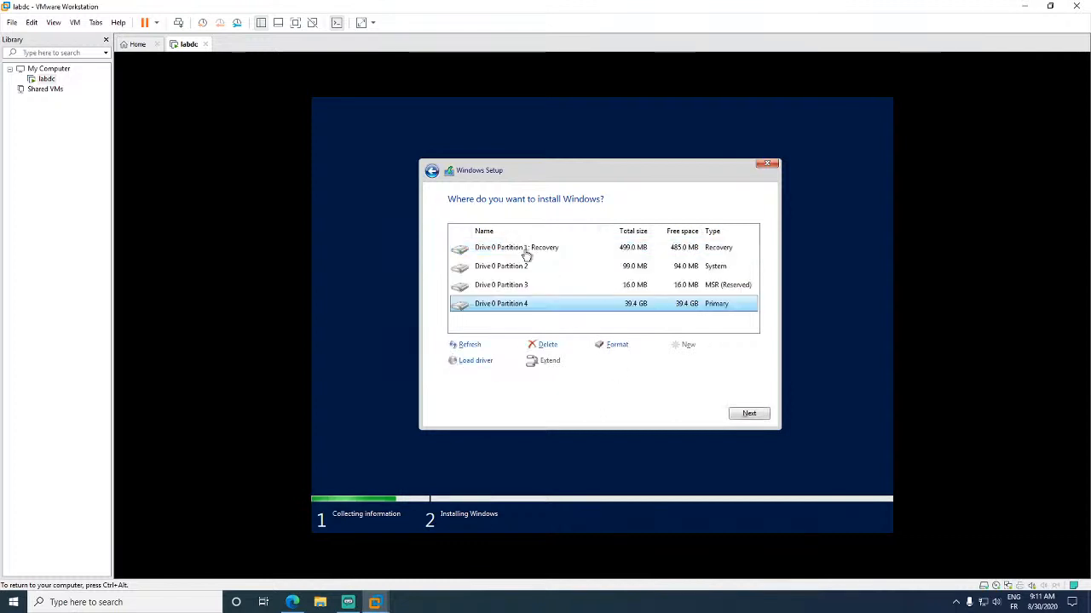
- Select Partition 4 as the target and start installing Windows onto it
{"action": "left_click", "coordinate": [543, 254]}
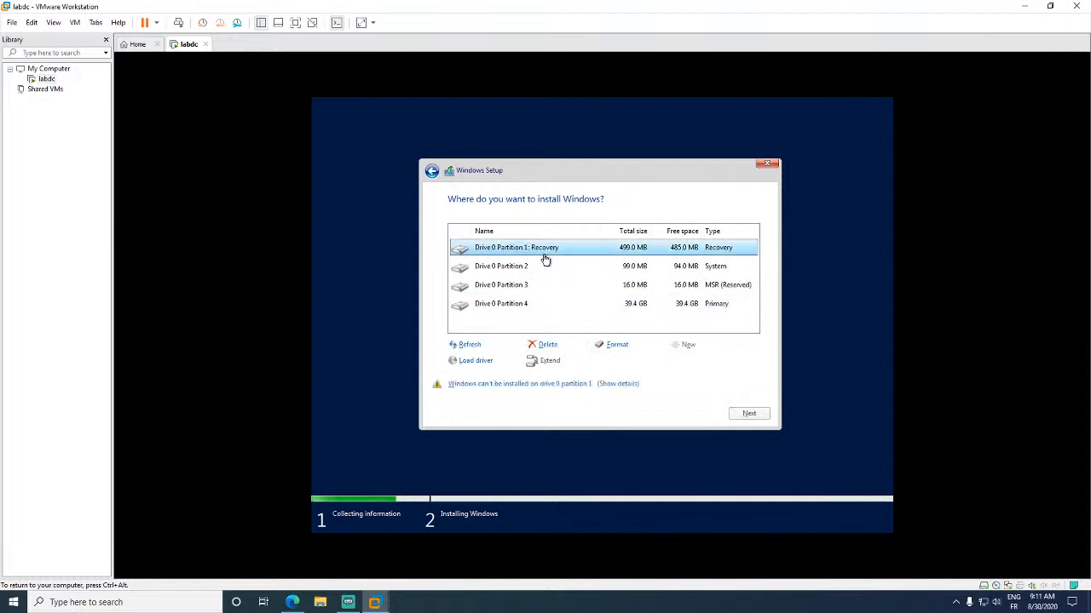
{"action": "left_click", "coordinate": [550, 270]}
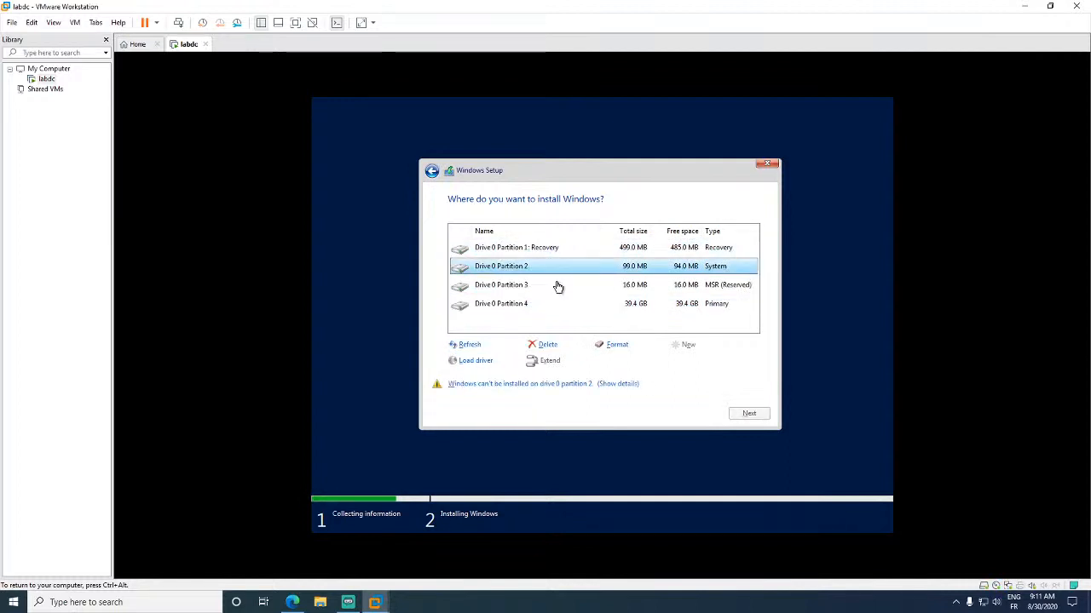
{"action": "left_click", "coordinate": [558, 288]}
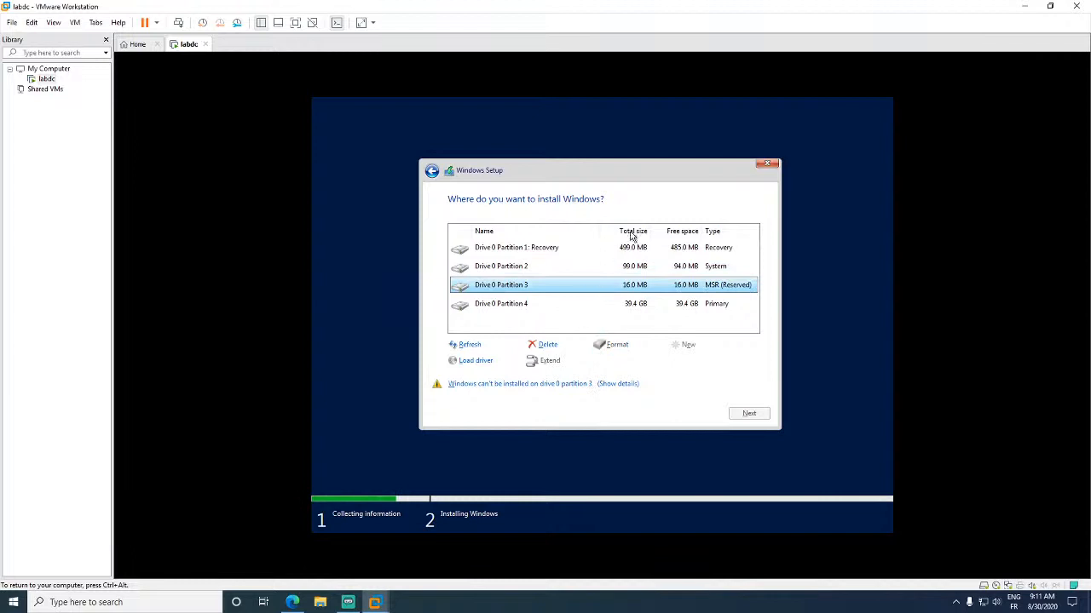
{"action": "left_click", "coordinate": [645, 304]}
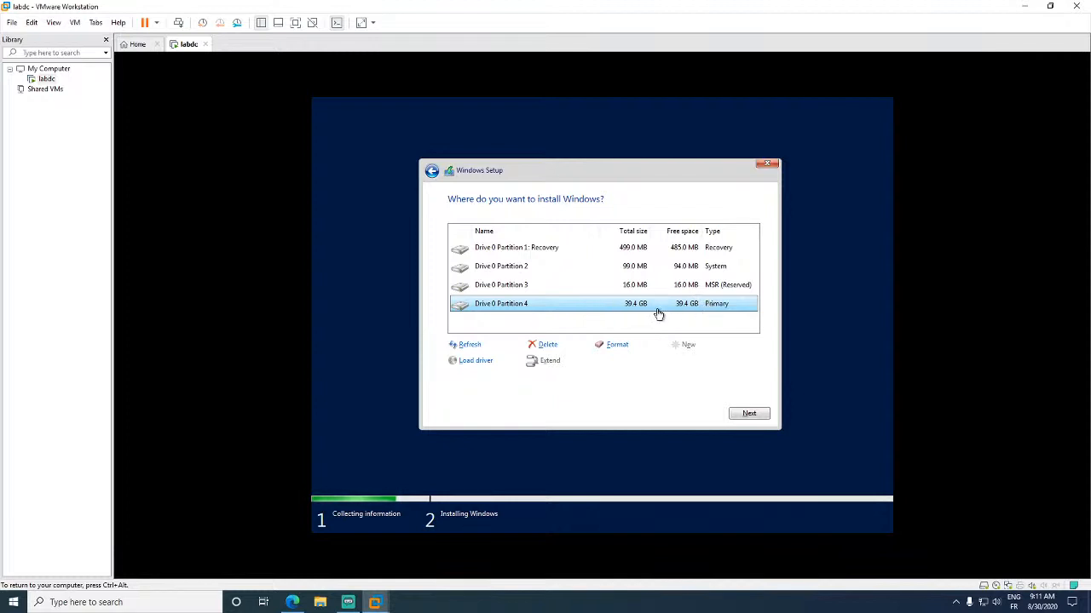
{"action": "left_click", "coordinate": [650, 319]}
{"action": "left_click", "coordinate": [697, 307]}
{"action": "left_click", "coordinate": [751, 415]}
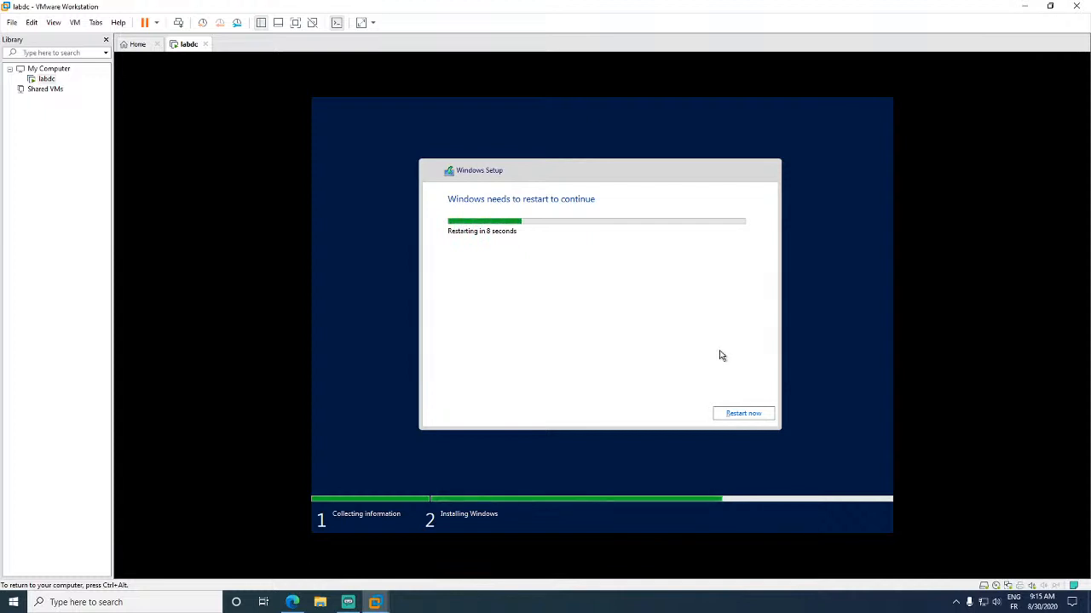
- Choose Restart now in Windows Setup to continue to the Customize settings page
{"action": "left_click", "coordinate": [743, 414]}
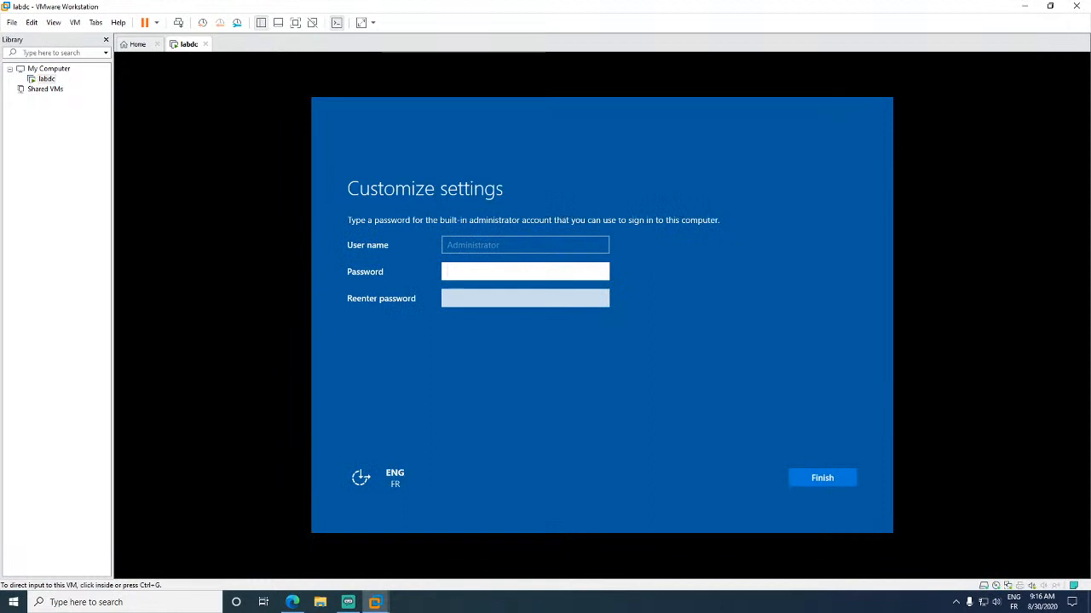
- Enter and confirm the Administrator password using the French keyboard, verify it, and finish setup
{"action": "left_click", "coordinate": [524, 271]}
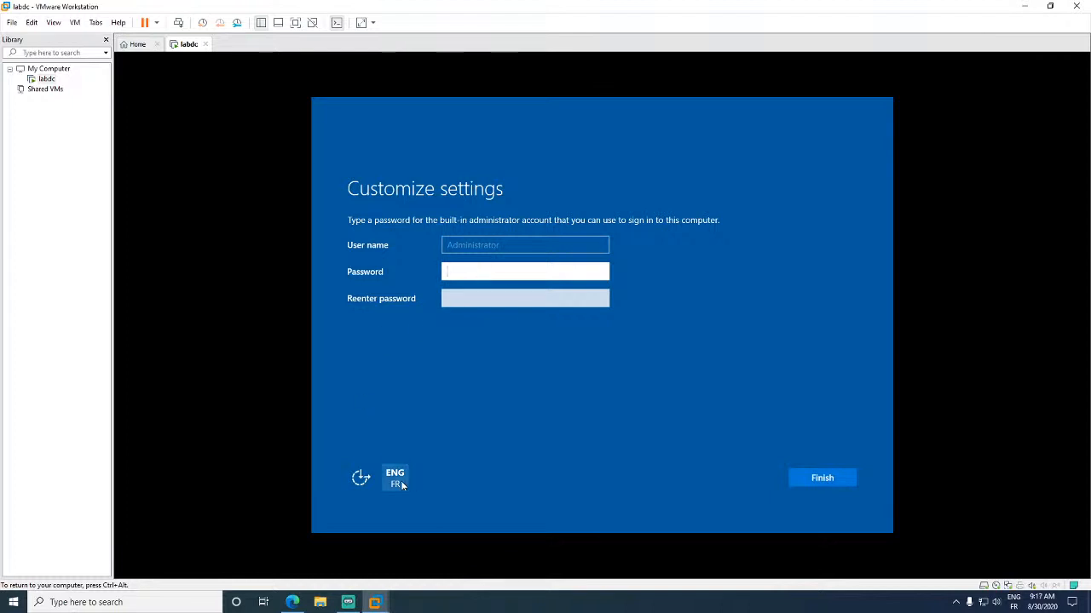
{"action": "left_click", "coordinate": [401, 481]}
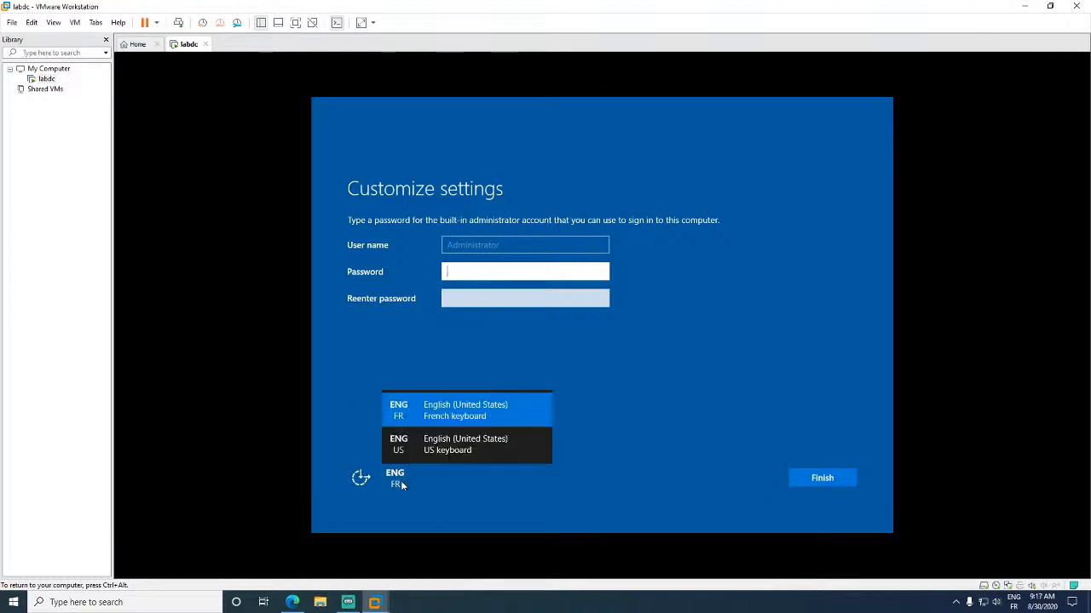
{"action": "left_click", "coordinate": [448, 410]}
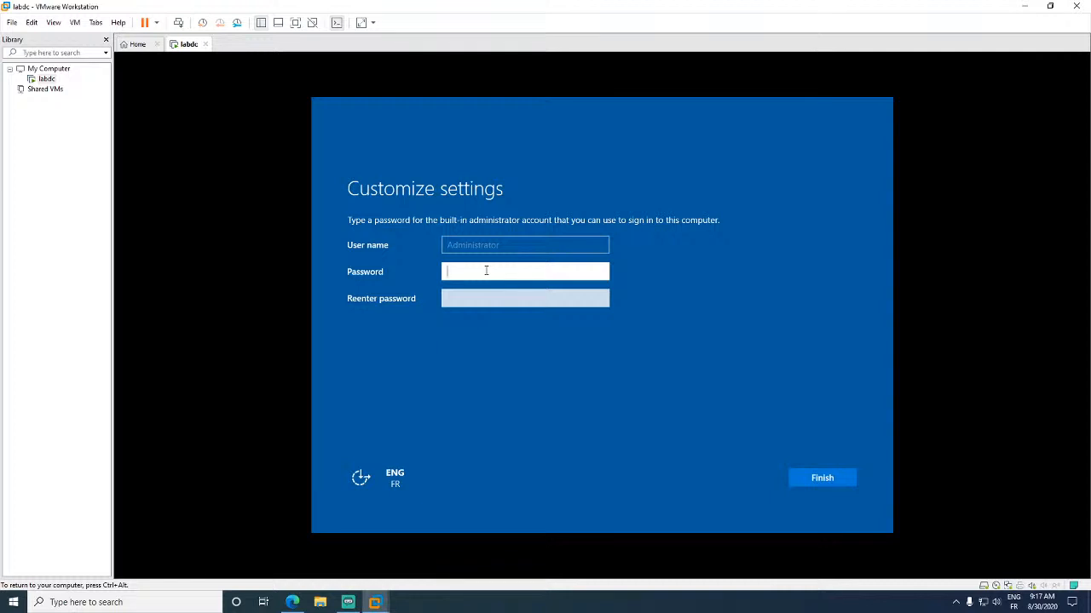
{"action": "type", "text": "••••••••"}
{"action": "key", "text": "Tab"}
{"action": "type", "text": "••••••••"}
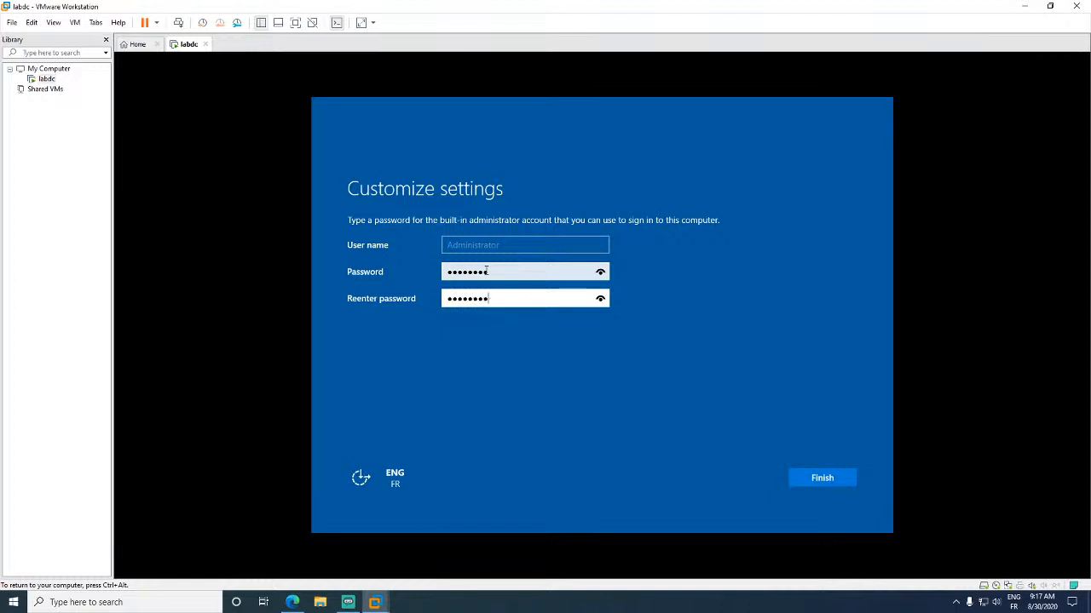
{"action": "left_click", "coordinate": [601, 272]}
{"action": "left_click", "coordinate": [601, 299]}
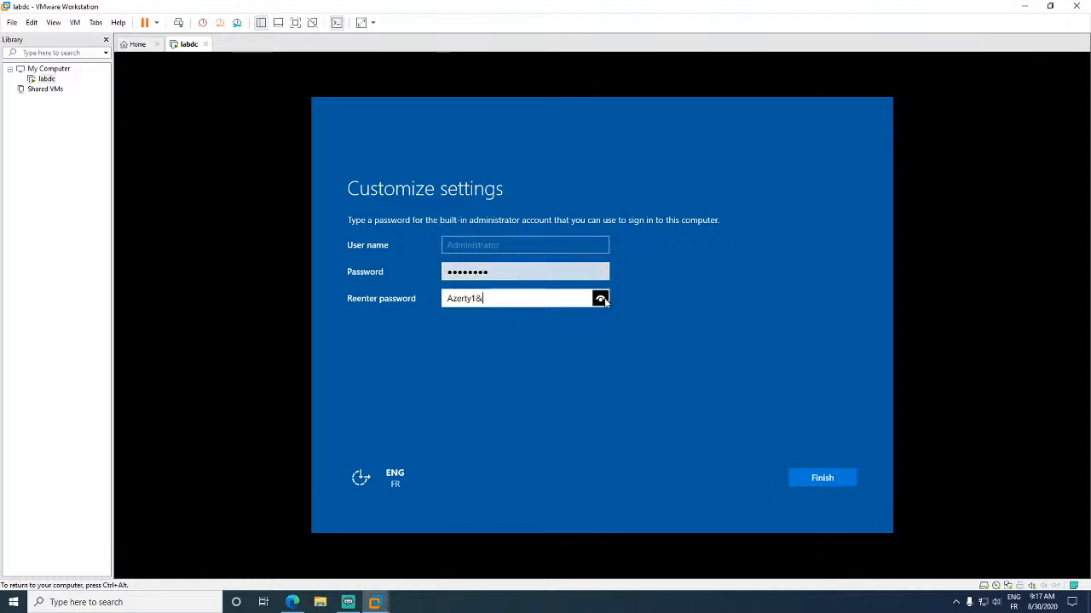
{"action": "left_click", "coordinate": [823, 483]}
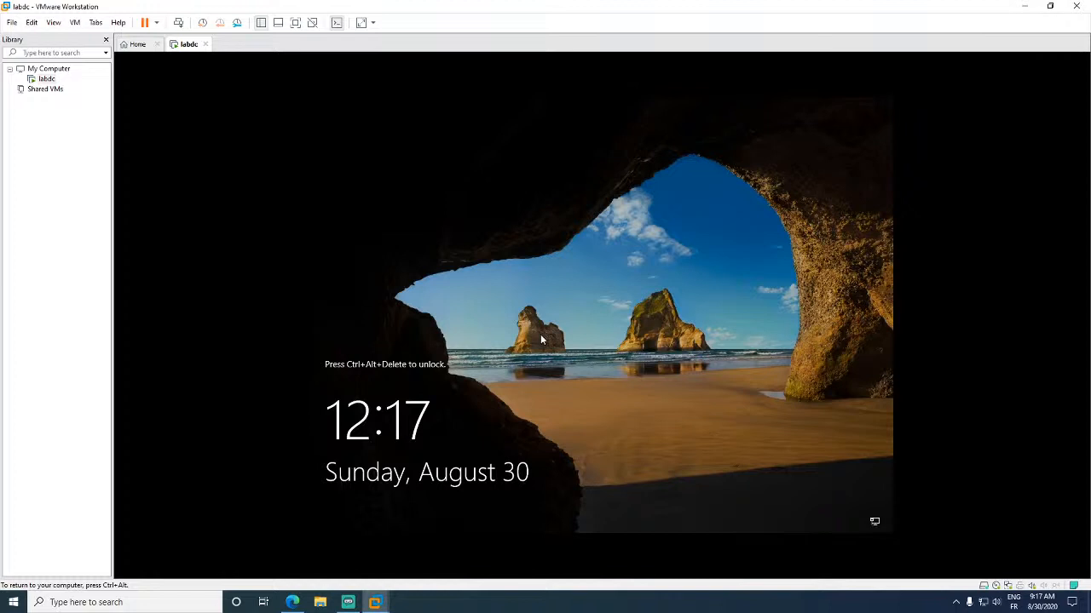
- Send Ctrl+Alt+Del to the guest and sign in as Administrator with the new password
{"action": "key", "text": "ctrl+alt"}
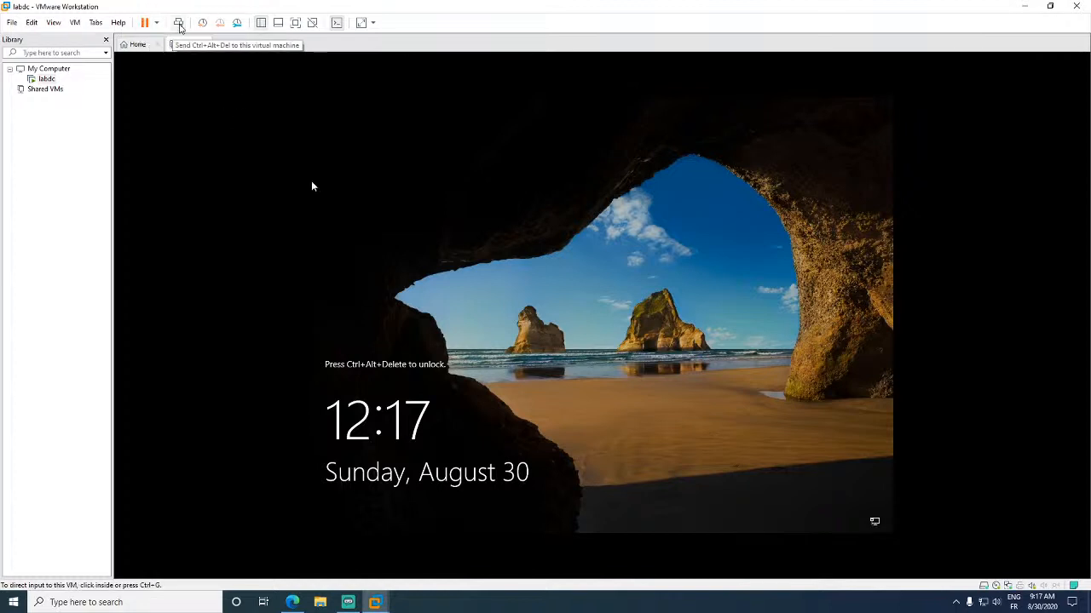
{"action": "left_click", "coordinate": [179, 26]}
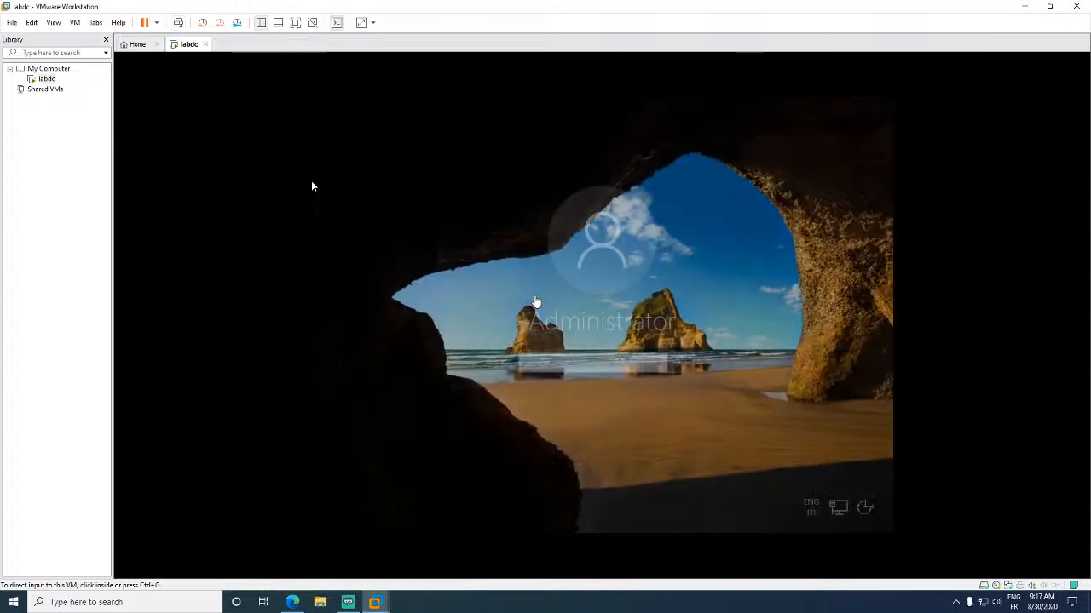
{"action": "left_click", "coordinate": [584, 358]}
{"action": "type", "text": "•••••"}
{"action": "key", "text": "BackSpace"}
{"action": "key", "text": "BackSpace"}
{"action": "key", "text": "BackSpace"}
{"action": "key", "text": "BackSpace"}
{"action": "key", "text": "BackSpace"}
{"action": "type", "text": "••••"}
{"action": "key", "text": "BackSpace"}
{"action": "key", "text": "BackSpace"}
{"action": "key", "text": "BackSpace"}
{"action": "key", "text": "BackSpace"}
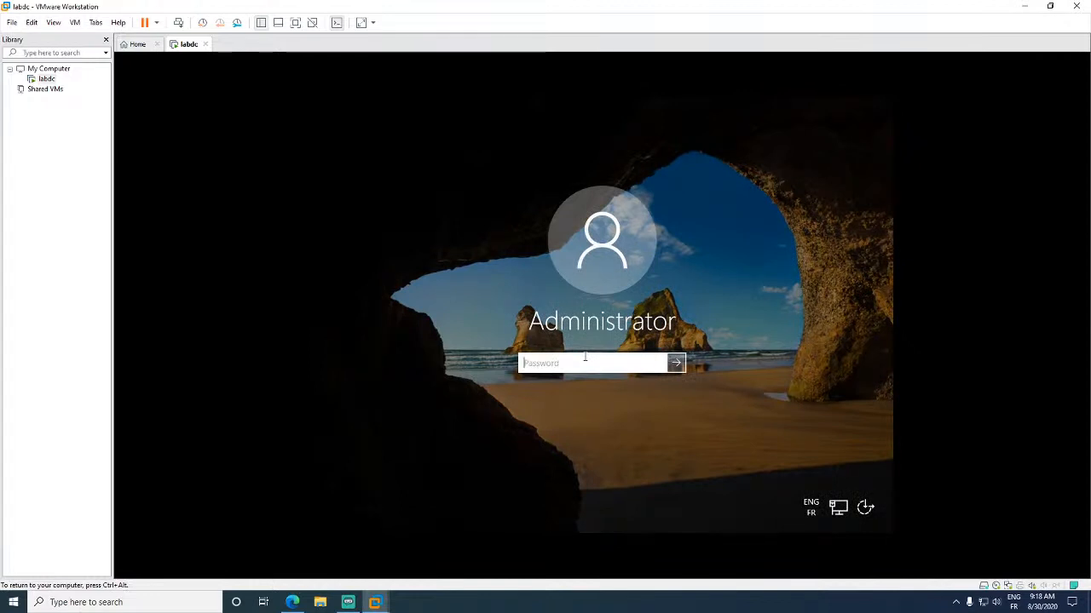
{"action": "type", "text": "••••••••"}
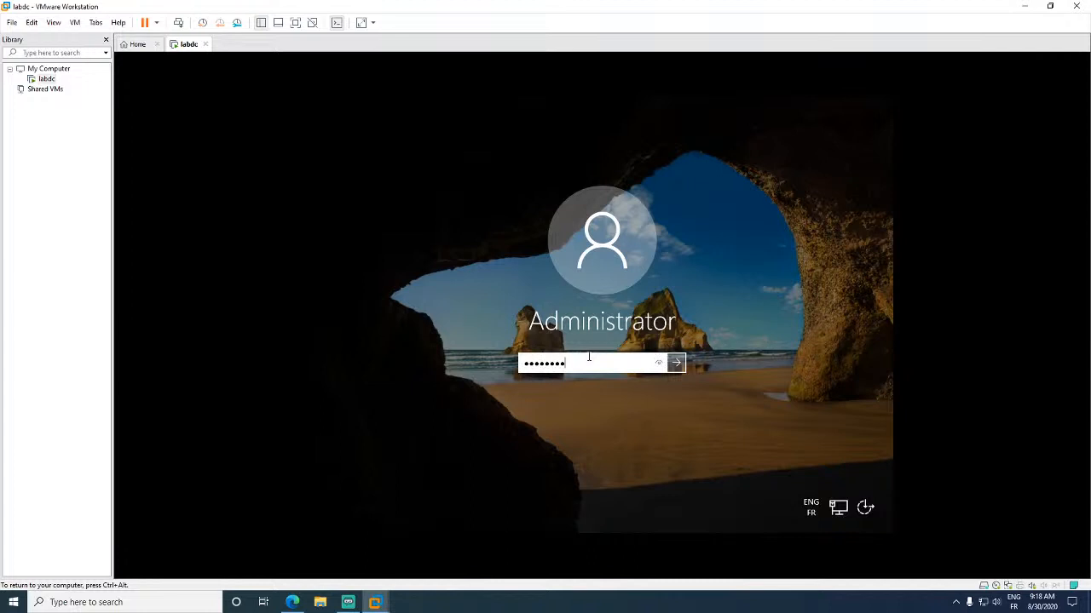
{"action": "left_click_drag", "start_coordinate": [655, 358], "coordinate": [656, 358]}
{"action": "left_click", "coordinate": [675, 365]}
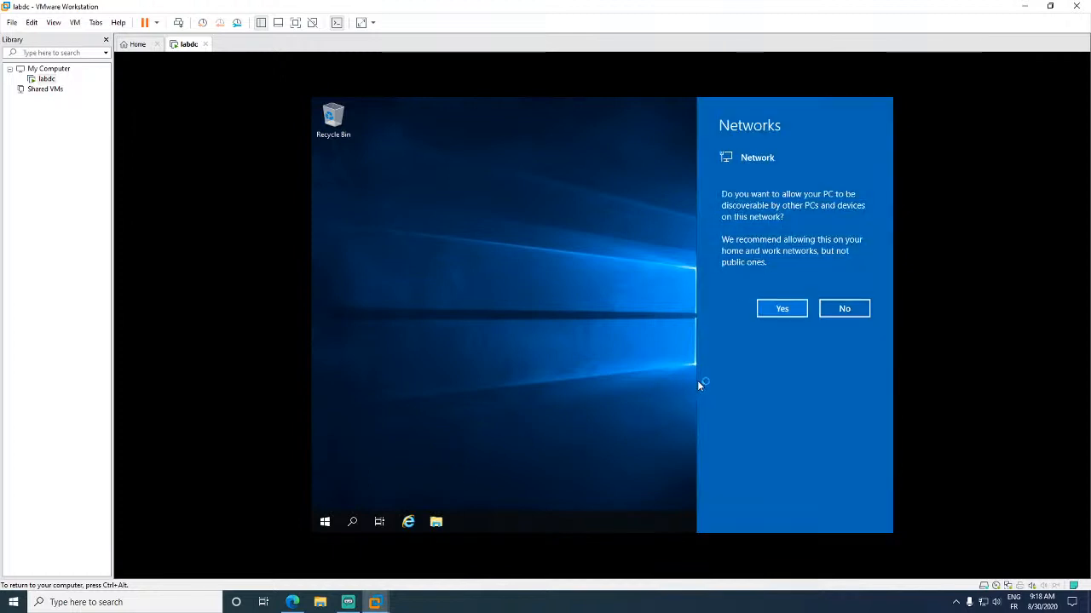
- Answer Yes in the Networks pane to make the server discoverable
{"action": "left_click", "coordinate": [773, 313]}
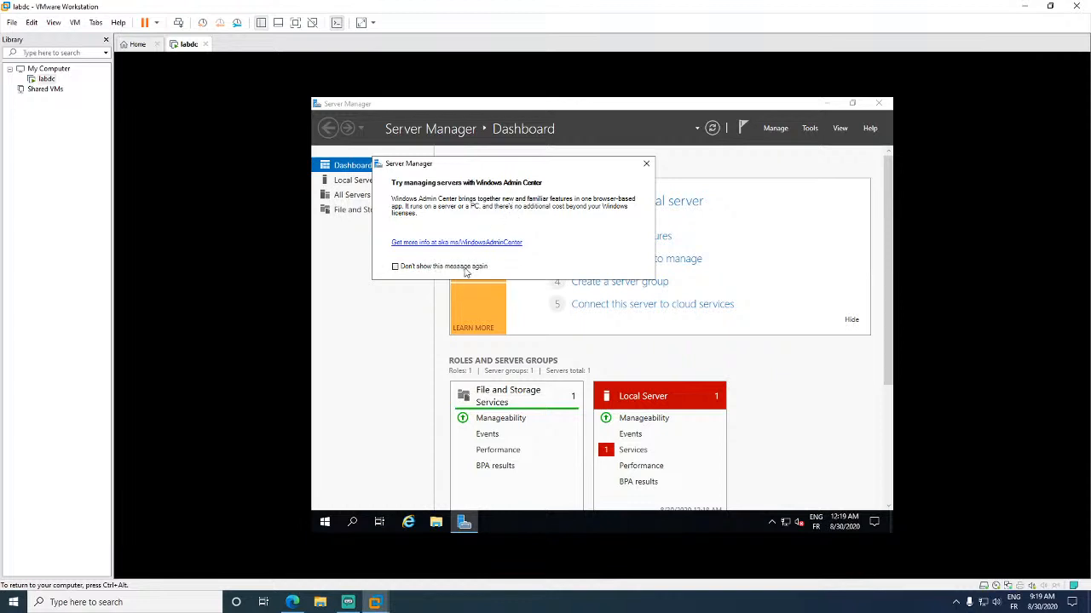
- Close the Windows Admin Center prompt and check the Start menu, network status and hidden tray icons
{"action": "left_click", "coordinate": [646, 164]}
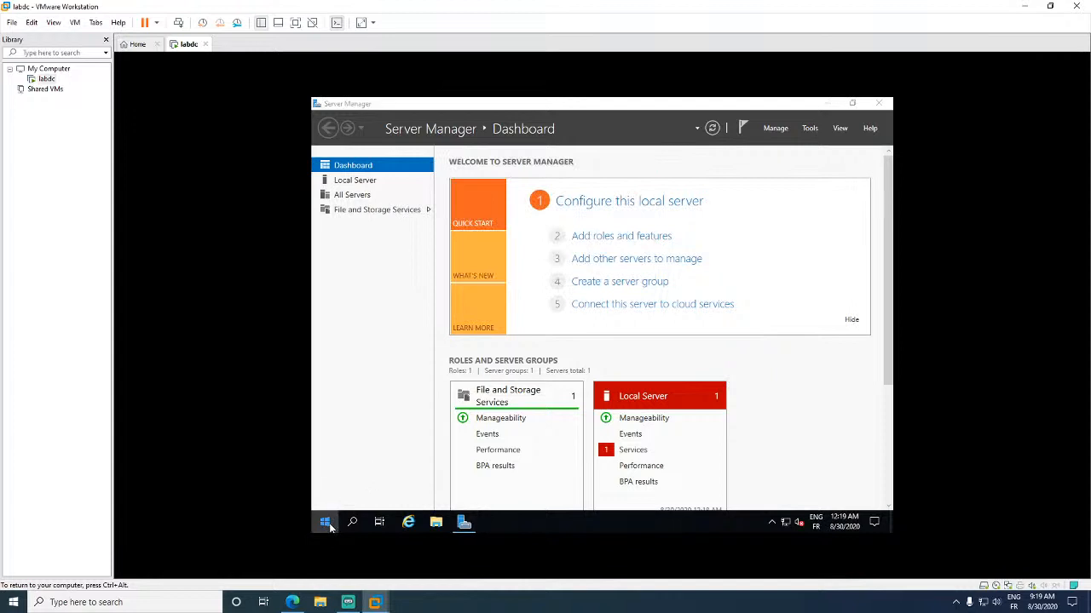
{"action": "left_click", "coordinate": [327, 524]}
{"action": "left_click", "coordinate": [326, 524]}
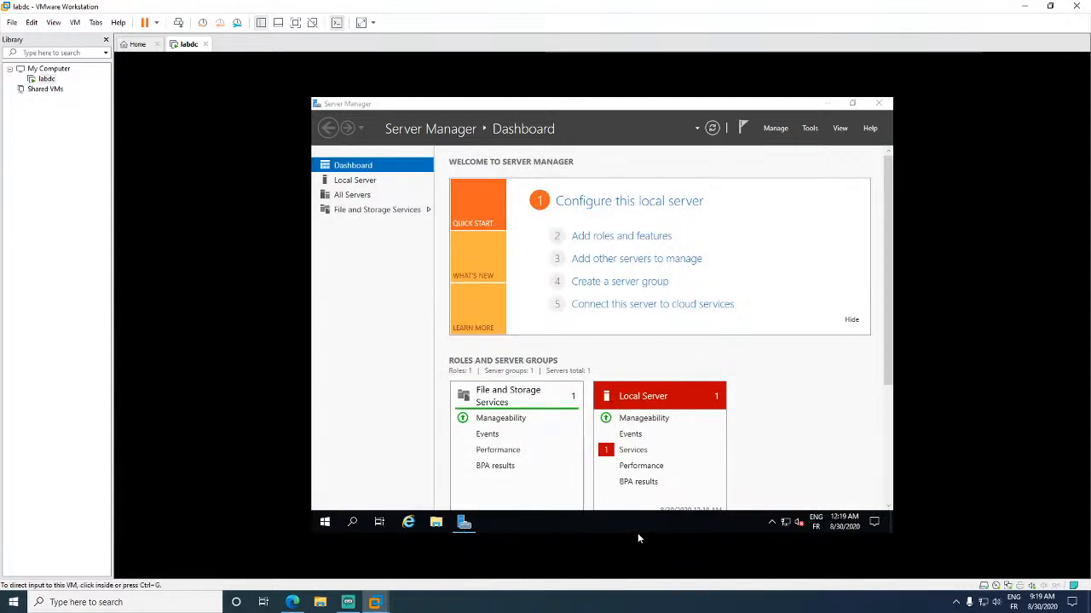
{"action": "left_click", "coordinate": [785, 522]}
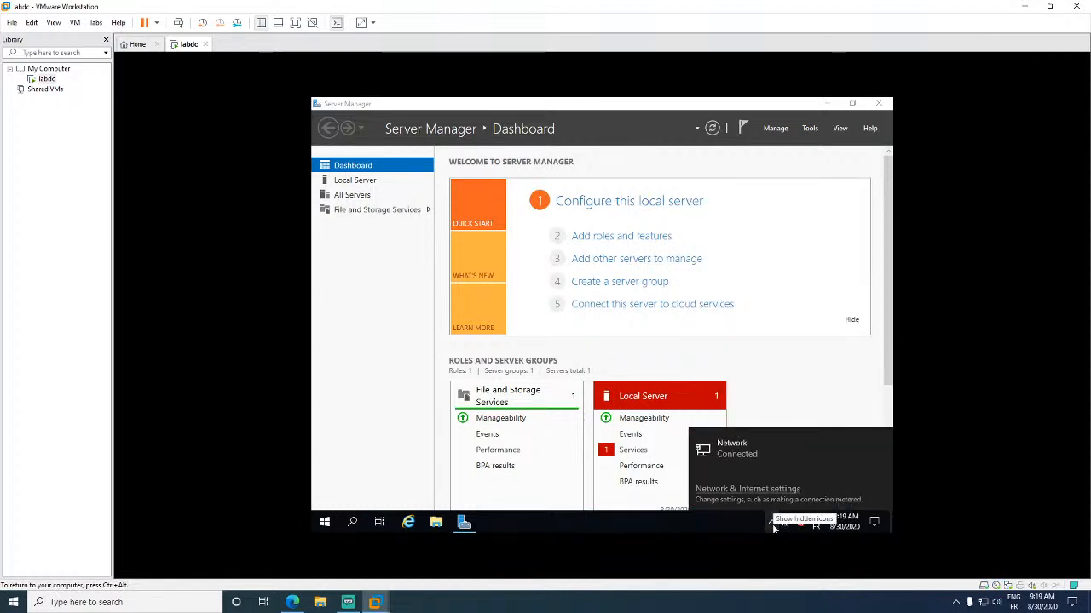
{"action": "left_click", "coordinate": [746, 530]}
{"action": "left_click", "coordinate": [772, 522]}
{"action": "left_click", "coordinate": [772, 521]}
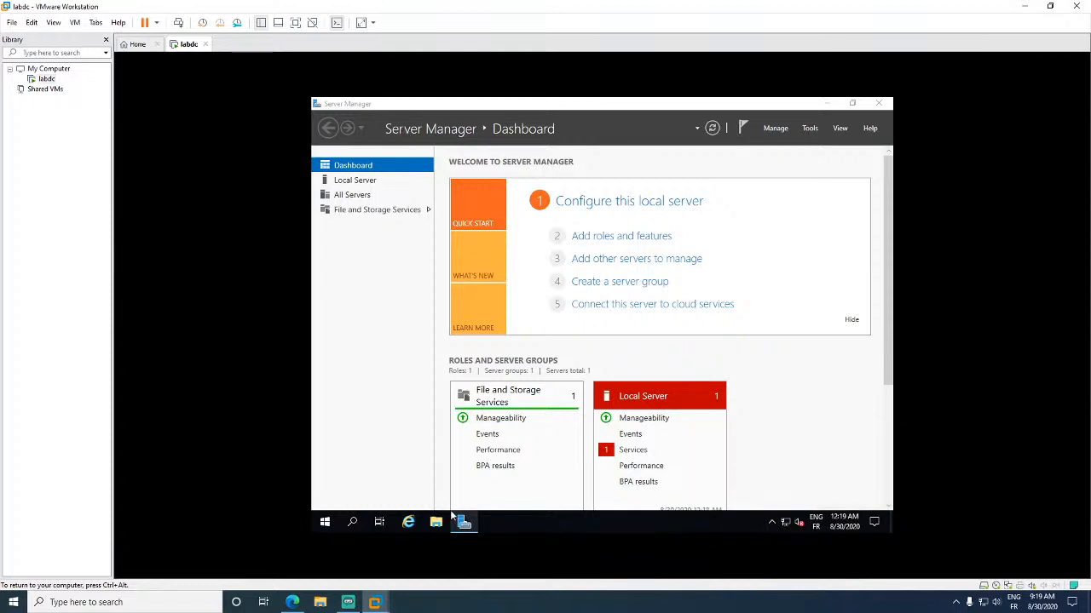
{"action": "left_click", "coordinate": [773, 521]}
{"action": "left_click", "coordinate": [772, 522]}
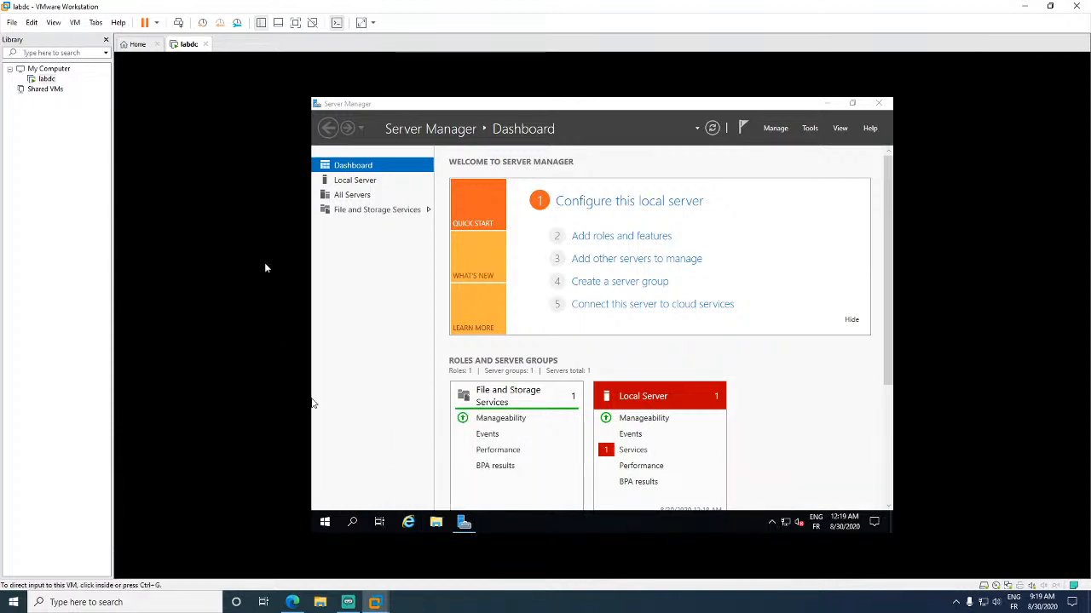
{"action": "left_click", "coordinate": [76, 22]}
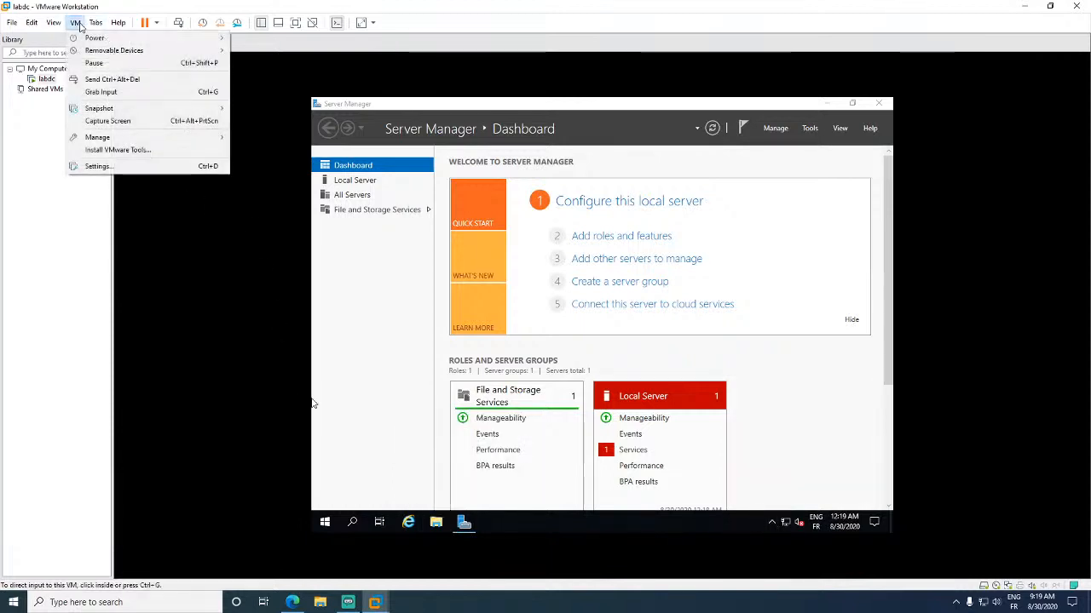
- Mount the VMware Tools disc, then open This PC in File Explorer and select DVD Drive (D:)
{"action": "left_click", "coordinate": [109, 151]}
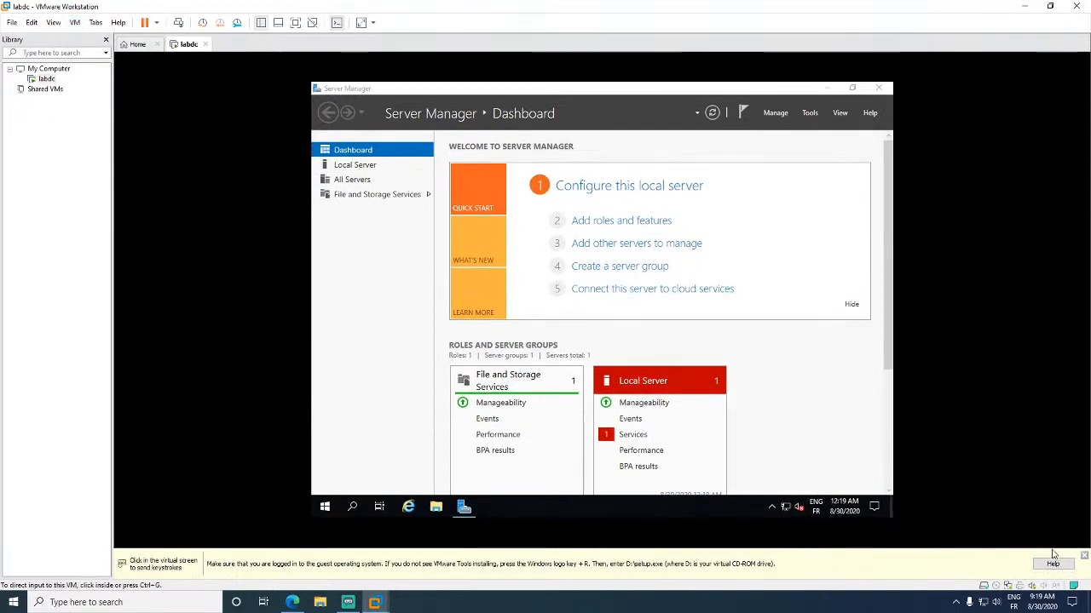
{"action": "left_click", "coordinate": [1084, 556]}
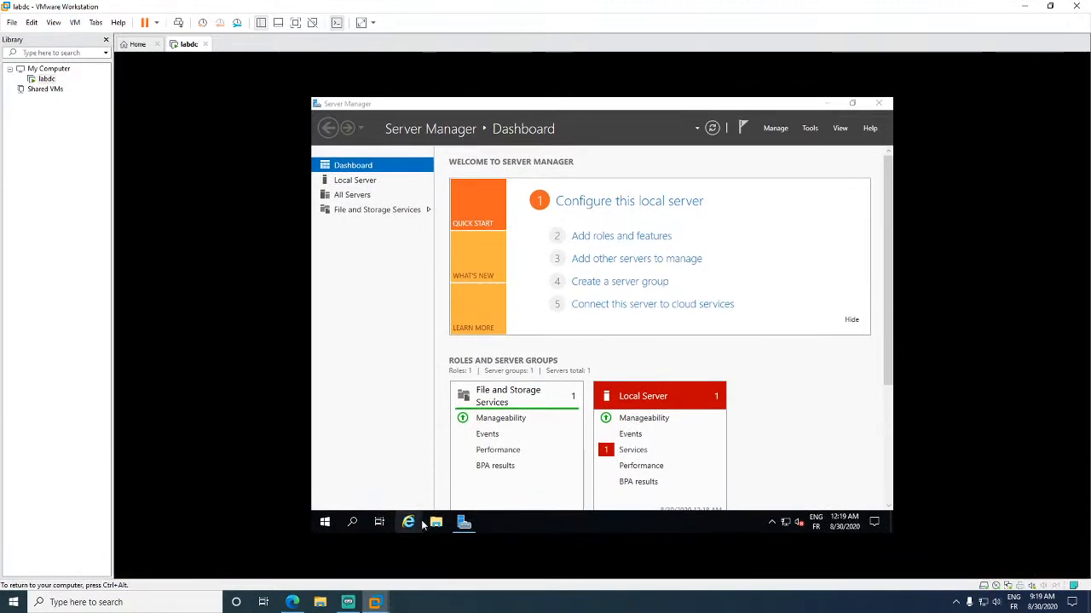
{"action": "left_click", "coordinate": [435, 523]}
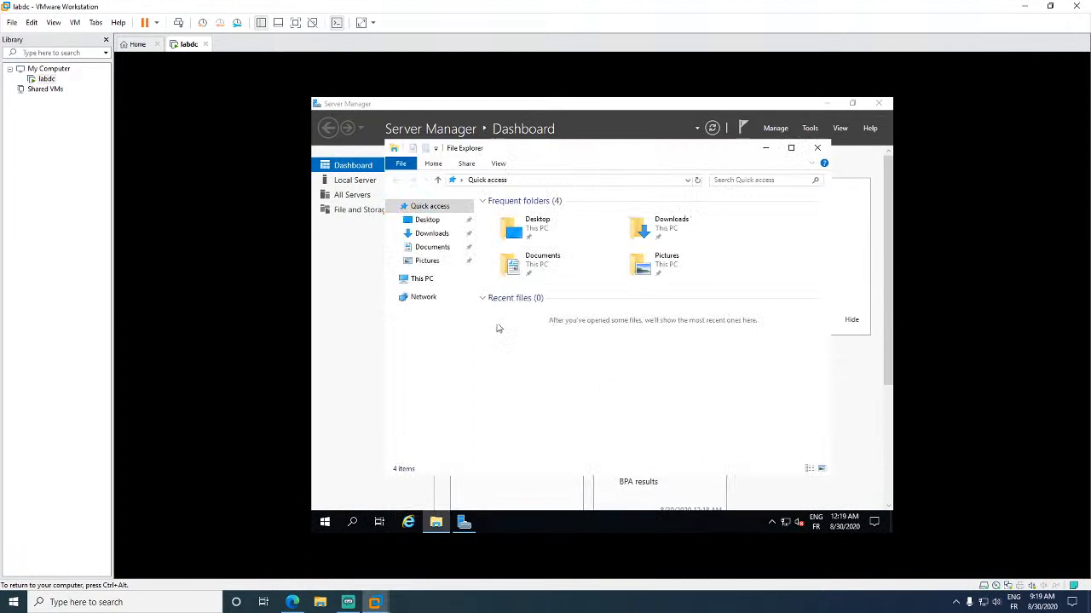
{"action": "left_click", "coordinate": [421, 281]}
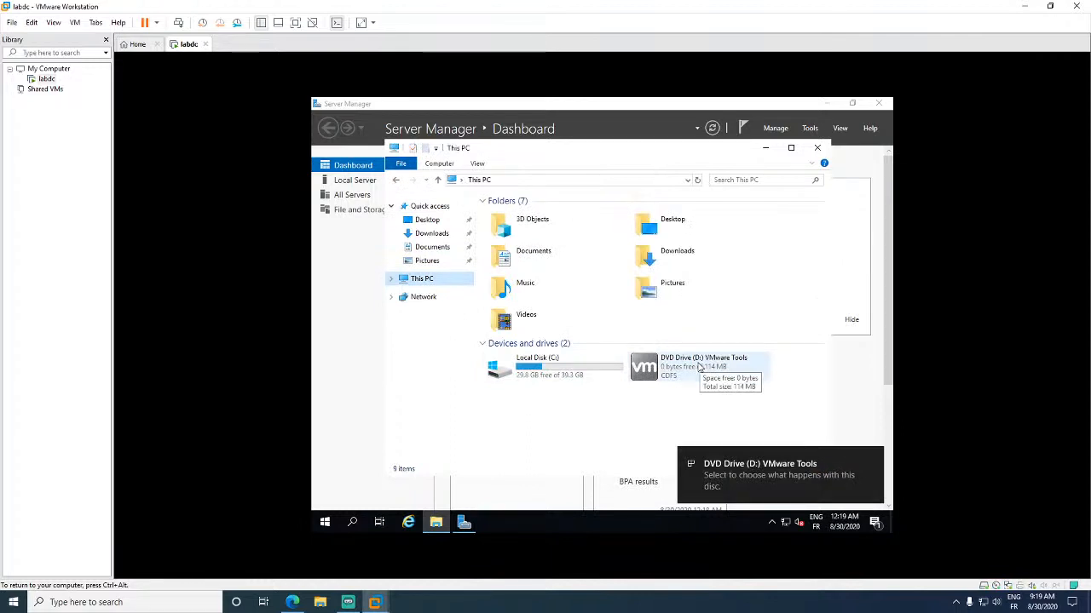
{"action": "key", "text": "ctrl+alt"}
{"action": "left_click", "coordinate": [75, 23]}
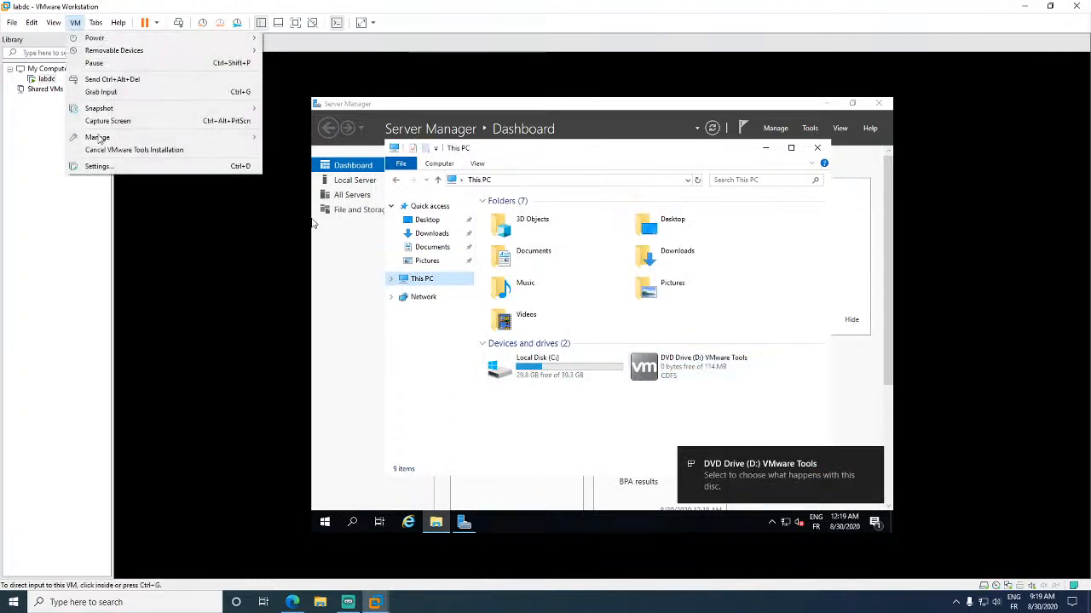
{"action": "left_click", "coordinate": [688, 414]}
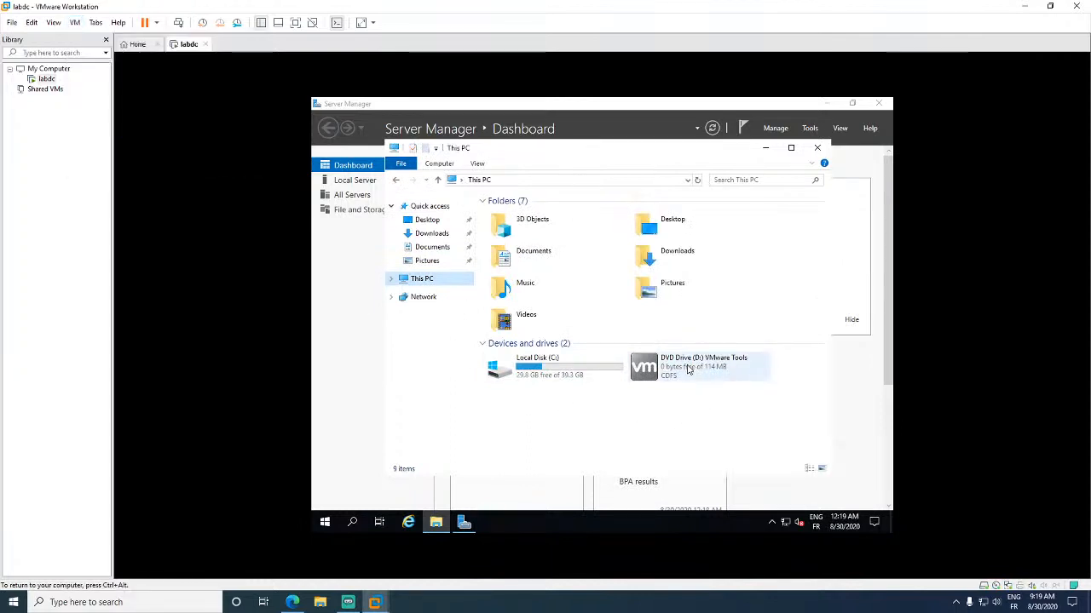
{"action": "left_click", "coordinate": [688, 369]}
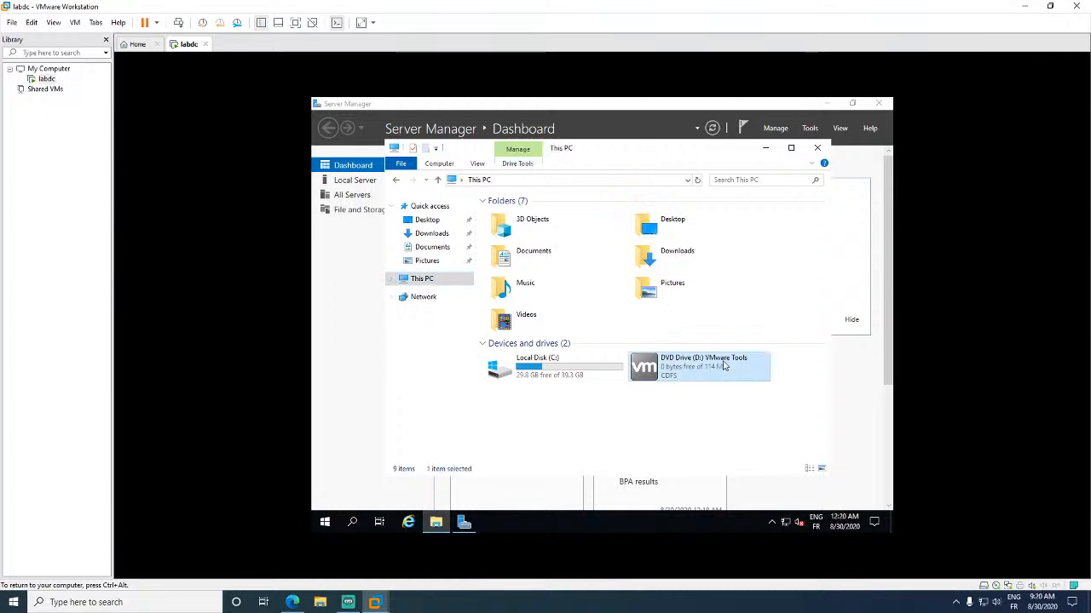
- Run the VMware Tools installer from drive D: with the Typical setup and finish the wizard
{"action": "double_click", "coordinate": [702, 368]}
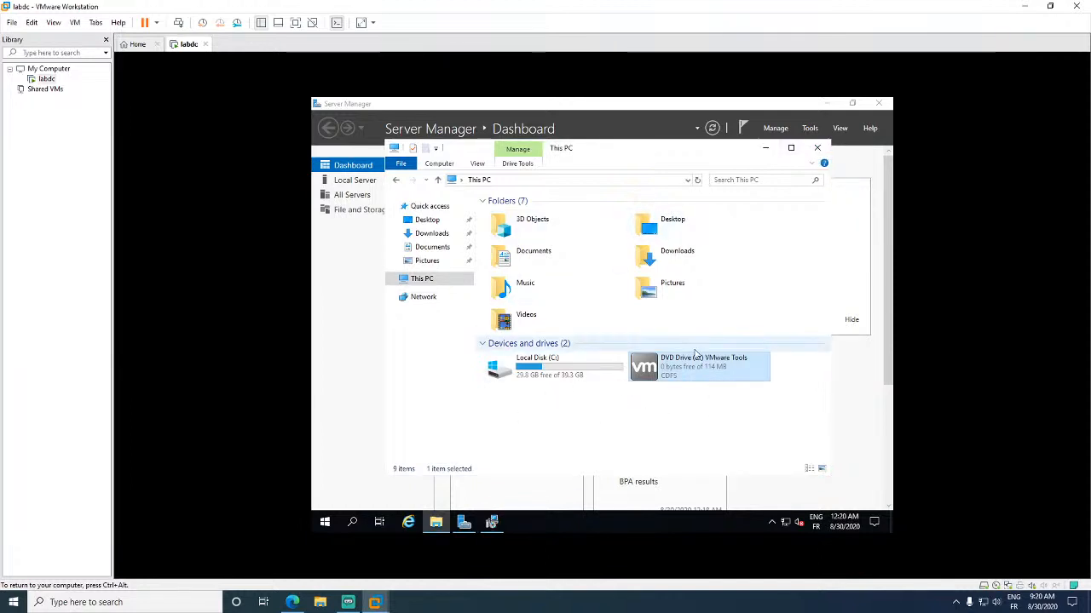
{"action": "left_click", "coordinate": [493, 521]}
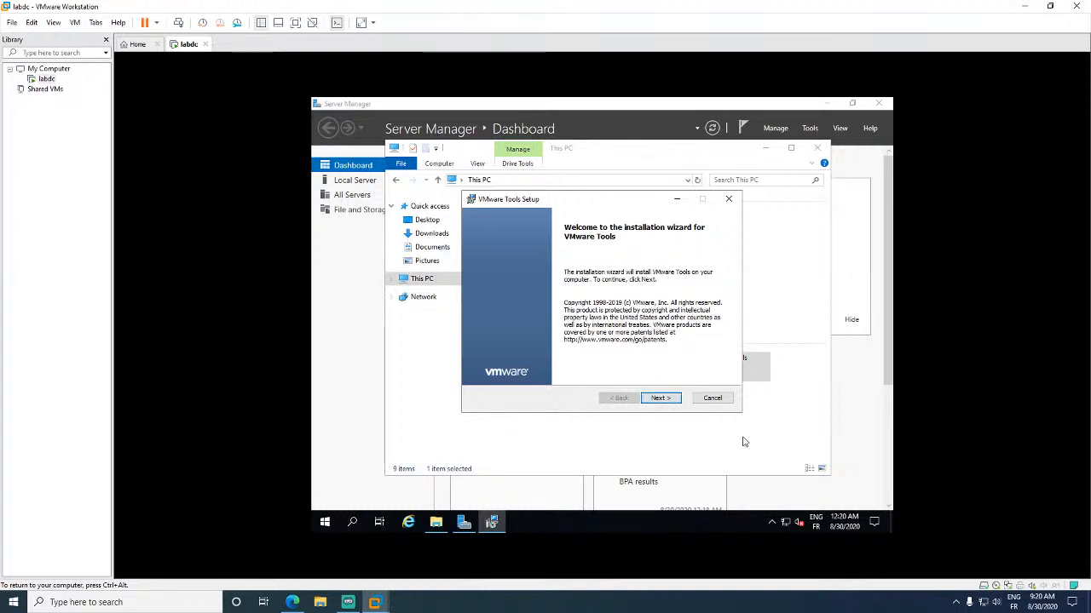
{"action": "left_click", "coordinate": [661, 398]}
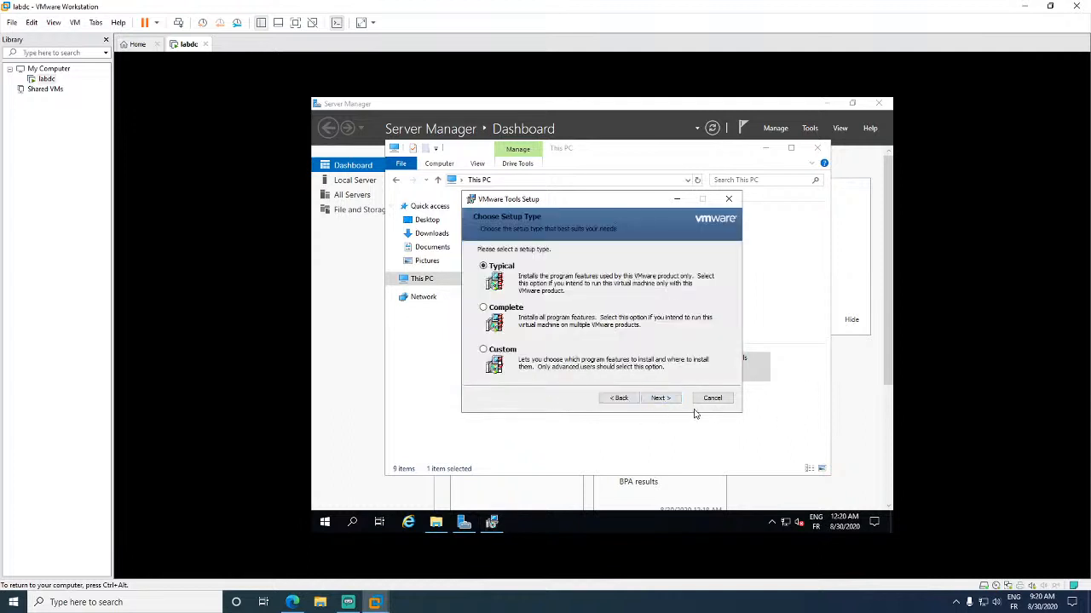
{"action": "left_click", "coordinate": [668, 403]}
{"action": "left_click", "coordinate": [659, 400]}
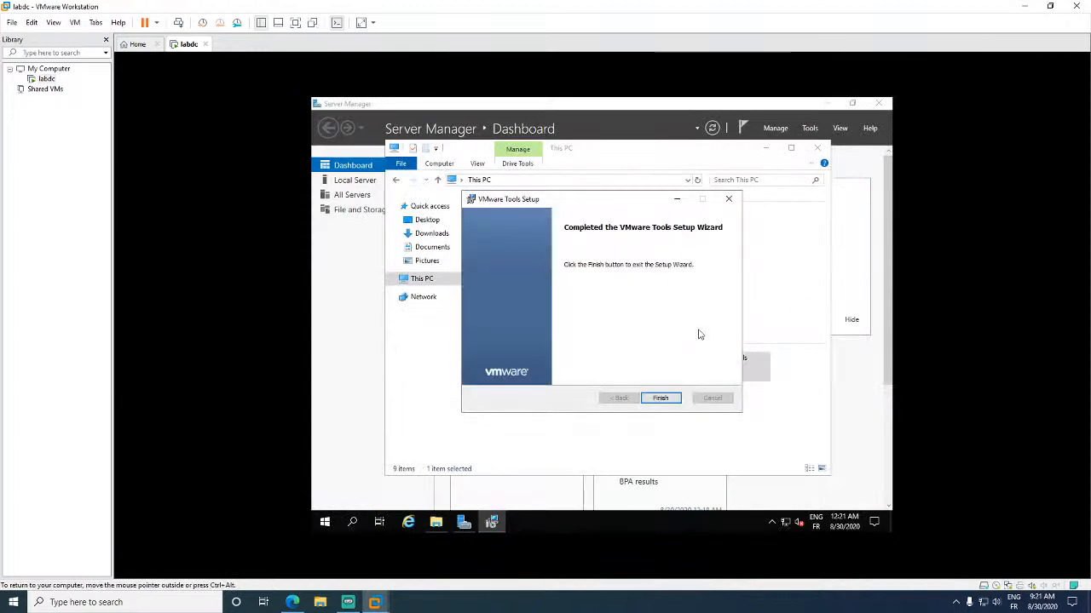
{"action": "left_click", "coordinate": [670, 397]}
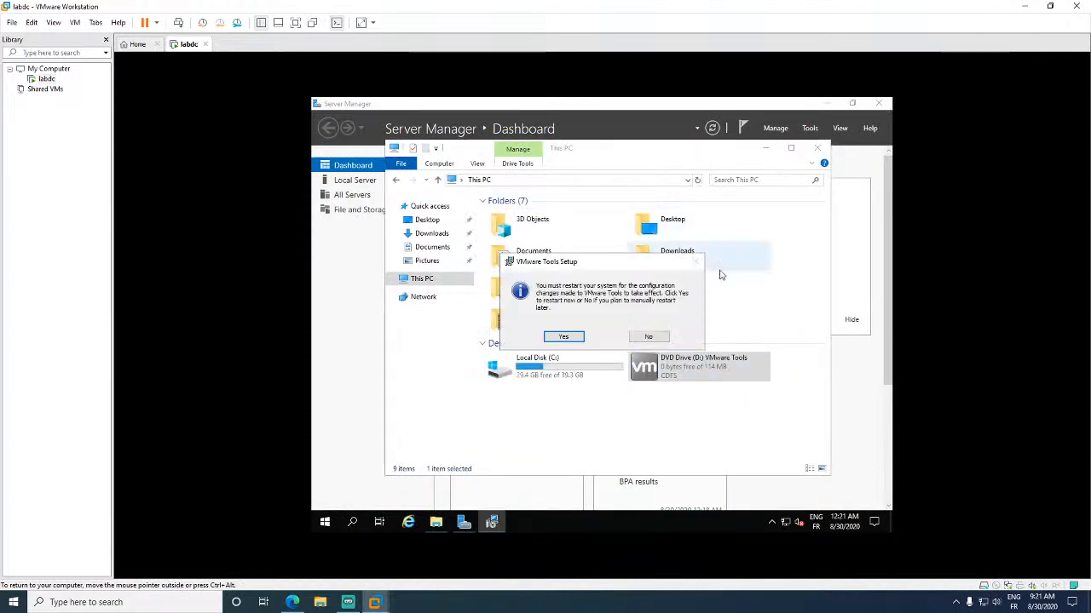
- Close File Explorer and Server Manager, then restart the guest to apply VMware Tools
{"action": "left_click", "coordinate": [825, 149]}
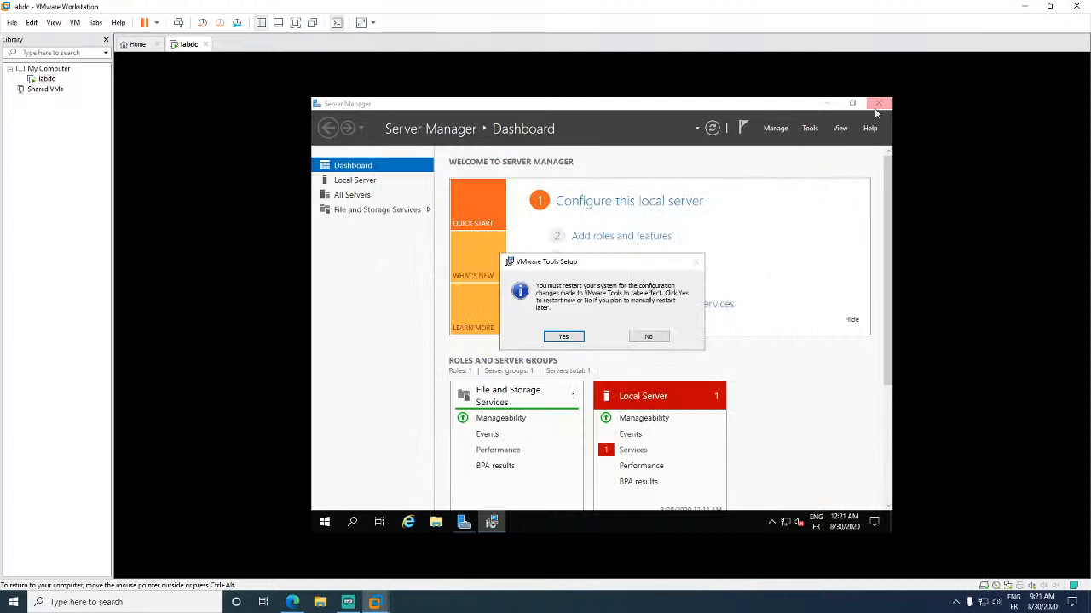
{"action": "left_click", "coordinate": [878, 103]}
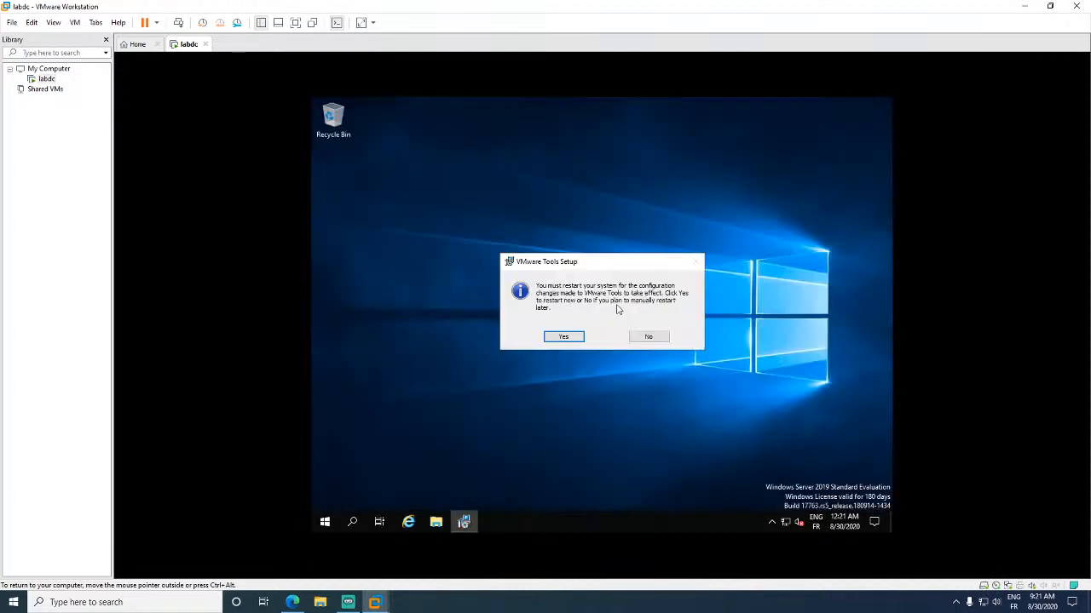
{"action": "left_click", "coordinate": [564, 336]}
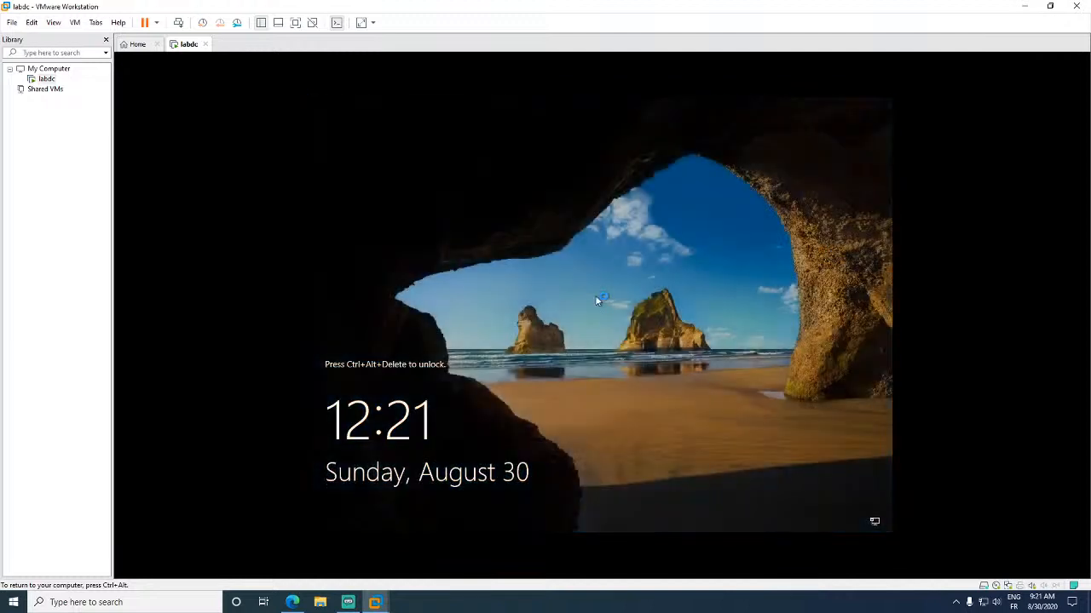
- Sign in to labdc as Administrator using Ctrl+Alt+Del and the account password
{"action": "key", "text": "ctrl+alt"}
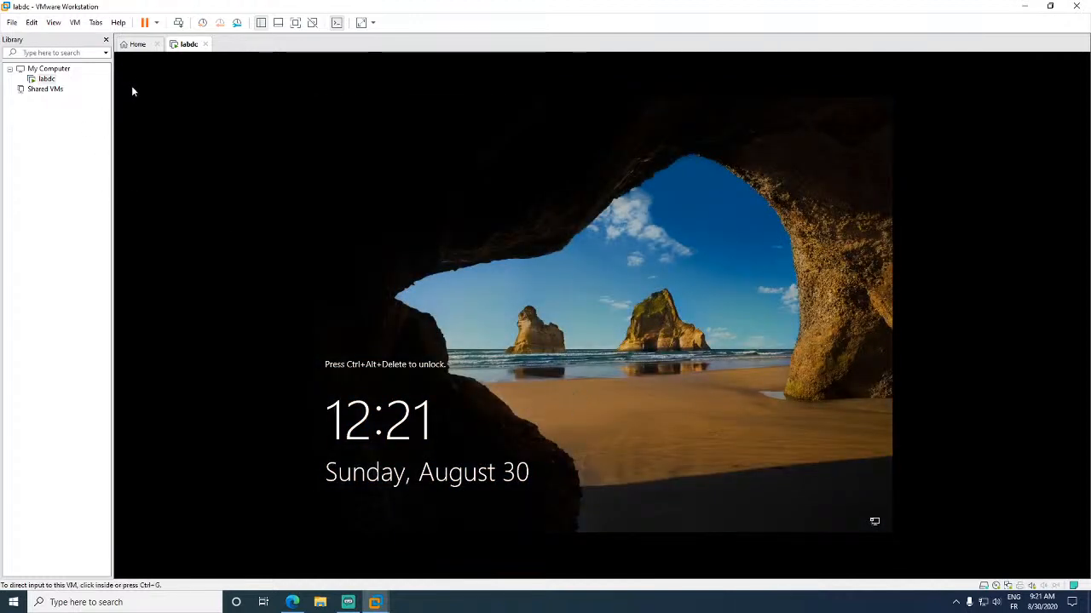
{"action": "left_click", "coordinate": [178, 23]}
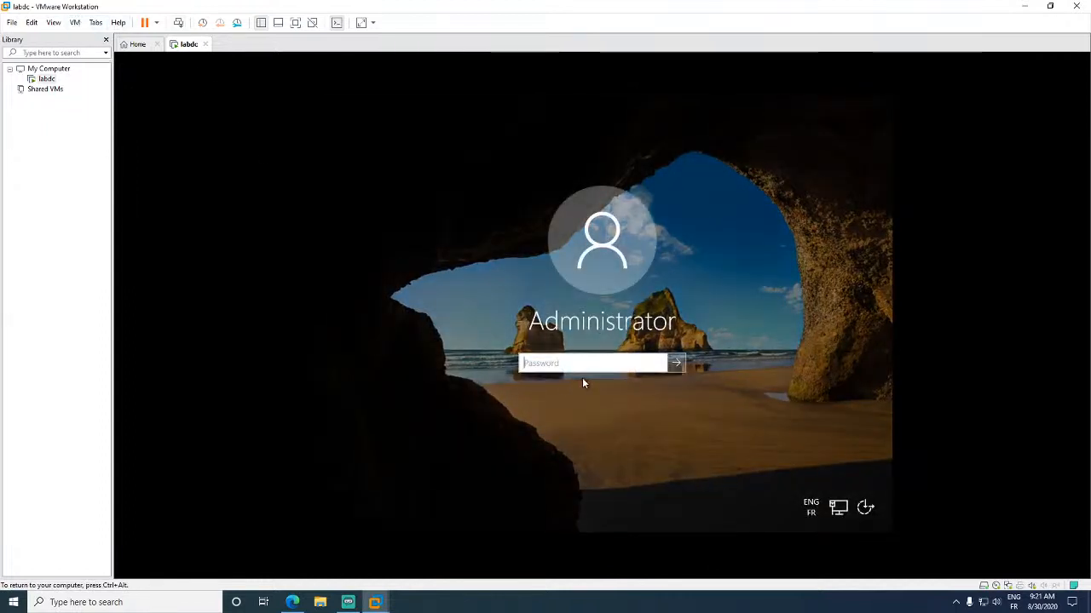
{"action": "type", "text": "Password"}
{"action": "key", "text": "Return"}
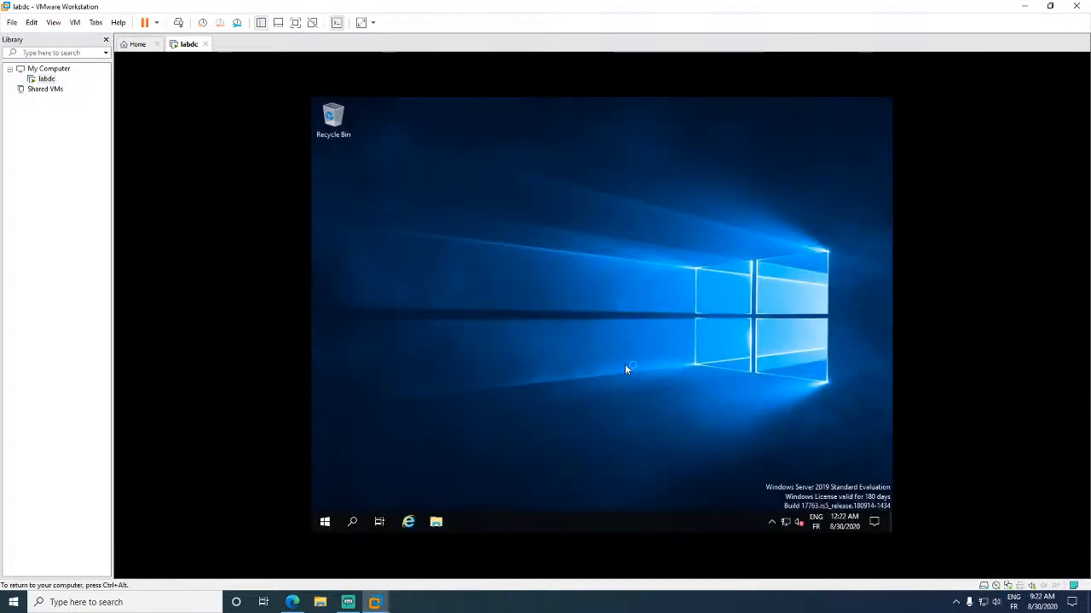
- Look over Server Manager's Local Server page and Dashboard, then minimize Server Manager
{"action": "left_click_drag", "start_coordinate": [755, 479], "coordinate": [894, 504]}
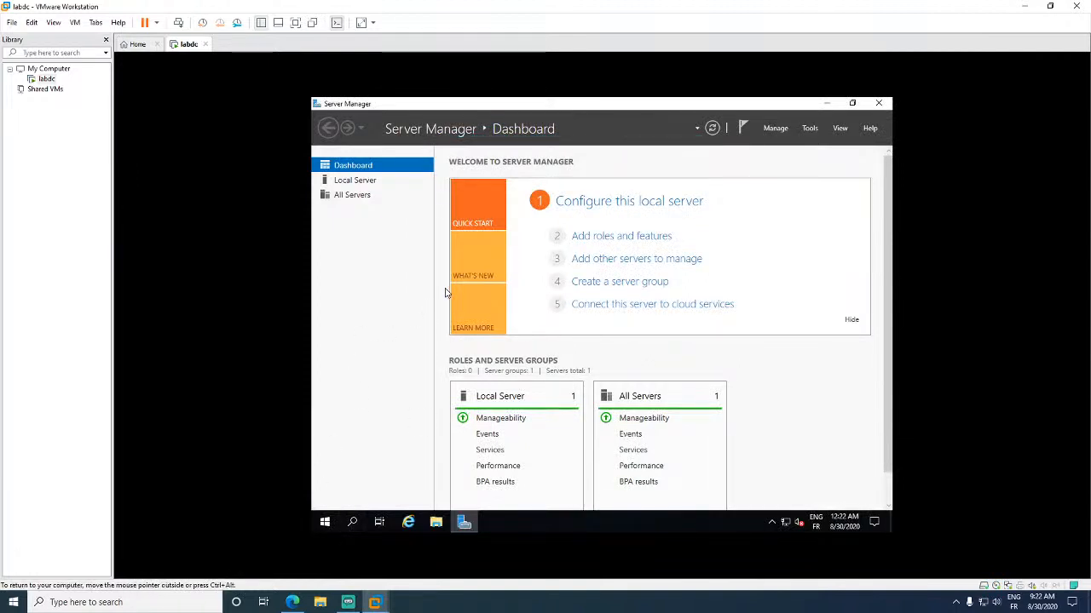
{"action": "left_click", "coordinate": [388, 183]}
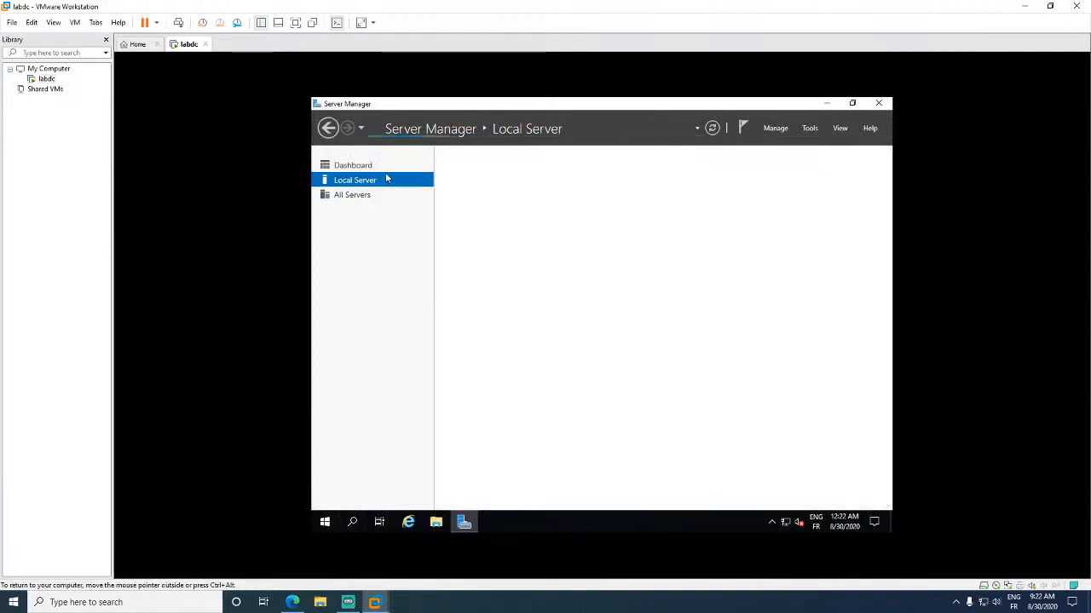
{"action": "left_click", "coordinate": [386, 171]}
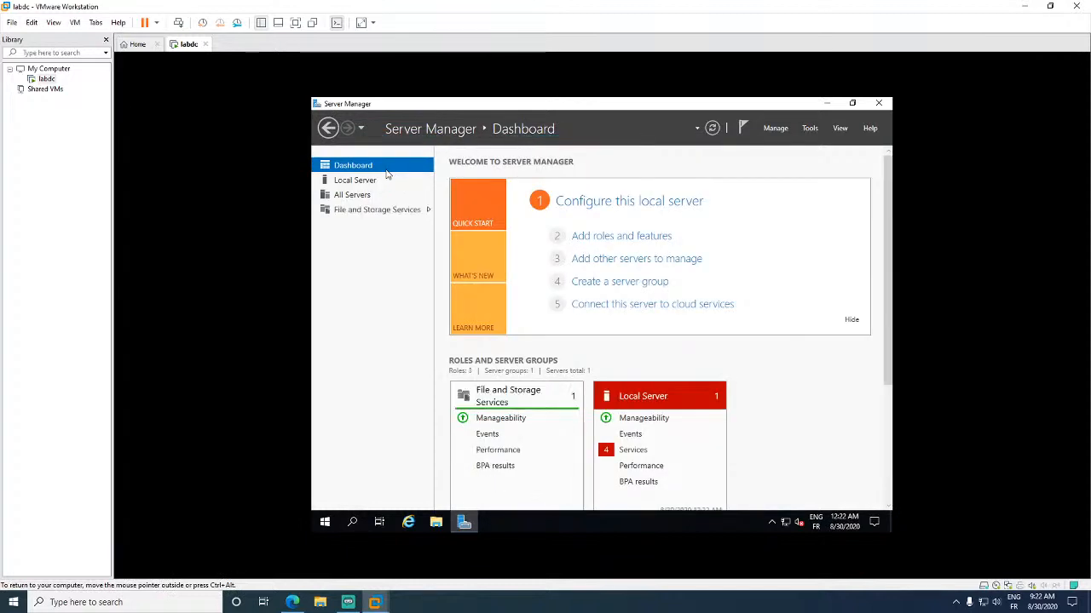
{"action": "left_click", "coordinate": [399, 180]}
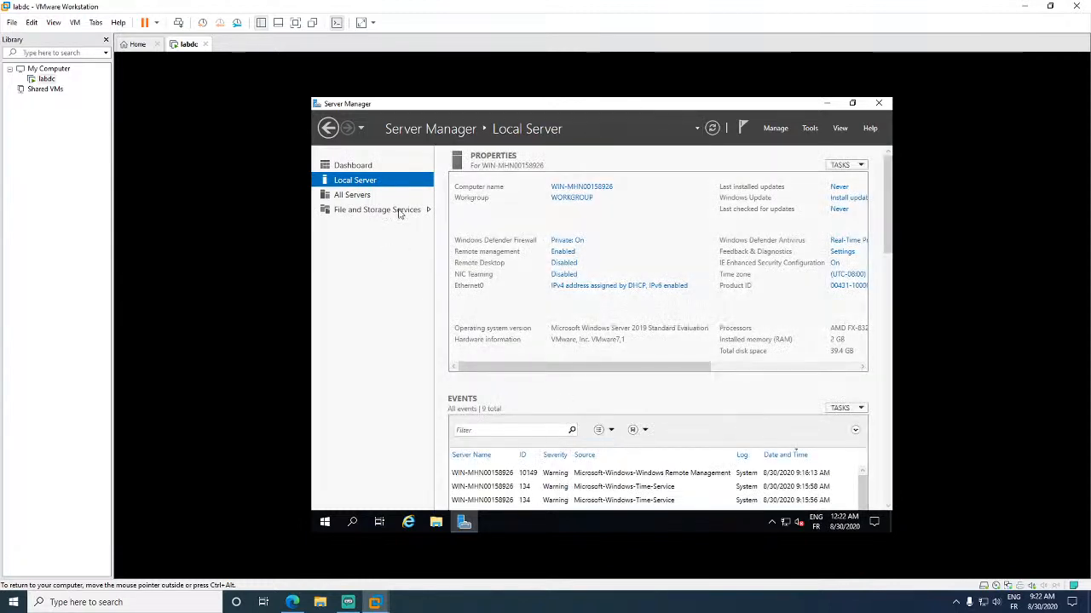
{"action": "left_click", "coordinate": [333, 165]}
{"action": "left_click", "coordinate": [827, 103]}
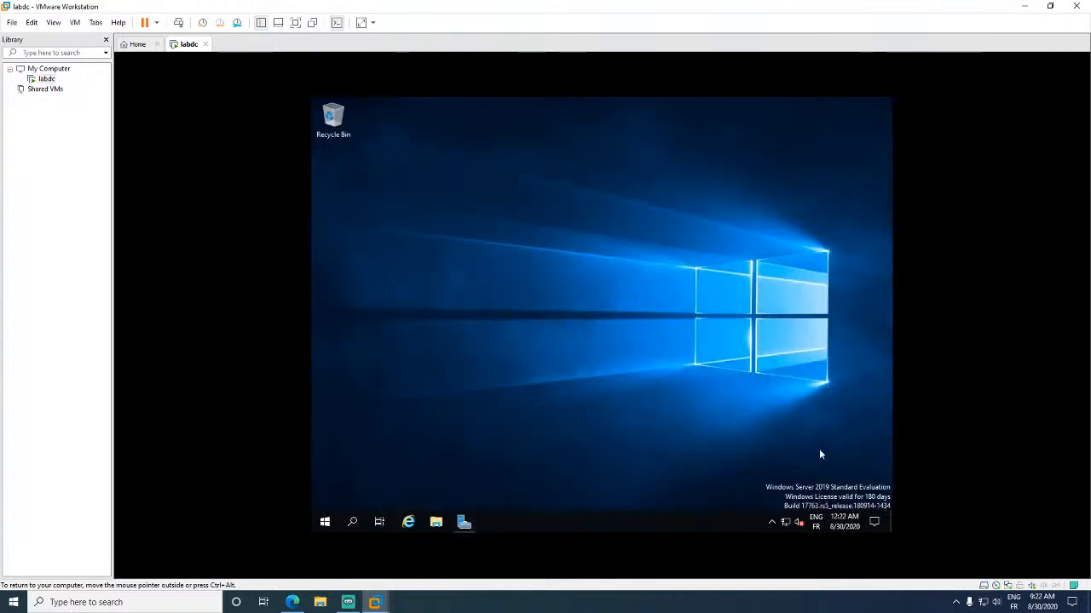
- Resize the guest display to fill the console with View > Fit Guest Now
{"action": "left_click", "coordinate": [772, 522]}
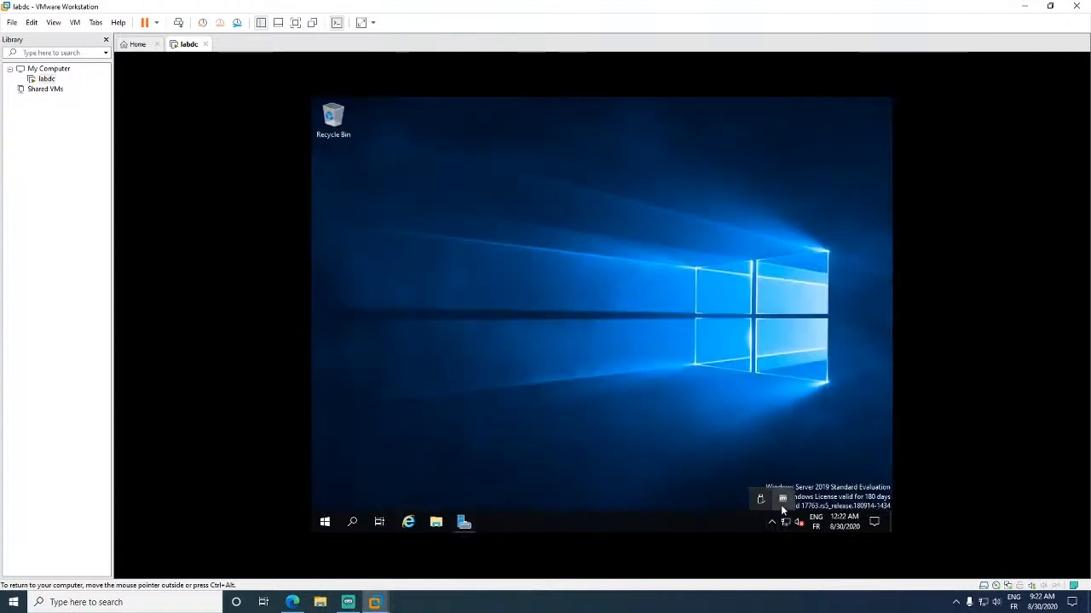
{"action": "left_click", "coordinate": [653, 339]}
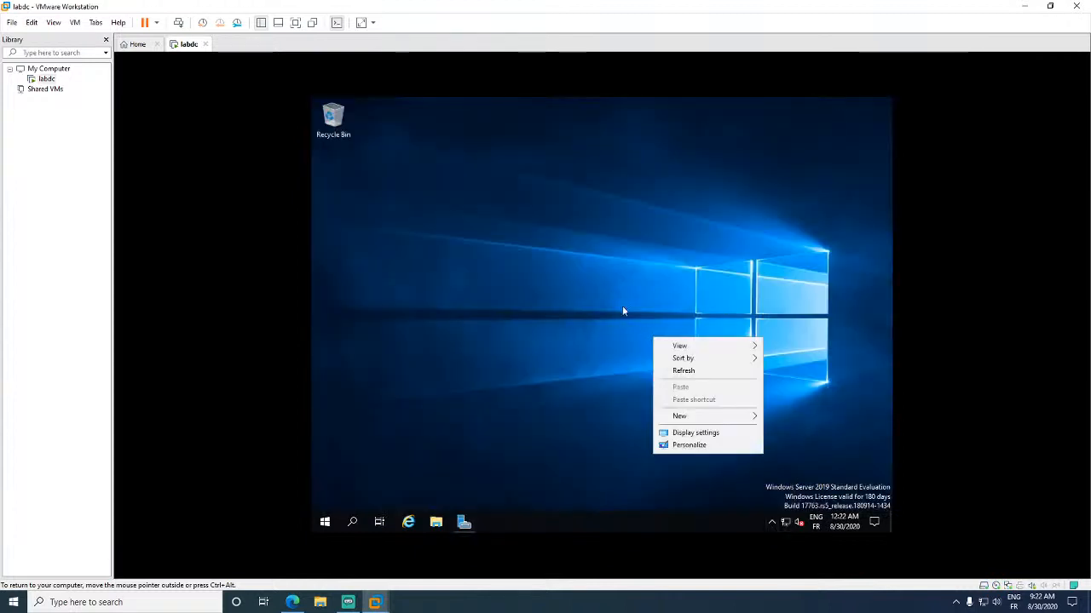
{"action": "left_click", "coordinate": [75, 23]}
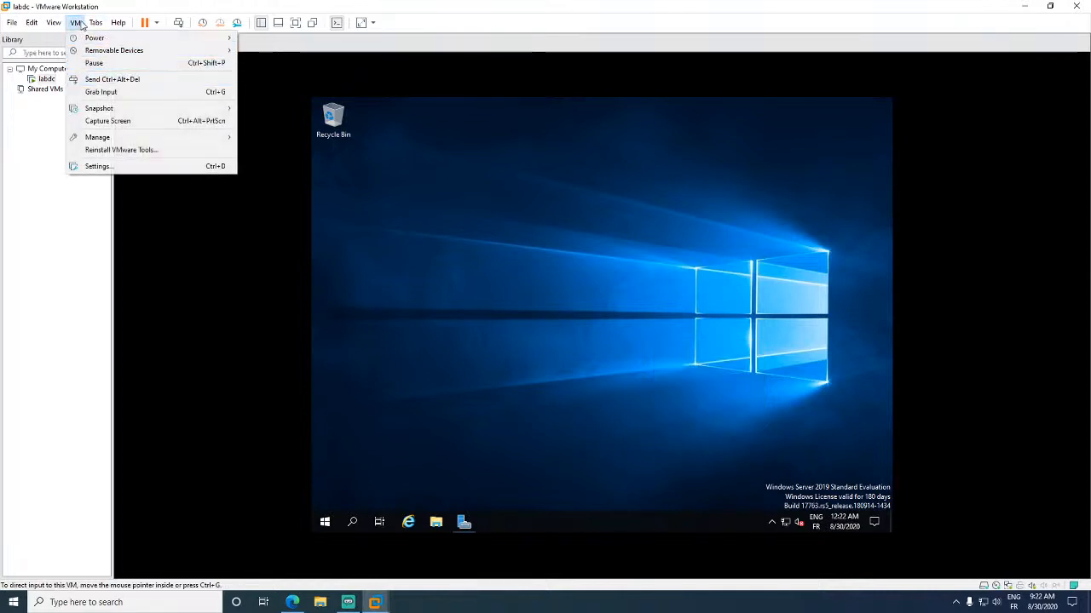
{"action": "mouse_move", "coordinate": [57, 26]}
{"action": "mouse_move", "coordinate": [93, 79]}
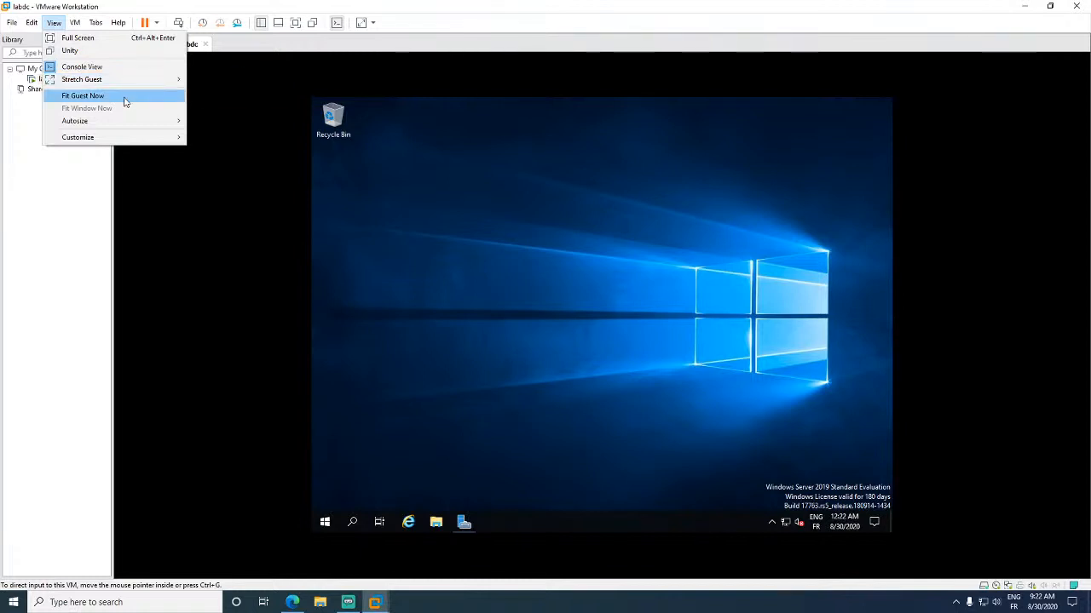
{"action": "mouse_move", "coordinate": [111, 123]}
{"action": "left_click", "coordinate": [107, 95]}
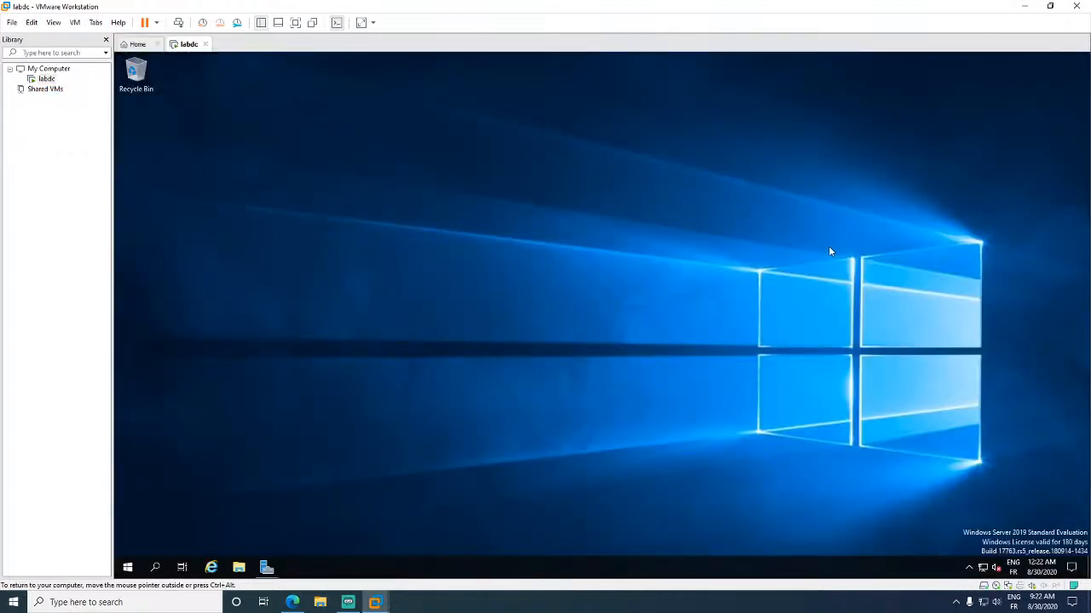
- Restore and re-maximize the VMware window, refit the guest display, and bring Server Manager back
{"action": "double_click", "coordinate": [494, 7]}
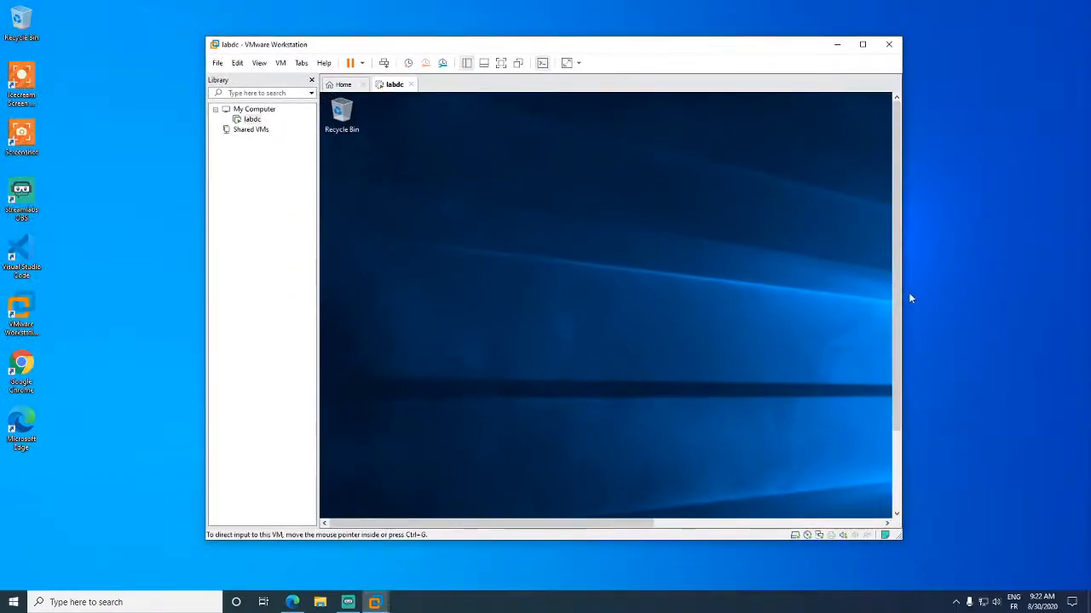
{"action": "left_click", "coordinate": [281, 64]}
{"action": "mouse_move", "coordinate": [259, 63]}
{"action": "left_click", "coordinate": [308, 139]}
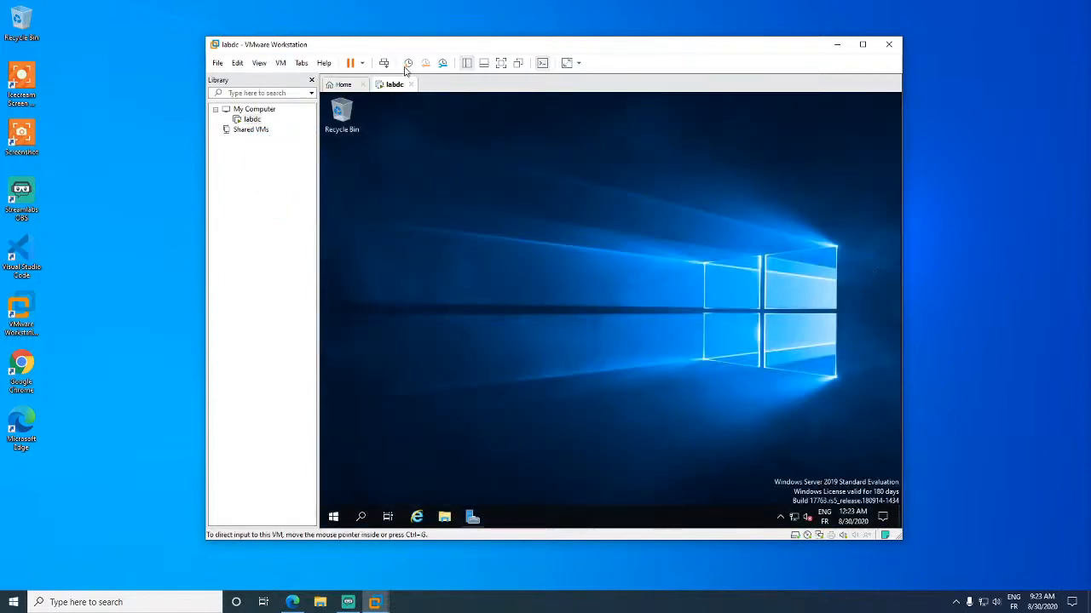
{"action": "double_click", "coordinate": [410, 46]}
{"action": "left_click", "coordinate": [54, 23]}
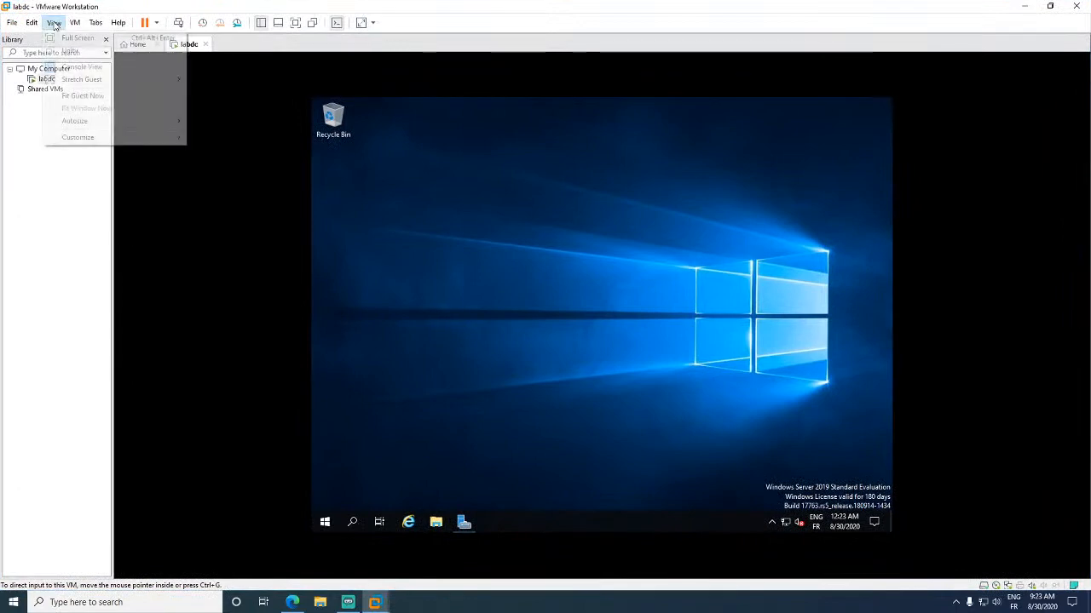
{"action": "left_click", "coordinate": [82, 96]}
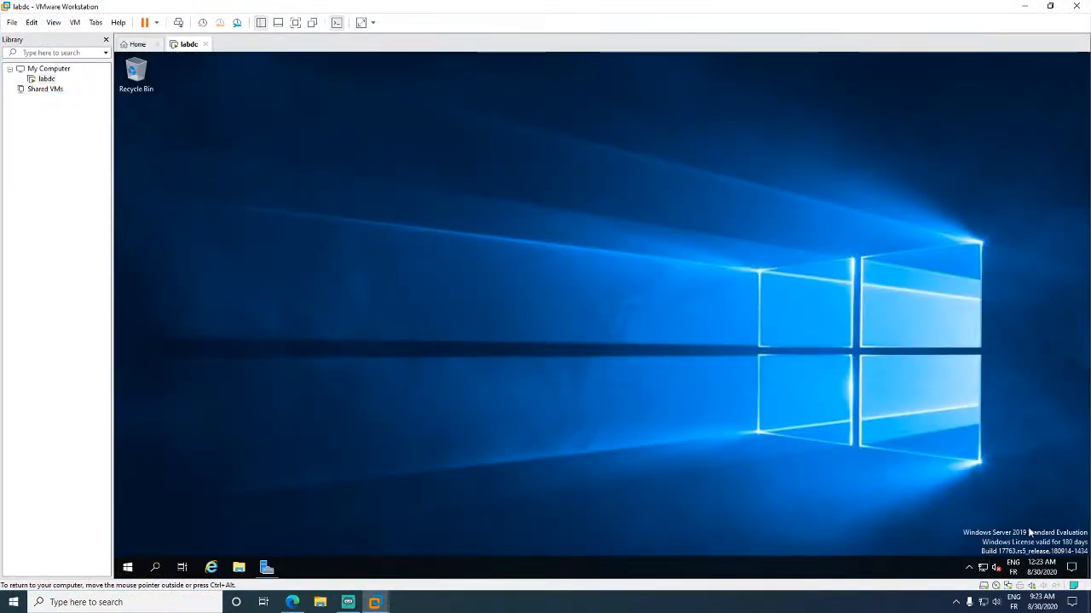
{"action": "left_click", "coordinate": [267, 566]}
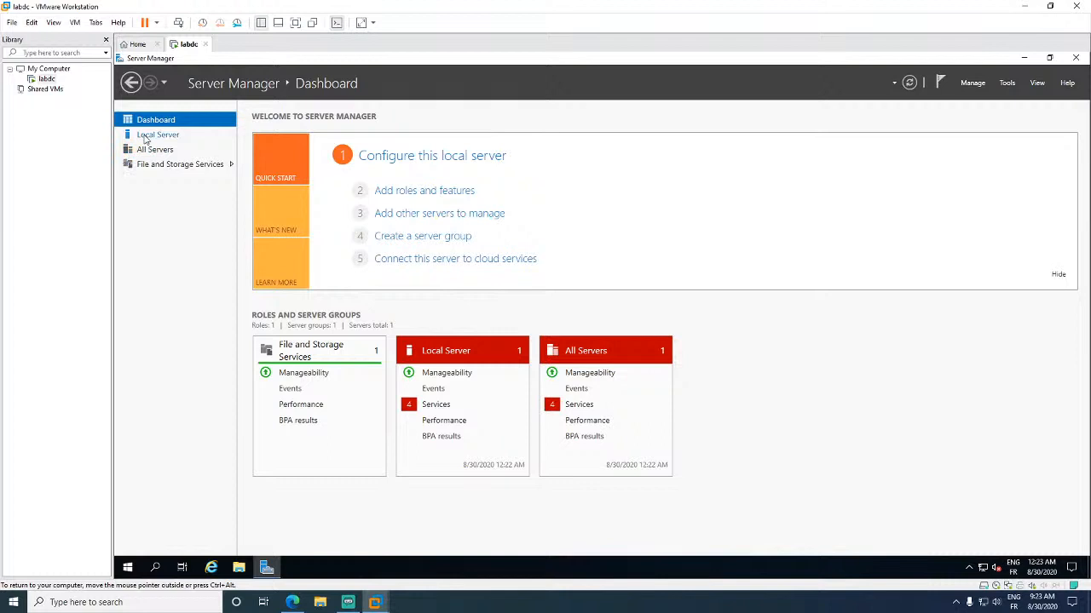
- Rename the computer to labdc from Local Server and acknowledge the restart-required notice
{"action": "left_click", "coordinate": [145, 139]}
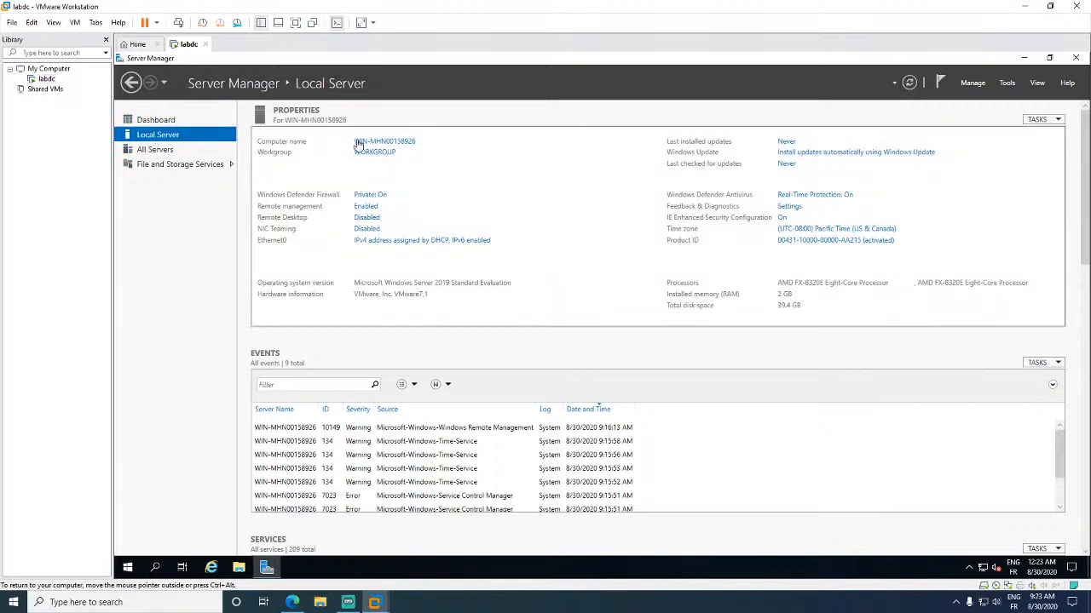
{"action": "left_click", "coordinate": [386, 144]}
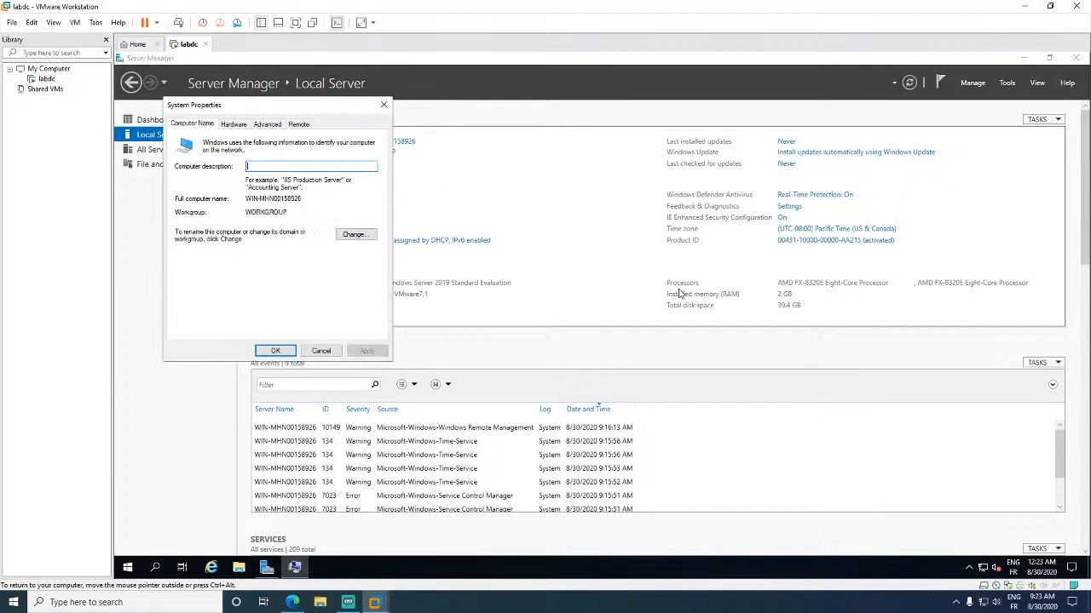
{"action": "left_click", "coordinate": [354, 234]}
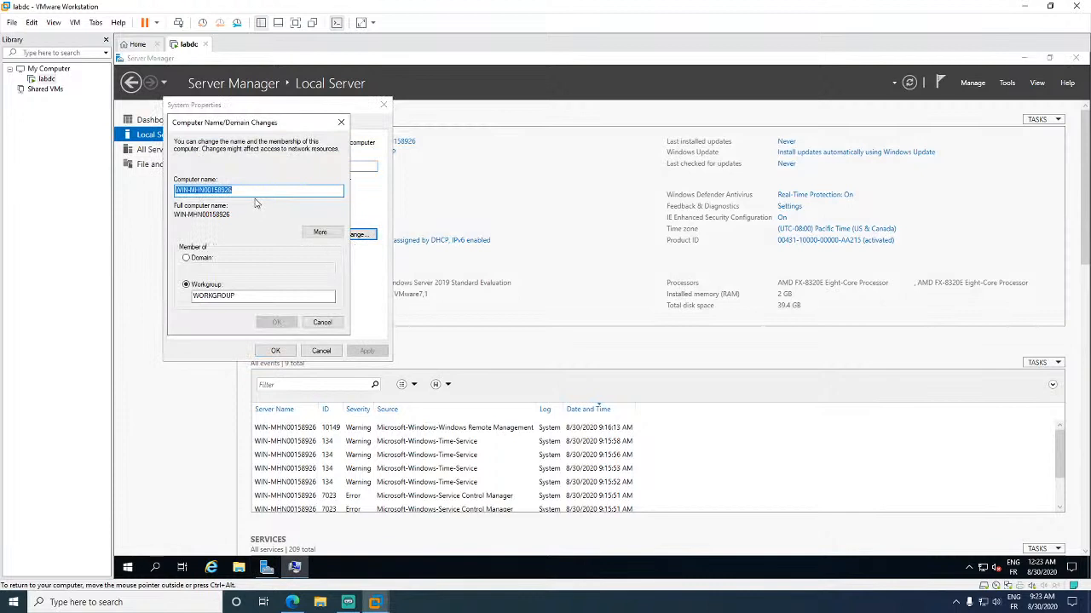
{"action": "type", "text": "labdc"}
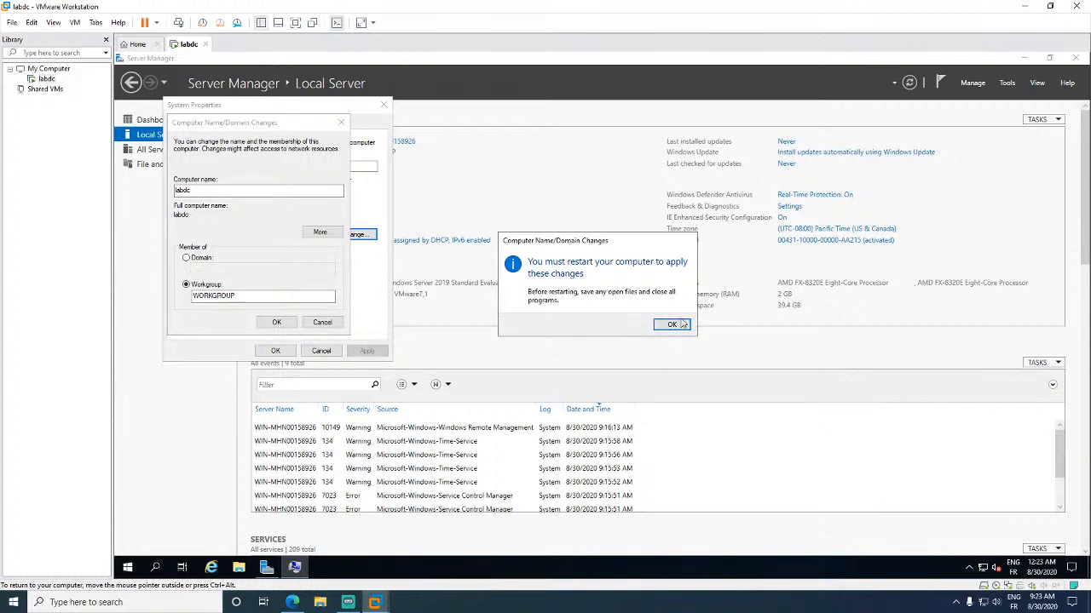
{"action": "left_click", "coordinate": [671, 329]}
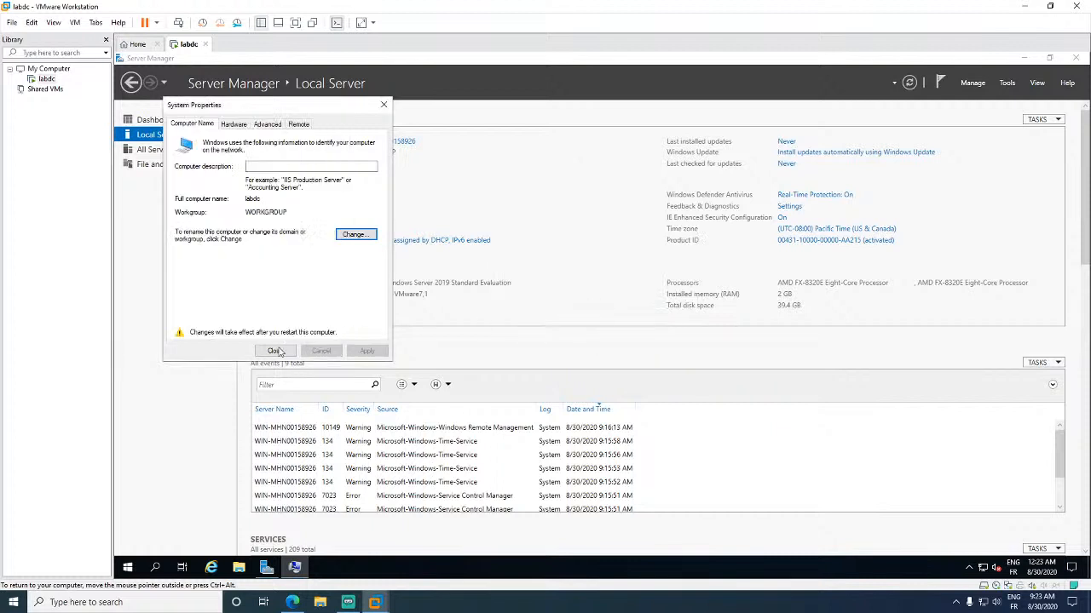
{"action": "left_click", "coordinate": [276, 350]}
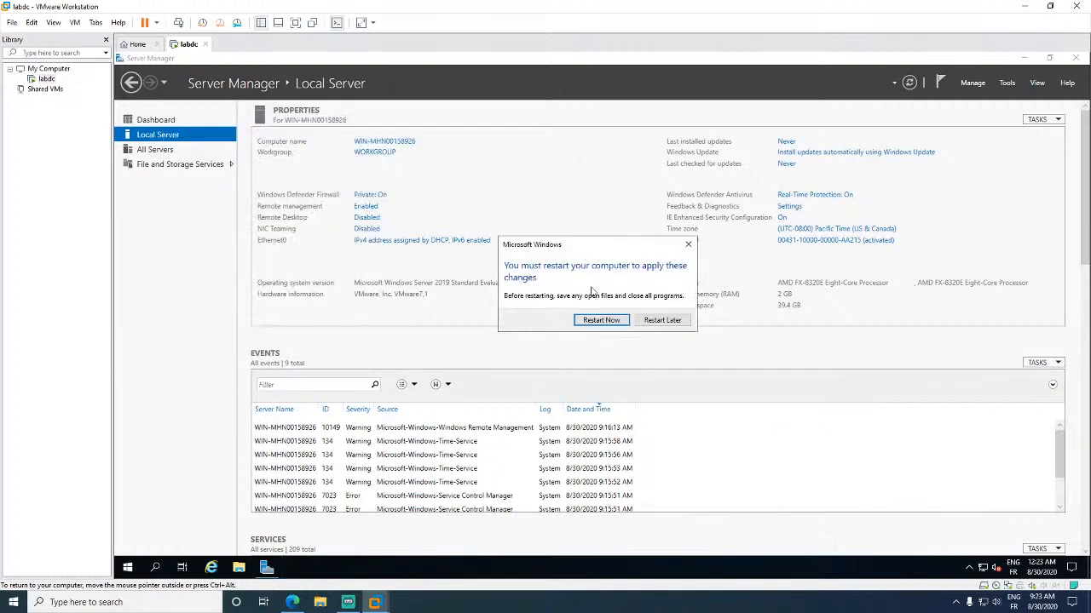
- Choose Restart Later, then reach Windows Defender Firewall with Advanced Security via the 'Private: On' link
{"action": "left_click", "coordinate": [663, 320]}
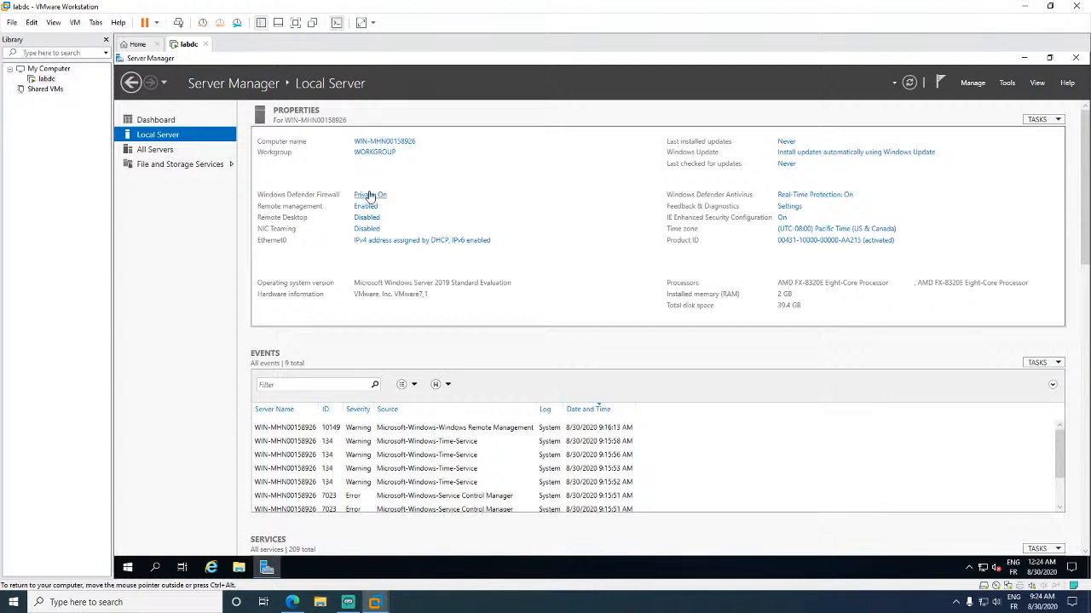
{"action": "left_click", "coordinate": [369, 195]}
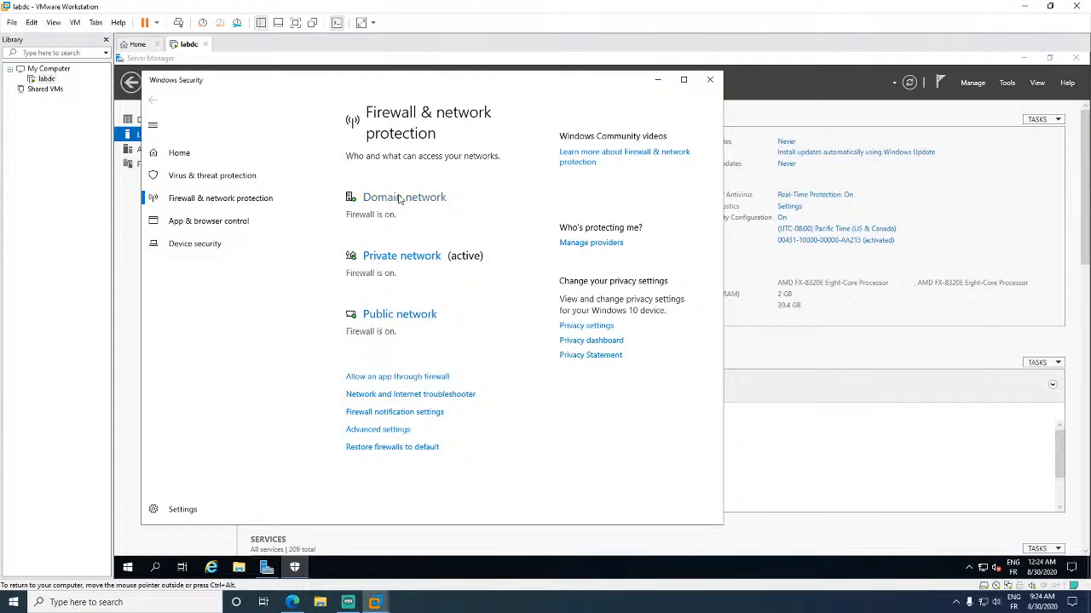
{"action": "left_click", "coordinate": [403, 433]}
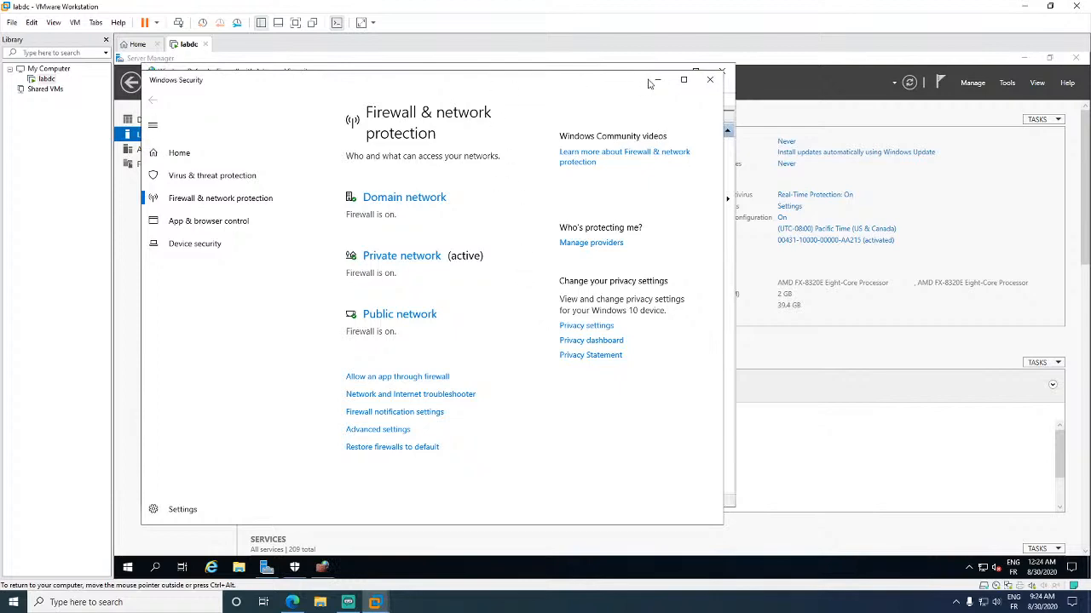
{"action": "left_click", "coordinate": [710, 79]}
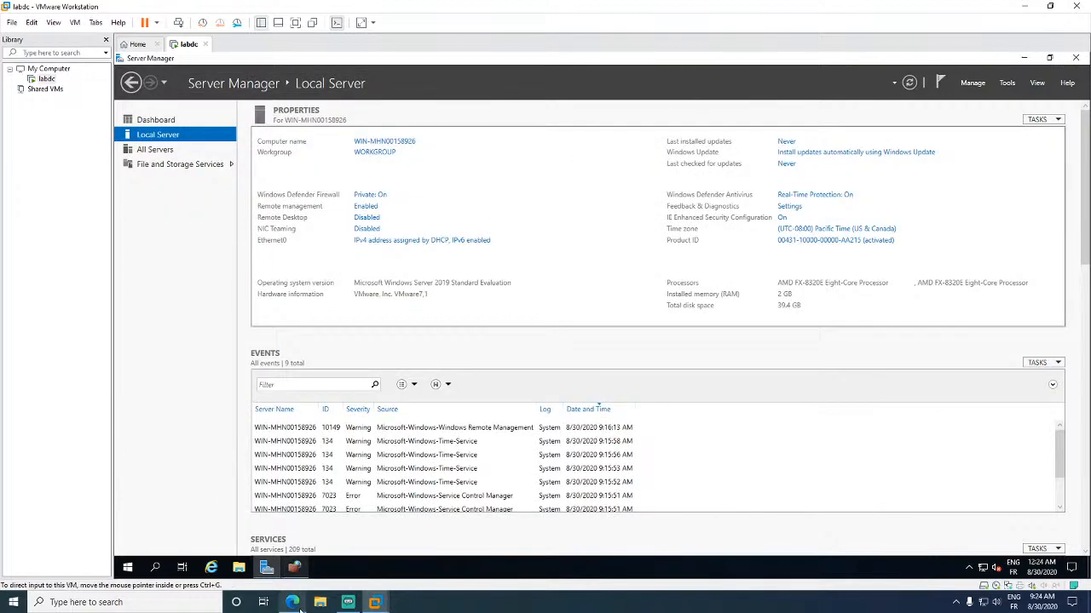
{"action": "left_click", "coordinate": [294, 573]}
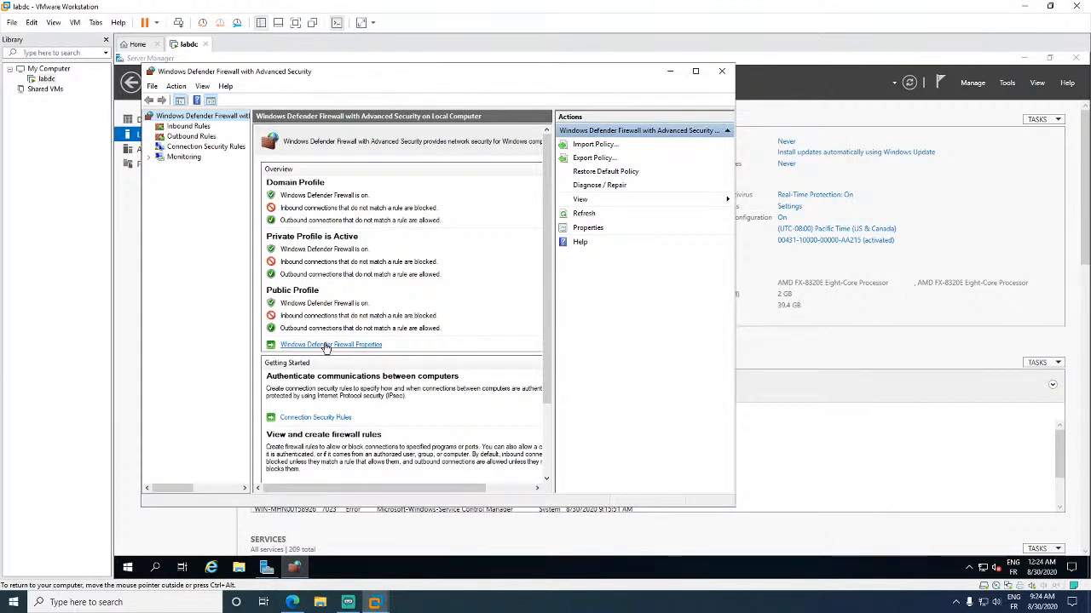
- Open Windows Defender Firewall Properties and review the Domain, Private, Public and IPsec tabs
{"action": "left_click", "coordinate": [327, 345]}
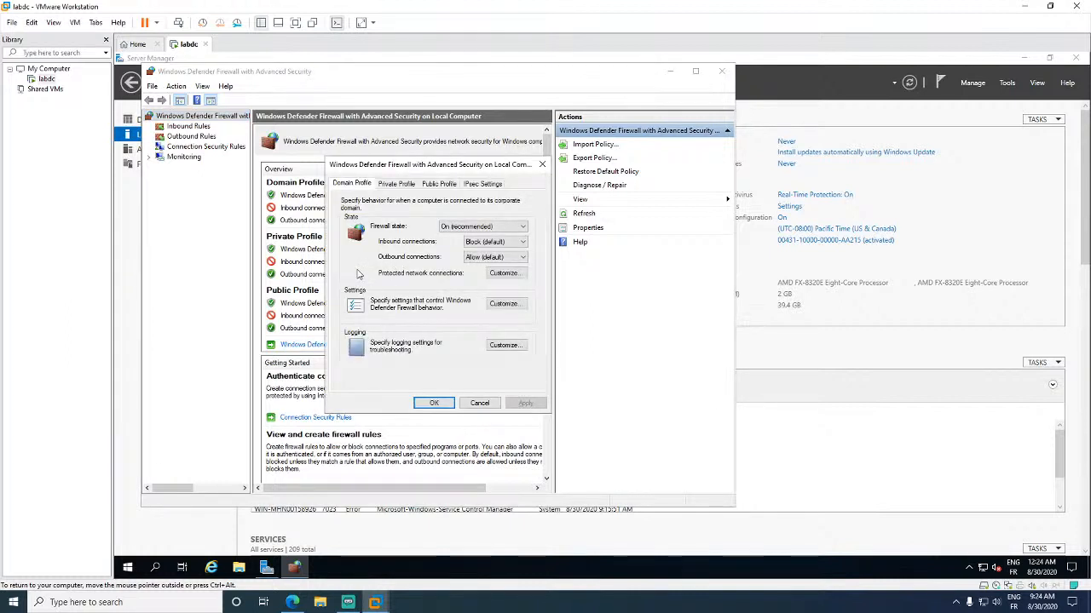
{"action": "left_click", "coordinate": [396, 185]}
{"action": "left_click", "coordinate": [439, 184]}
{"action": "left_click", "coordinate": [483, 184]}
{"action": "left_click", "coordinate": [339, 186]}
{"action": "left_click", "coordinate": [491, 242]}
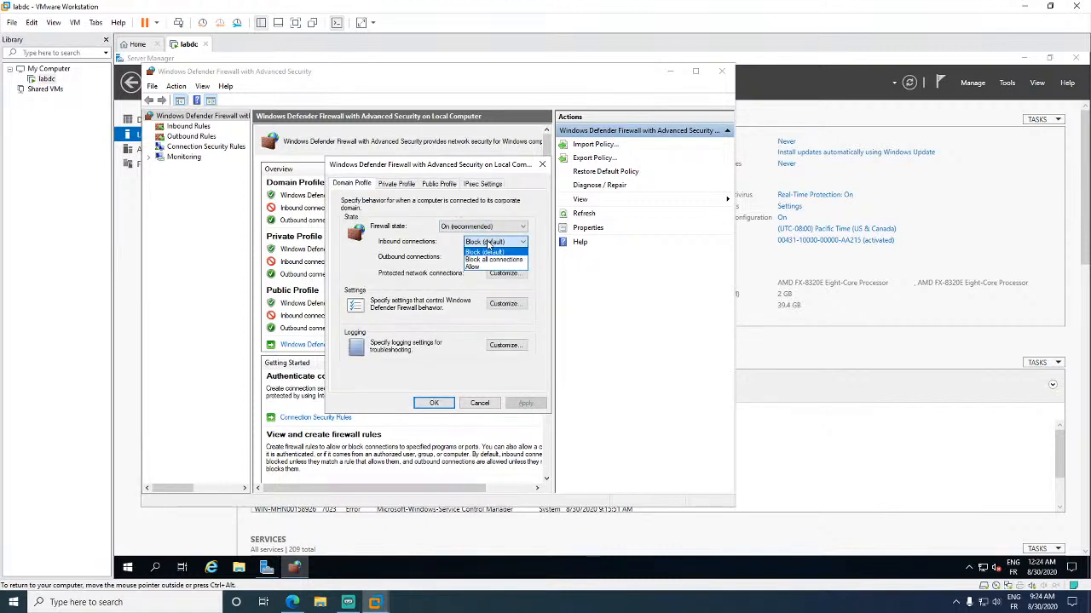
{"action": "left_click", "coordinate": [427, 269]}
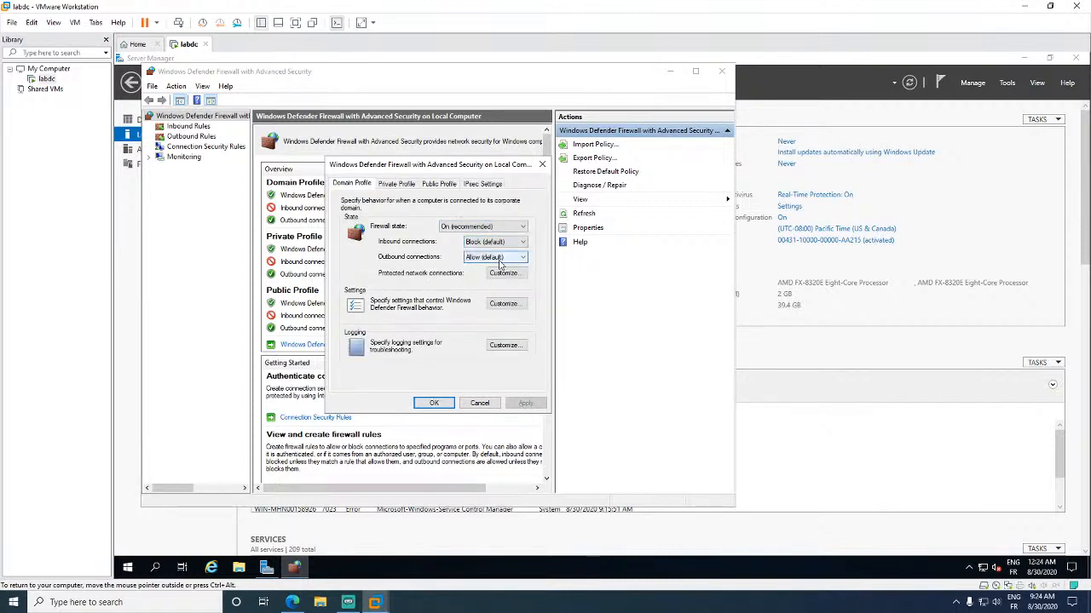
{"action": "left_click", "coordinate": [381, 185]}
{"action": "left_click", "coordinate": [430, 186]}
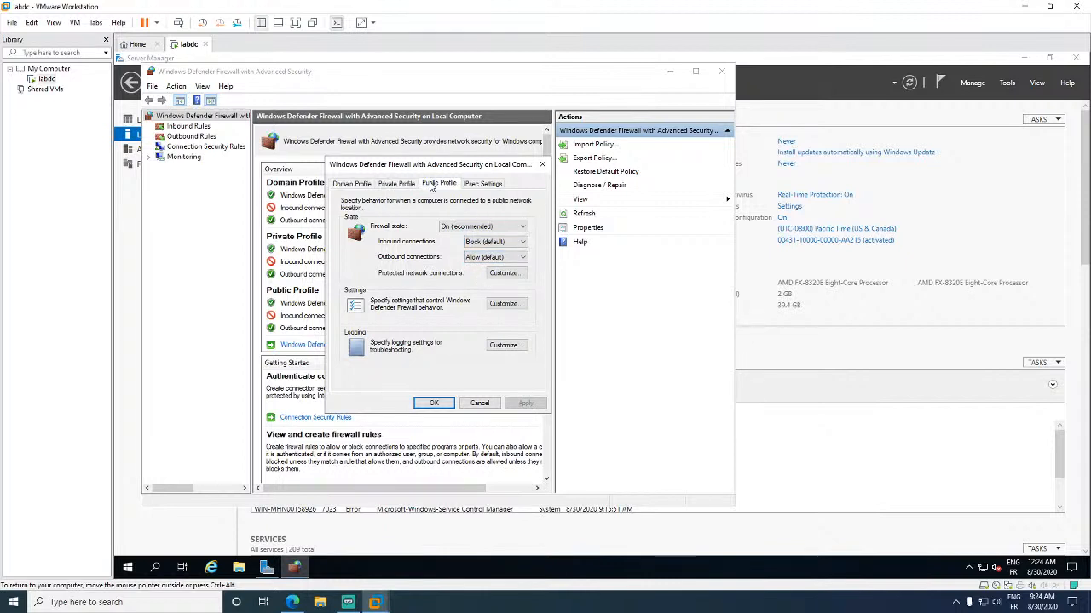
{"action": "left_click", "coordinate": [358, 185]}
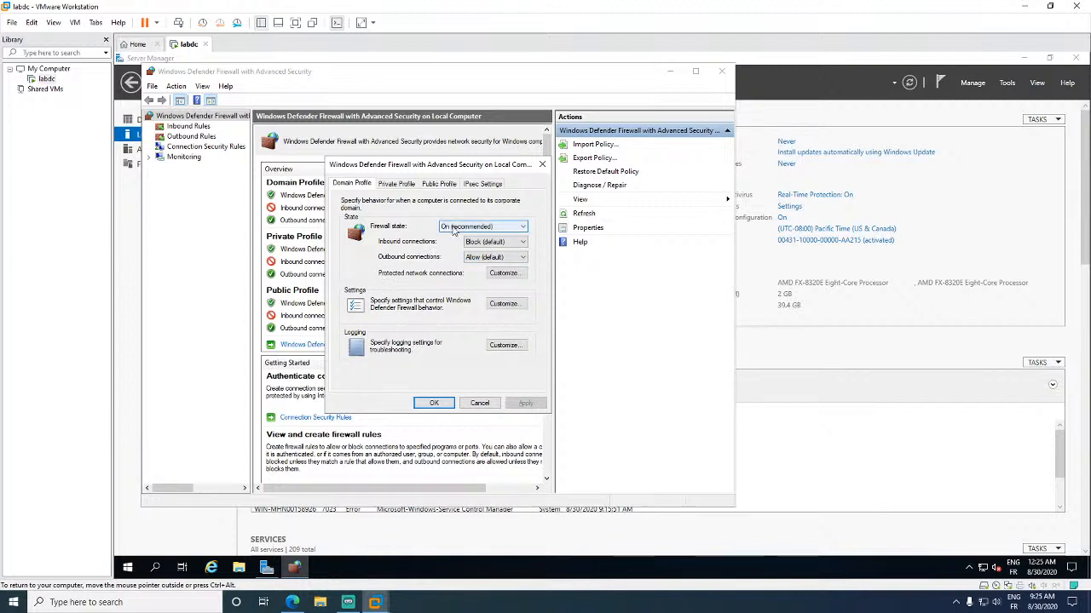
{"action": "left_click", "coordinate": [454, 230]}
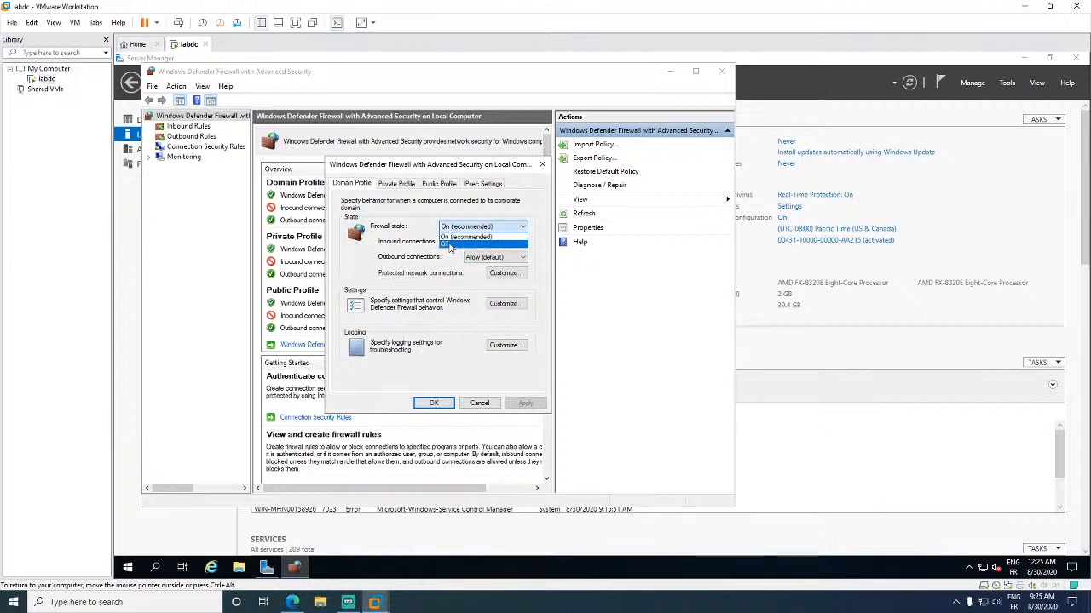
{"action": "left_click", "coordinate": [424, 232]}
{"action": "left_click", "coordinate": [411, 186]}
{"action": "left_click", "coordinate": [443, 186]}
{"action": "left_click", "coordinate": [389, 184]}
{"action": "left_click", "coordinate": [366, 185]}
- Set Firewall state to Off on the Domain, Private and Public profiles
{"action": "left_click", "coordinate": [456, 228]}
{"action": "left_click", "coordinate": [467, 245]}
{"action": "left_click", "coordinate": [396, 184]}
{"action": "left_click", "coordinate": [464, 227]}
{"action": "left_click", "coordinate": [460, 244]}
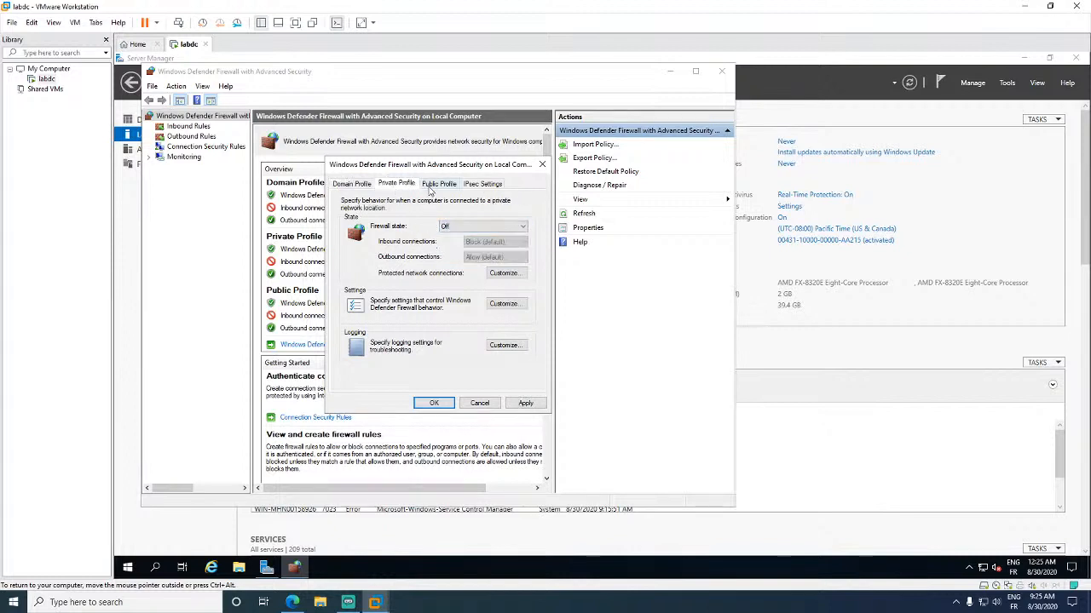
{"action": "left_click", "coordinate": [438, 184]}
{"action": "left_click", "coordinate": [450, 227]}
{"action": "left_click", "coordinate": [451, 231]}
{"action": "left_click", "coordinate": [454, 244]}
{"action": "left_click", "coordinate": [392, 185]}
{"action": "left_click", "coordinate": [358, 184]}
{"action": "left_click", "coordinate": [464, 185]}
{"action": "left_click", "coordinate": [360, 184]}
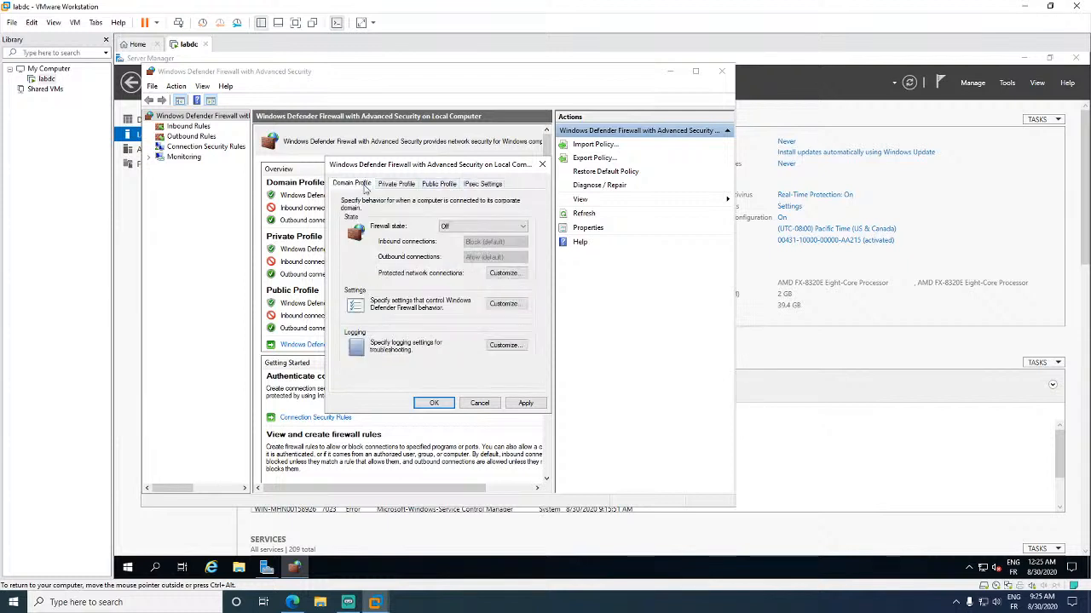
- Apply and confirm the firewall changes, then close the firewall console
{"action": "left_click", "coordinate": [525, 405]}
{"action": "left_click", "coordinate": [432, 404]}
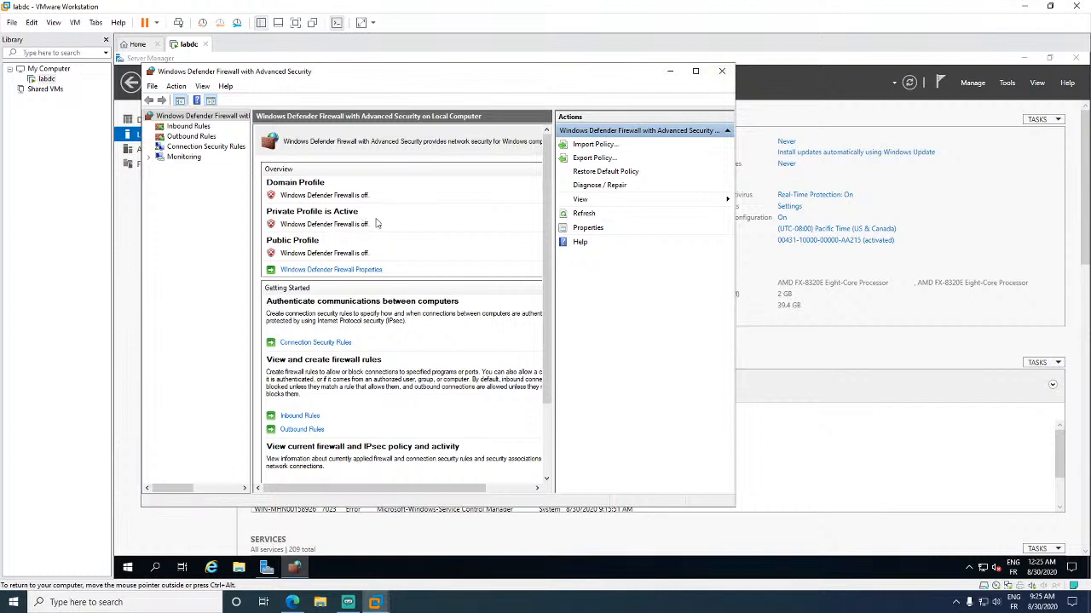
{"action": "left_click", "coordinate": [722, 71]}
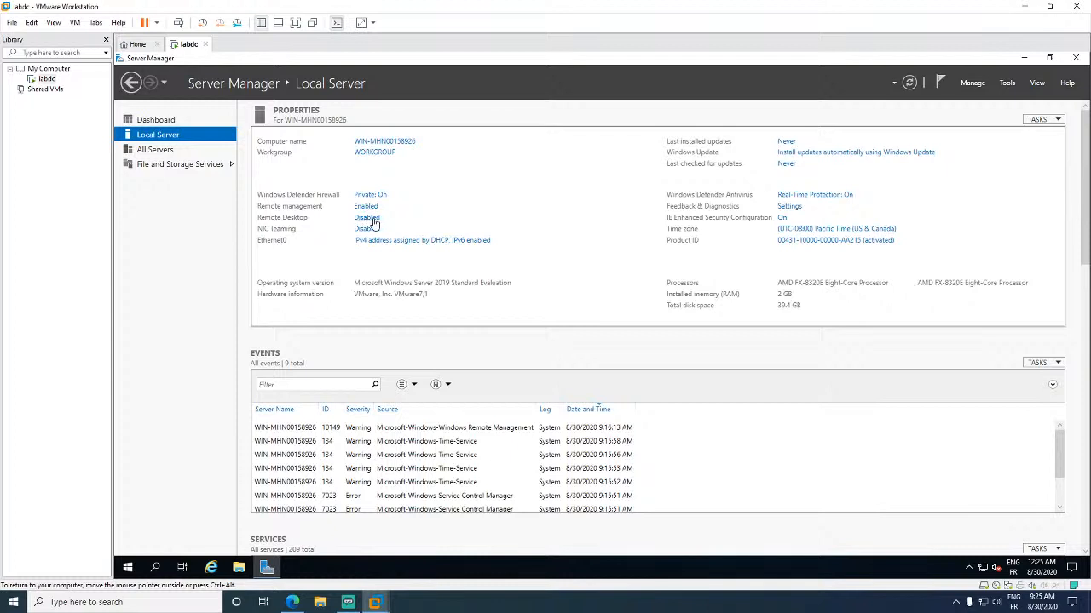
- Allow remote connections to this computer with Network Level Authentication kept, and apply it
{"action": "left_click", "coordinate": [372, 222]}
{"action": "left_click", "coordinate": [319, 345]}
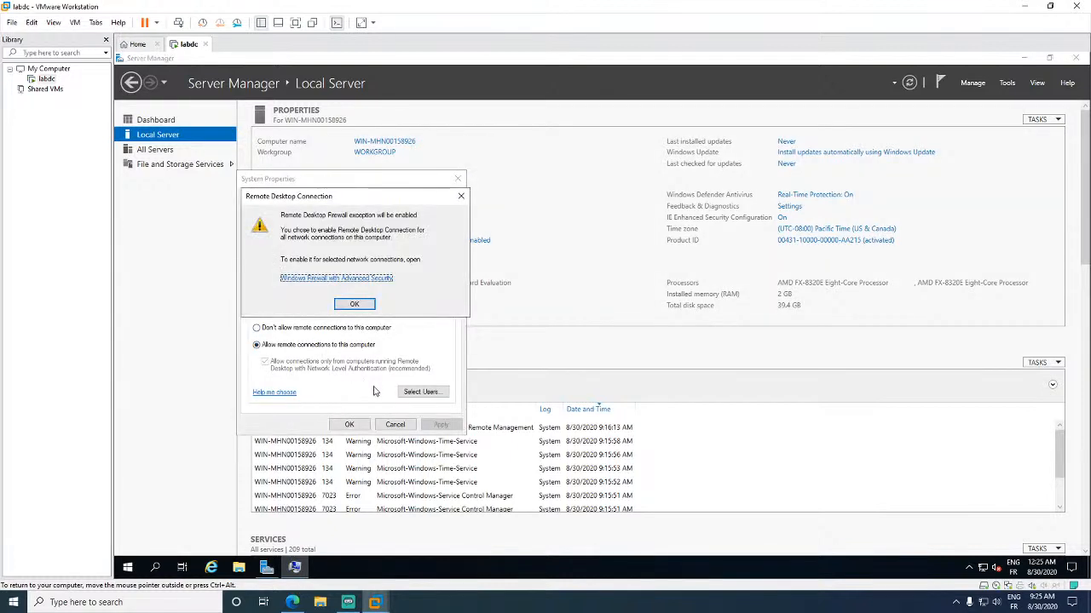
{"action": "left_click", "coordinate": [364, 306]}
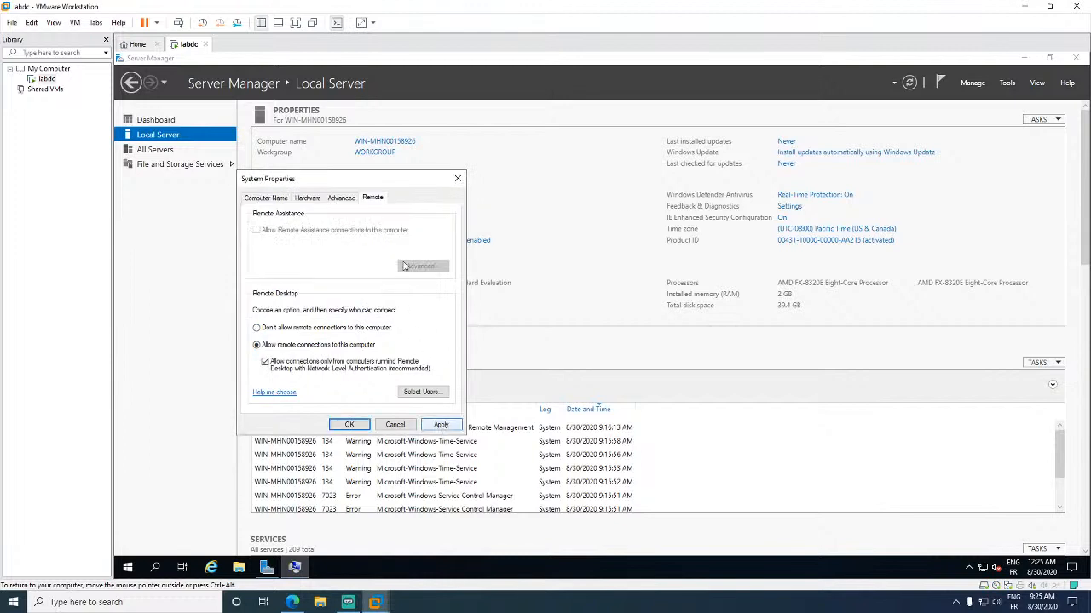
{"action": "left_click_drag", "start_coordinate": [379, 179], "coordinate": [716, 189]}
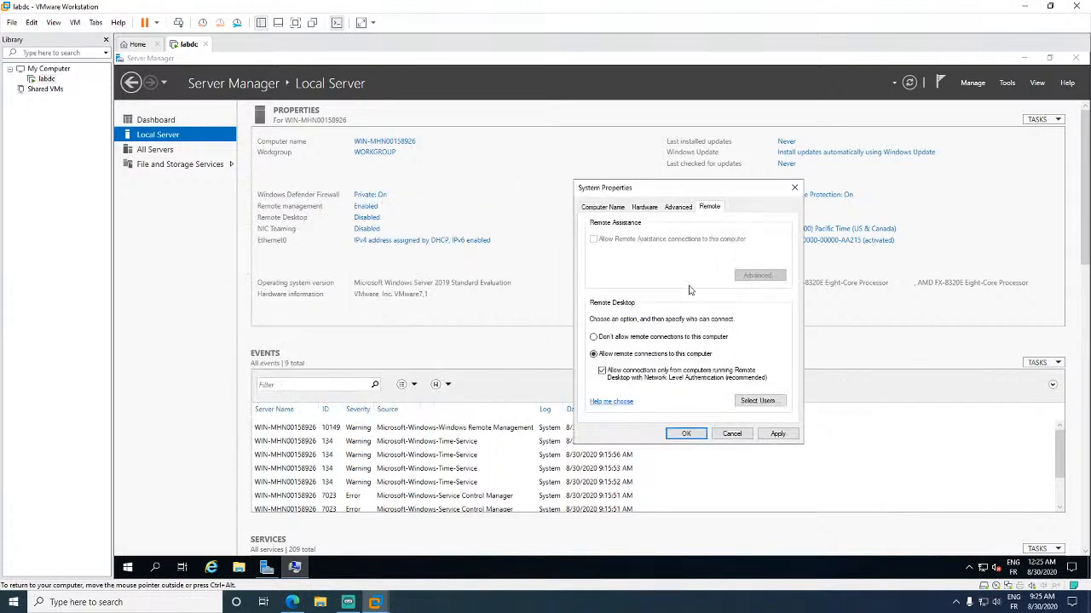
{"action": "left_click", "coordinate": [776, 434]}
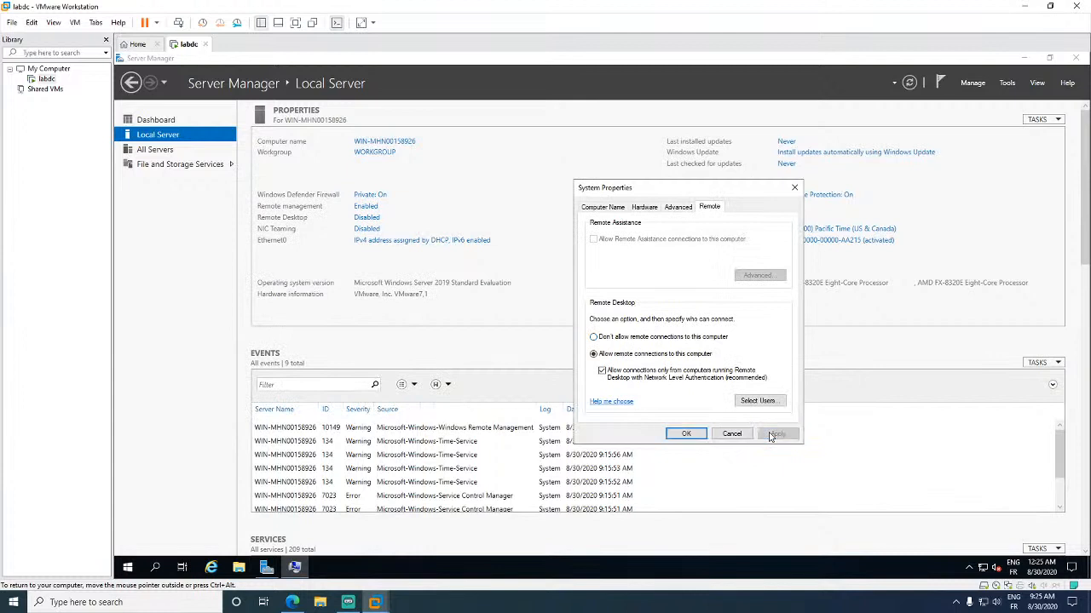
{"action": "left_click", "coordinate": [689, 433]}
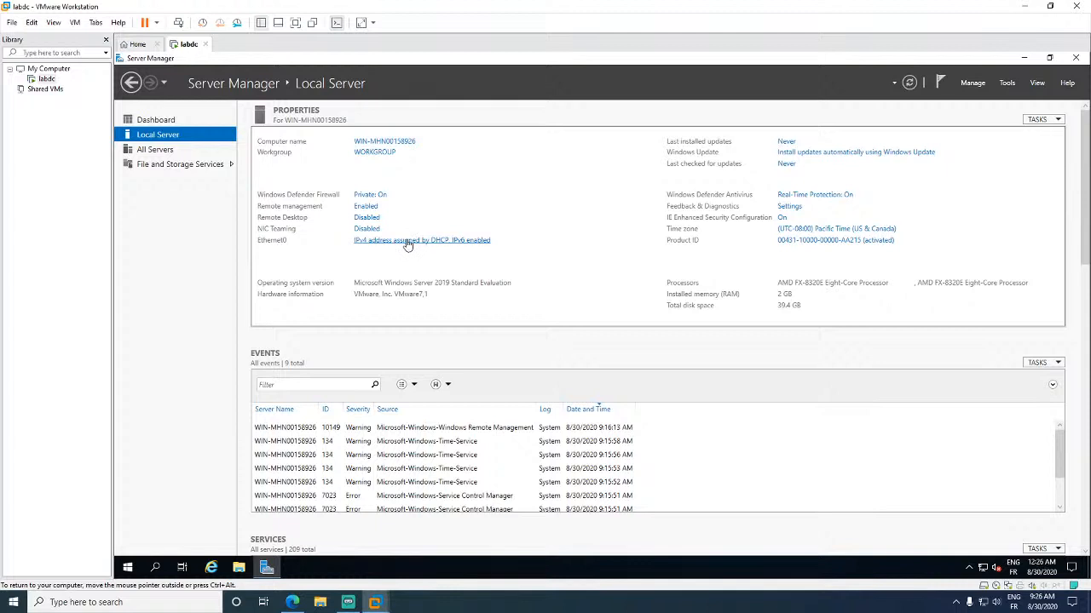
- Open the Internet Protocol Version 4 properties of the Ethernet0 adapter
{"action": "left_click", "coordinate": [407, 243]}
{"action": "left_click", "coordinate": [395, 220]}
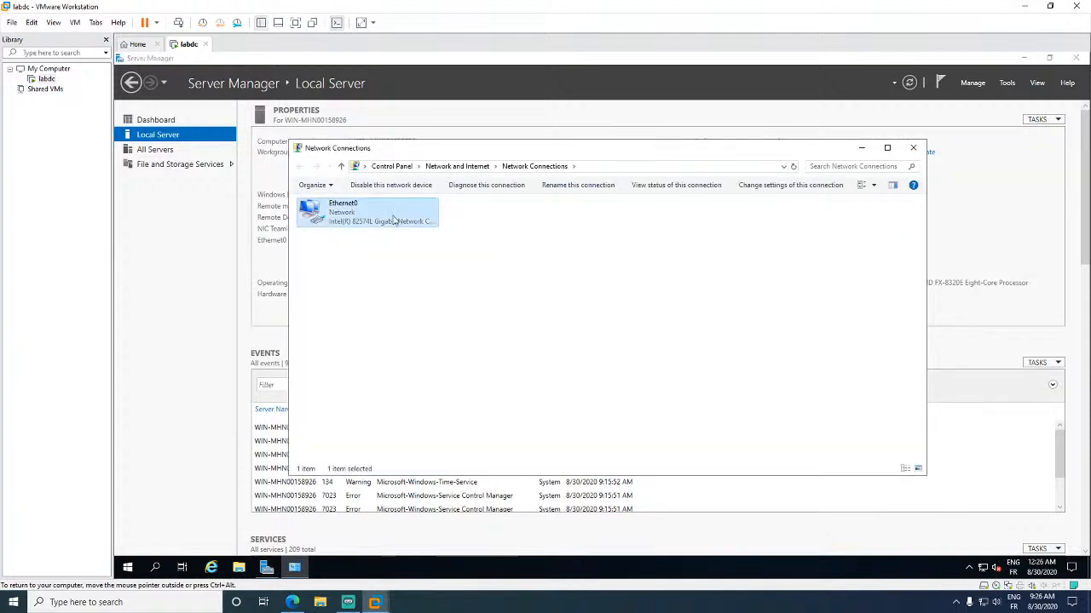
{"action": "right_click", "coordinate": [394, 221]}
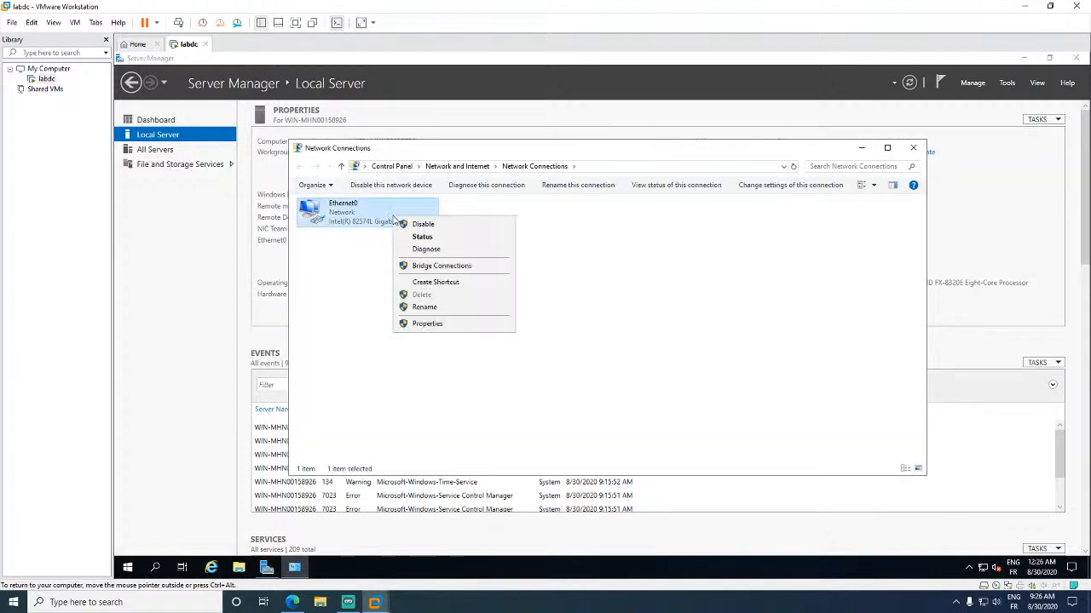
{"action": "left_click", "coordinate": [430, 325]}
{"action": "double_click", "coordinate": [417, 317]}
- Set static IP 192.168.0.1, mask 255.255.0.0, gateway 192.168.31.1 and DNS 8.8.8.8
{"action": "left_click", "coordinate": [423, 320]}
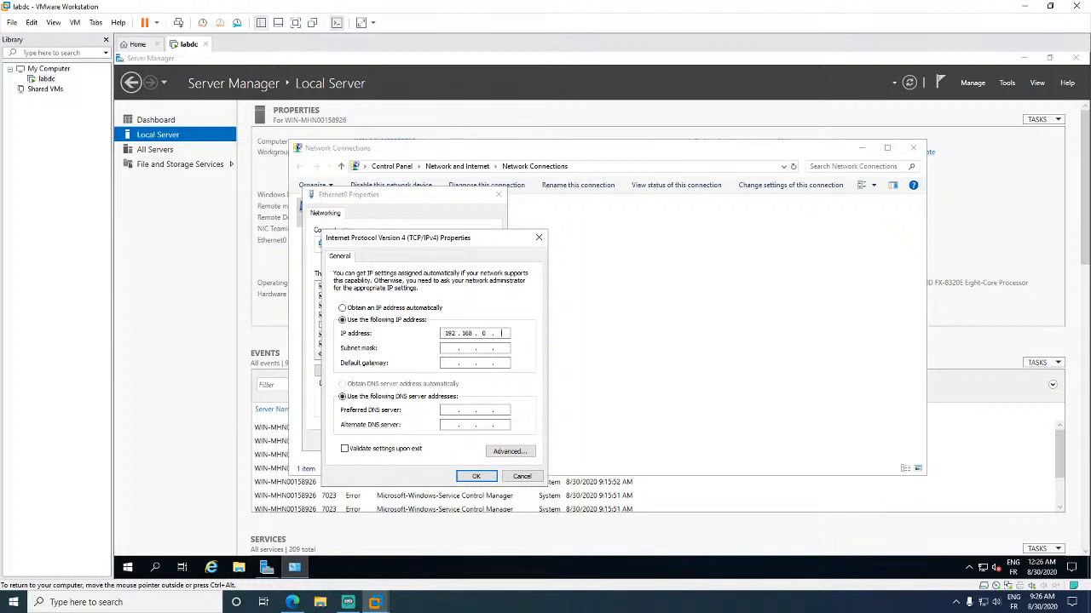
{"action": "key", "text": "Tab"}
{"action": "key", "text": "BackSpace"}
{"action": "key", "text": "BackSpace"}
{"action": "key", "text": "BackSpace"}
{"action": "left_click", "coordinate": [451, 410]}
{"action": "key", "text": "BackSpace"}
{"action": "key", "text": "BackSpace"}
{"action": "key", "text": "BackSpace"}
{"action": "key", "text": "BackSpace"}
{"action": "key", "text": "BackSpace"}
{"action": "type", "text": "8 . 8 . 8 . 8"}
{"action": "left_click", "coordinate": [476, 476]}
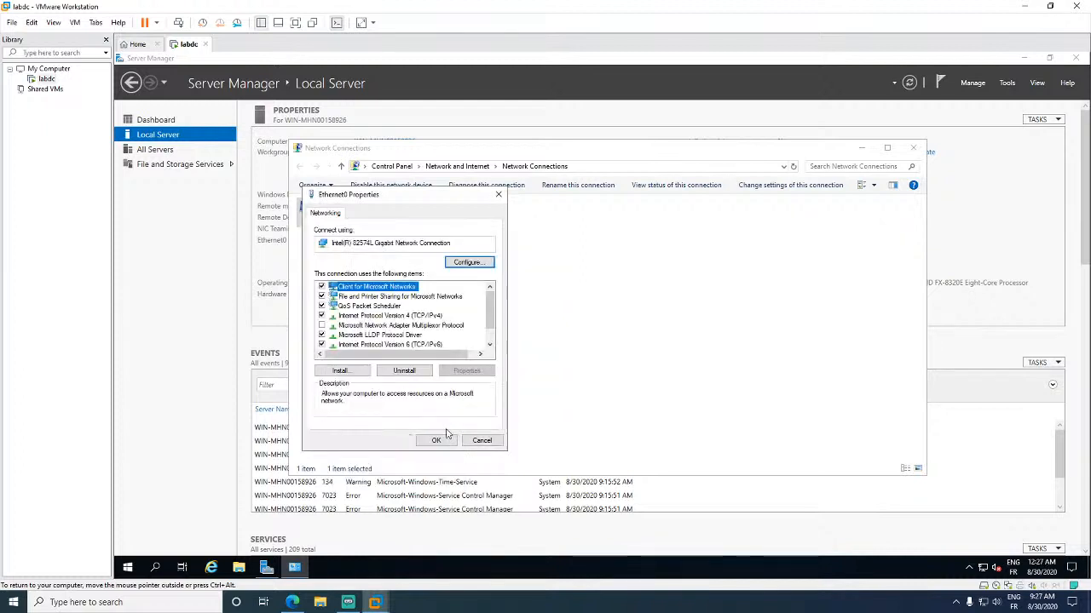
{"action": "left_click", "coordinate": [442, 445]}
- Verify the new address in Ethernet0's status details, then close Network Connections
{"action": "left_click", "coordinate": [657, 360]}
{"action": "double_click", "coordinate": [414, 219]}
{"action": "left_click", "coordinate": [539, 302]}
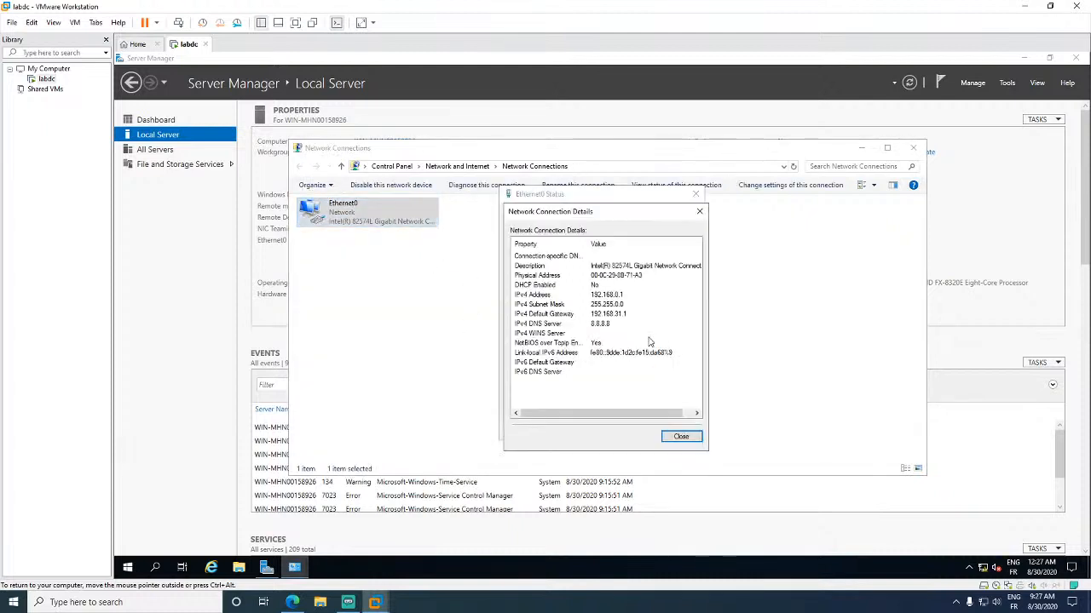
{"action": "left_click", "coordinate": [682, 434]}
{"action": "left_click", "coordinate": [678, 430]}
{"action": "left_click", "coordinate": [789, 341]}
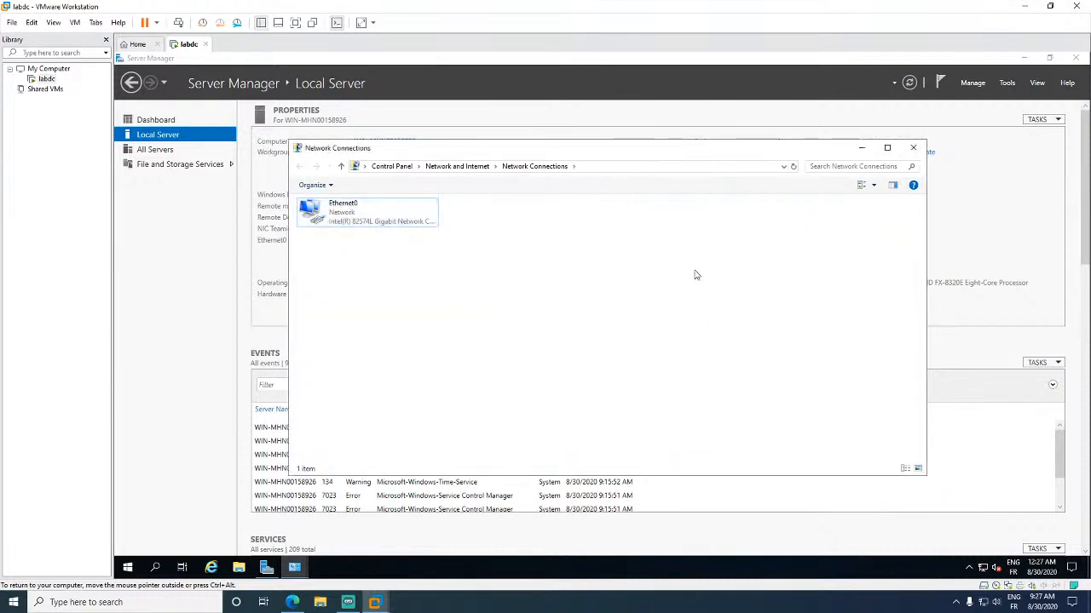
{"action": "left_click", "coordinate": [913, 148]}
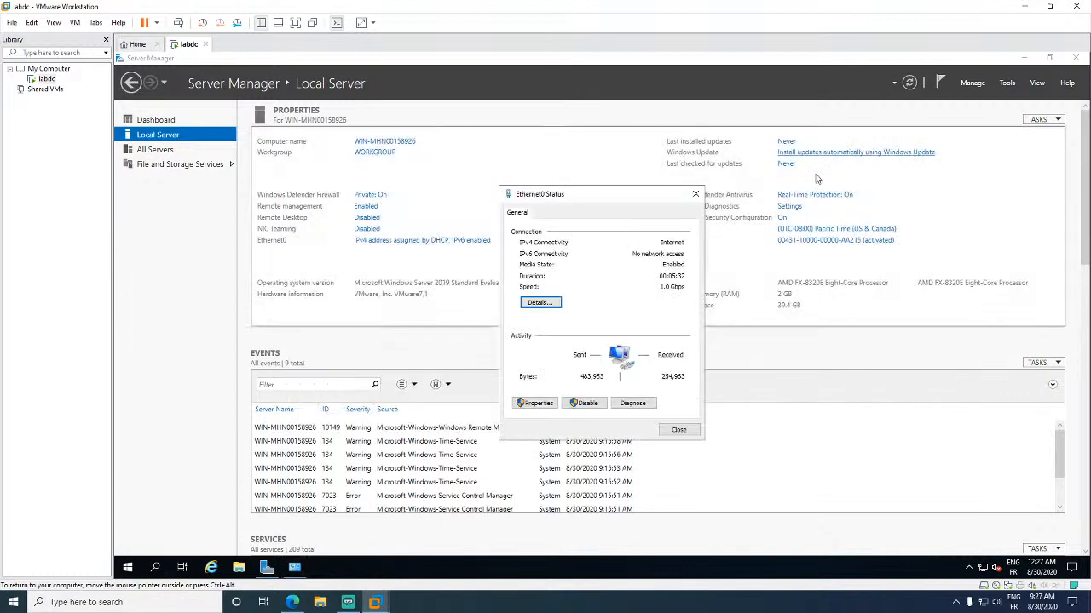
- Close Ethernet0 Status and check in Internet Explorer that Enhanced Security Configuration is on, then close it
{"action": "left_click", "coordinate": [695, 194]}
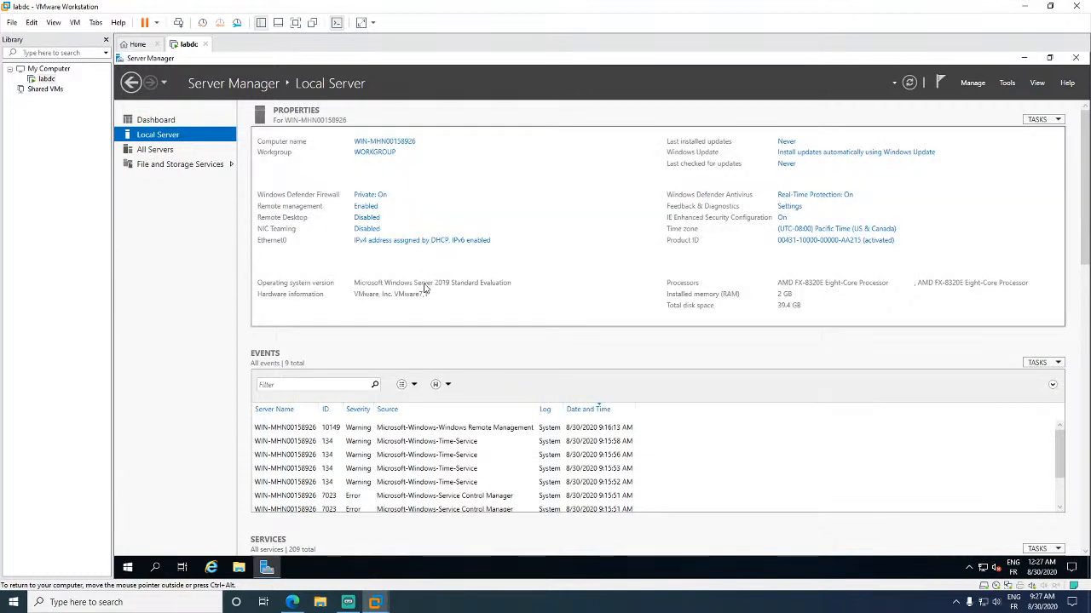
{"action": "left_click", "coordinate": [211, 567]}
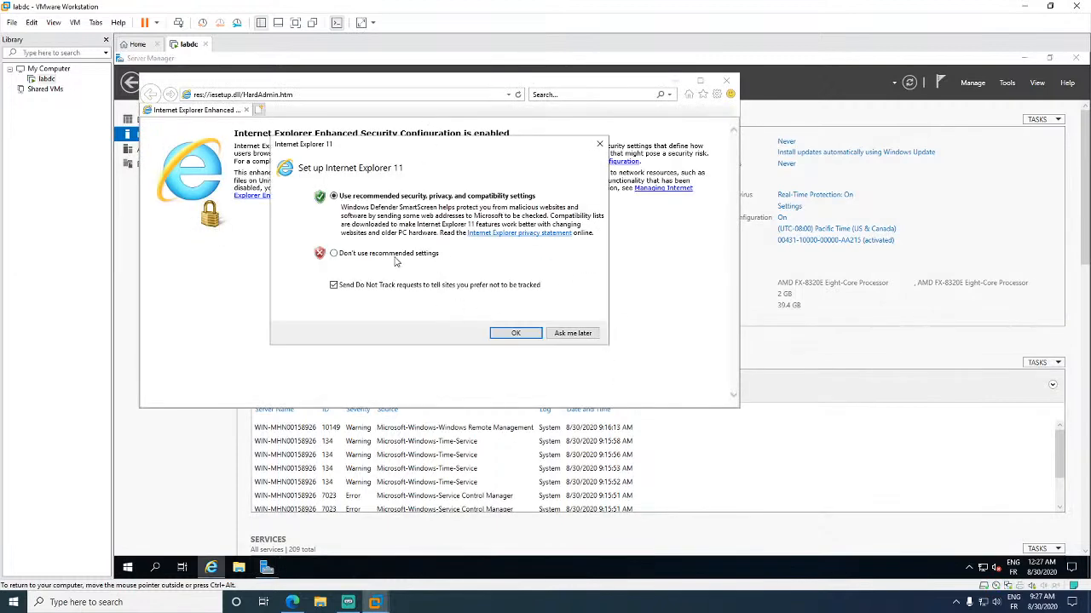
{"action": "left_click", "coordinate": [509, 334]}
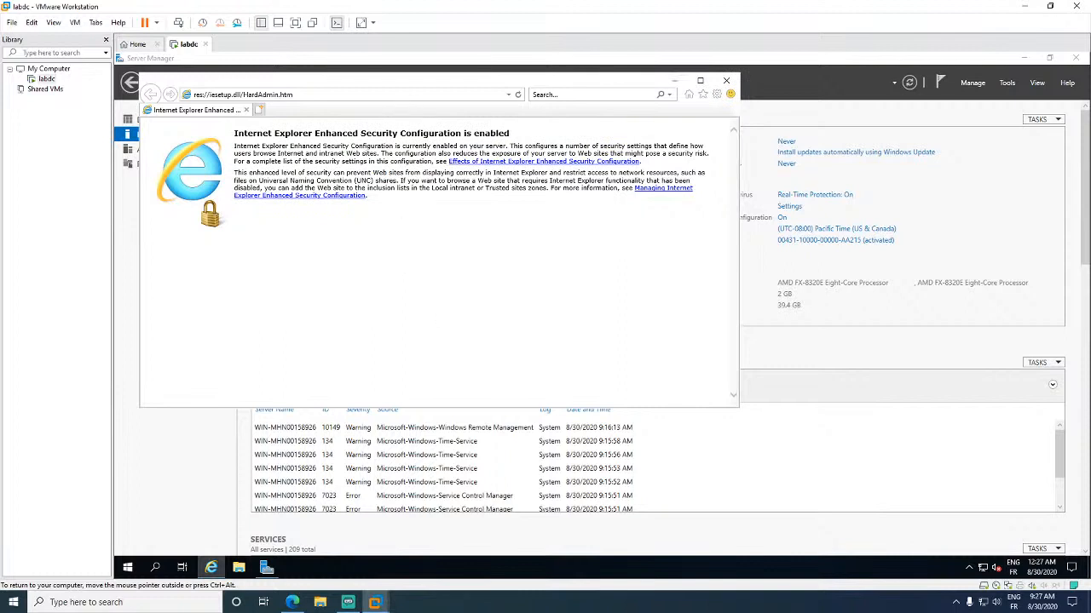
{"action": "left_click_drag", "start_coordinate": [234, 133], "coordinate": [511, 134]}
{"action": "left_click", "coordinate": [530, 137]}
{"action": "left_click_drag", "start_coordinate": [400, 134], "coordinate": [502, 239]}
{"action": "left_click", "coordinate": [530, 266]}
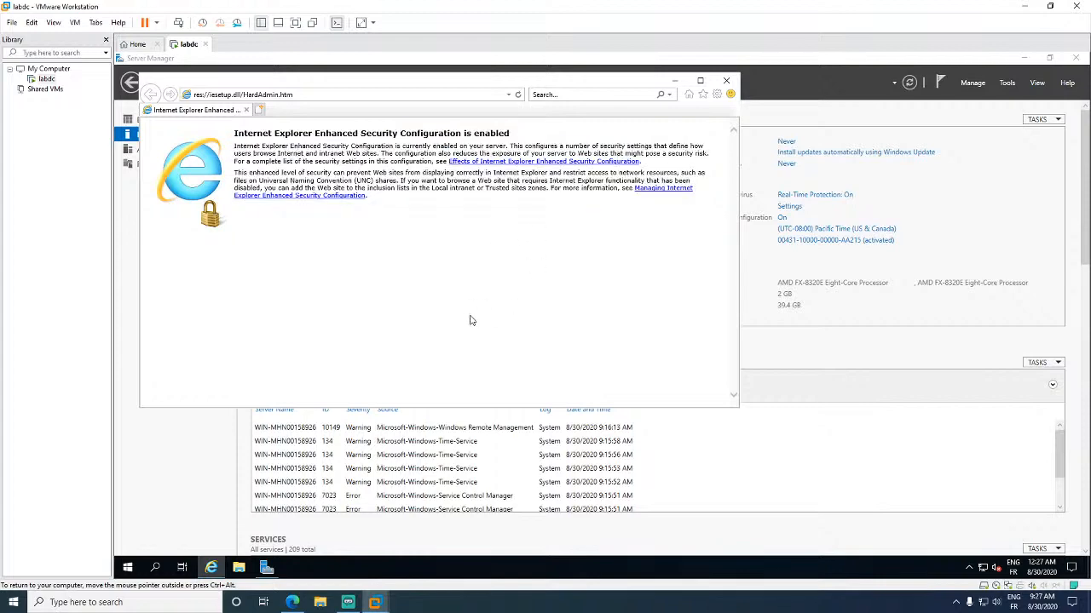
{"action": "left_click", "coordinate": [723, 82]}
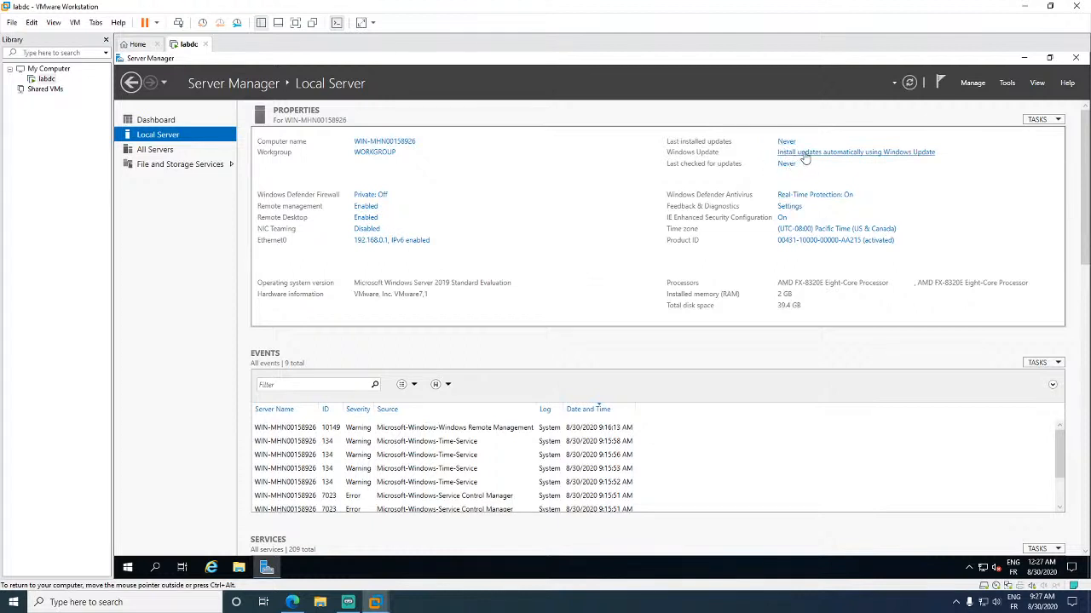
- Review Windows Update's advanced options and active hours without changing anything
{"action": "left_click", "coordinate": [803, 156]}
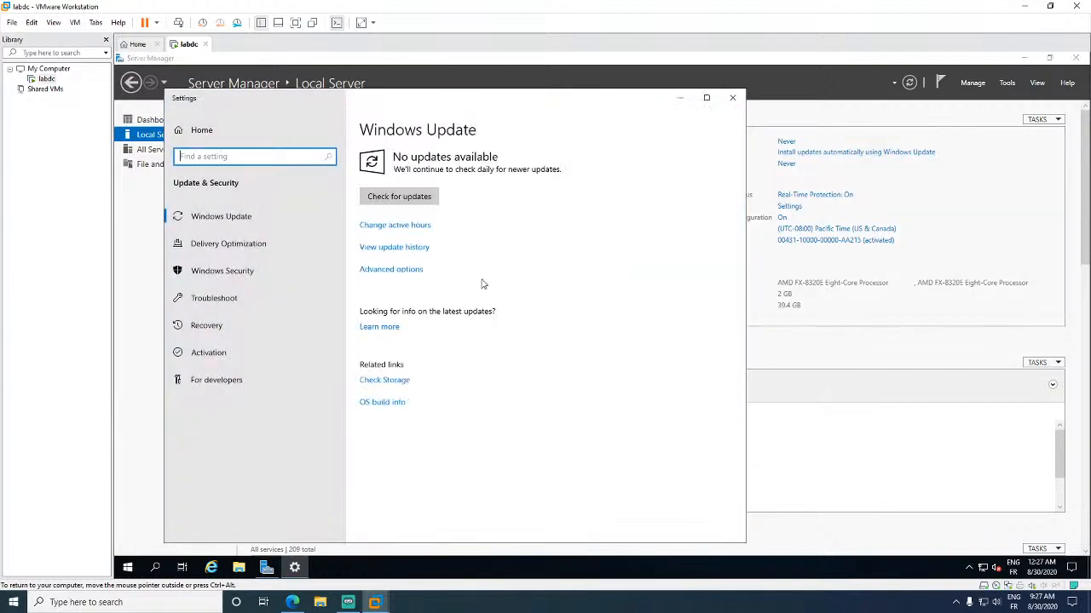
{"action": "left_click", "coordinate": [408, 271]}
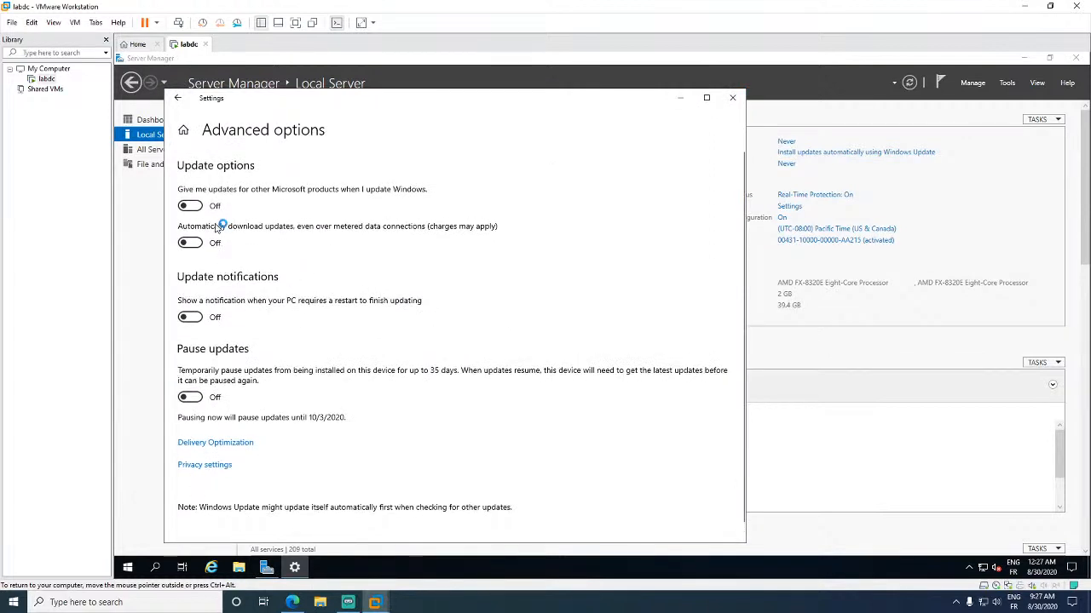
{"action": "left_click", "coordinate": [177, 99]}
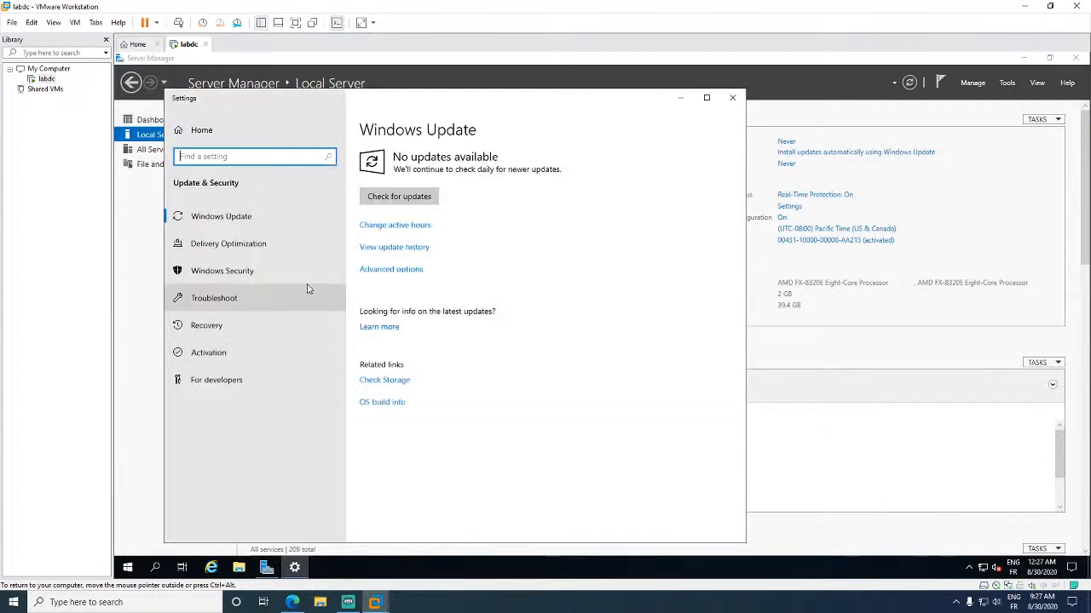
{"action": "left_click", "coordinate": [418, 230]}
{"action": "left_click", "coordinate": [479, 390]}
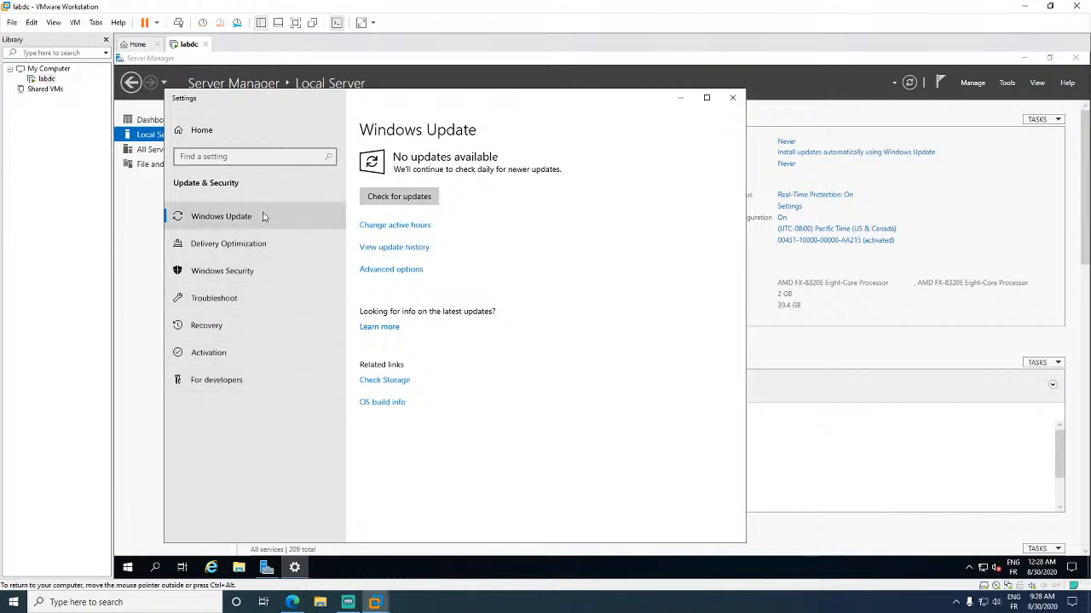
- Browse the Delivery Optimization, Windows Security, Troubleshoot, Recovery, Activation and For developers pages
{"action": "left_click", "coordinate": [271, 245]}
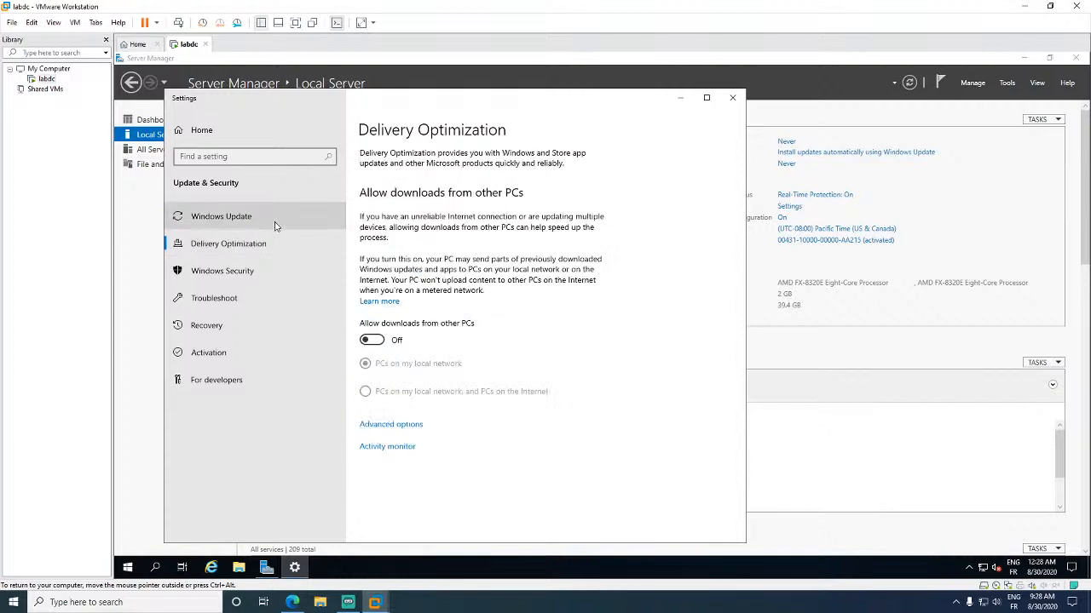
{"action": "left_click", "coordinate": [393, 426]}
{"action": "scroll", "coordinate": [438, 422], "scroll_direction": "down", "scroll_amount": 1}
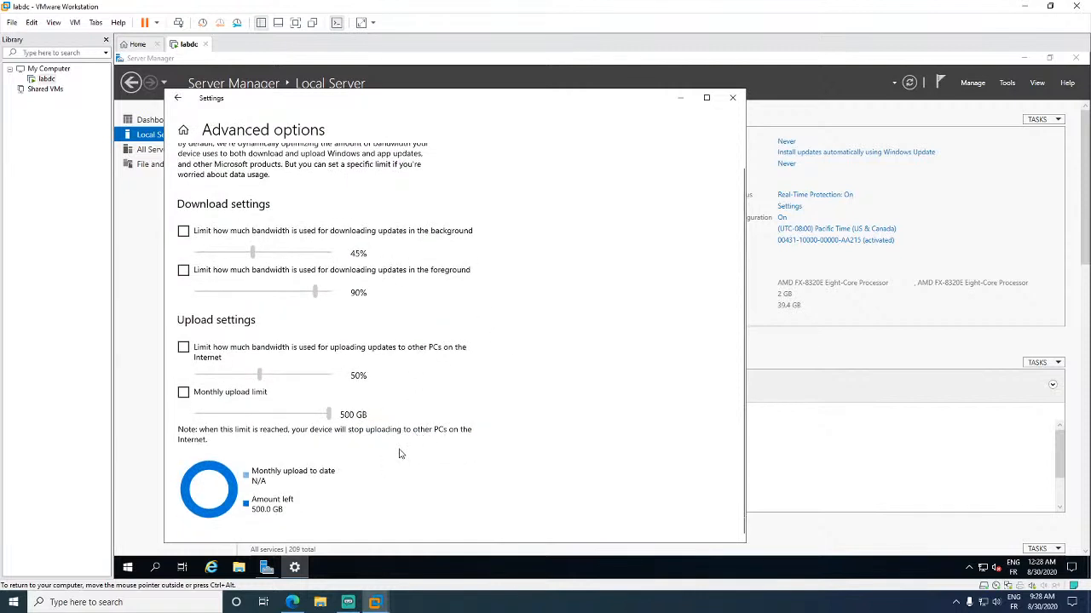
{"action": "left_click", "coordinate": [178, 100]}
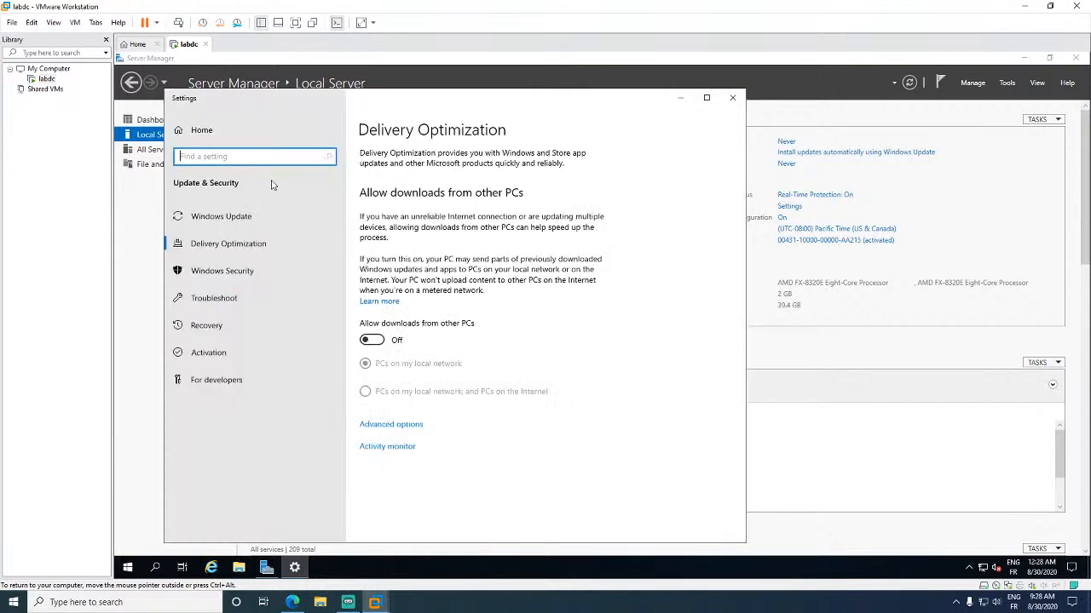
{"action": "left_click", "coordinate": [230, 219]}
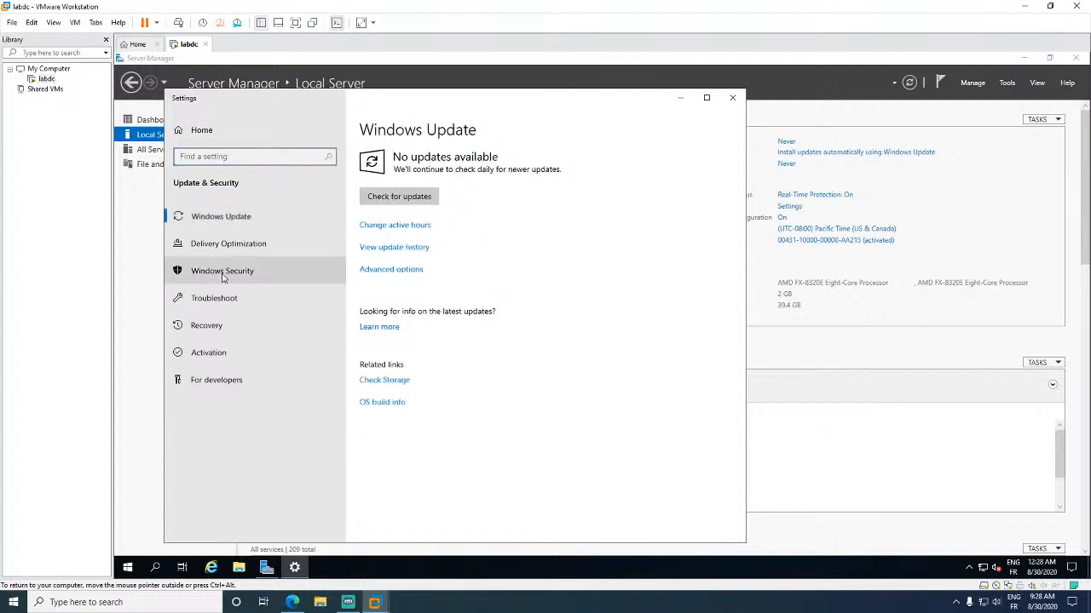
{"action": "left_click", "coordinate": [223, 275]}
{"action": "left_click", "coordinate": [221, 300]}
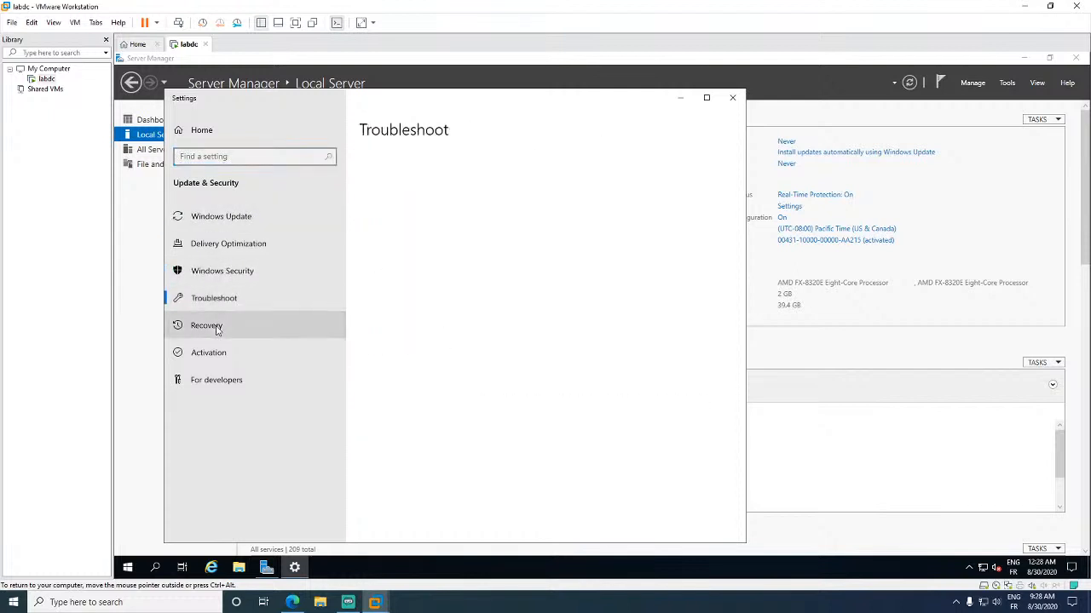
{"action": "left_click", "coordinate": [207, 325]}
{"action": "left_click", "coordinate": [225, 362]}
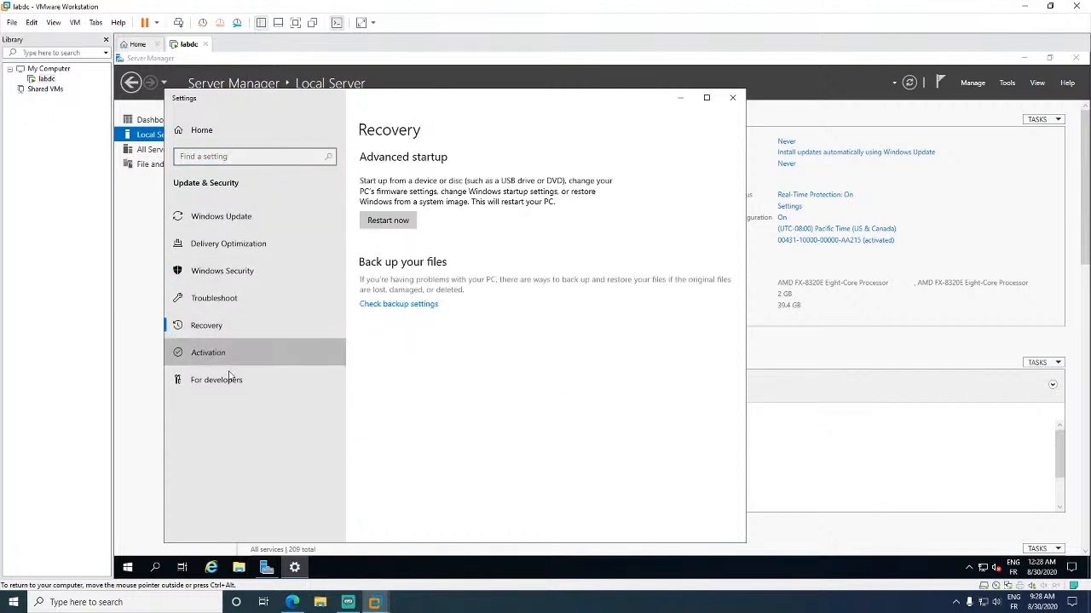
{"action": "left_click", "coordinate": [233, 390]}
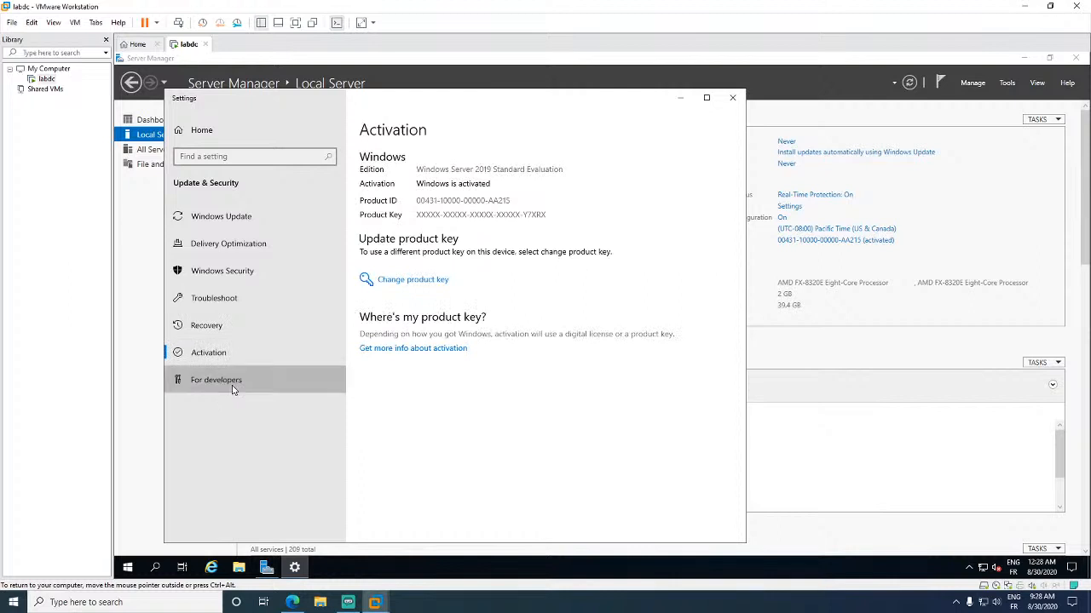
- Revisit Windows Update advanced options and Delivery Optimization, then close Settings
{"action": "left_click", "coordinate": [281, 219]}
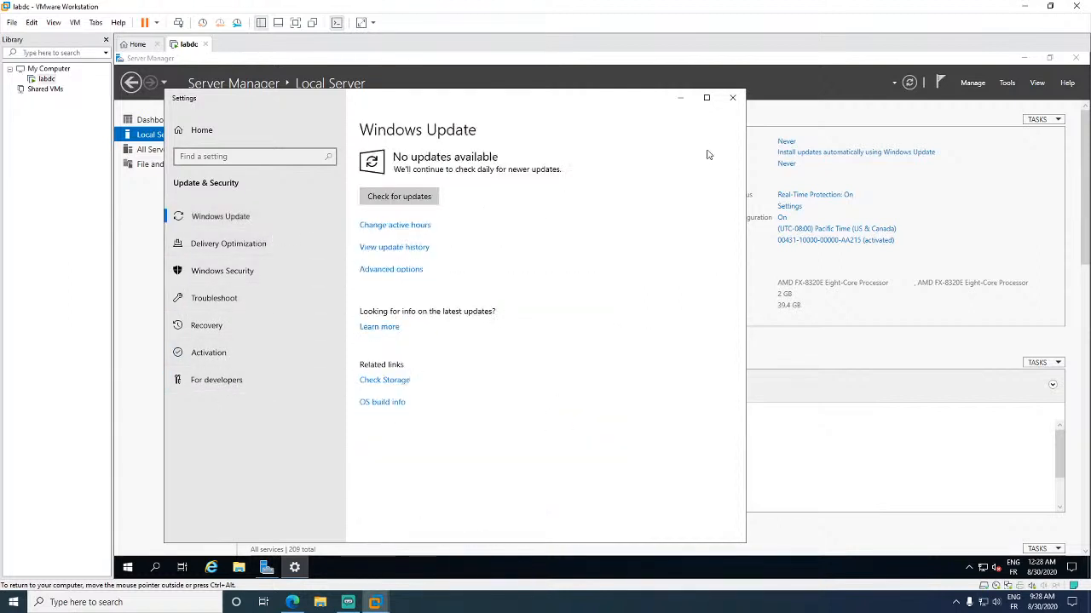
{"action": "left_click", "coordinate": [409, 276]}
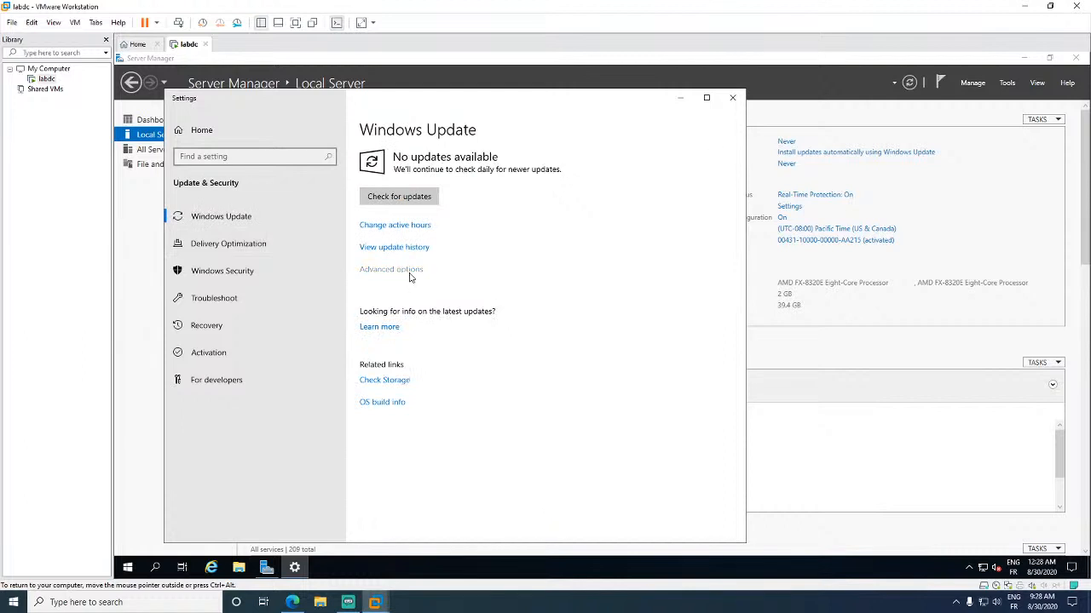
{"action": "scroll", "coordinate": [426, 358], "scroll_direction": "down", "scroll_amount": 1}
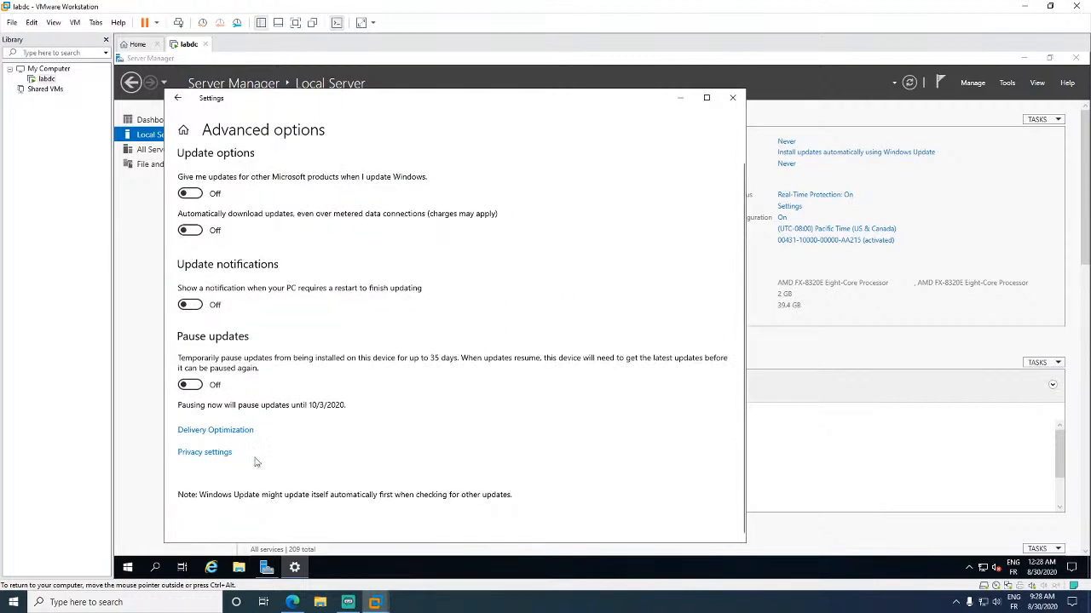
{"action": "left_click", "coordinate": [220, 432]}
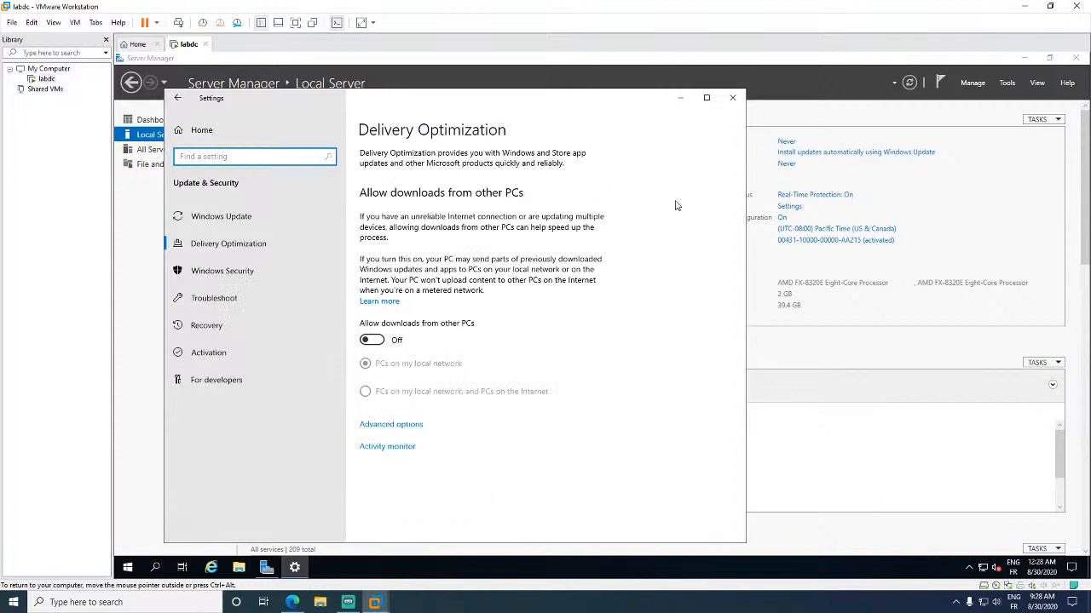
{"action": "left_click", "coordinate": [732, 97]}
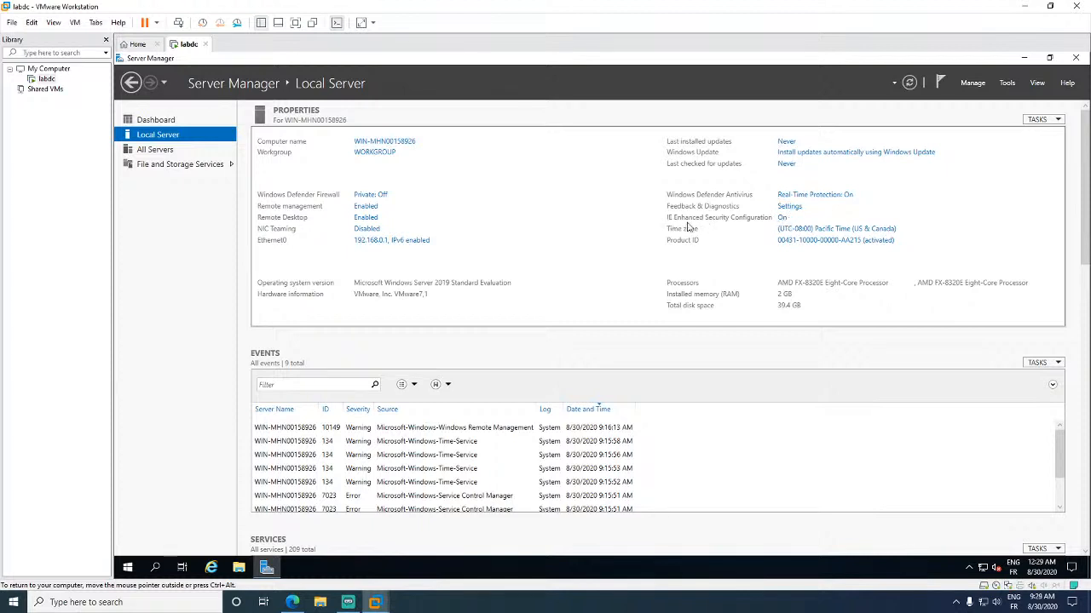
- Turn IE Enhanced Security Configuration off for Administrators
{"action": "left_click", "coordinate": [780, 218]}
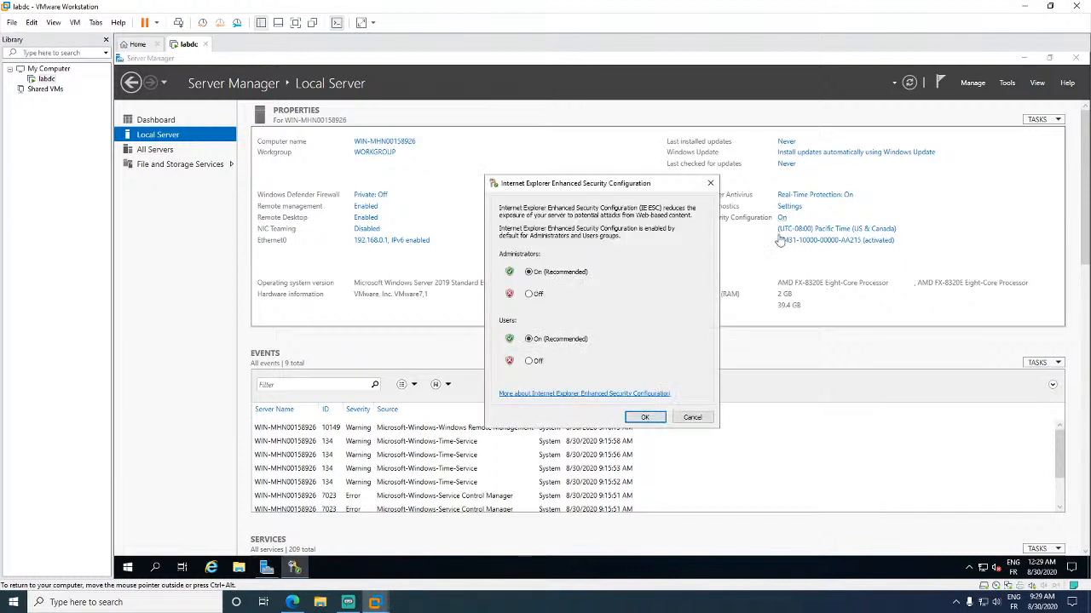
{"action": "left_click", "coordinate": [529, 295]}
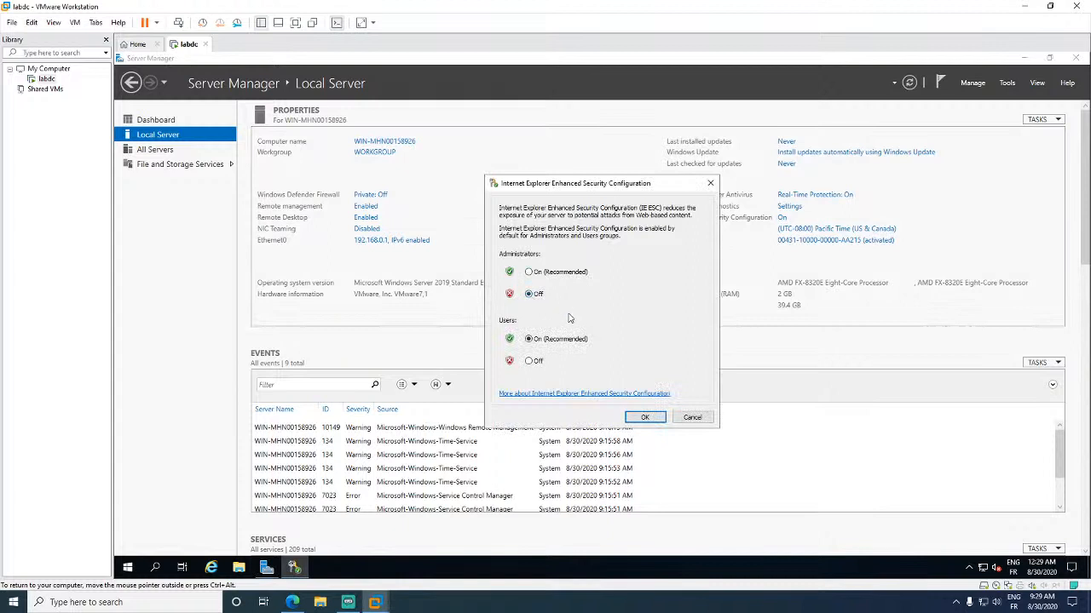
{"action": "left_click", "coordinate": [643, 418]}
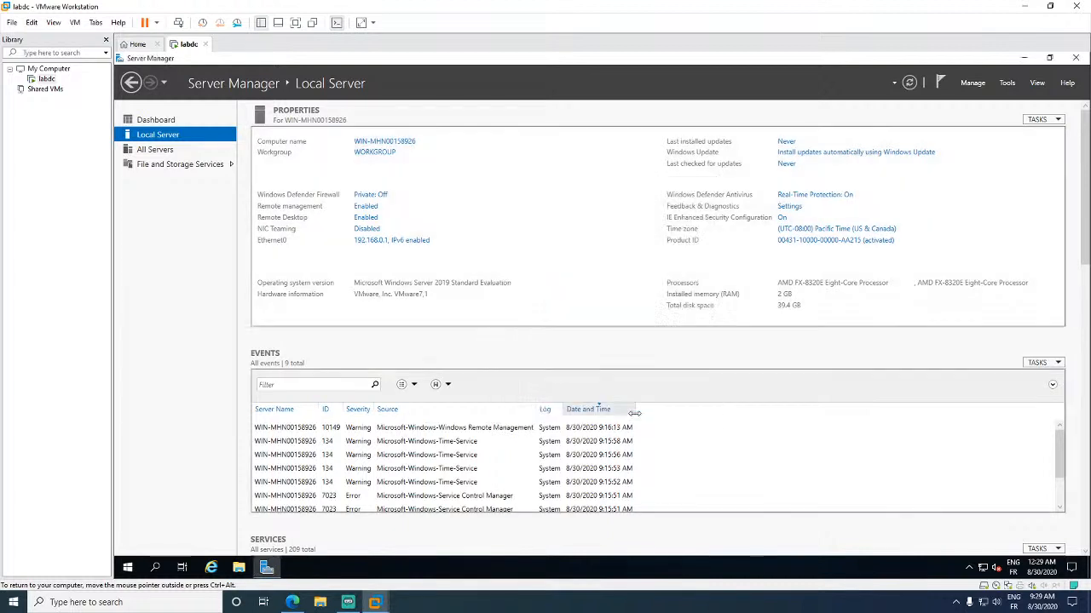
- Set the time zone to (UTC+01:00) Brussels, Copenhagen, Madrid, Paris and refresh Local Server properties
{"action": "left_click", "coordinate": [803, 229]}
{"action": "left_click", "coordinate": [402, 320]}
{"action": "left_click", "coordinate": [404, 239]}
{"action": "scroll", "coordinate": [358, 343], "scroll_direction": "down", "scroll_amount": 10}
{"action": "scroll", "coordinate": [351, 365], "scroll_direction": "down", "scroll_amount": 2}
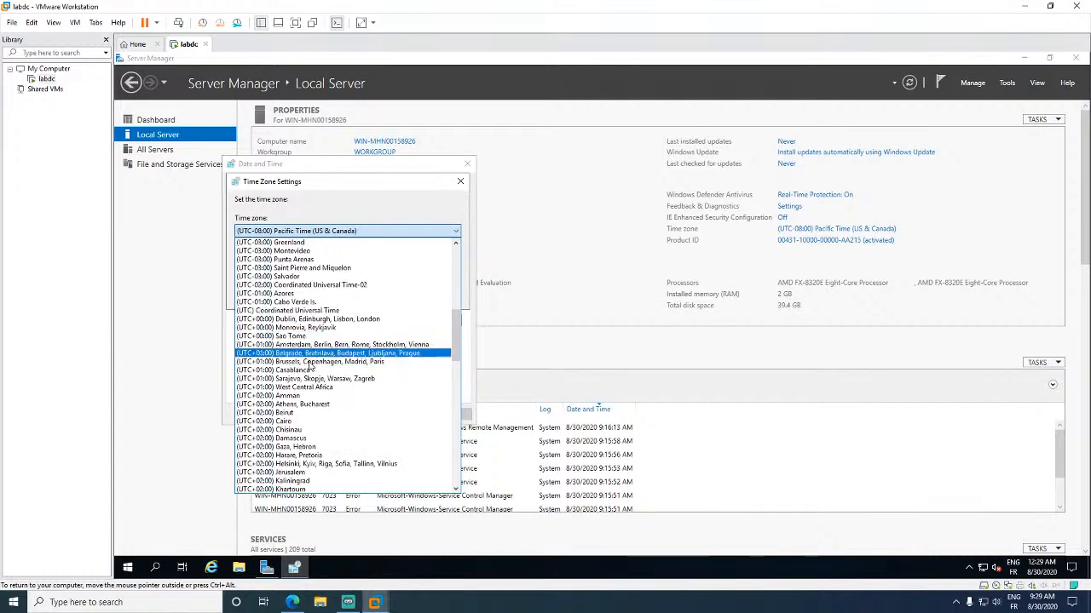
{"action": "left_click", "coordinate": [309, 368]}
{"action": "left_click", "coordinate": [392, 297]}
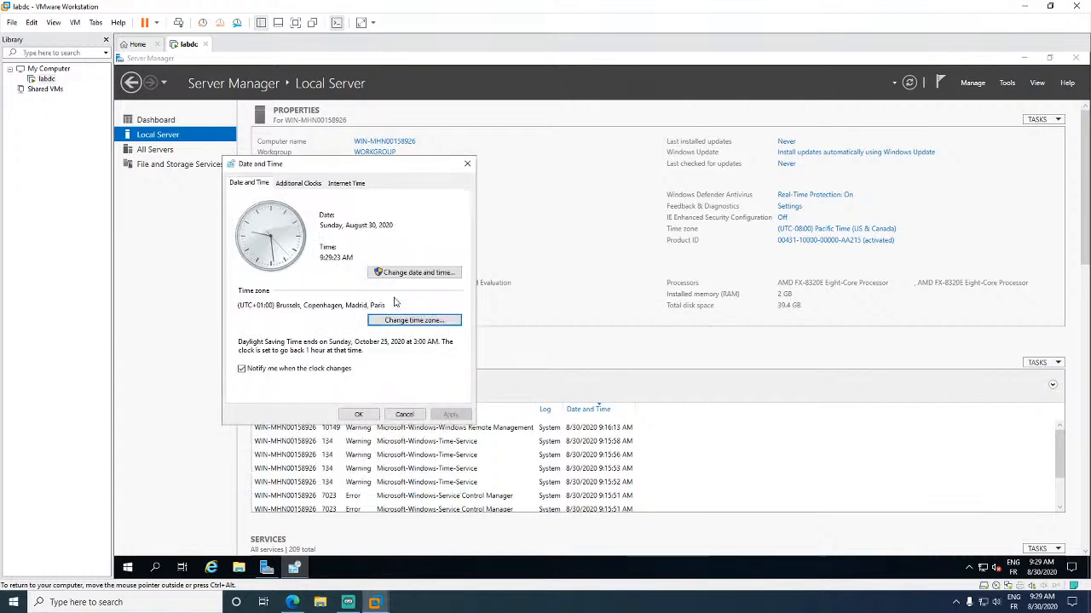
{"action": "left_click", "coordinate": [372, 415]}
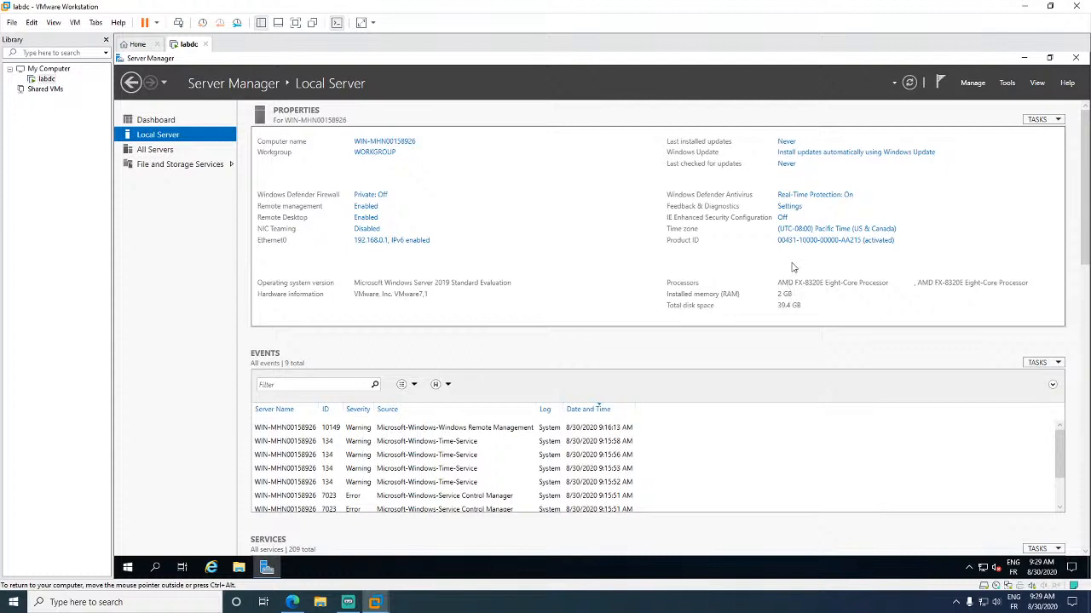
{"action": "left_click", "coordinate": [911, 89]}
{"action": "left_click", "coordinate": [910, 83]}
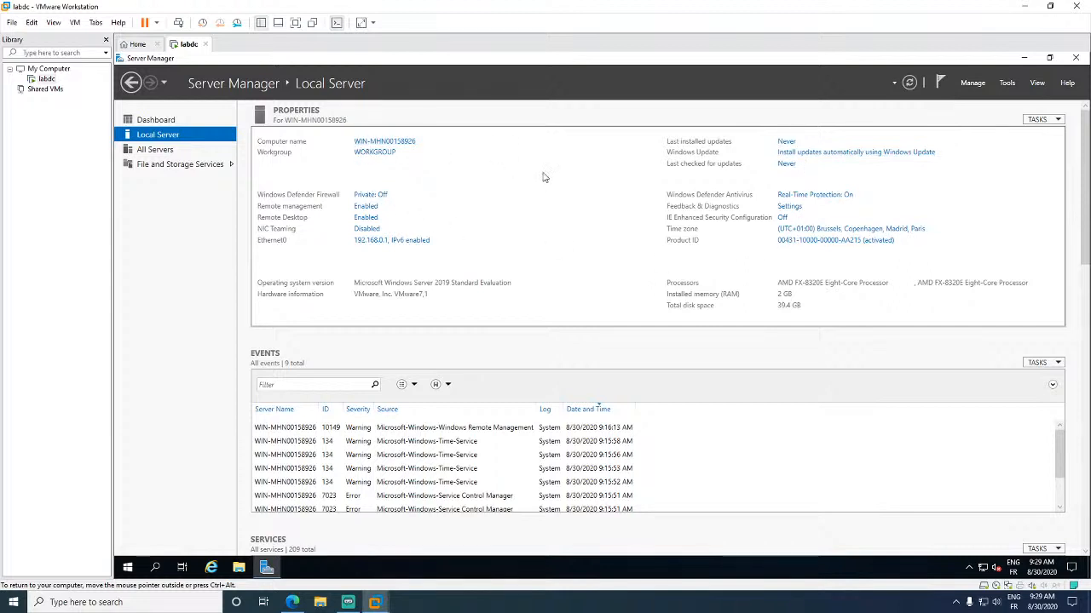
- Browse the quick-link menu and Start menu power options for the restart command
{"action": "right_click", "coordinate": [127, 570]}
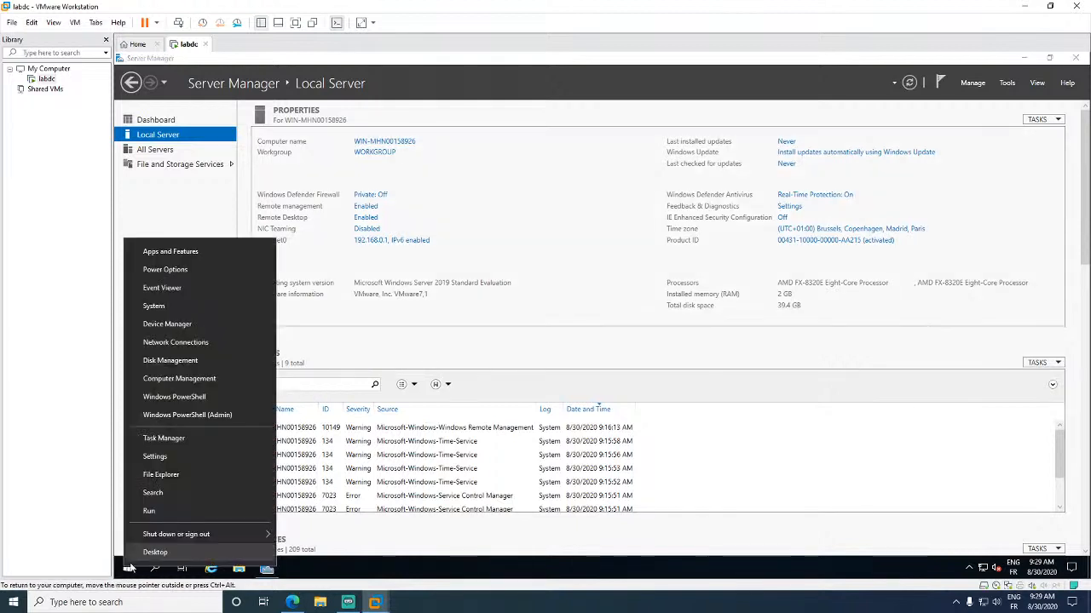
{"action": "left_click", "coordinate": [721, 360]}
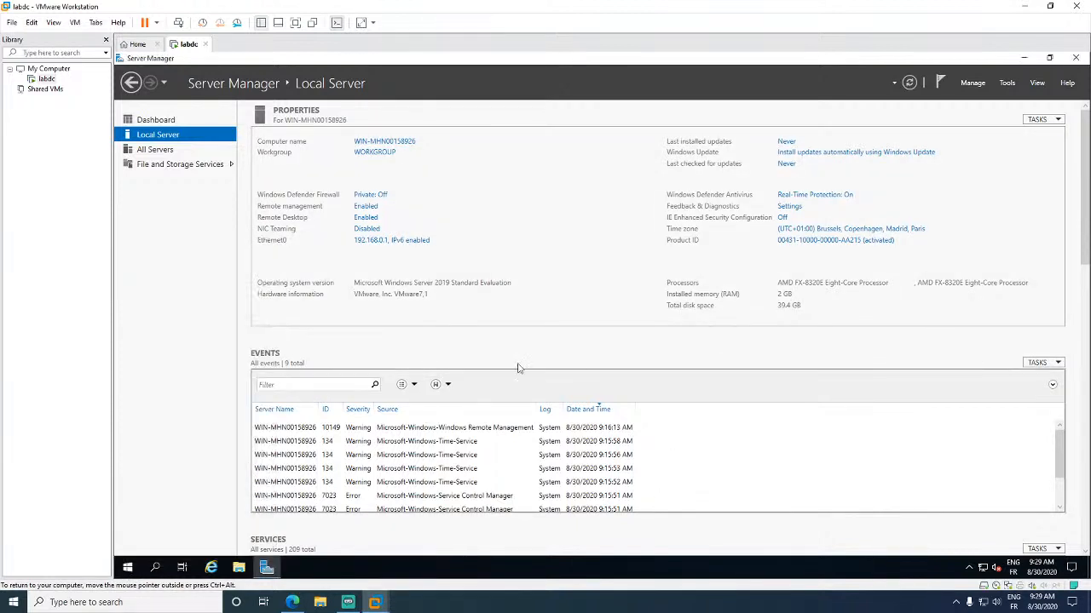
{"action": "right_click", "coordinate": [127, 571]}
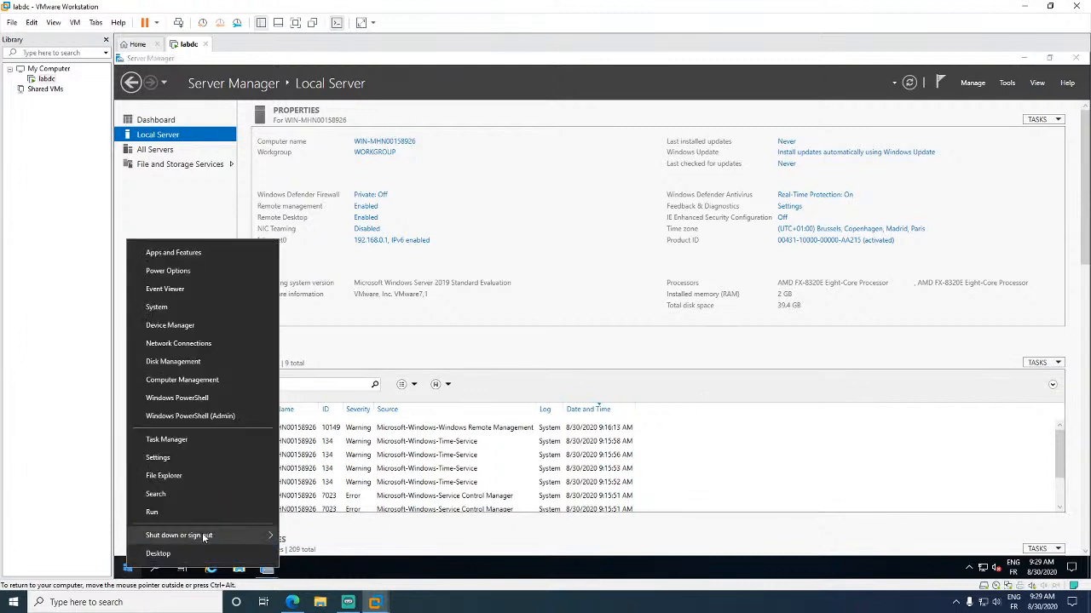
{"action": "mouse_move", "coordinate": [202, 532]}
{"action": "left_click", "coordinate": [659, 355]}
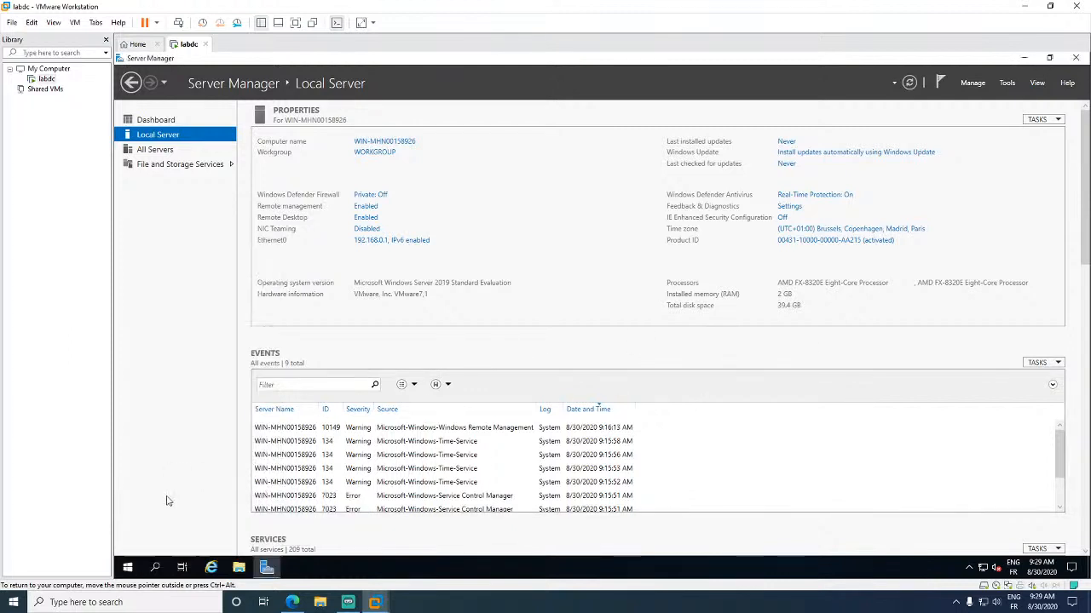
{"action": "left_click", "coordinate": [127, 569]}
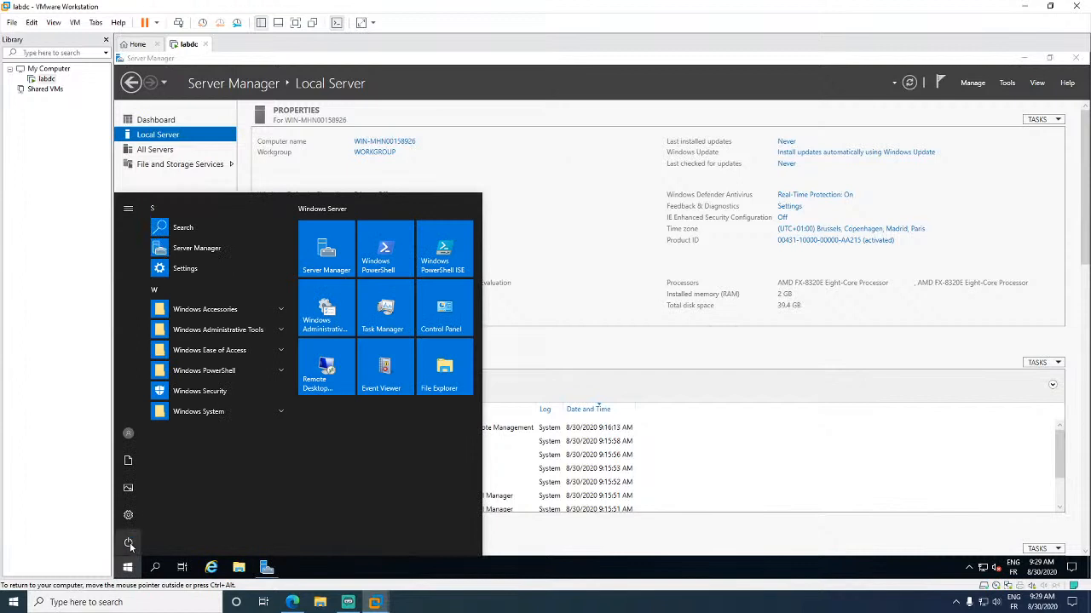
{"action": "left_click", "coordinate": [129, 544]}
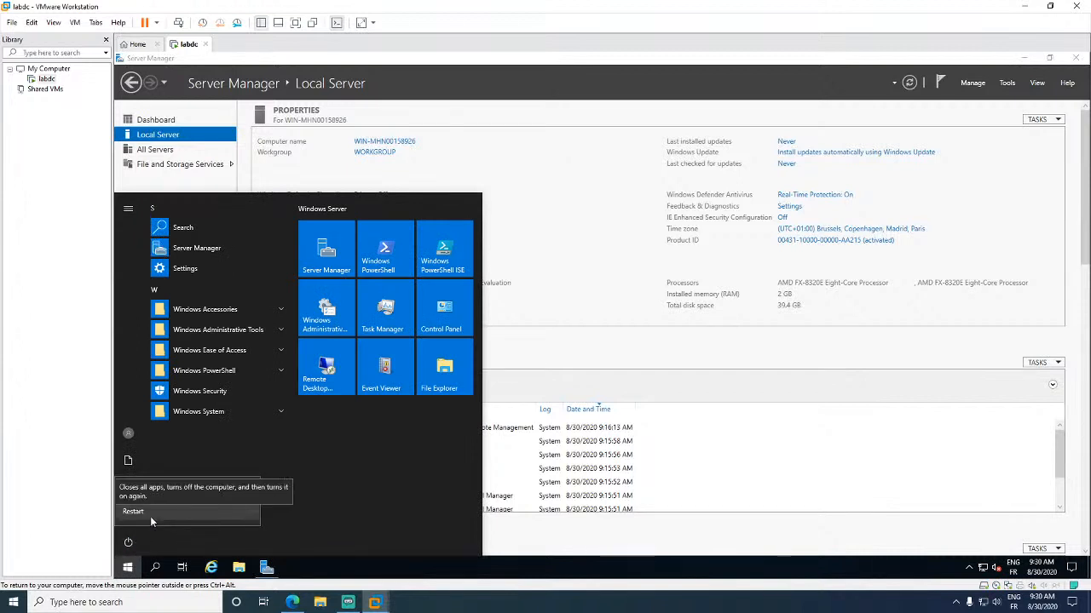
{"action": "left_click", "coordinate": [612, 384]}
{"action": "left_click", "coordinate": [616, 377]}
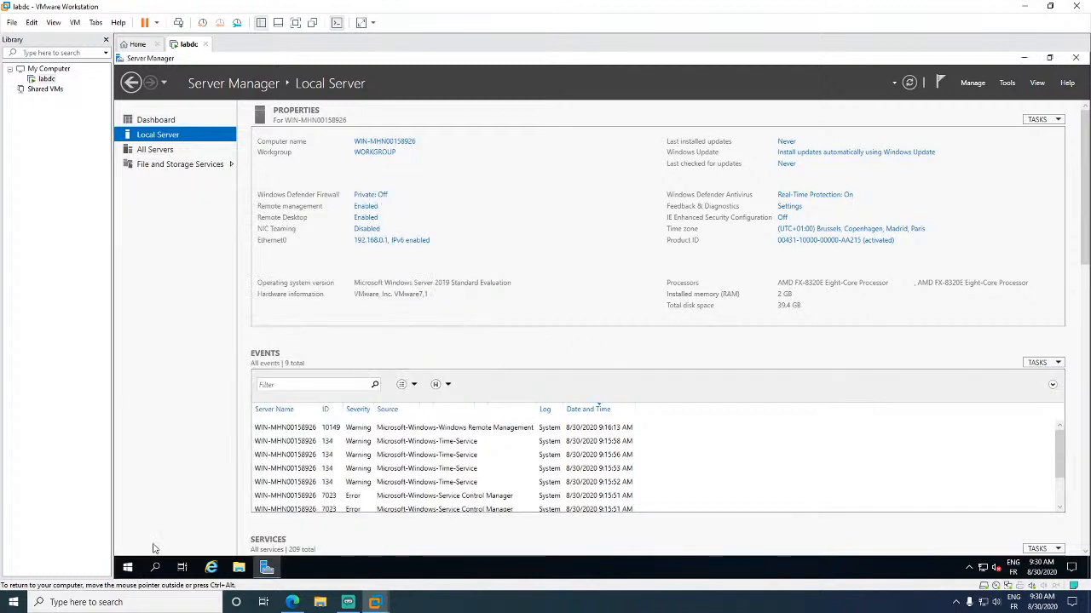
- Restart labdc from the quick-link menu, picking a shutdown reason and continuing
{"action": "right_click", "coordinate": [128, 567]}
{"action": "mouse_move", "coordinate": [186, 536]}
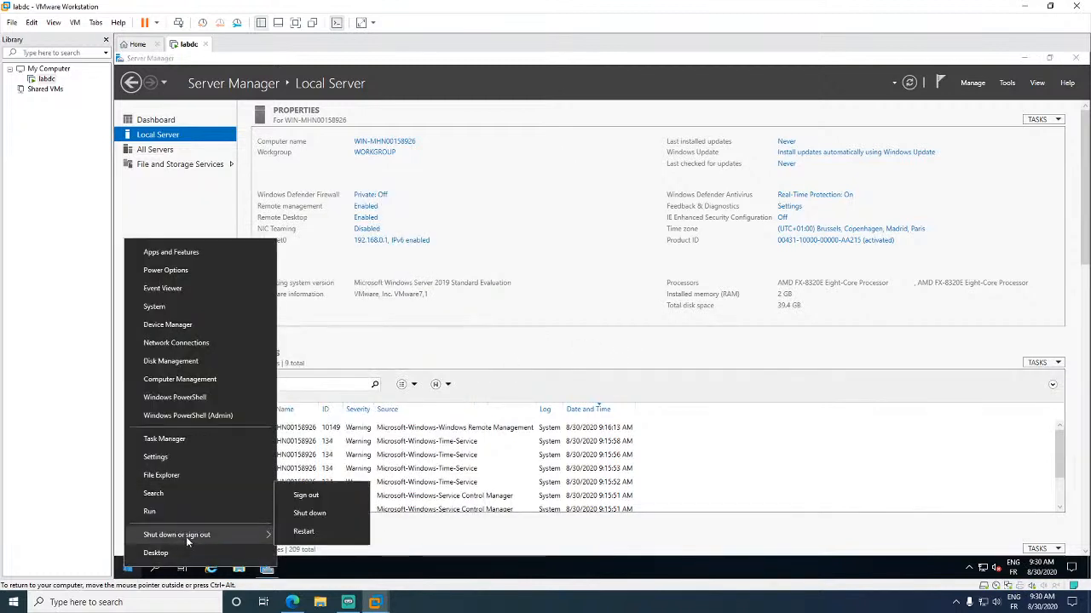
{"action": "left_click", "coordinate": [333, 534]}
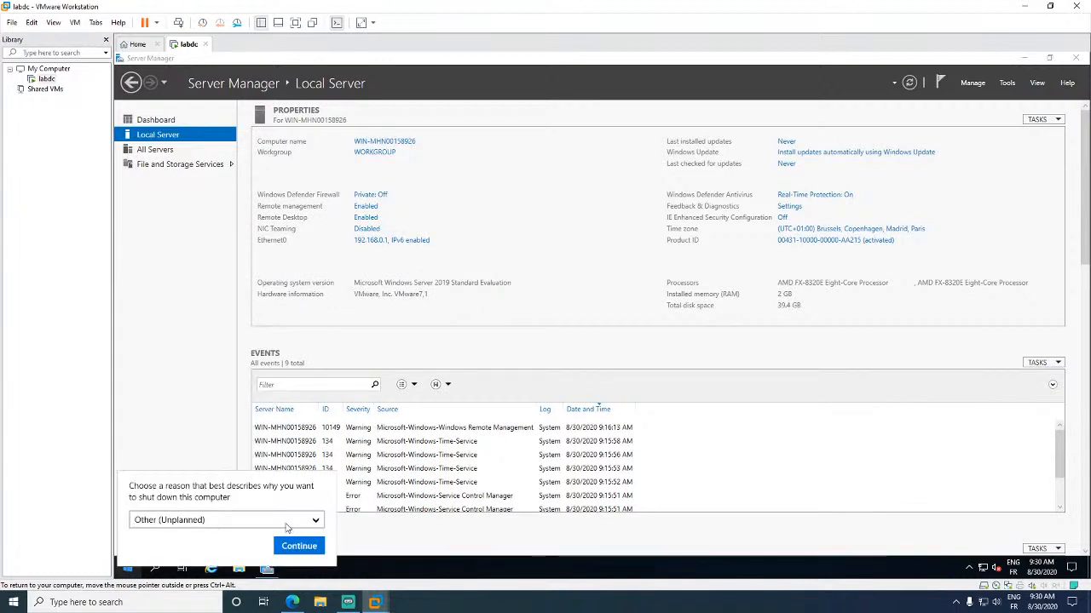
{"action": "left_click", "coordinate": [299, 521]}
{"action": "left_click", "coordinate": [280, 519]}
{"action": "left_click", "coordinate": [277, 523]}
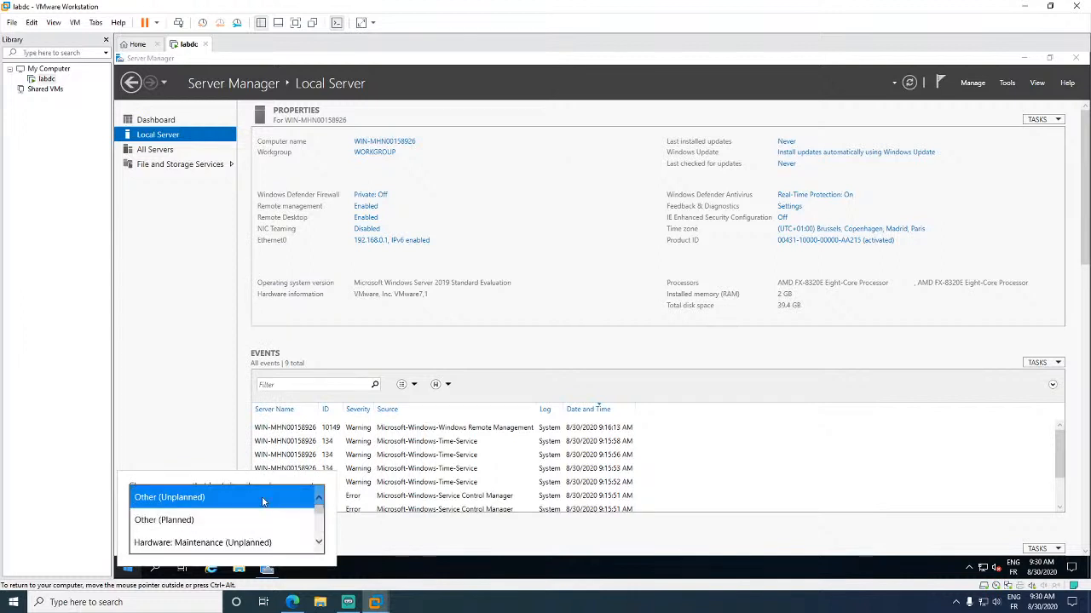
{"action": "left_click", "coordinate": [266, 518]}
{"action": "left_click", "coordinate": [294, 546]}
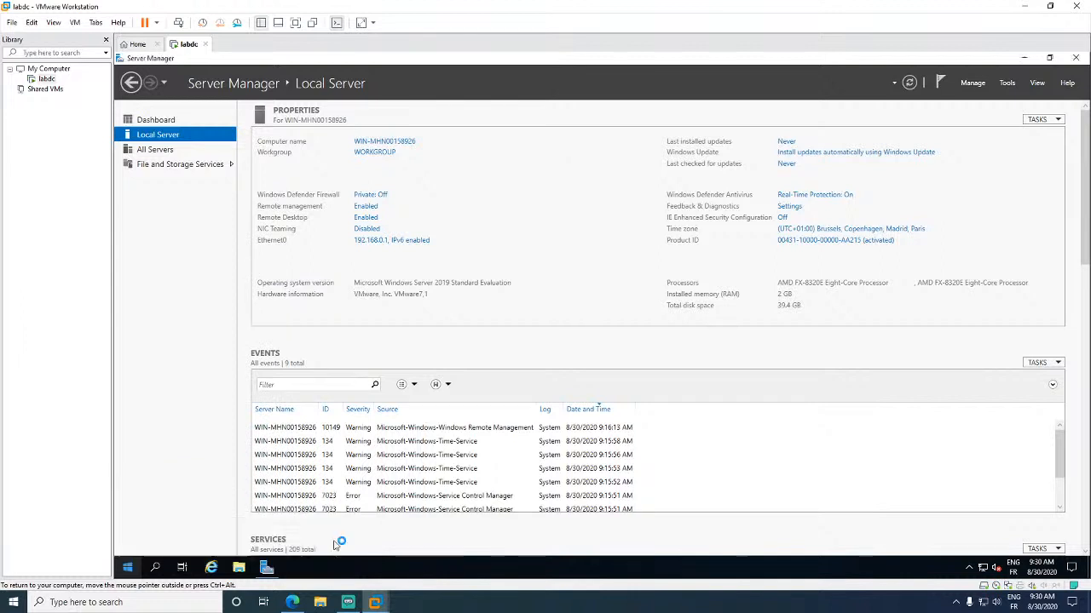
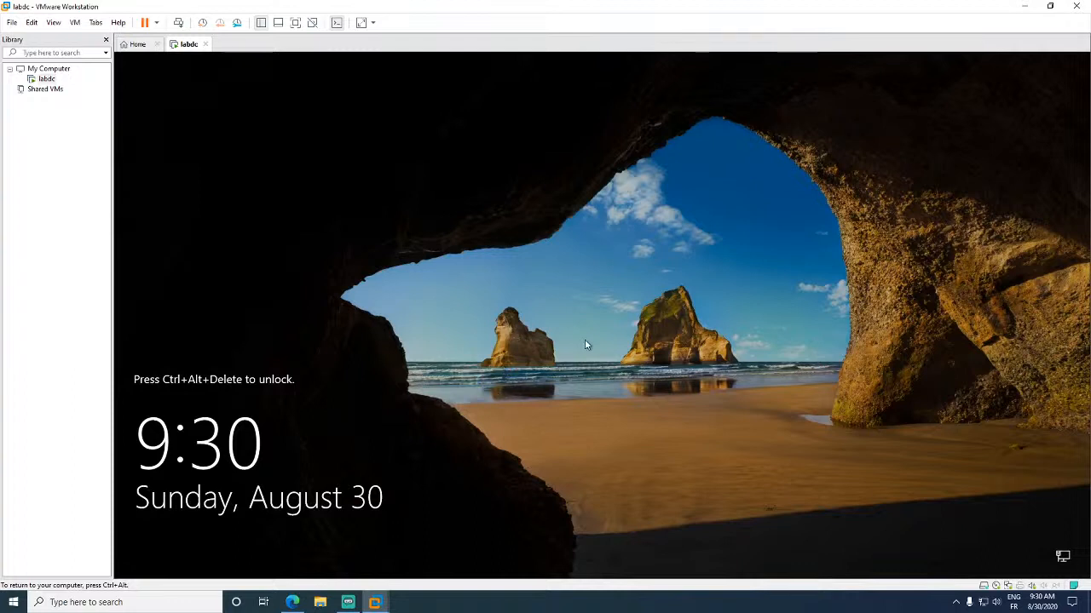
- Unlock labdc with Send Ctrl+Alt+Del and sign in with the Administrator password
{"action": "left_click", "coordinate": [178, 22]}
{"action": "left_click", "coordinate": [625, 365]}
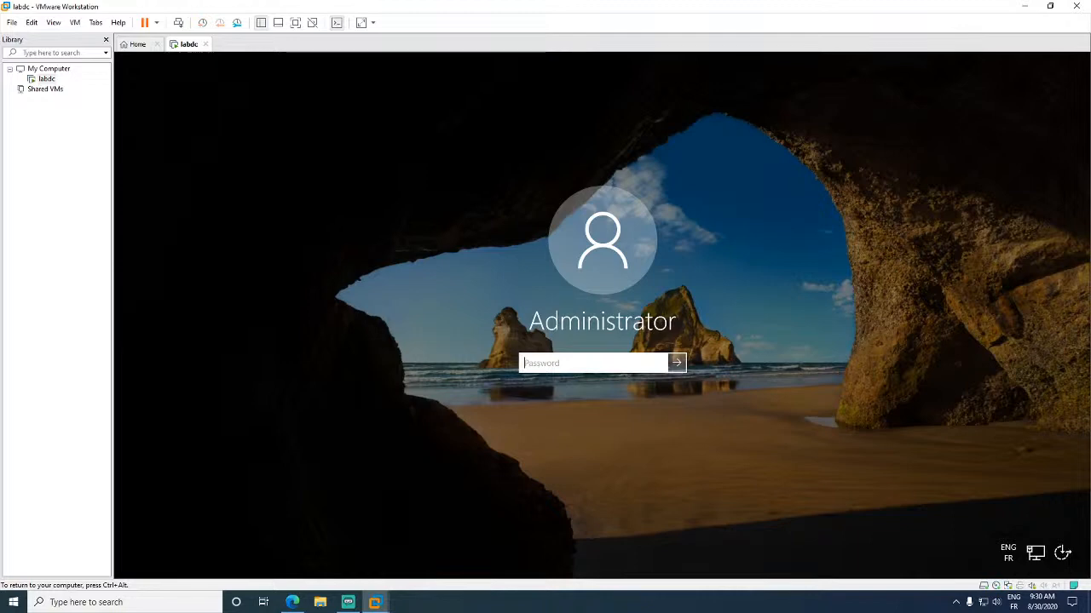
{"action": "type", "text": "P@••••••"}
{"action": "key", "text": "Return"}
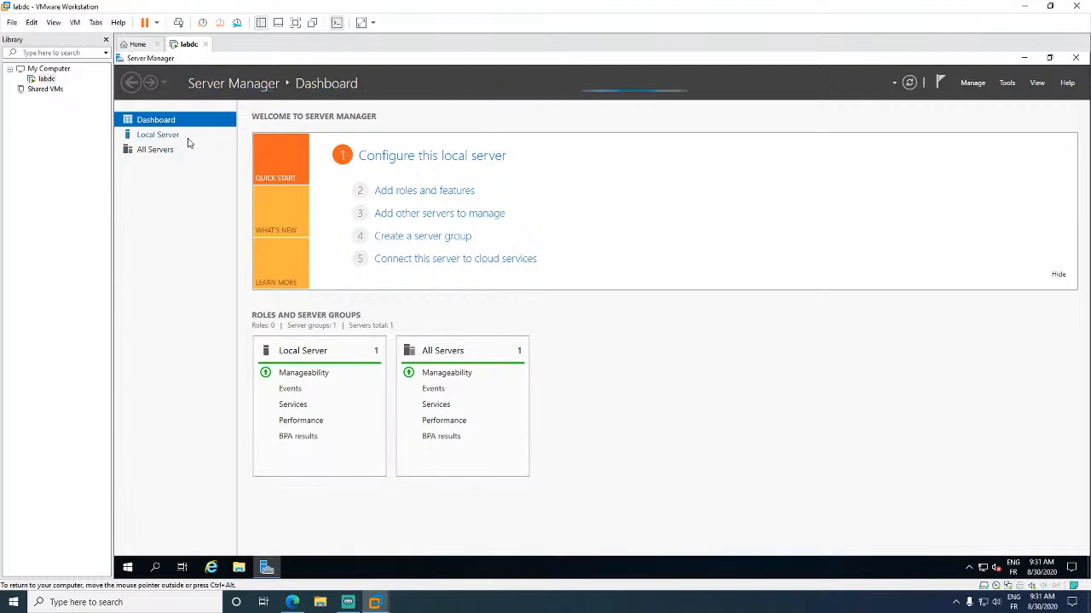
- From the Local Server page, launch Add Roles and Features from the Manage menu
{"action": "left_click", "coordinate": [162, 136]}
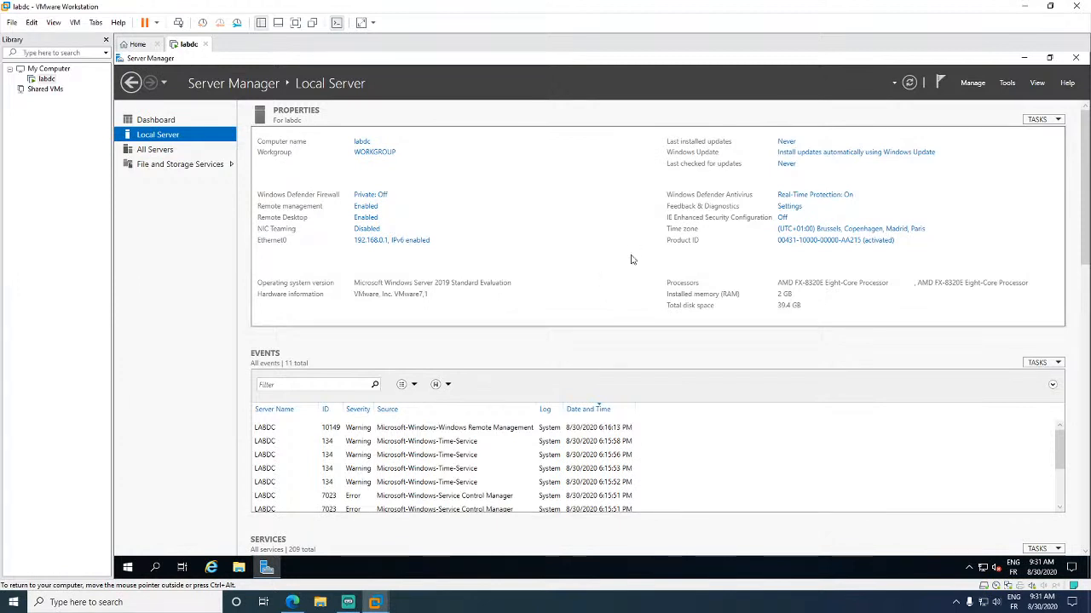
{"action": "left_click", "coordinate": [973, 82]}
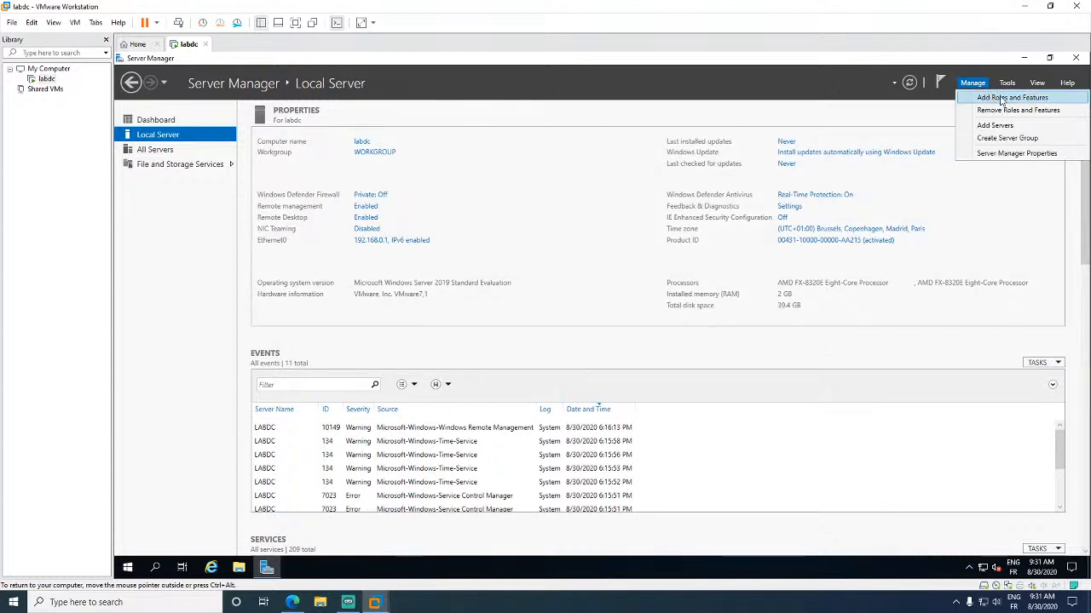
{"action": "left_click", "coordinate": [1005, 101]}
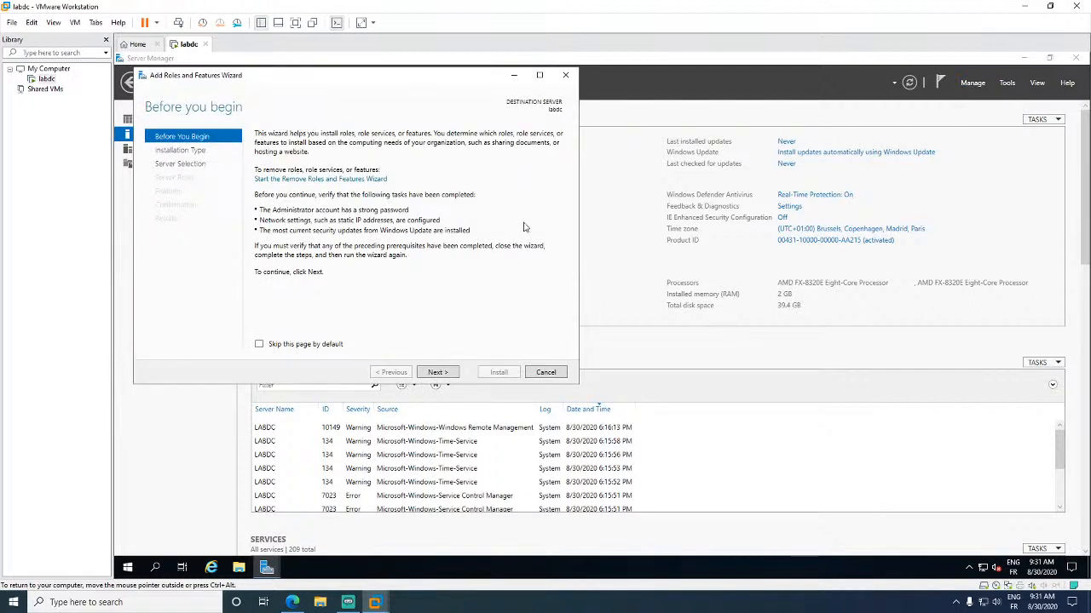
- Choose a role-based installation on labdc and tick the Active Directory Domain Services role
{"action": "left_click", "coordinate": [437, 373]}
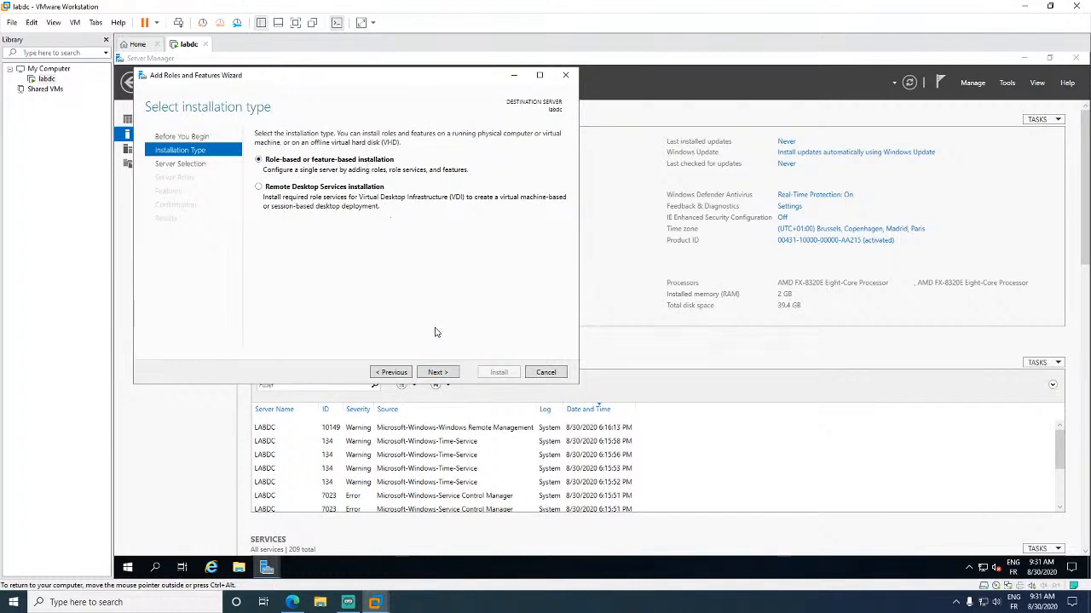
{"action": "left_click", "coordinate": [452, 372]}
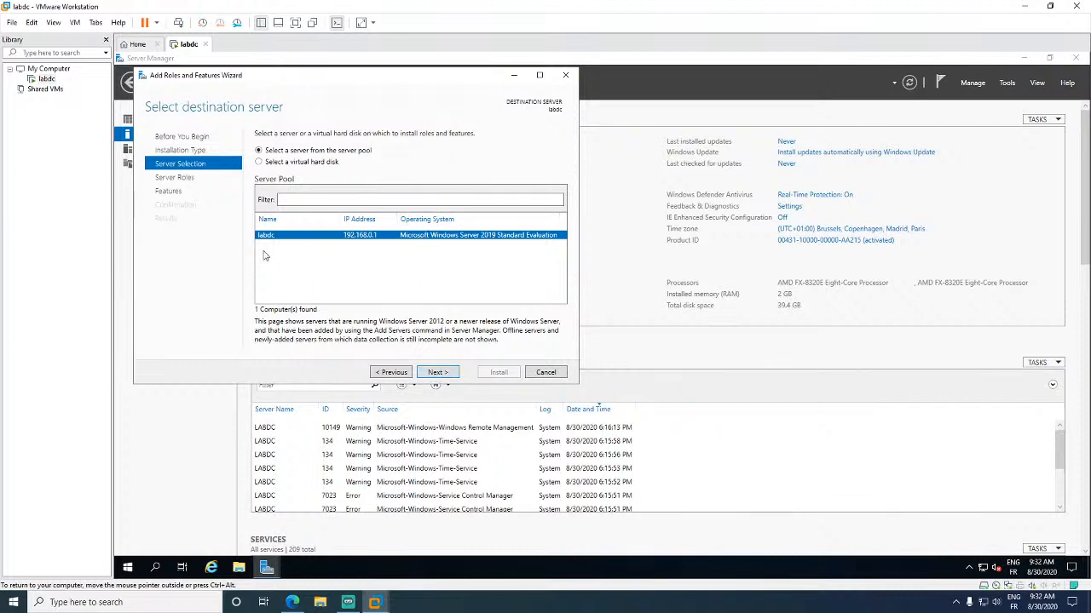
{"action": "left_click", "coordinate": [429, 375]}
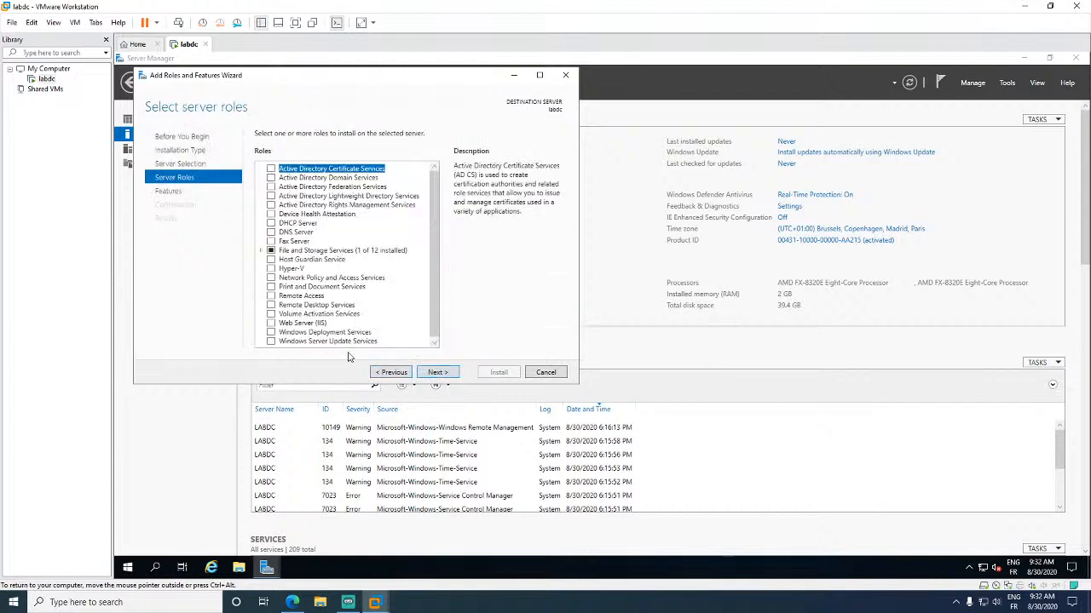
{"action": "left_click", "coordinate": [323, 179]}
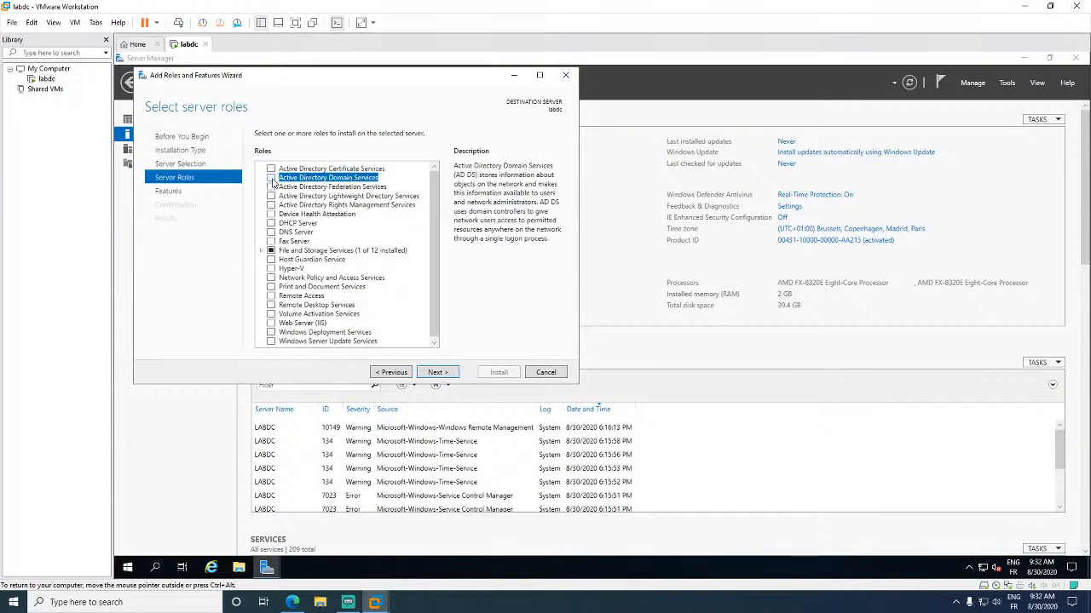
{"action": "left_click", "coordinate": [271, 179]}
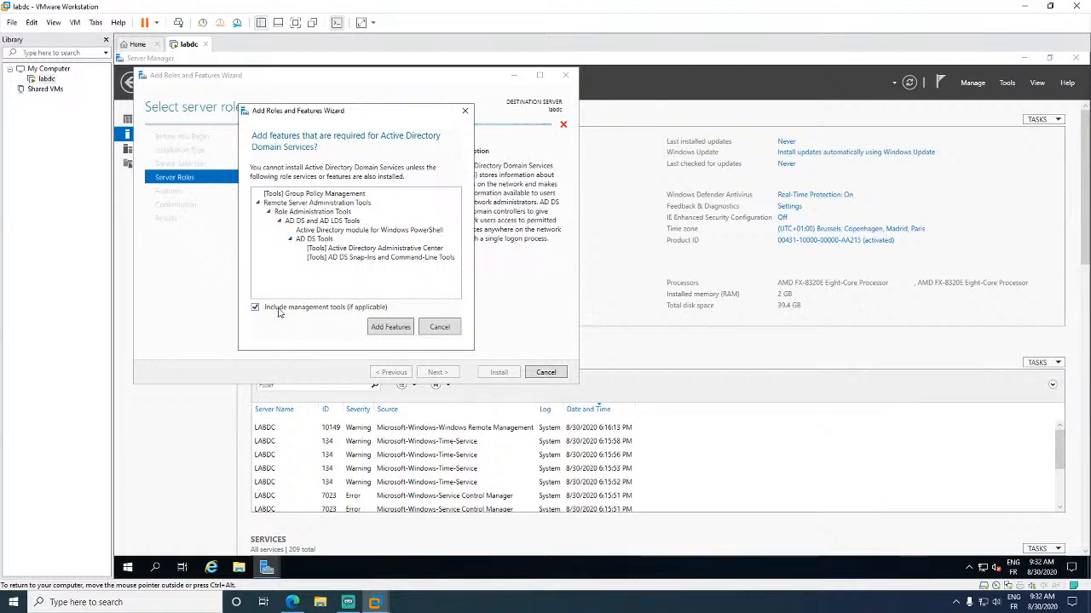
- Accept the required AD DS management tools and continue to Features
{"action": "left_click", "coordinate": [392, 331]}
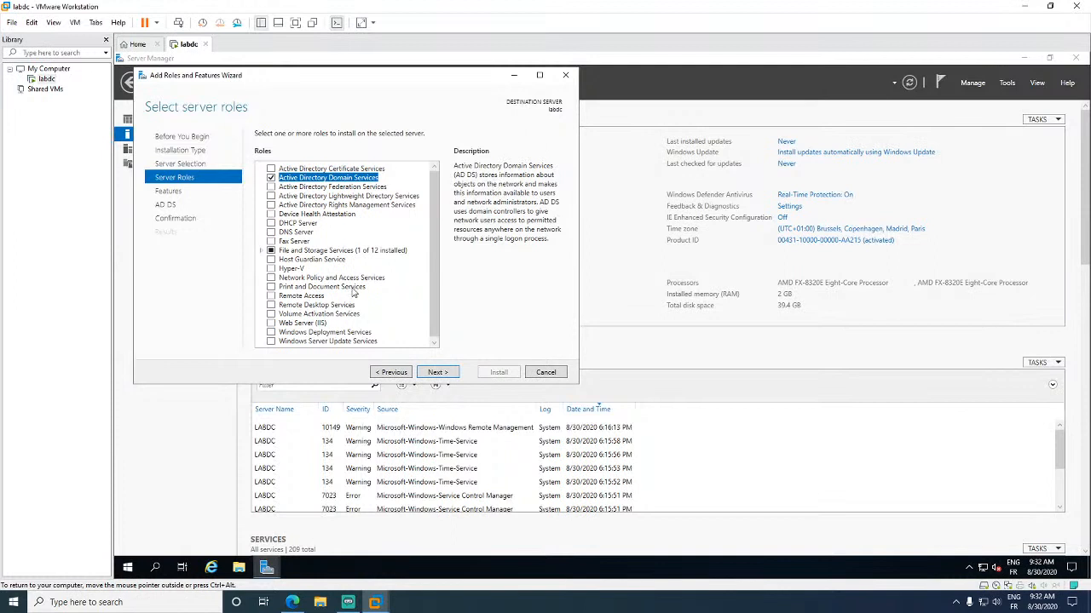
{"action": "scroll", "coordinate": [356, 293], "scroll_direction": "down", "scroll_amount": 1}
{"action": "scroll", "coordinate": [386, 300], "scroll_direction": "up", "scroll_amount": 1}
{"action": "left_click", "coordinate": [424, 375]}
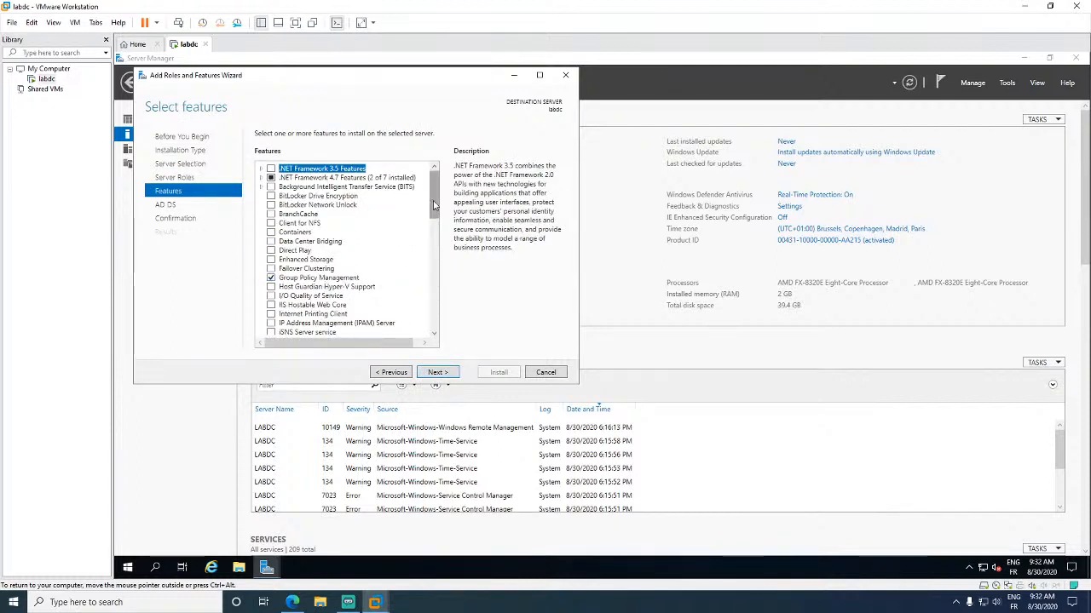
- Review the Remote Server Administration Tools for AD DS, then advance to the confirmation summary
{"action": "mouse_move", "coordinate": [433, 205]}
{"action": "left_mouse_down"}
{"action": "mouse_move", "coordinate": [444, 321]}
{"action": "mouse_move", "coordinate": [437, 183]}
{"action": "left_mouse_up"}
{"action": "left_click_drag", "start_coordinate": [437, 183], "coordinate": [433, 242]}
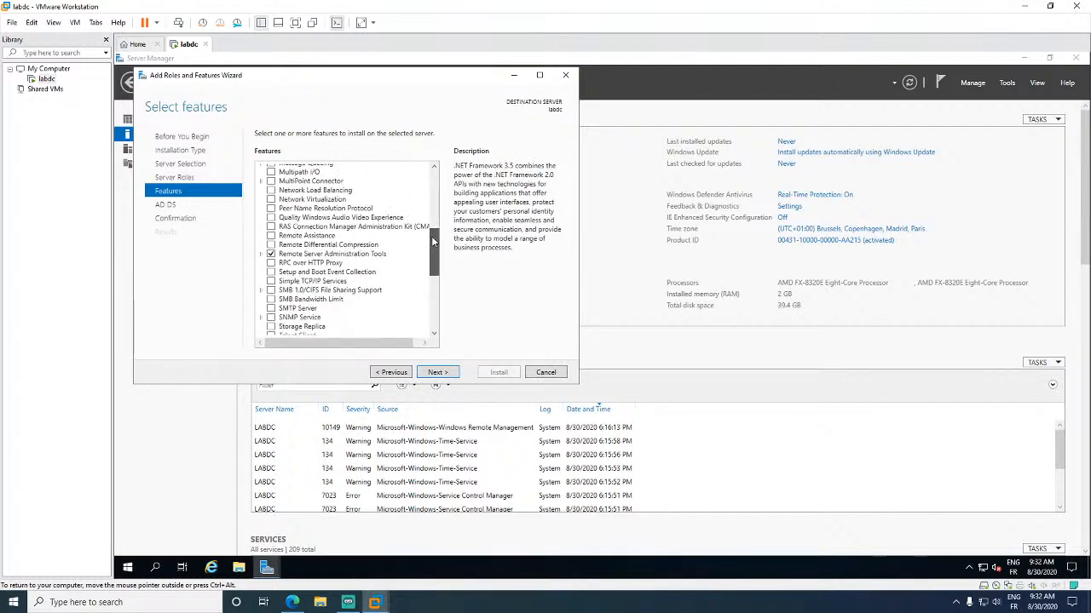
{"action": "left_click", "coordinate": [261, 254]}
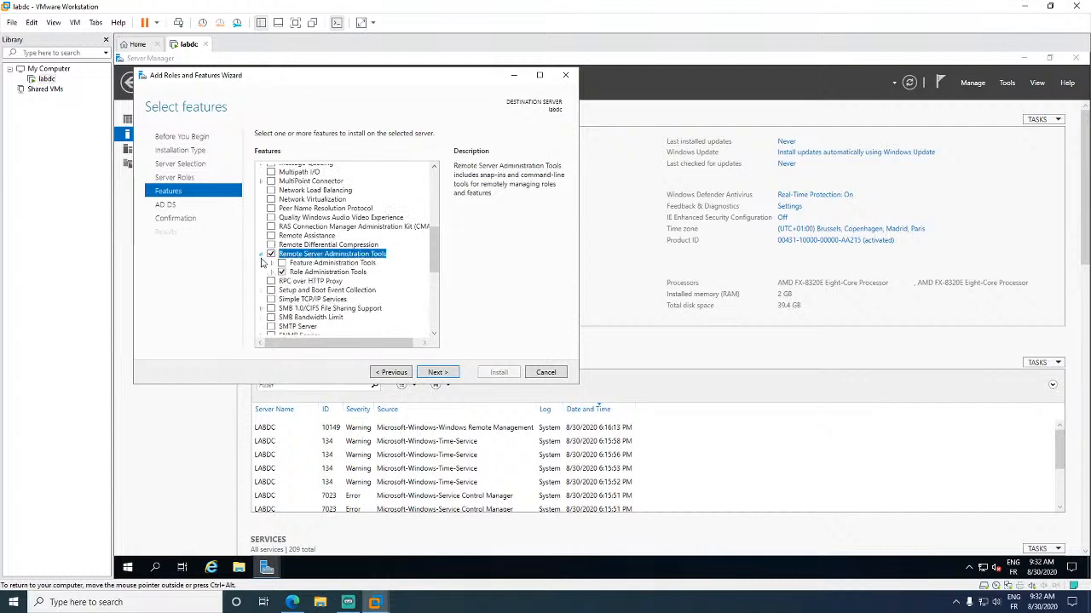
{"action": "left_click", "coordinate": [281, 271]}
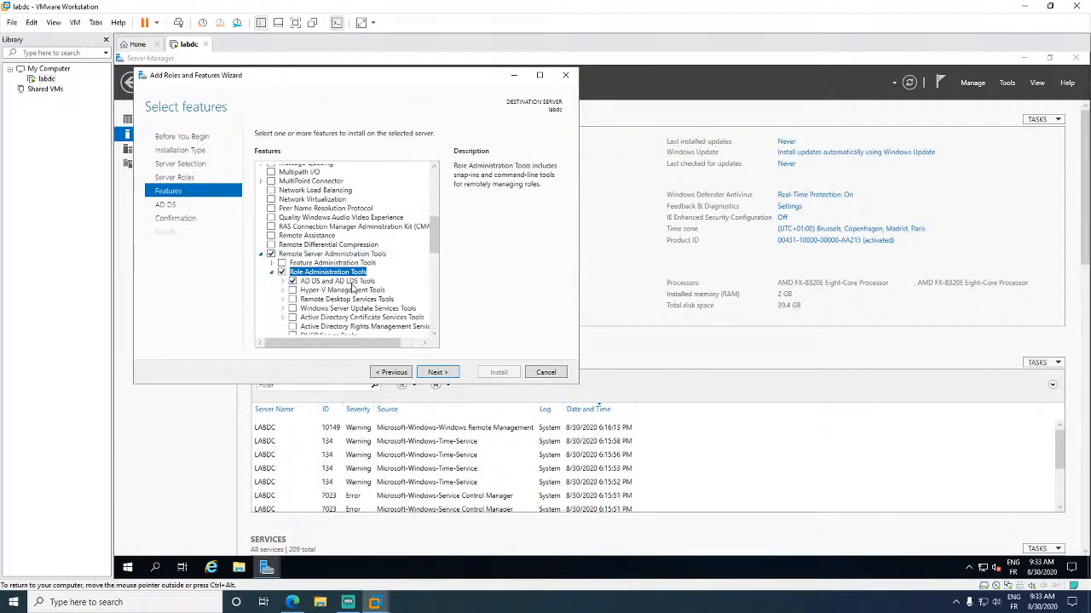
{"action": "left_click", "coordinate": [282, 284]}
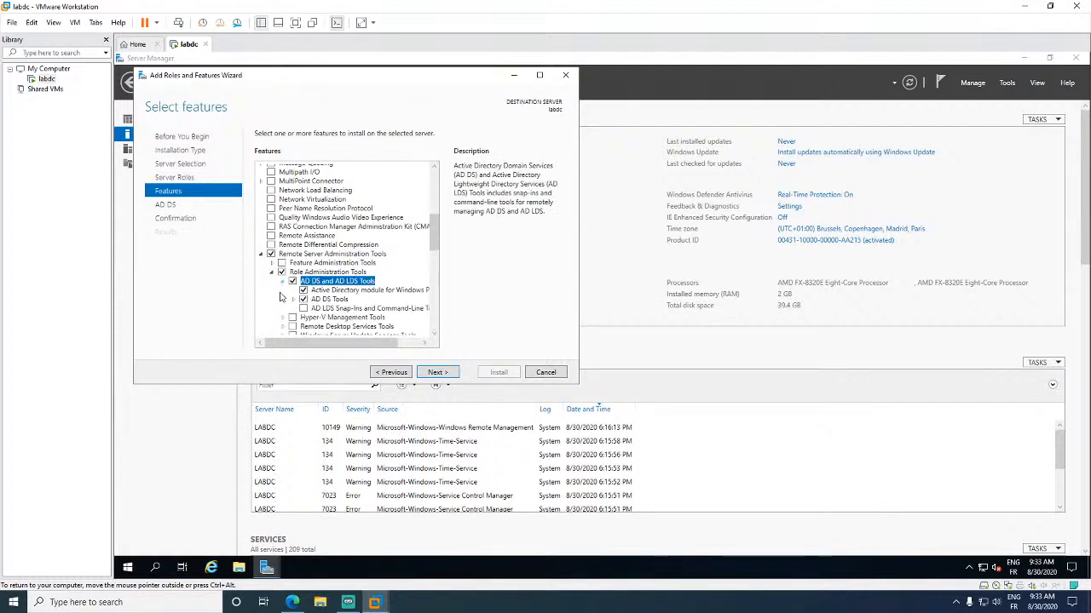
{"action": "scroll", "coordinate": [366, 315], "scroll_direction": "down", "scroll_amount": 12}
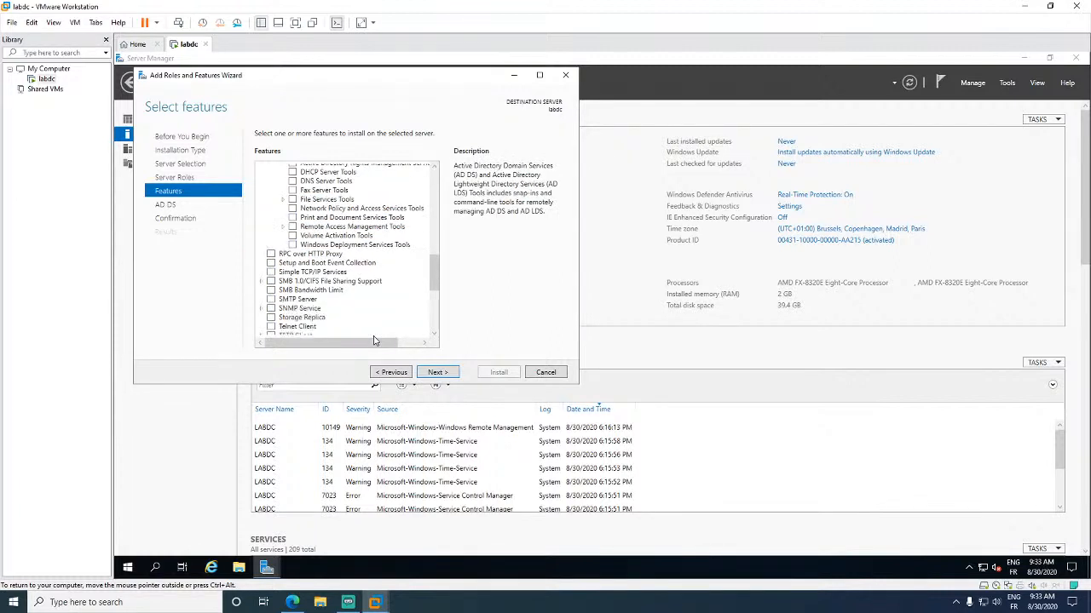
{"action": "left_click", "coordinate": [435, 373]}
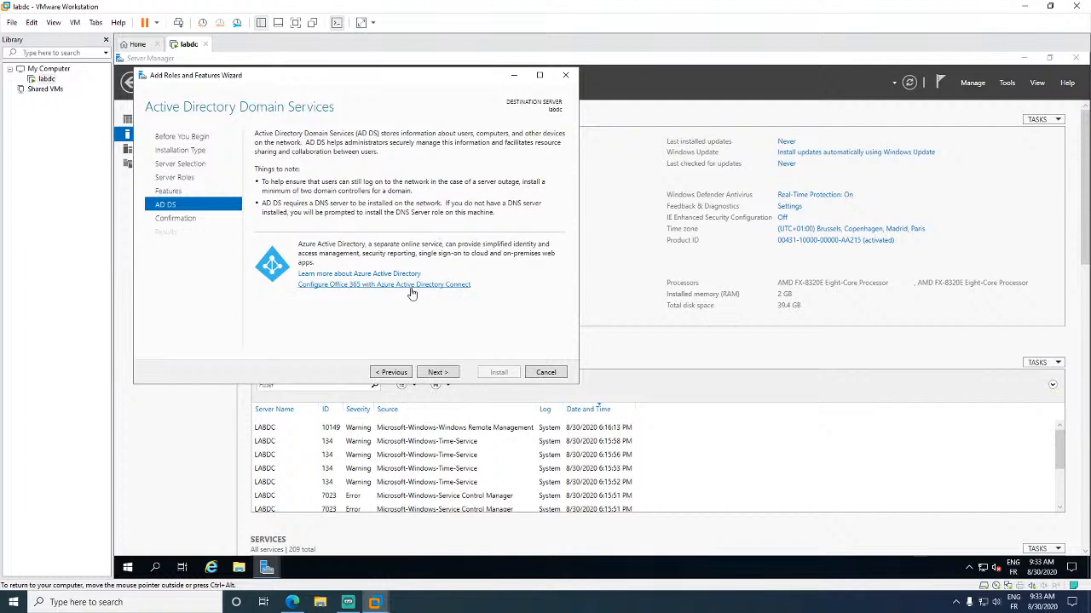
{"action": "left_click", "coordinate": [436, 373]}
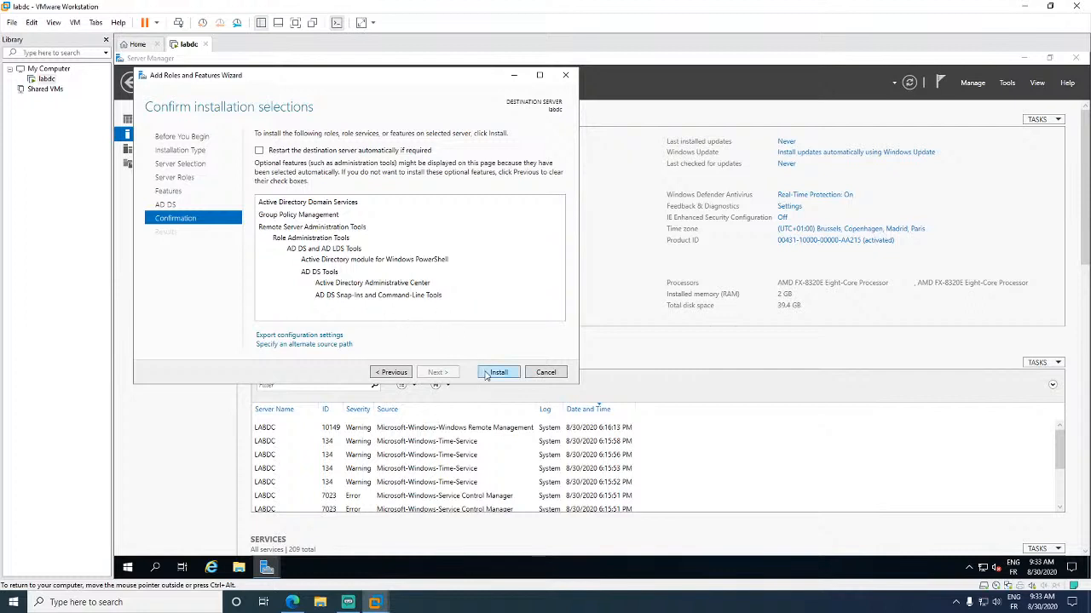
- Install AD DS and its management tools, waiting until installation succeeds
{"action": "left_click", "coordinate": [486, 375]}
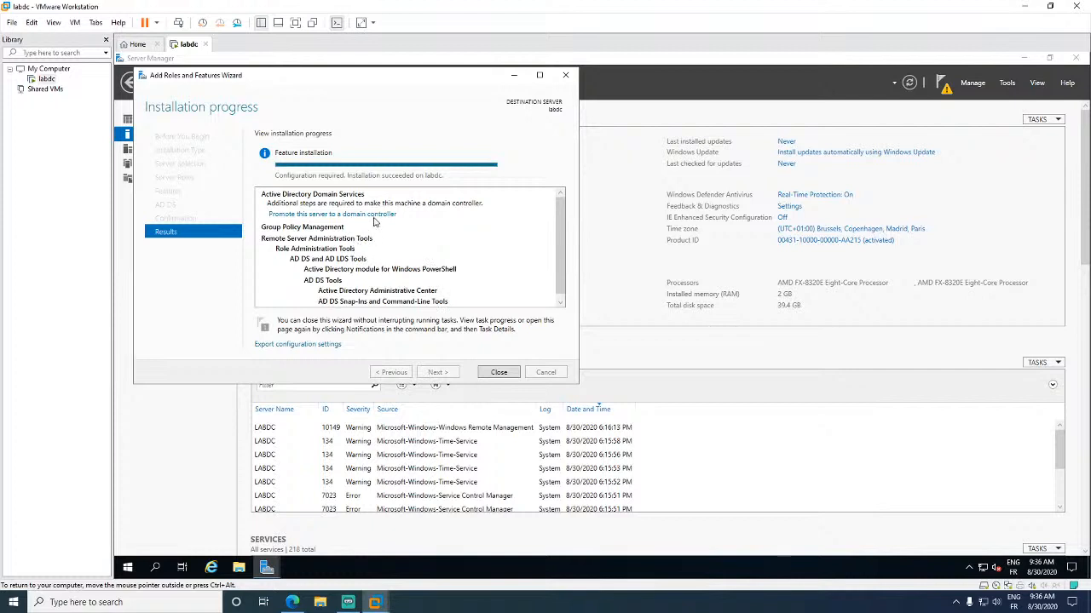
- Create a new forest with root domain name onair.local and continue
{"action": "scroll", "coordinate": [399, 239], "scroll_direction": "down", "scroll_amount": 1}
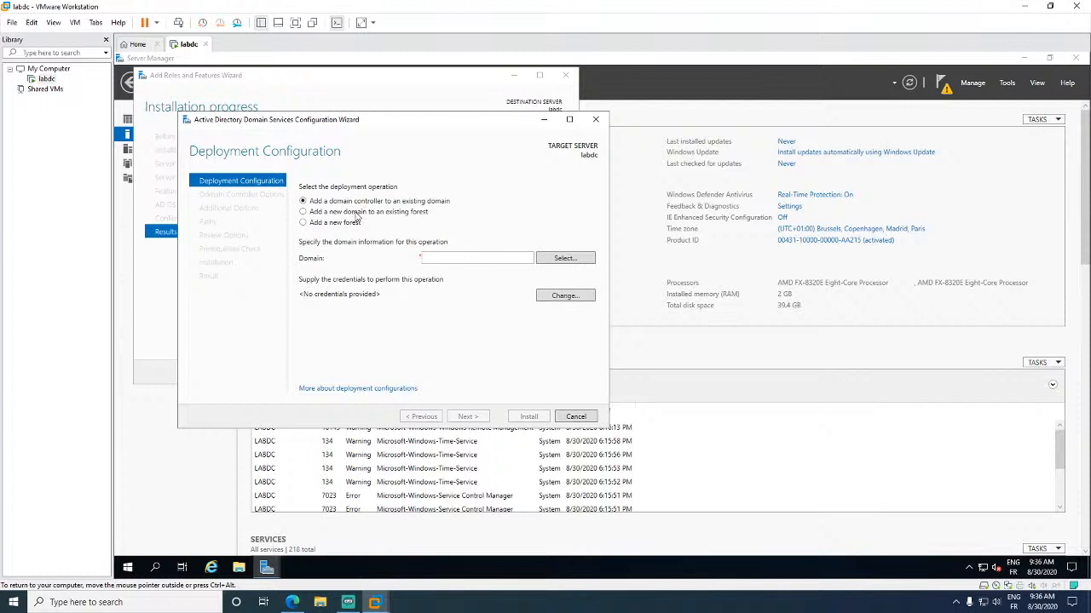
{"action": "left_click", "coordinate": [341, 222]}
{"action": "left_click", "coordinate": [477, 259]}
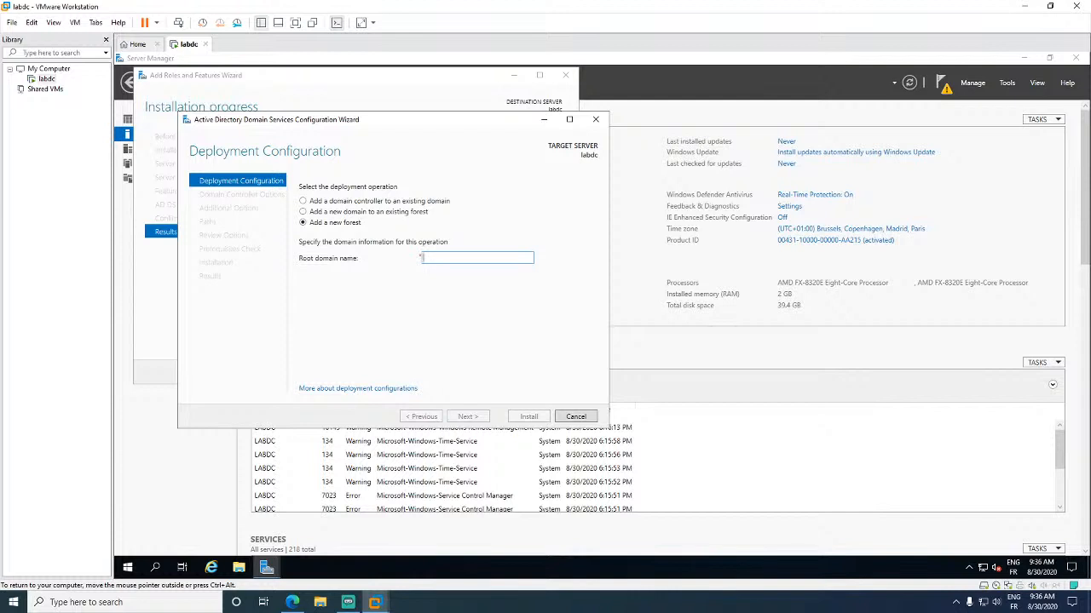
{"action": "type", "text": "onair"}
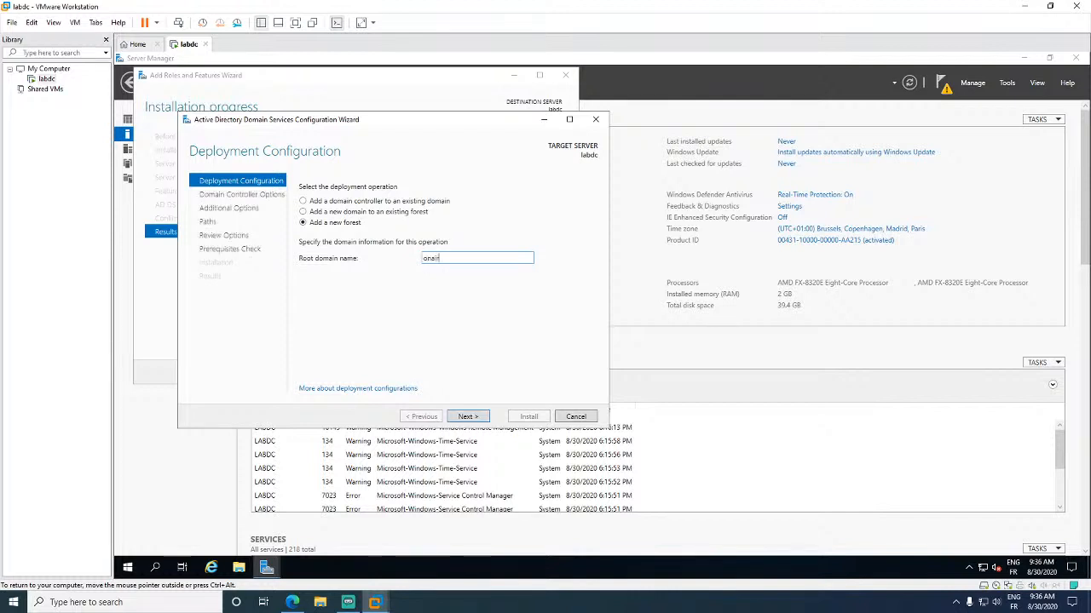
{"action": "type", "text": ".local"}
{"action": "left_click", "coordinate": [466, 421]}
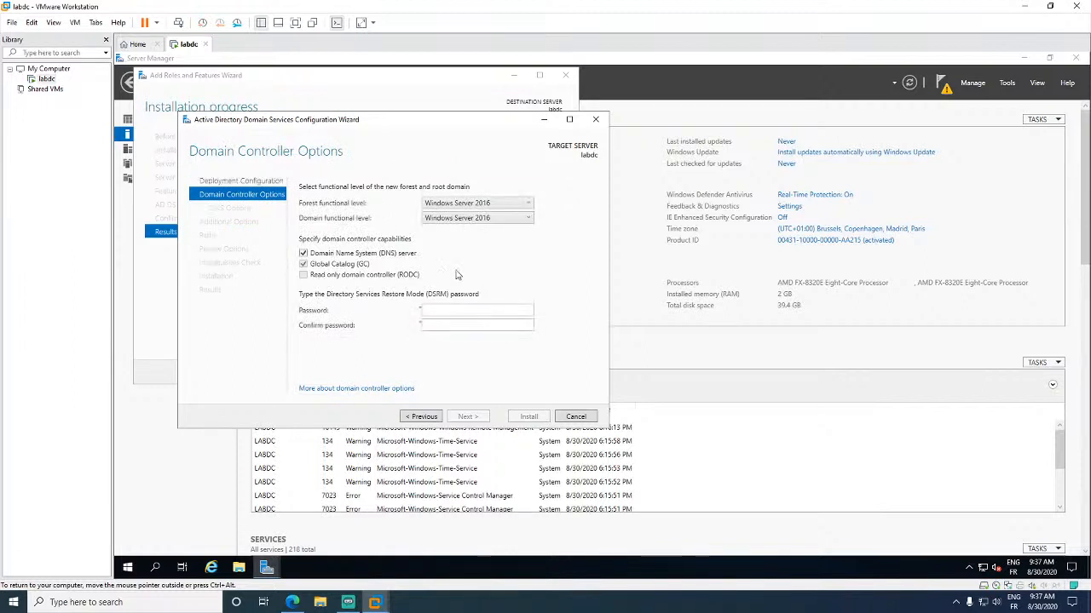
- Keep Windows Server 2016 functional levels and enter and confirm the DSRM password
{"action": "left_click", "coordinate": [525, 208]}
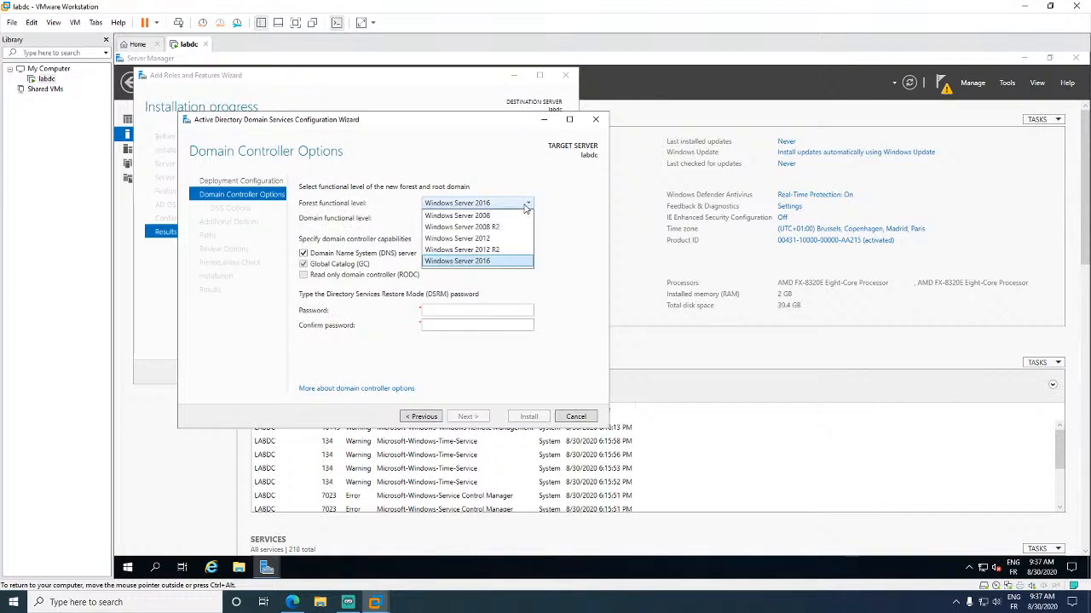
{"action": "left_click", "coordinate": [567, 203]}
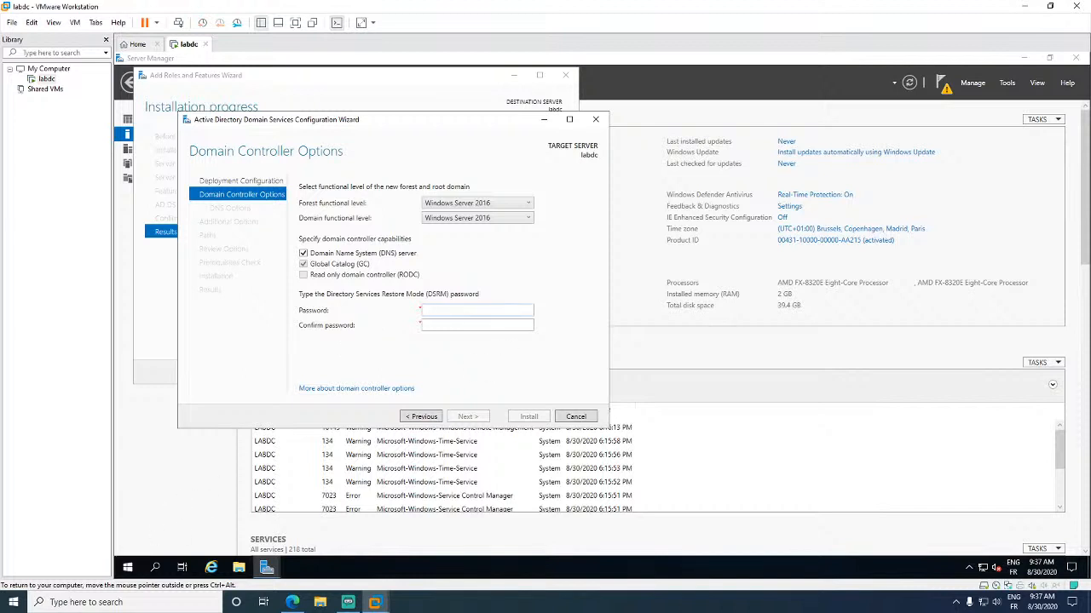
{"action": "type", "text": "*******"}
{"action": "key", "text": "Tab"}
{"action": "type", "text": "******"}
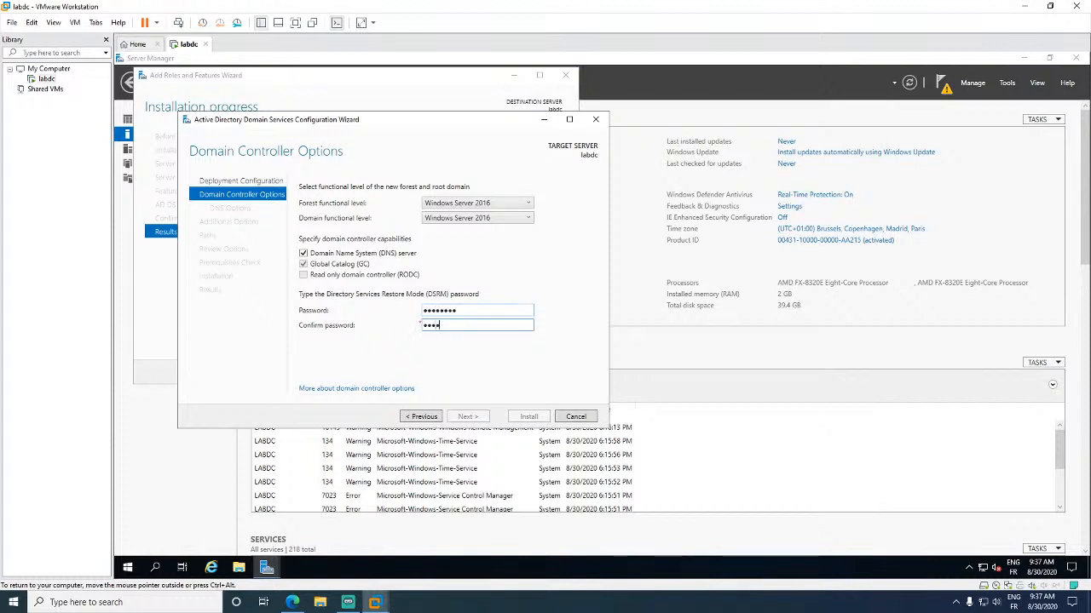
{"action": "key", "text": "BackSpace"}
{"action": "key", "text": "BackSpace"}
{"action": "key", "text": "BackSpace"}
{"action": "key", "text": "BackSpace"}
{"action": "key", "text": "BackSpace"}
{"action": "key", "text": "BackSpace"}
{"action": "key", "text": "BackSpace"}
{"action": "type", "text": "********"}
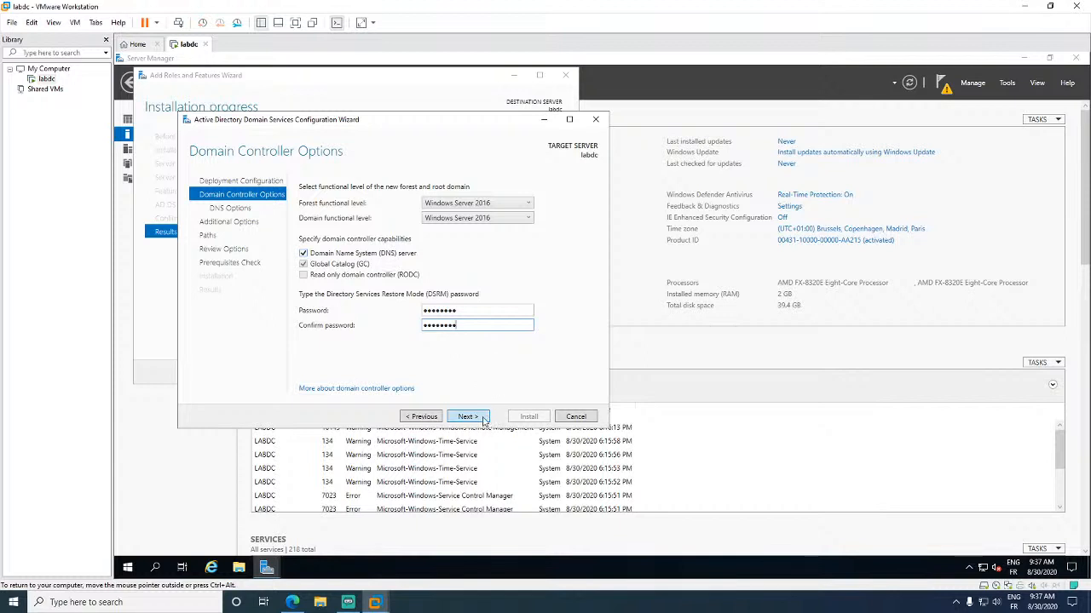
- Accept default DNS options, NetBIOS name ONAIR and default NTDS/SYSVOL paths
{"action": "left_click", "coordinate": [482, 419]}
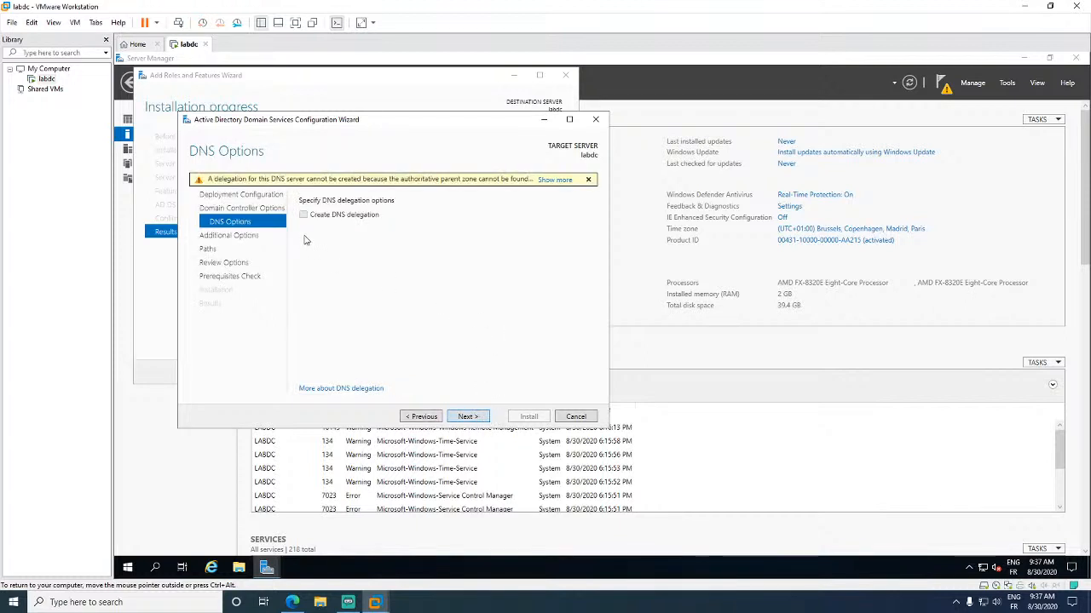
{"action": "left_click", "coordinate": [465, 417]}
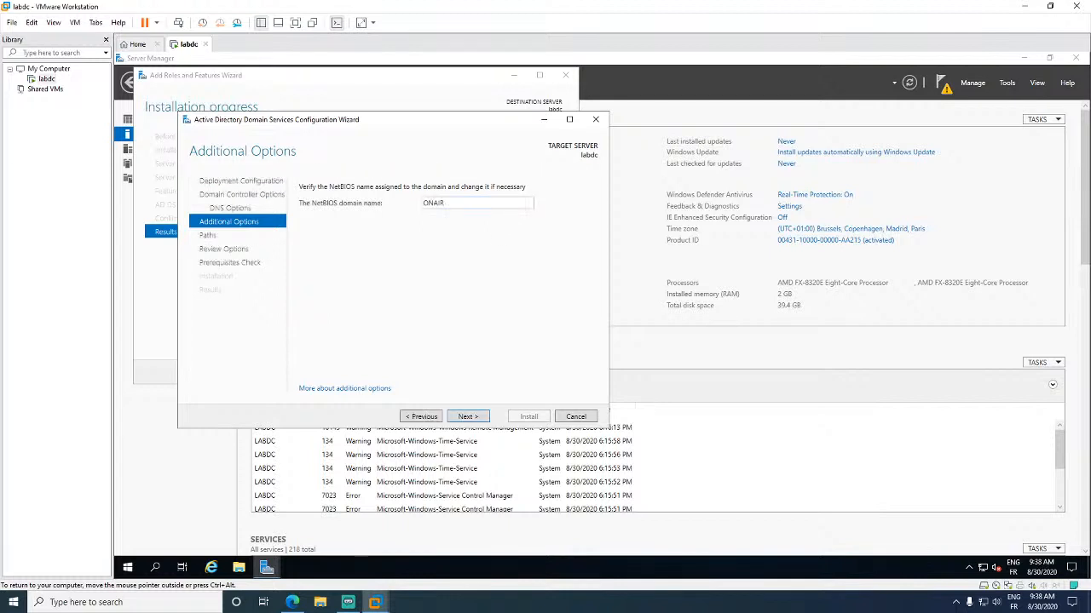
{"action": "left_click", "coordinate": [469, 419]}
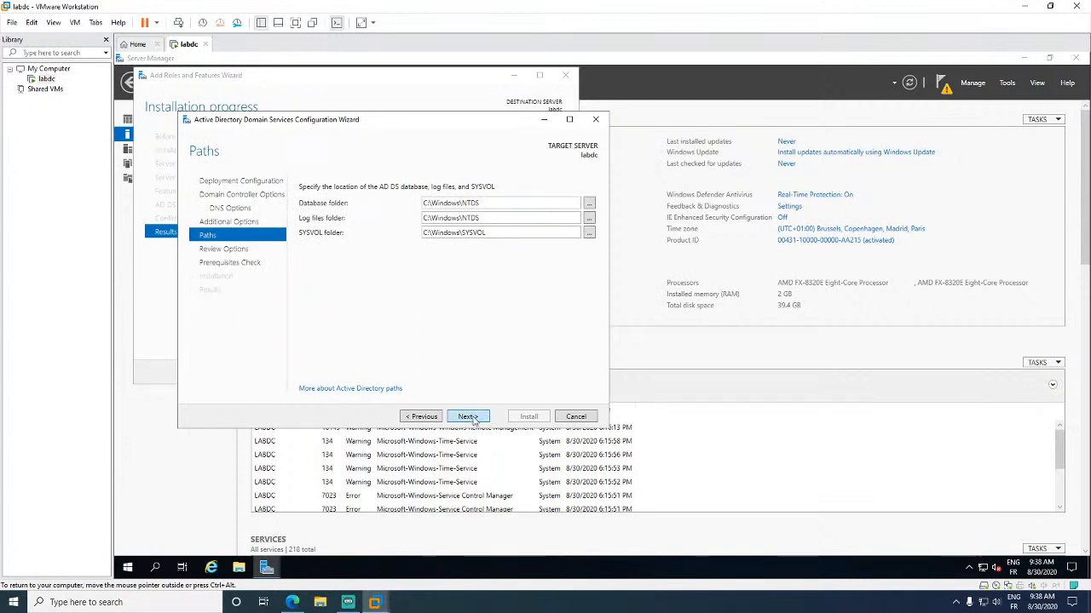
{"action": "left_click", "coordinate": [471, 418]}
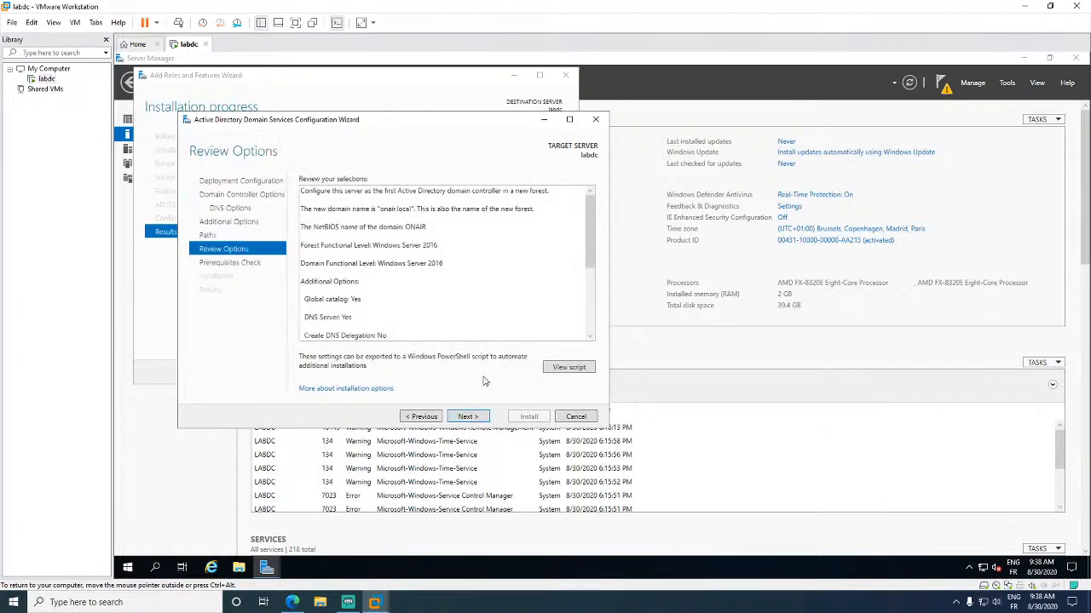
- Run the prerequisites check and scroll the results to confirm all checks passed
{"action": "mouse_move", "coordinate": [587, 226]}
{"action": "left_mouse_down"}
{"action": "mouse_move", "coordinate": [599, 304]}
{"action": "mouse_move", "coordinate": [593, 221]}
{"action": "left_mouse_up"}
{"action": "left_click", "coordinate": [468, 417]}
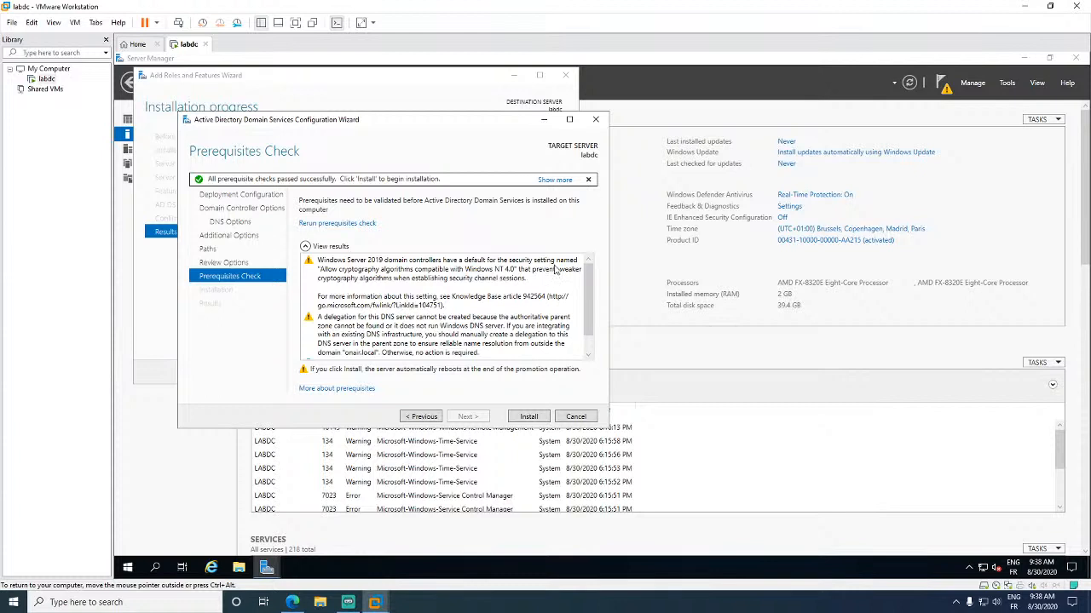
{"action": "mouse_move", "coordinate": [589, 274]}
{"action": "left_mouse_down"}
{"action": "mouse_move", "coordinate": [591, 284]}
{"action": "mouse_move", "coordinate": [590, 268]}
{"action": "left_mouse_up"}
{"action": "scroll", "coordinate": [389, 282], "scroll_direction": "down", "scroll_amount": 2}
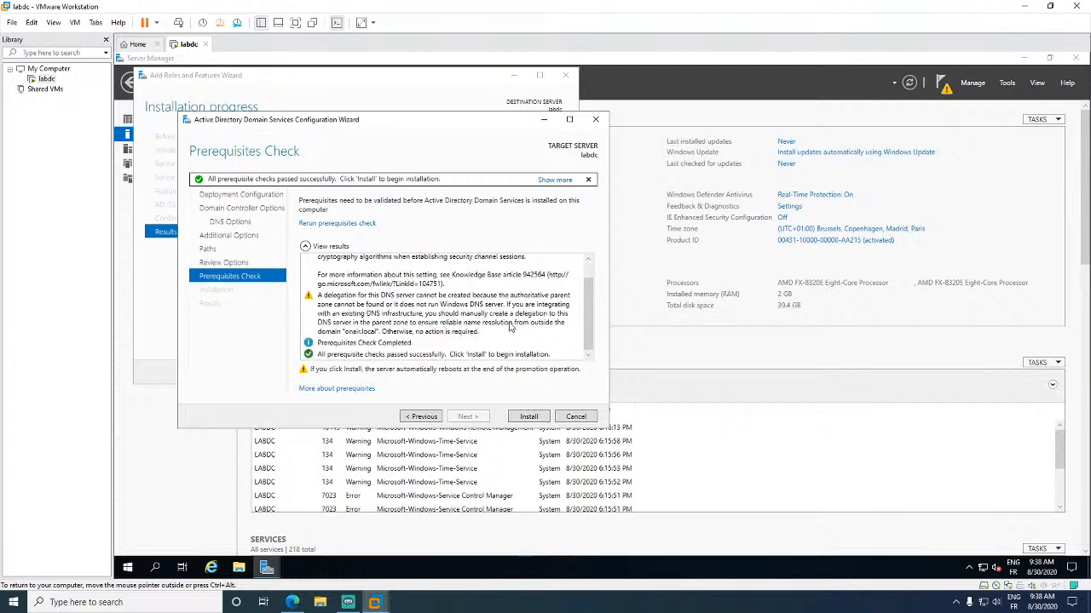
{"action": "scroll", "coordinate": [594, 286], "scroll_direction": "up", "scroll_amount": 1}
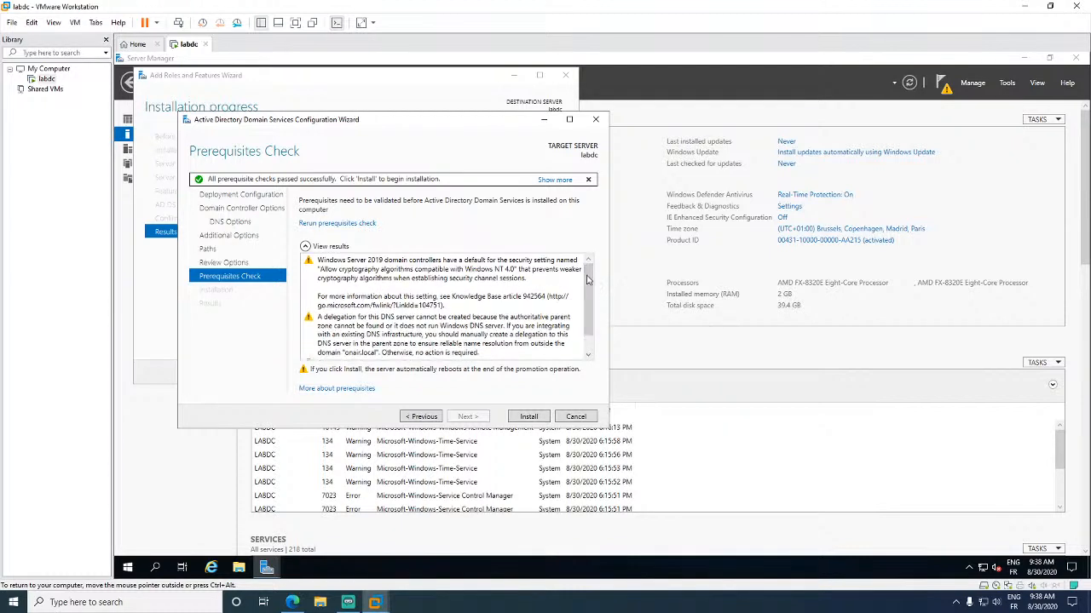
{"action": "scroll", "coordinate": [588, 307], "scroll_direction": "down", "scroll_amount": 1}
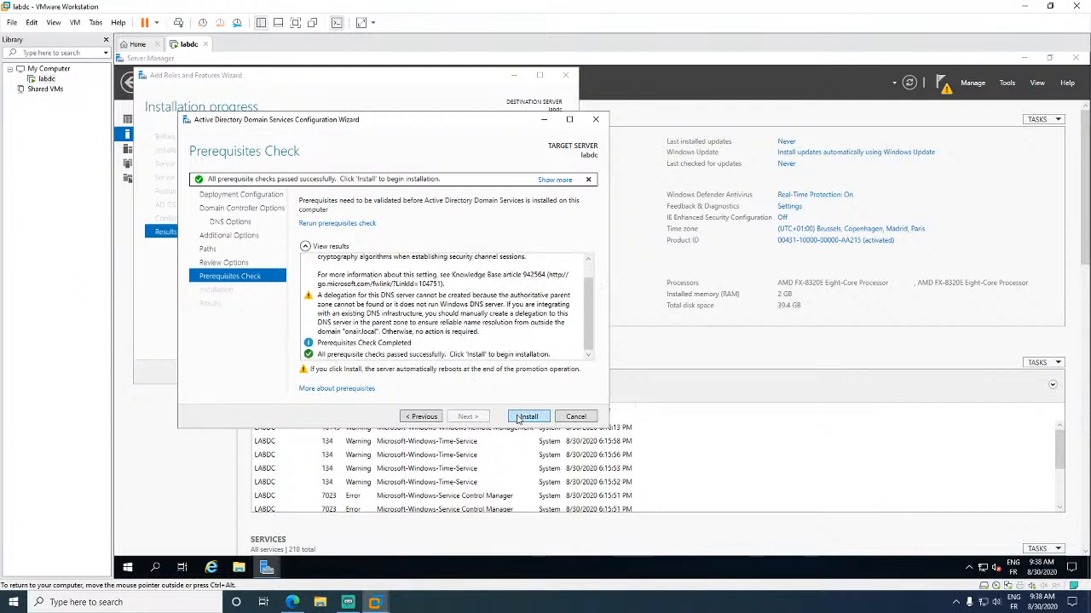
- Install the domain controller promotion and let labdc reboot to its lock screen
{"action": "left_click", "coordinate": [528, 417]}
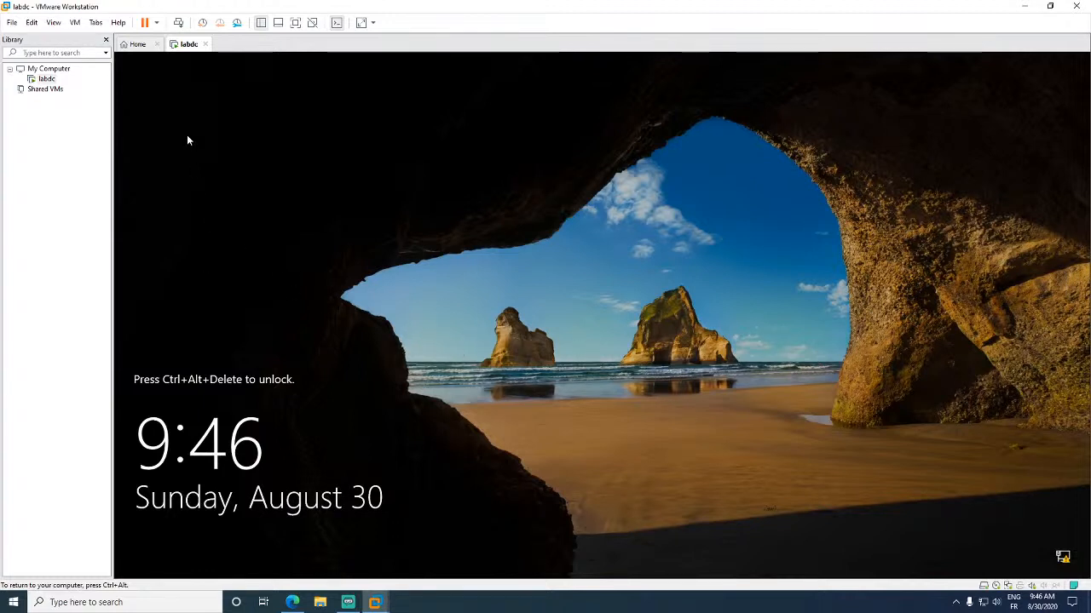
- Sign in to labdc with the Administrator password via Ctrl+Alt+Del, revealing it to check before submitting
{"action": "left_click", "coordinate": [178, 22]}
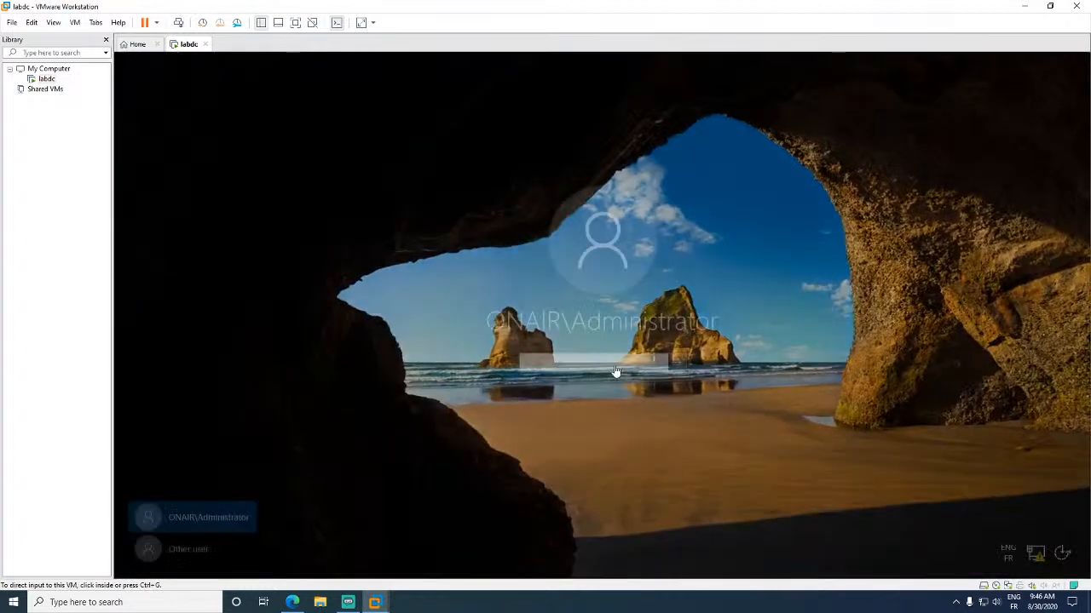
{"action": "left_click", "coordinate": [590, 362]}
{"action": "type", "text": "••"}
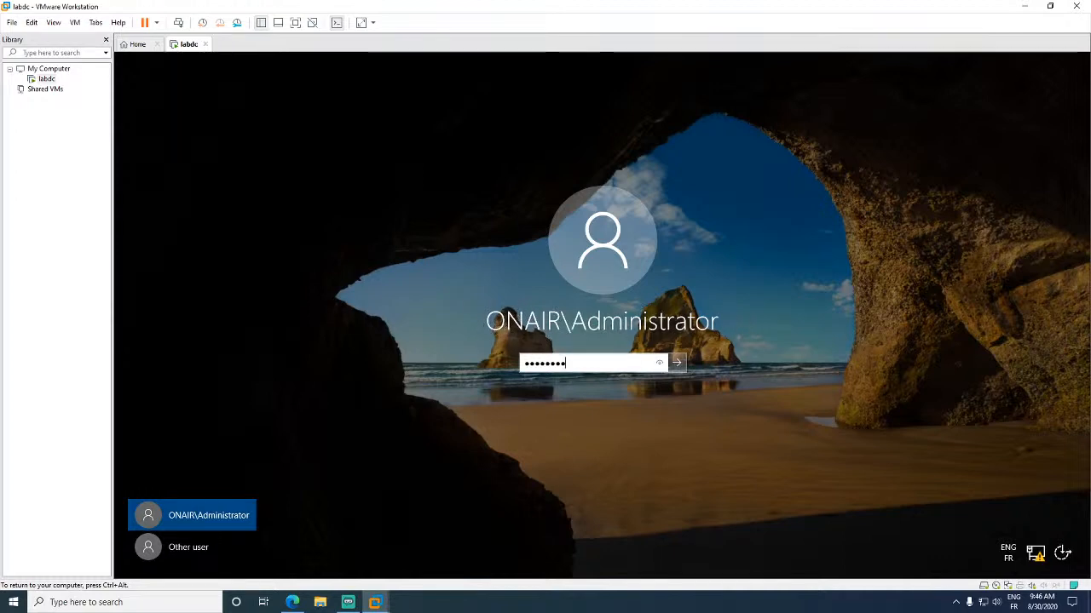
{"action": "left_click", "coordinate": [662, 365]}
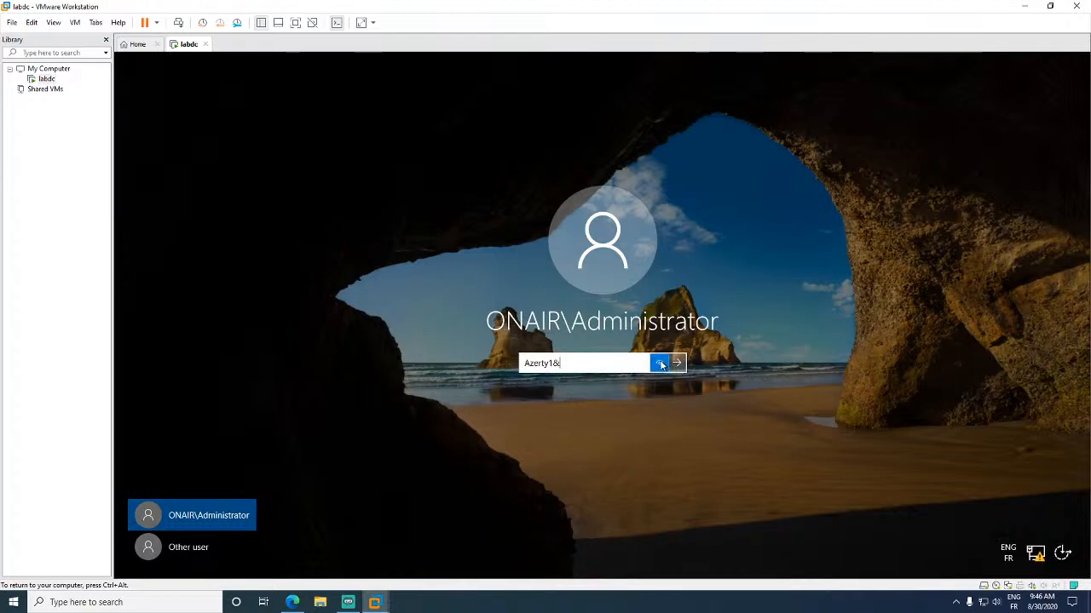
{"action": "left_click", "coordinate": [676, 364]}
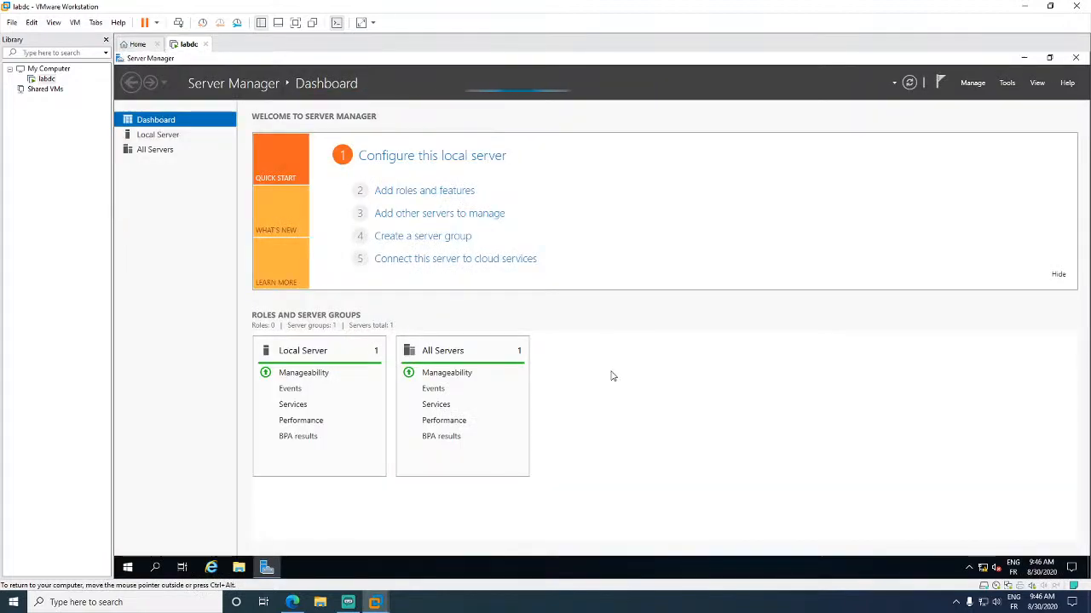
- Inspect the Ethernet0 adapter's IPv4 preferred DNS address from Local Server, then cancel out unchanged
{"action": "left_click", "coordinate": [180, 139]}
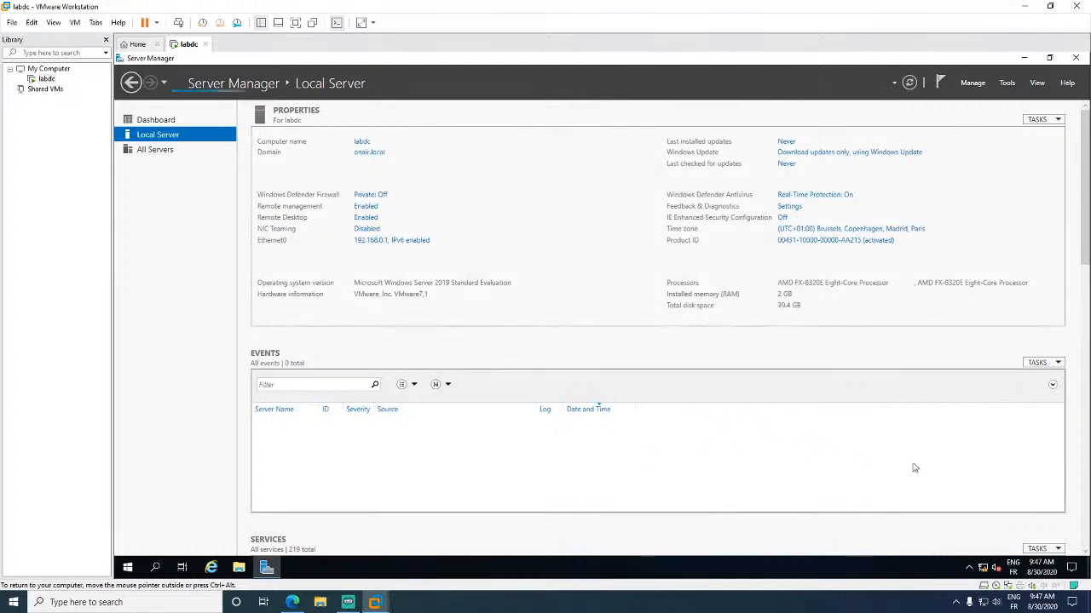
{"action": "left_click", "coordinate": [391, 244]}
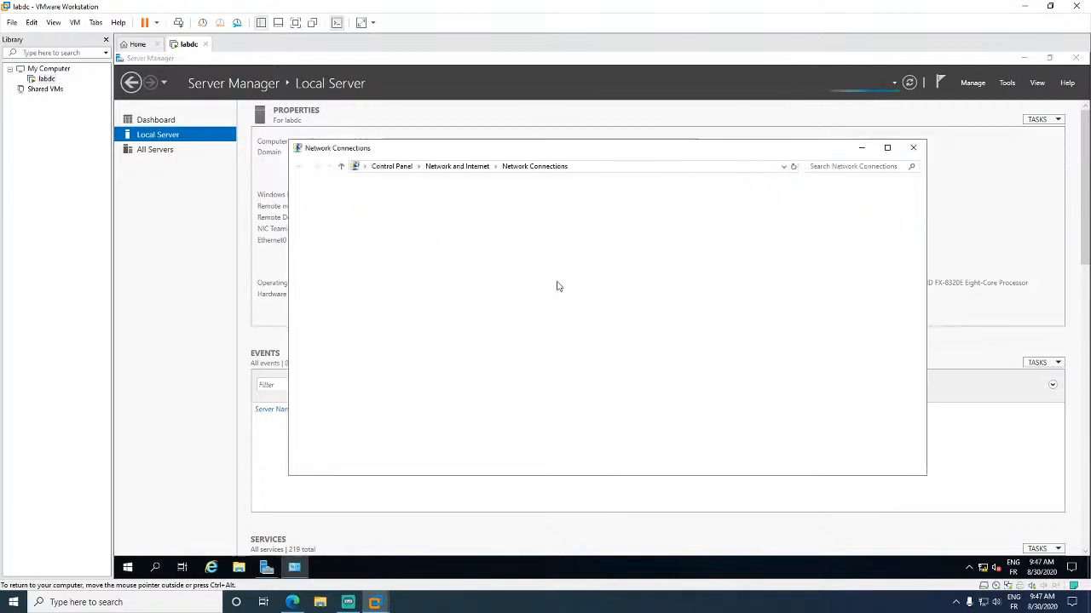
{"action": "double_click", "coordinate": [388, 226]}
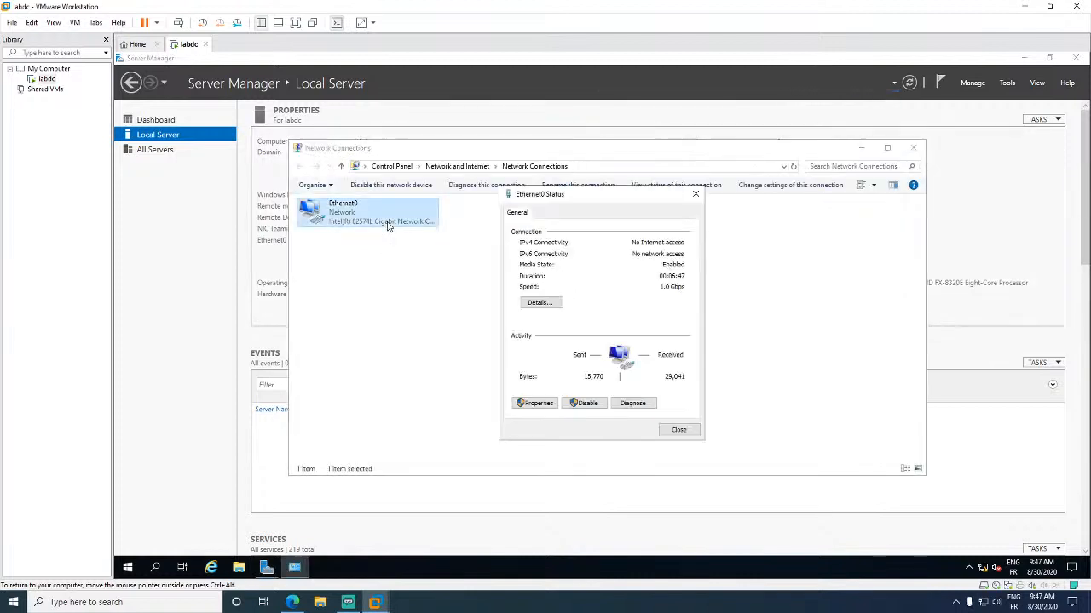
{"action": "left_click", "coordinate": [535, 404]}
{"action": "double_click", "coordinate": [593, 327]}
{"action": "double_click", "coordinate": [707, 419]}
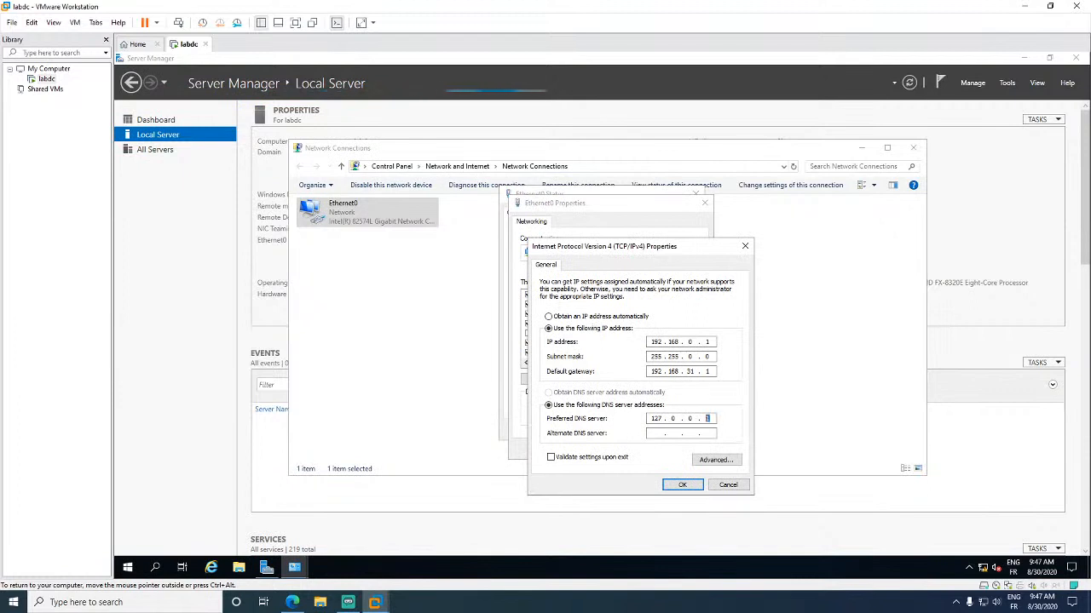
{"action": "double_click", "coordinate": [656, 419]}
{"action": "double_click", "coordinate": [673, 418]}
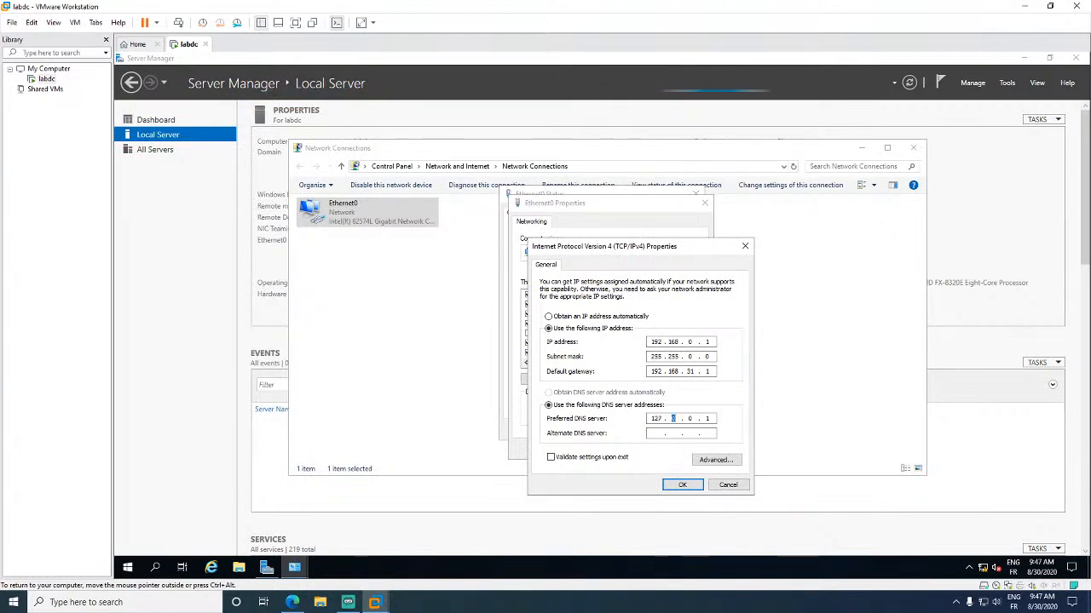
{"action": "double_click", "coordinate": [707, 418]}
{"action": "left_click", "coordinate": [728, 485]}
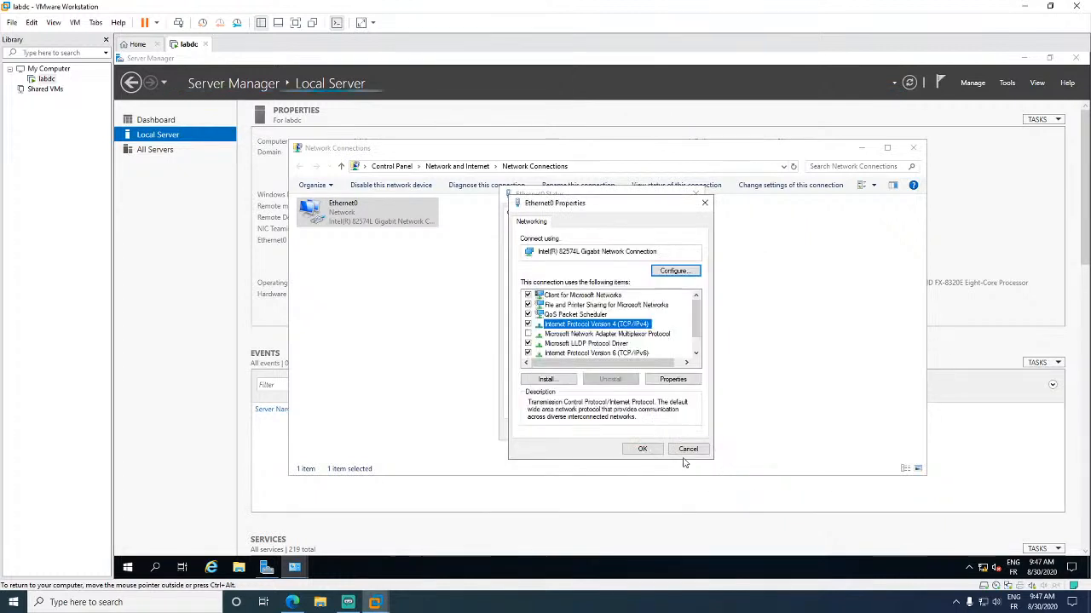
{"action": "left_click", "coordinate": [687, 450]}
{"action": "left_click", "coordinate": [681, 437]}
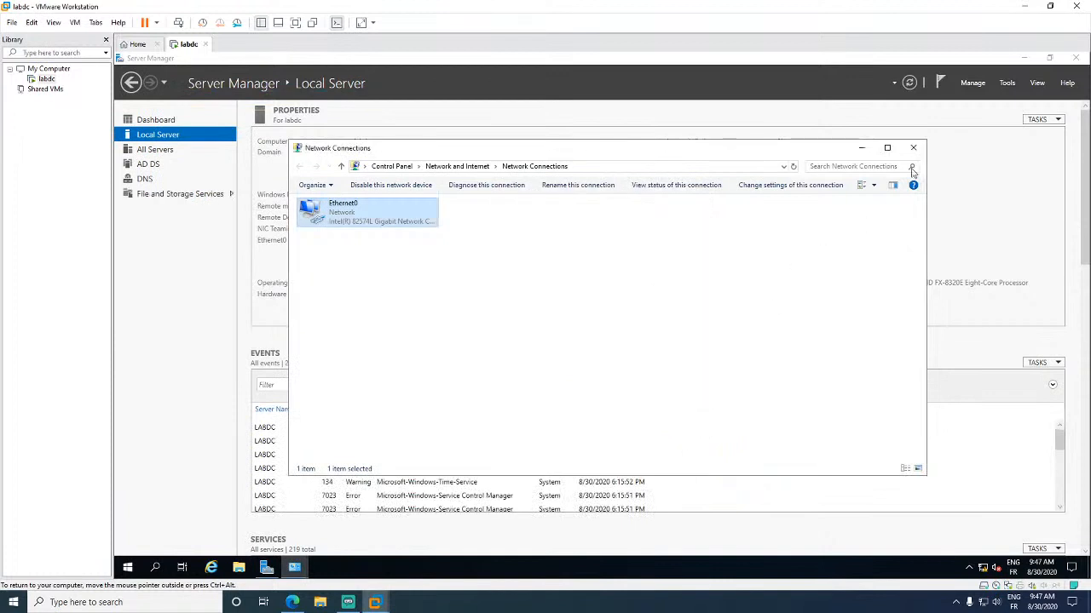
- Recheck Ethernet0's IPv4 settings from its context menu, cancel, and close Network Connections
{"action": "right_click", "coordinate": [398, 219]}
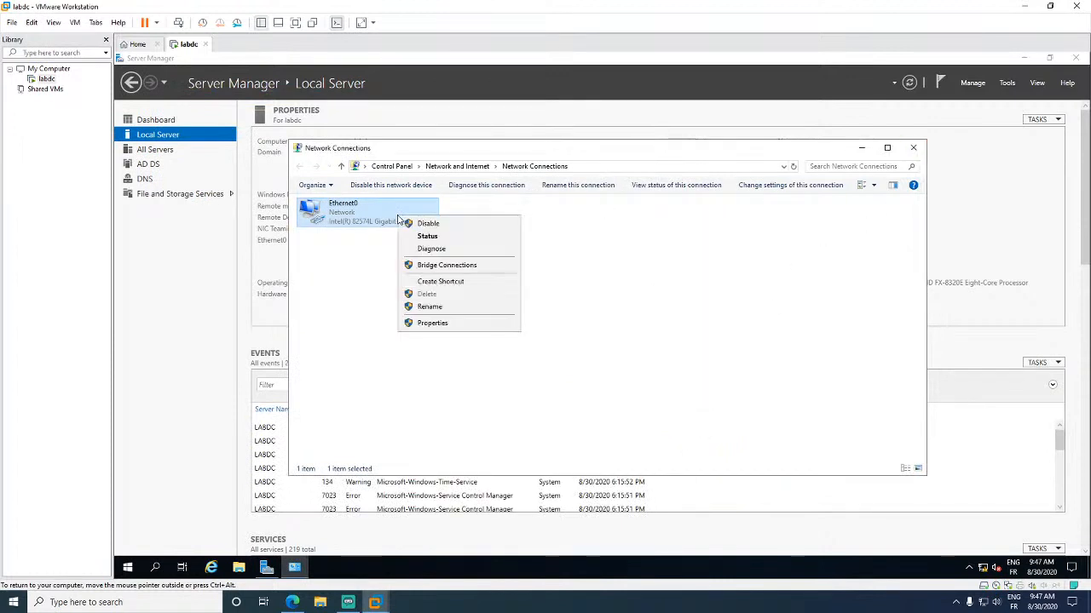
{"action": "left_click", "coordinate": [436, 322]}
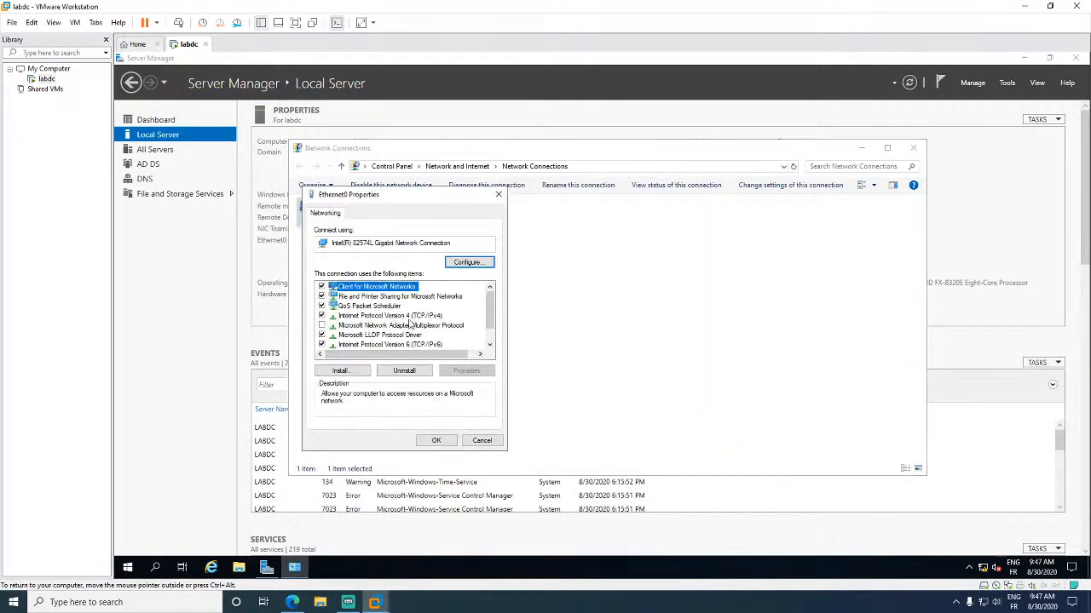
{"action": "double_click", "coordinate": [410, 316]}
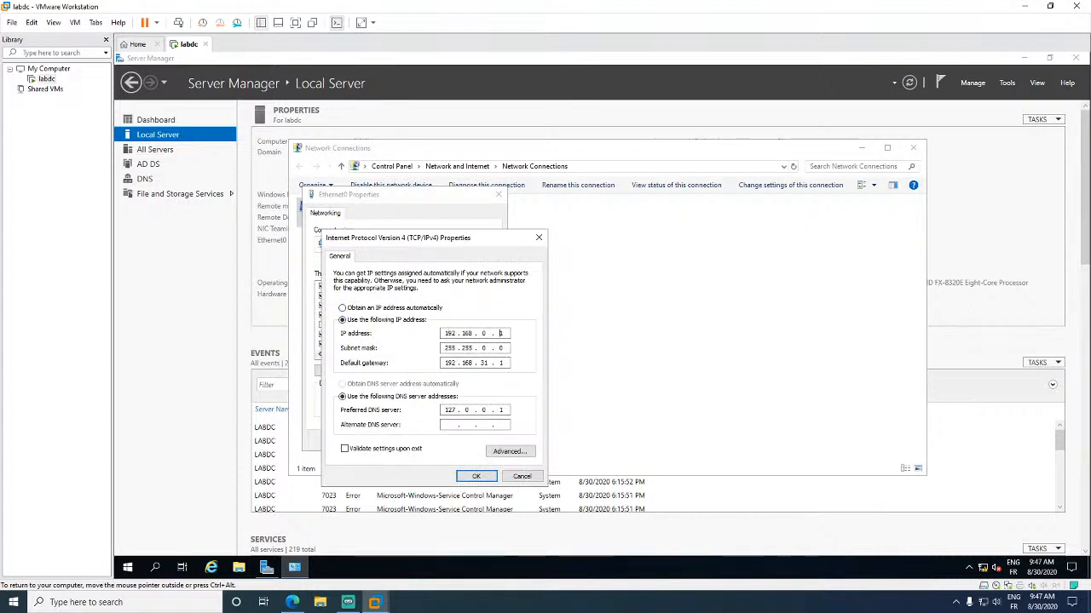
{"action": "left_click", "coordinate": [522, 475]}
{"action": "left_click", "coordinate": [481, 441]}
{"action": "left_click", "coordinate": [803, 219]}
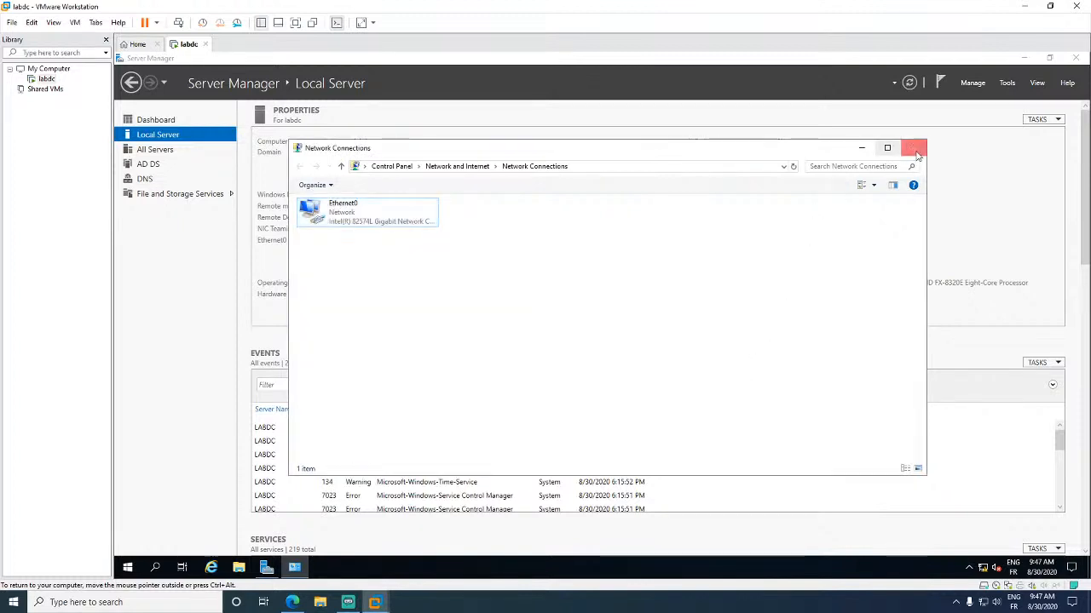
{"action": "left_click", "coordinate": [913, 148]}
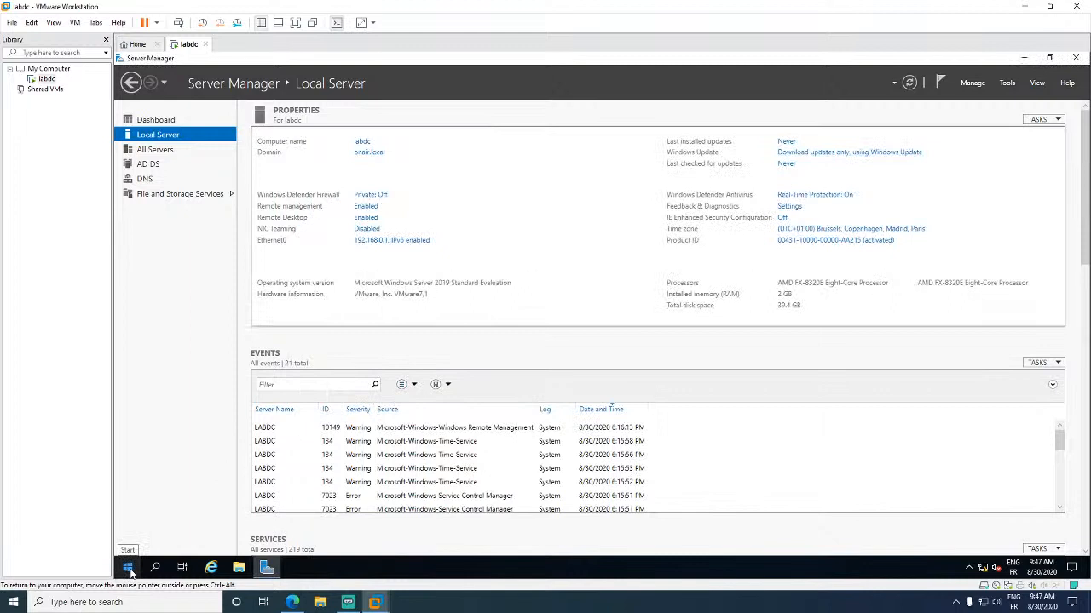
- Launch DNS Manager from Server Manager Tools and browse the LABDC tree to the empty Reverse Lookup Zones
{"action": "left_click", "coordinate": [1006, 83]}
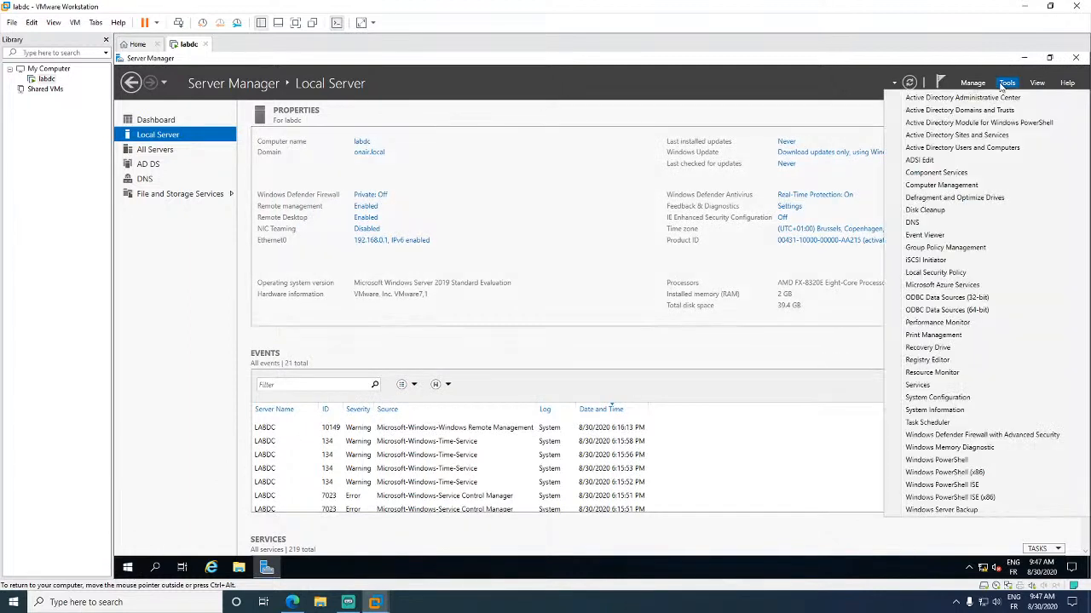
{"action": "left_click", "coordinate": [927, 222]}
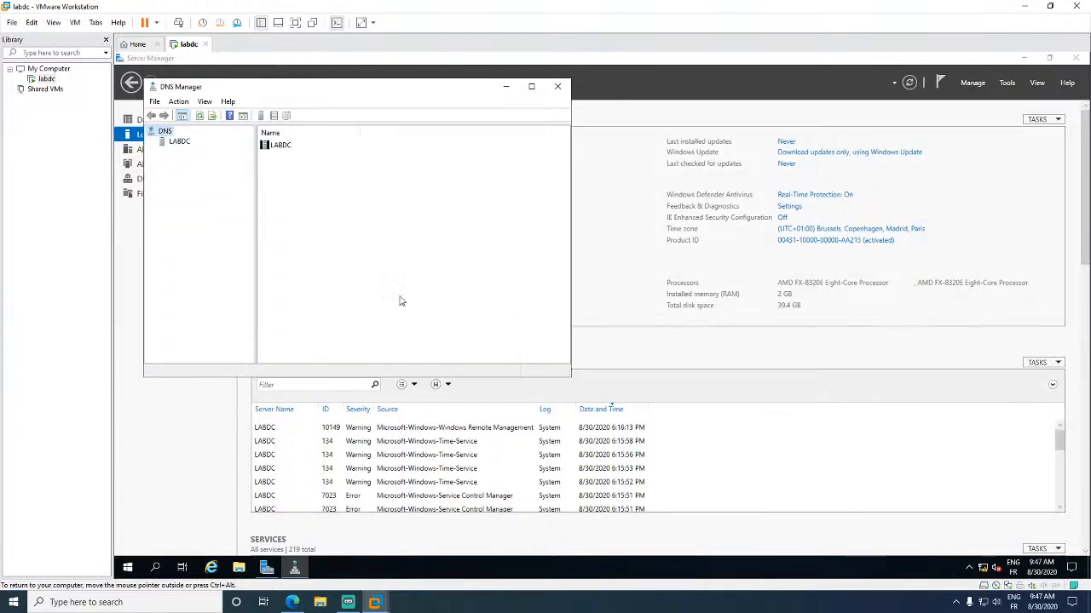
{"action": "left_click", "coordinate": [179, 142]}
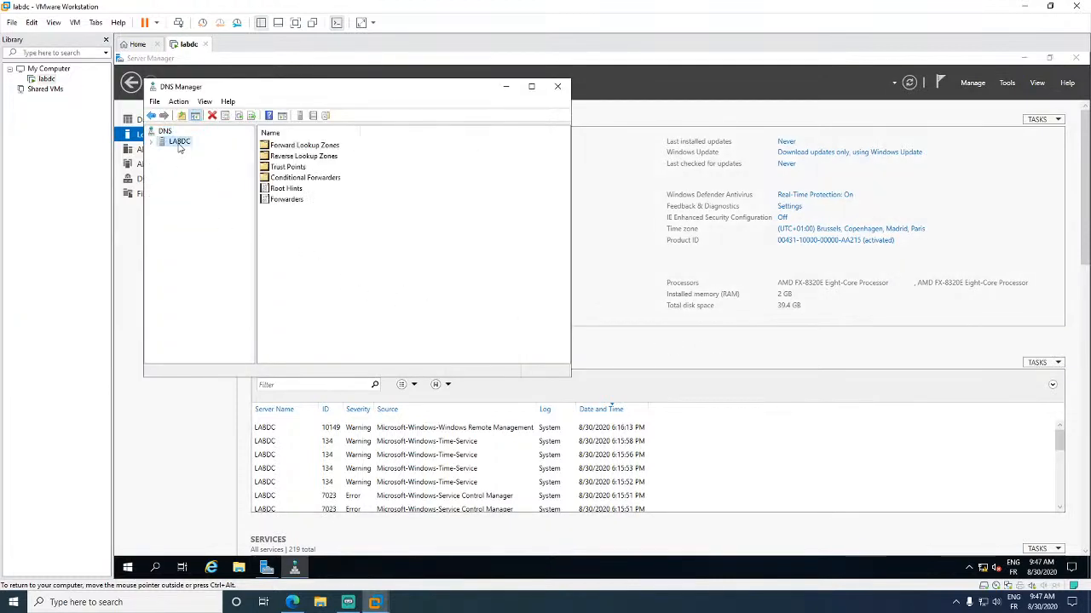
{"action": "double_click", "coordinate": [179, 143]}
{"action": "double_click", "coordinate": [189, 153]}
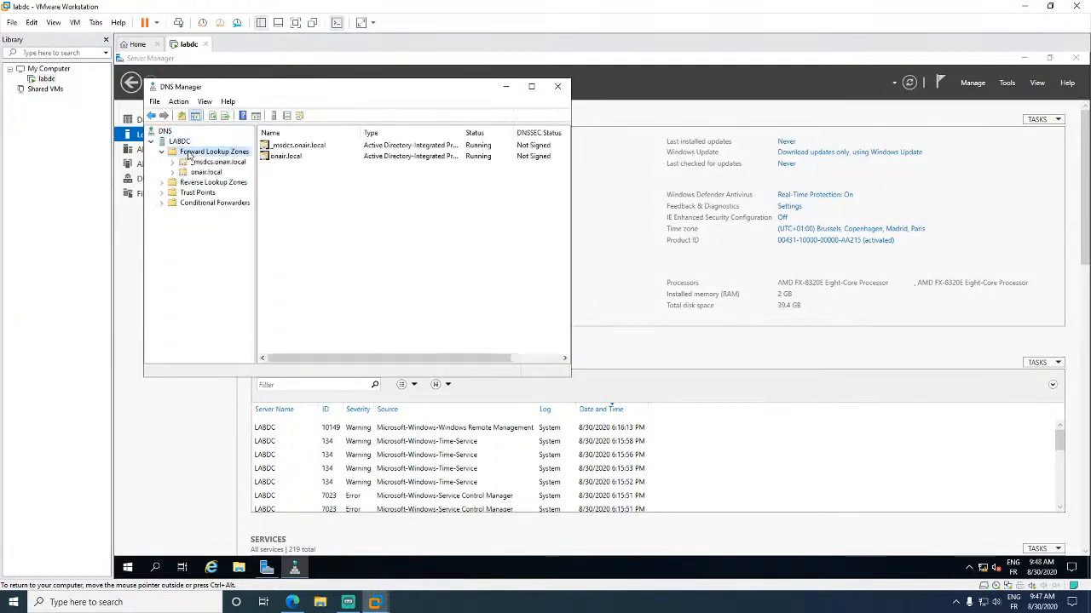
{"action": "left_click", "coordinate": [218, 183]}
{"action": "double_click", "coordinate": [207, 172]}
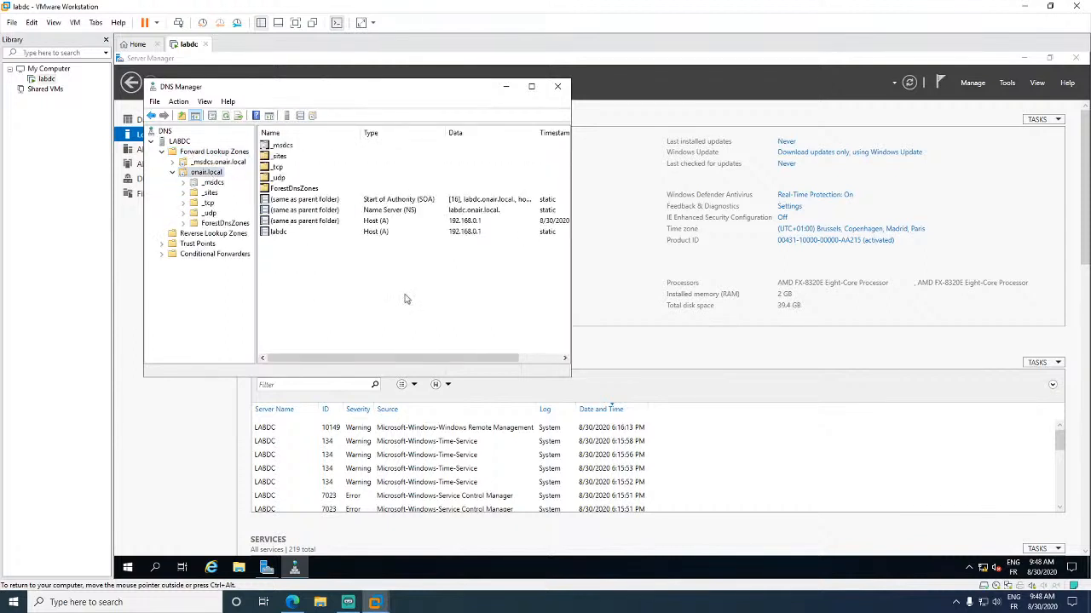
{"action": "left_click", "coordinate": [199, 235]}
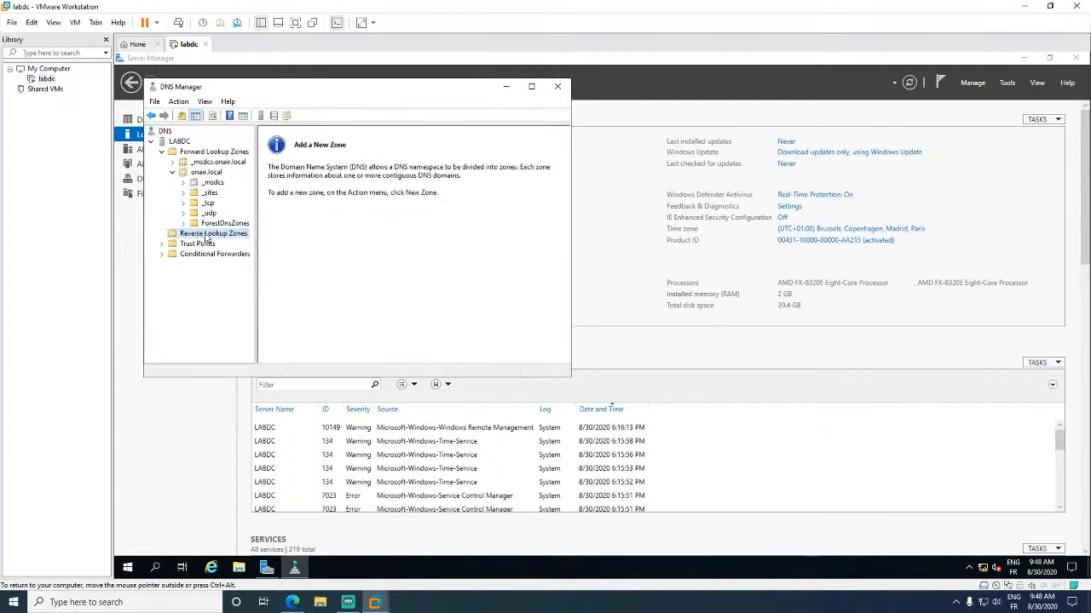
{"action": "right_click", "coordinate": [207, 238]}
- Create a primary, domain-replicated IPv4 reverse zone for network 192.168.0, allowing nonsecure and secure updates
{"action": "left_click", "coordinate": [240, 238]}
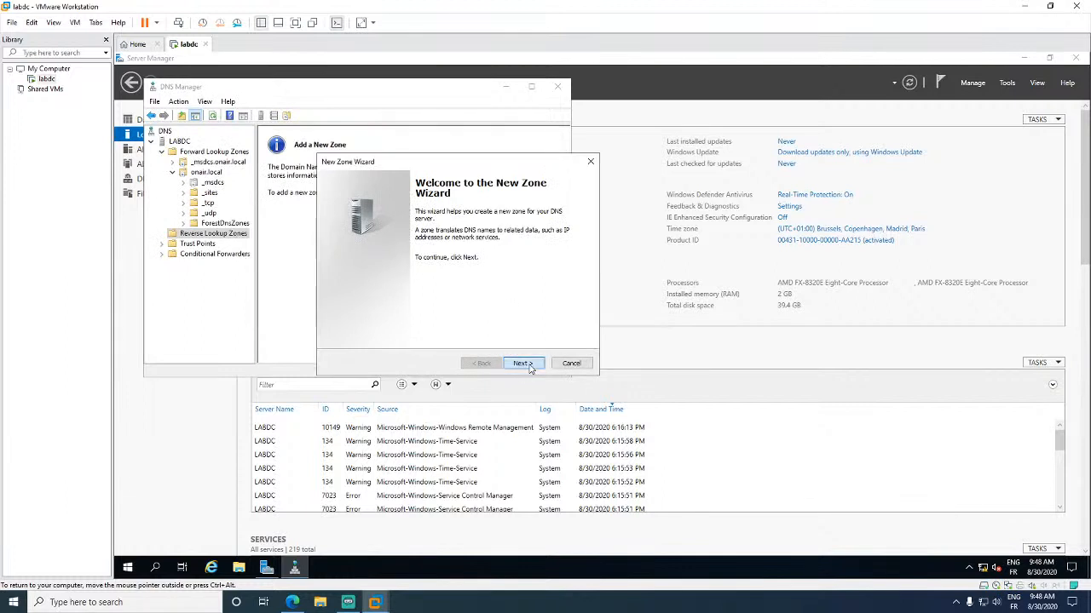
{"action": "left_click", "coordinate": [522, 364]}
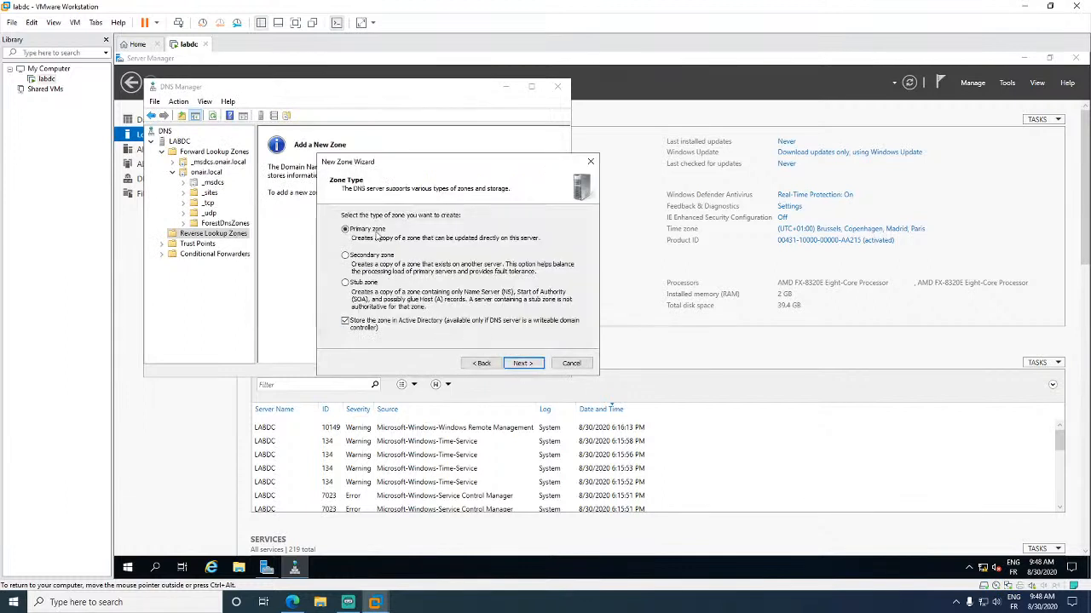
{"action": "left_click", "coordinate": [368, 230]}
{"action": "left_click", "coordinate": [520, 363]}
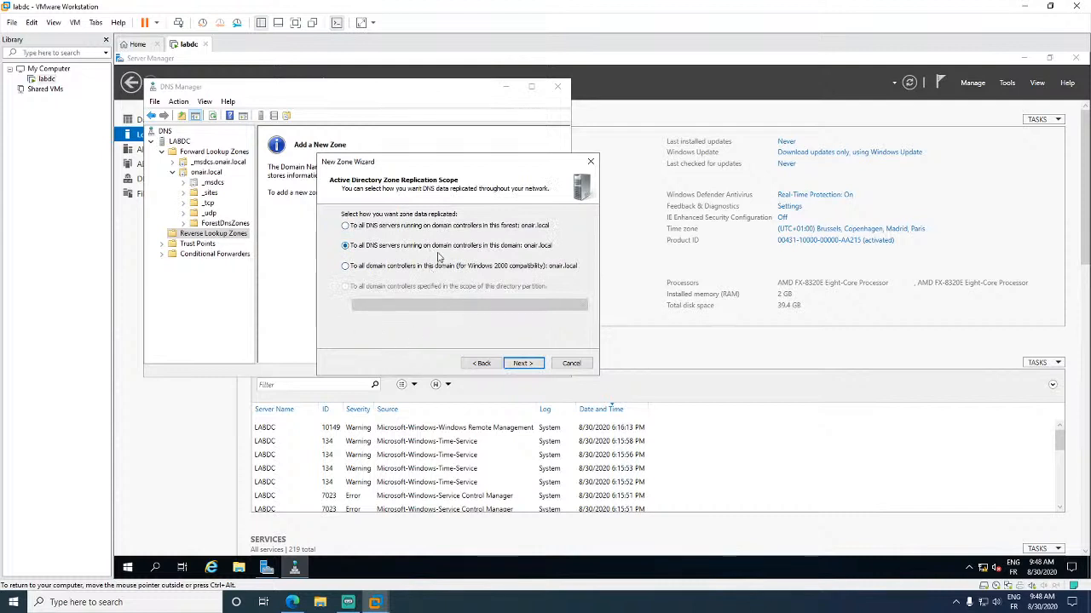
{"action": "left_click", "coordinate": [522, 363]}
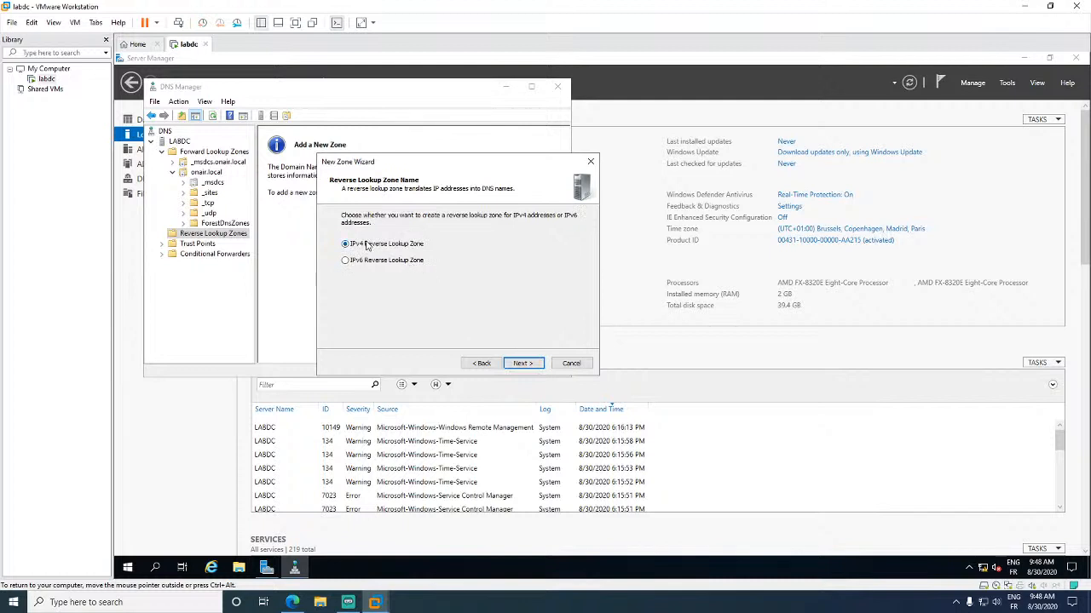
{"action": "left_click", "coordinate": [521, 363]}
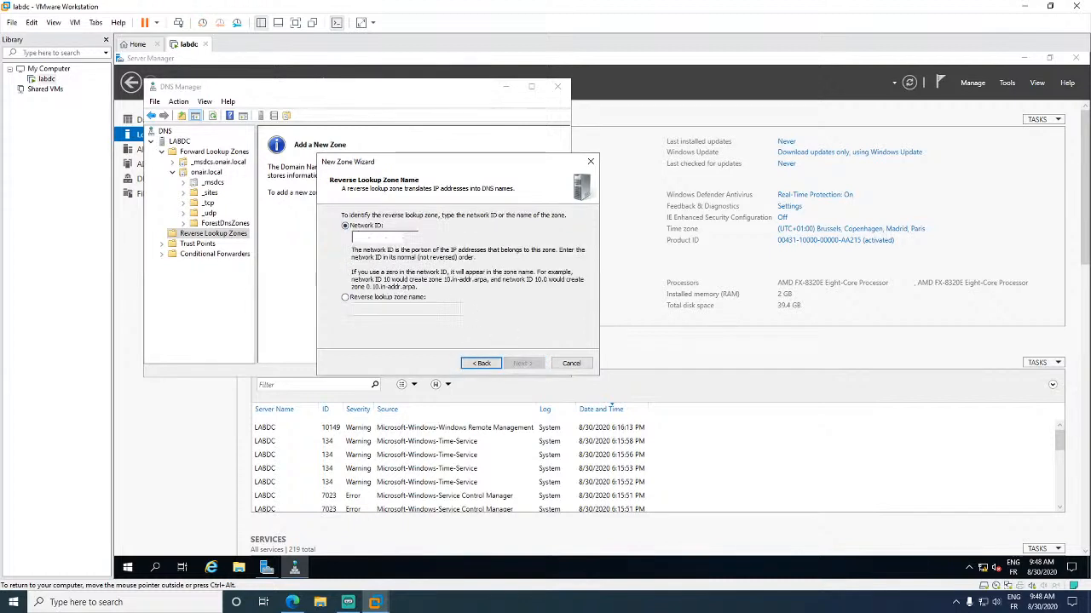
{"action": "type", "text": "192.168."}
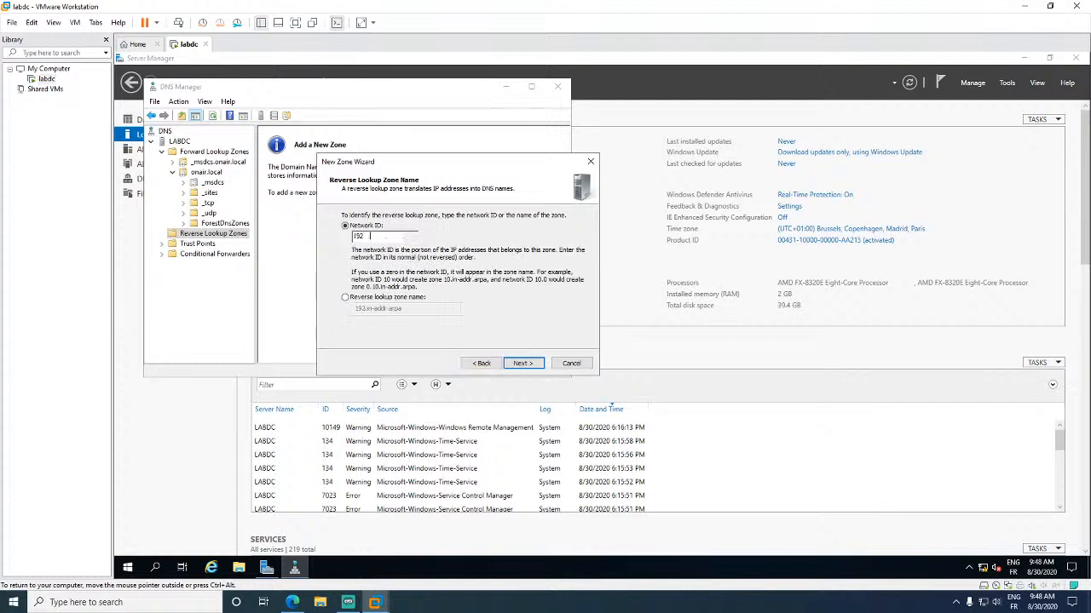
{"action": "type", "text": "0"}
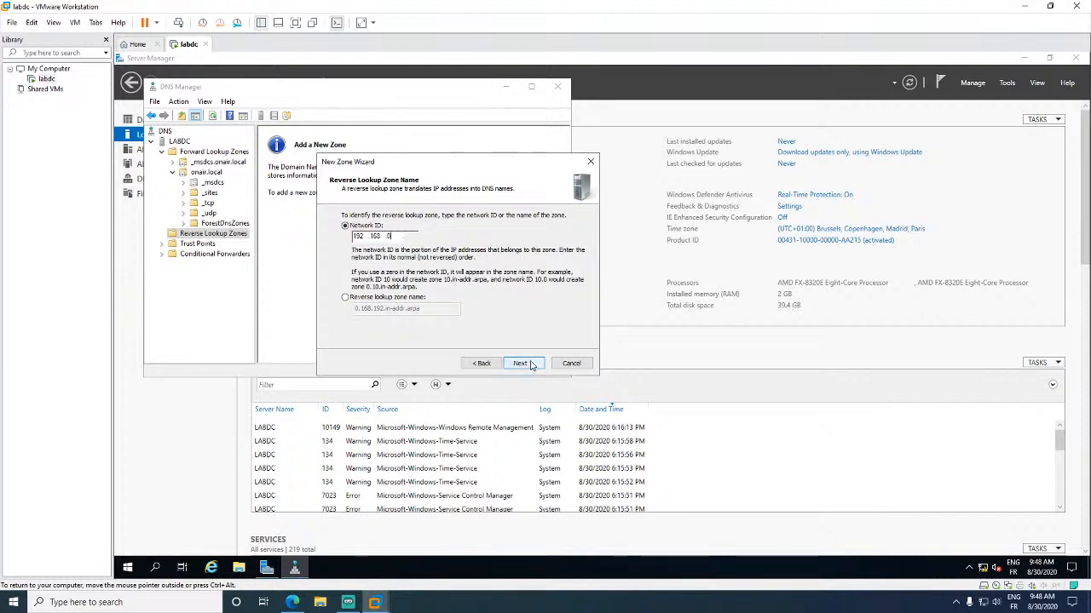
{"action": "left_click", "coordinate": [522, 364]}
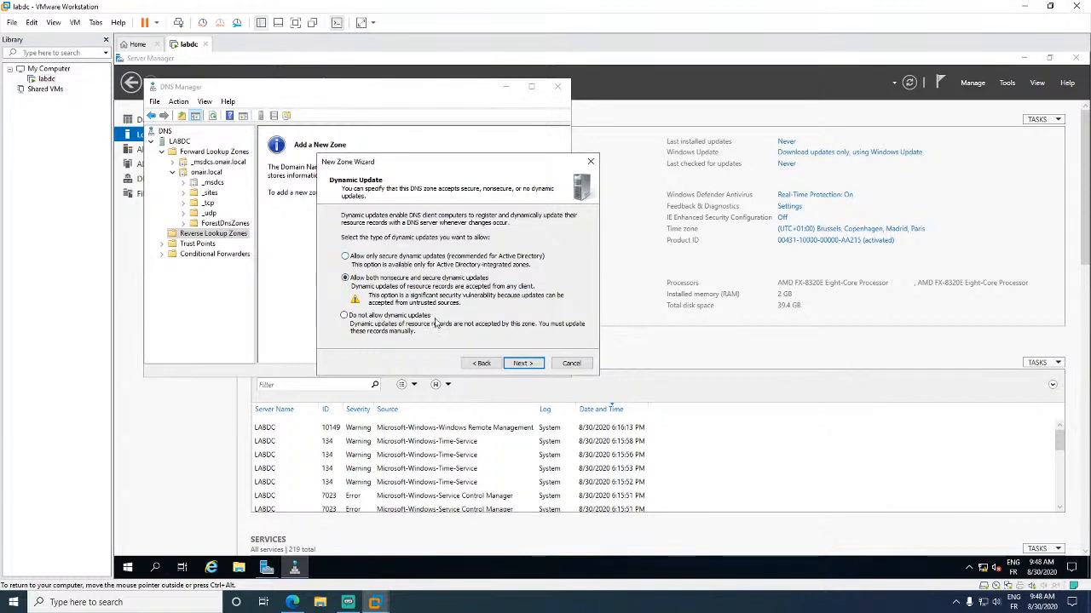
{"action": "left_click", "coordinate": [523, 364]}
{"action": "left_click", "coordinate": [527, 365]}
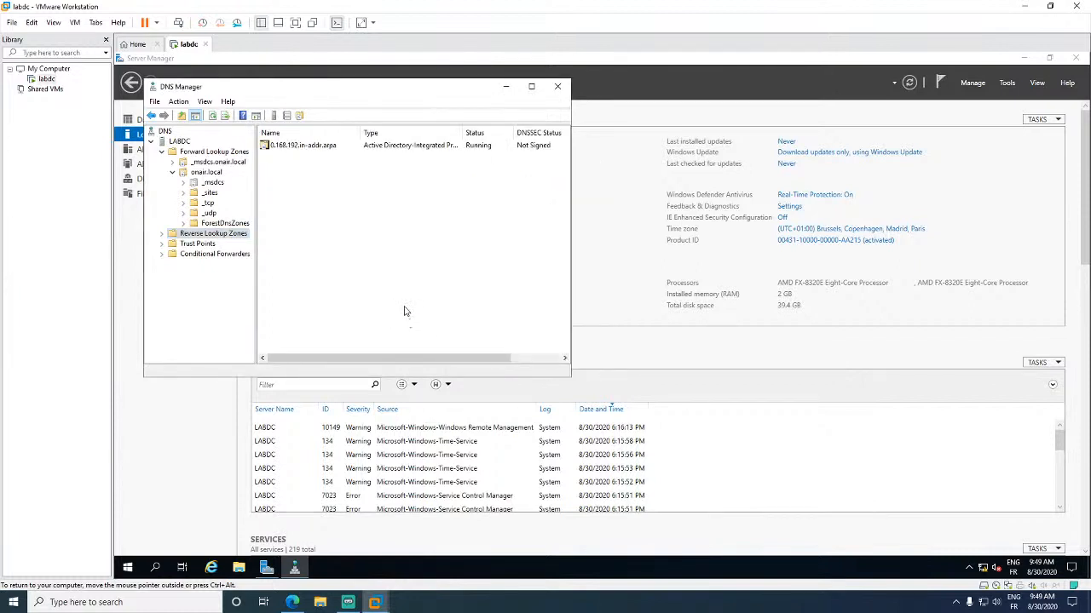
- Expand Reverse Lookup Zones, view the new zone, and inspect the labdc host record's properties without changes
{"action": "double_click", "coordinate": [220, 236]}
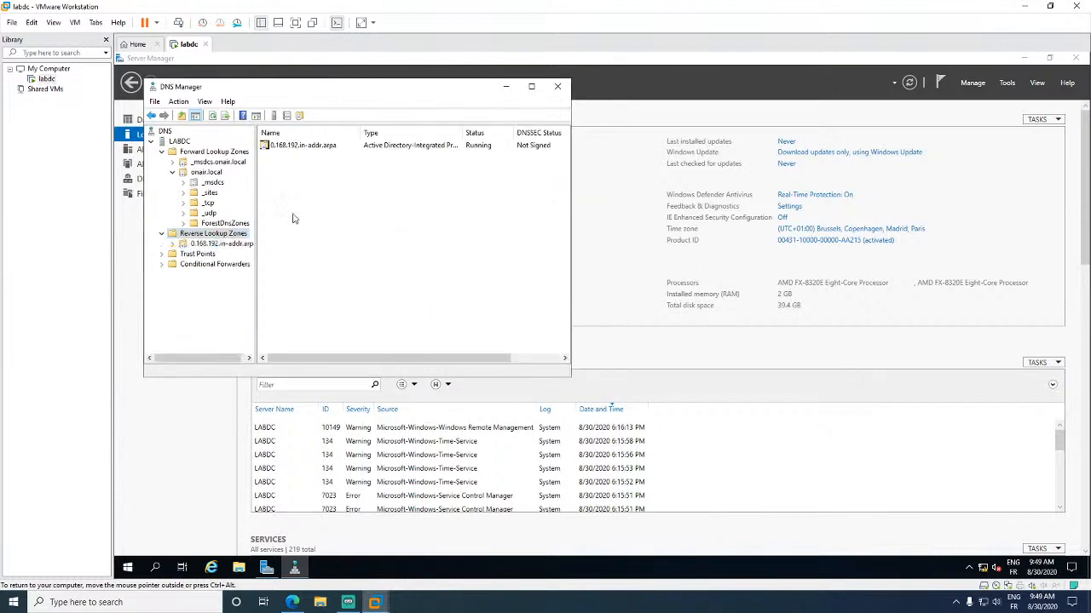
{"action": "left_click", "coordinate": [217, 244]}
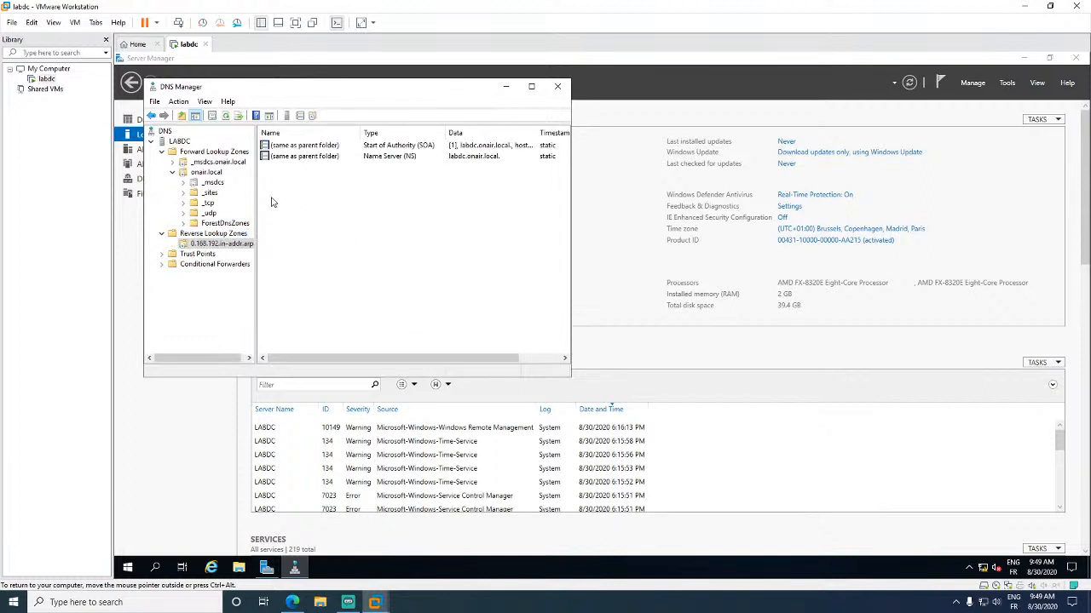
{"action": "left_click", "coordinate": [211, 173]}
{"action": "double_click", "coordinate": [298, 231]}
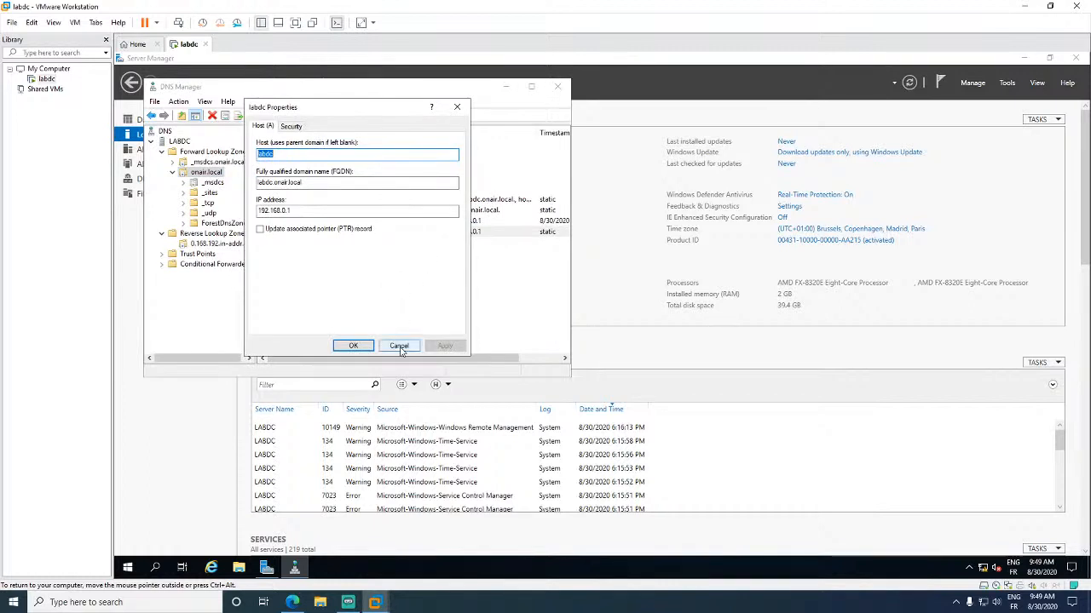
{"action": "left_click", "coordinate": [399, 346]}
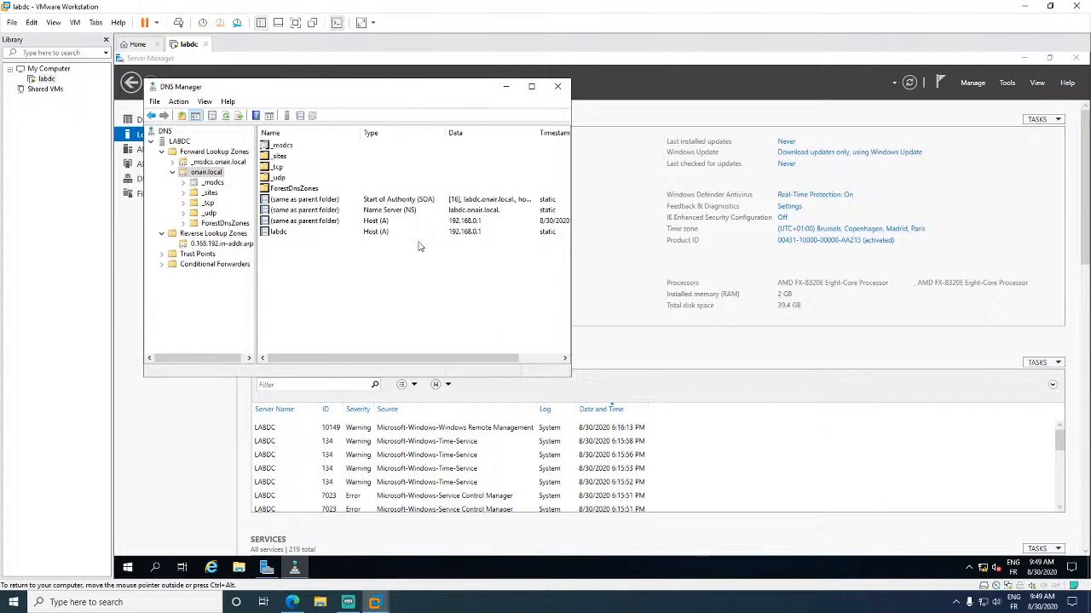
{"action": "left_click", "coordinate": [477, 236]}
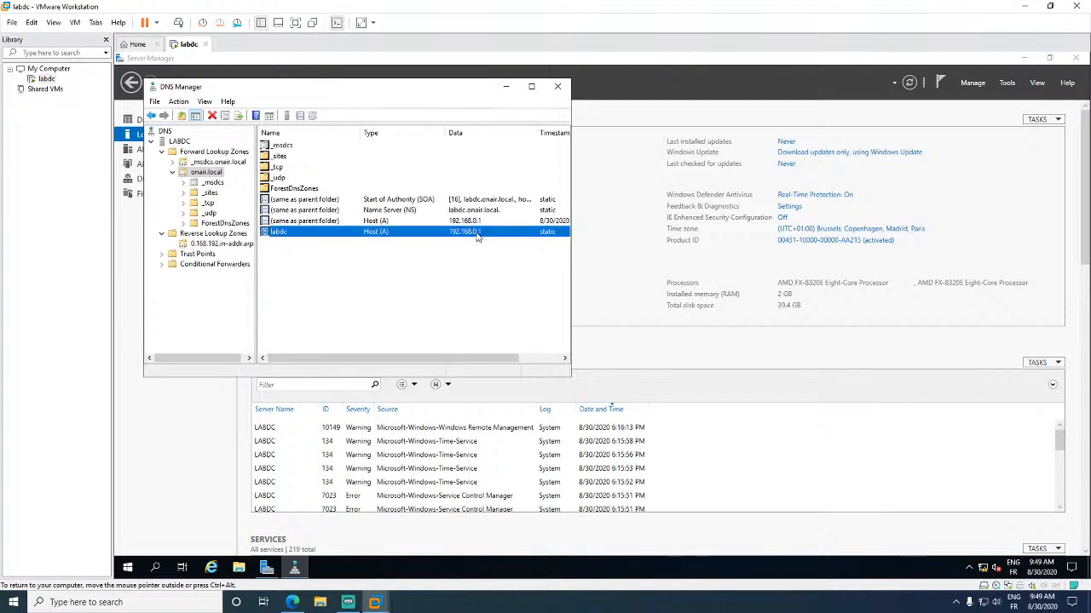
- Switch between the 0.168.192.in-addr.arpa zone and onair.local, ending on onair.local's records
{"action": "left_click", "coordinate": [227, 238]}
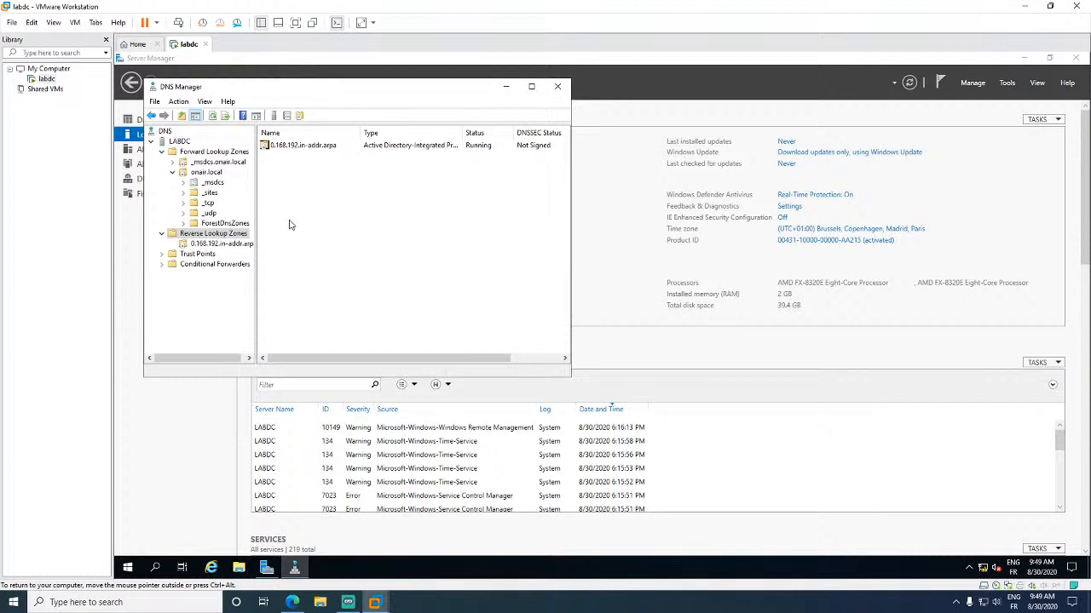
{"action": "left_click", "coordinate": [237, 246]}
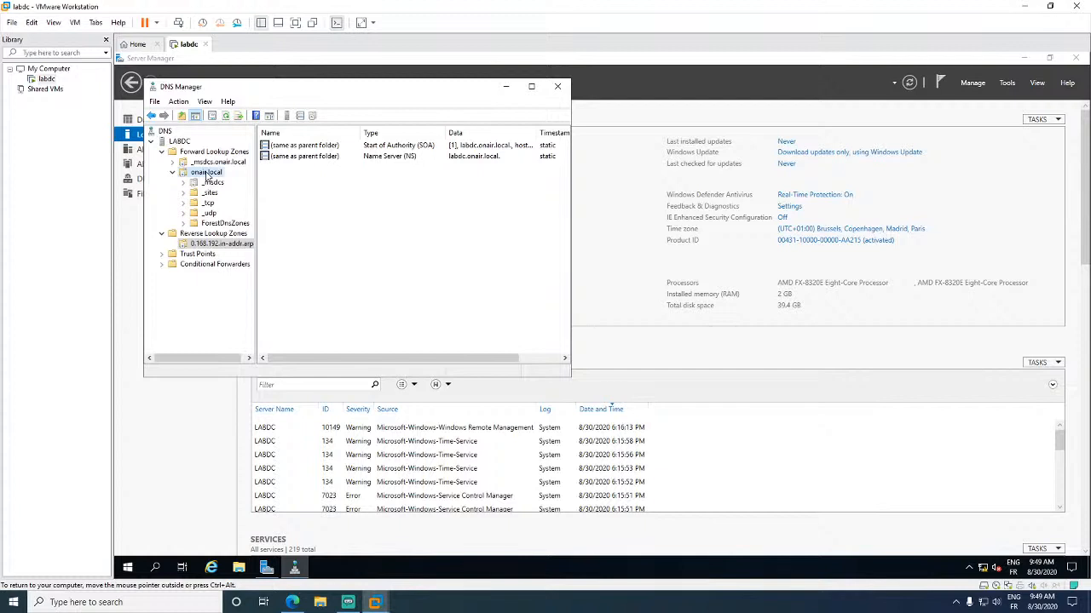
{"action": "left_click", "coordinate": [206, 173]}
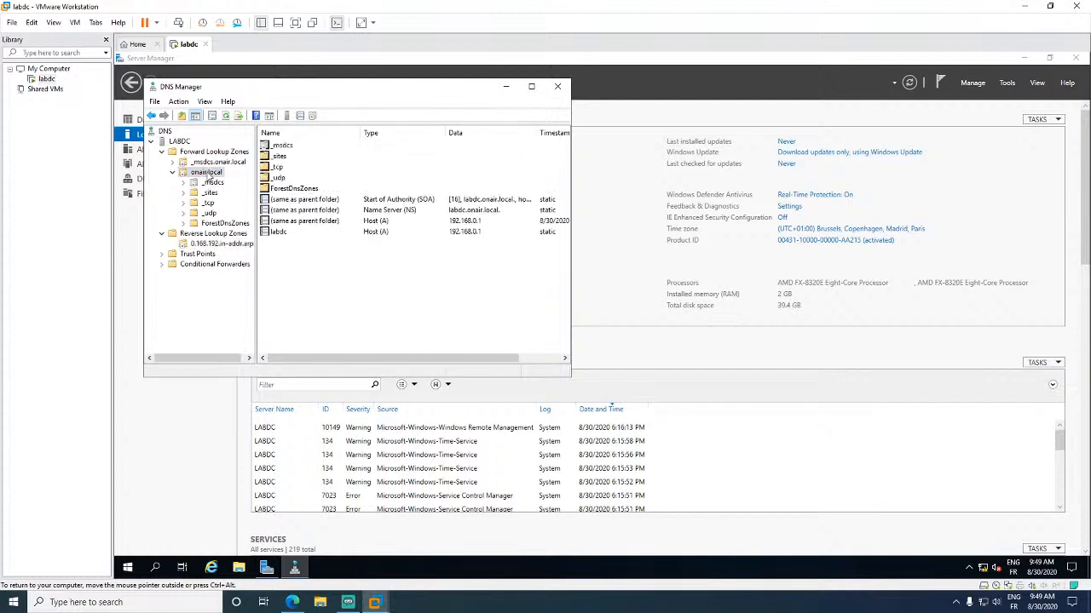
{"action": "left_click", "coordinate": [213, 234]}
{"action": "left_click", "coordinate": [220, 244]}
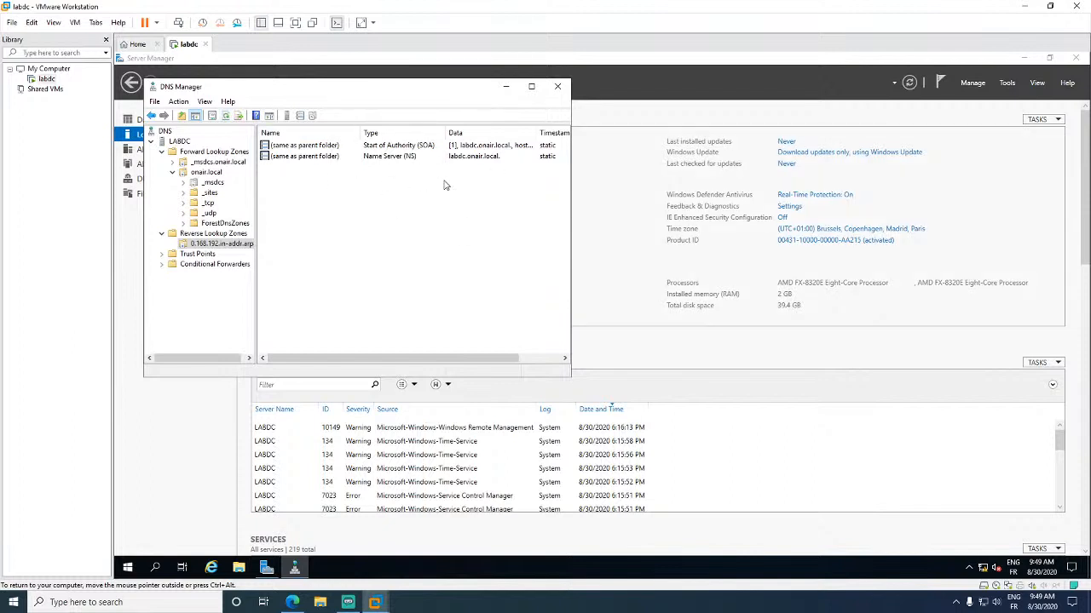
{"action": "left_click", "coordinate": [209, 172]}
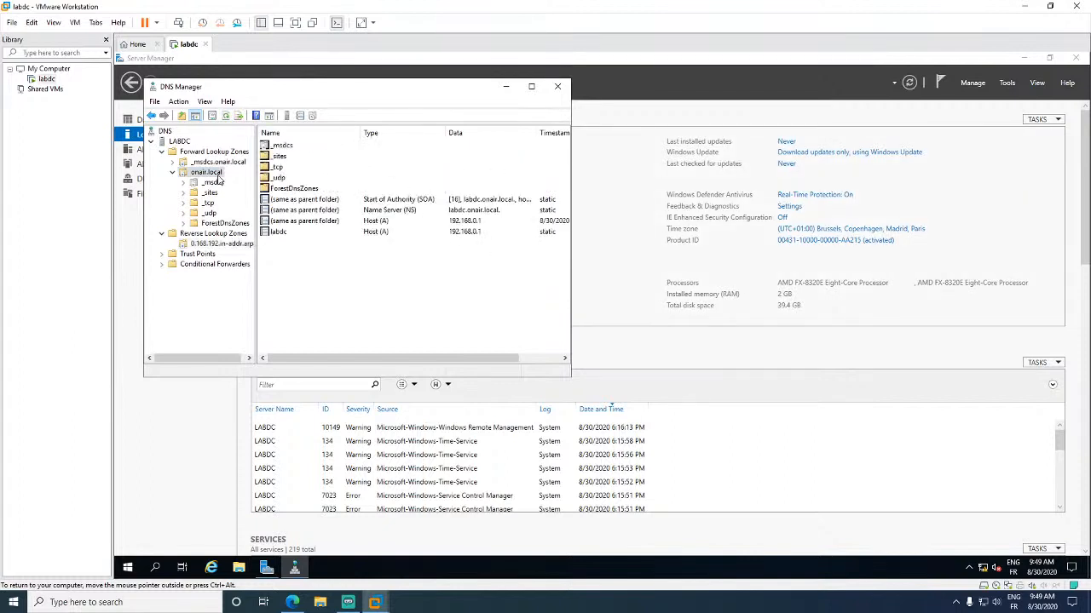
- Enable 'Update associated pointer (PTR) record' on the labdc host record and apply it
{"action": "double_click", "coordinate": [293, 231]}
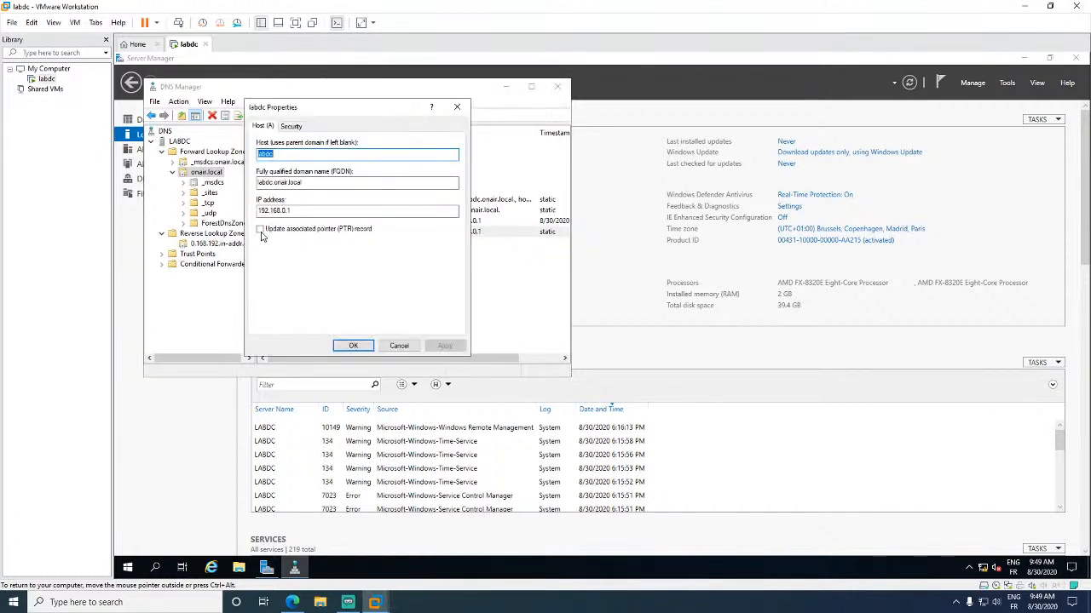
{"action": "left_click", "coordinate": [261, 230]}
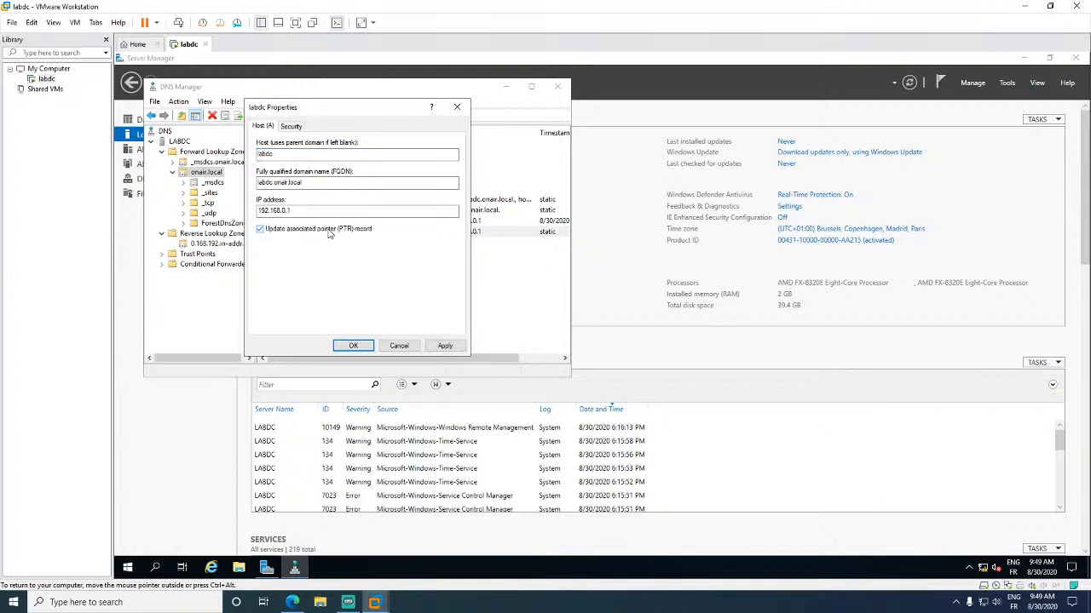
{"action": "left_click", "coordinate": [443, 345]}
{"action": "left_click", "coordinate": [353, 345]}
- Refresh the 0.168.192.in-addr.arpa zone and check the new 192.168.0.1 PTR record
{"action": "left_click", "coordinate": [218, 245]}
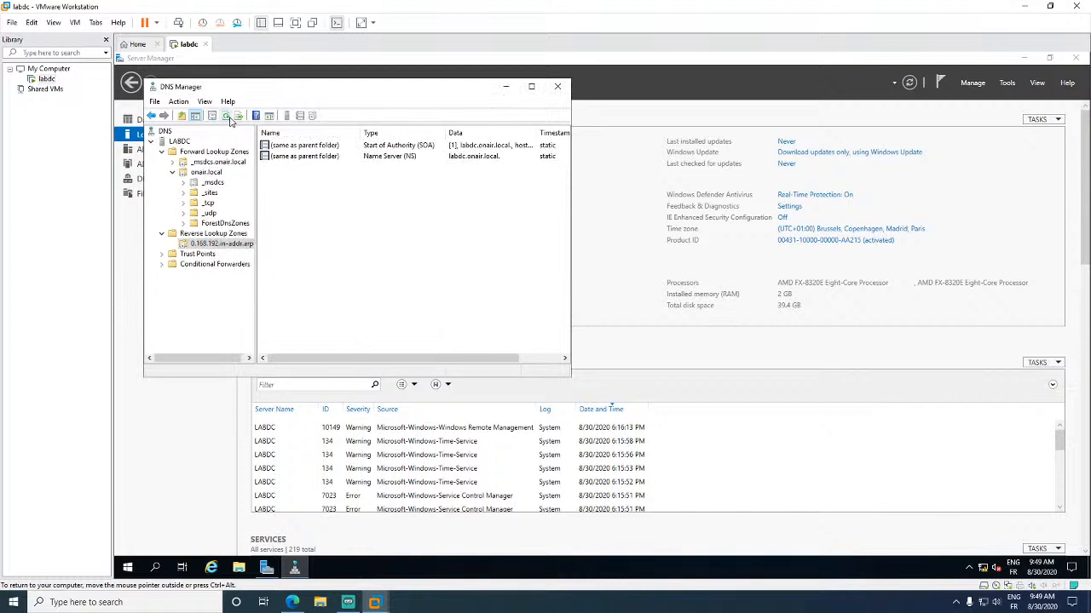
{"action": "left_click", "coordinate": [230, 122]}
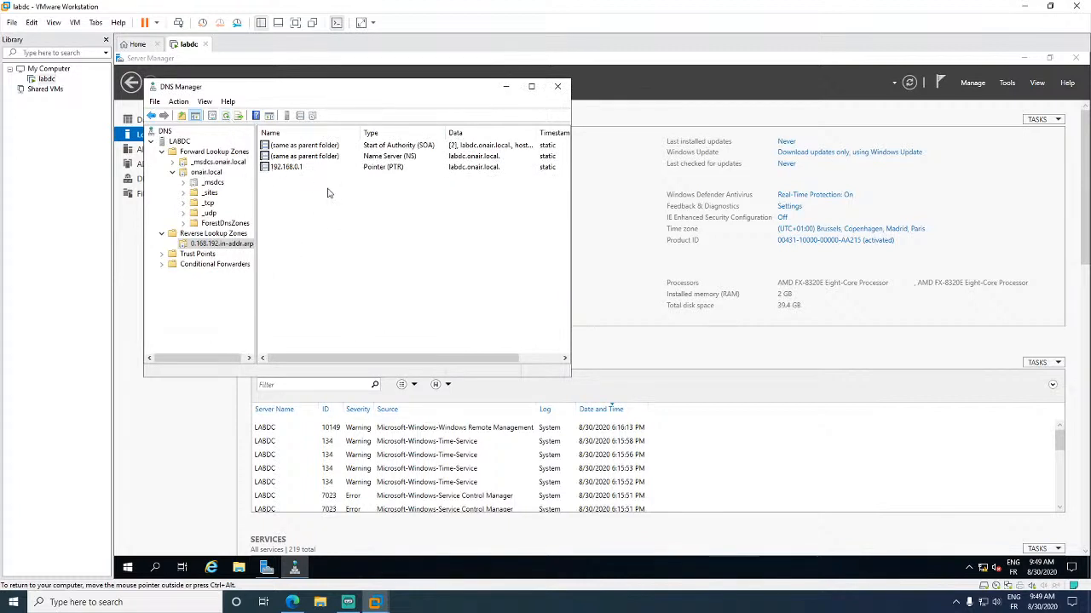
{"action": "left_click", "coordinate": [295, 170]}
{"action": "left_click", "coordinate": [402, 227]}
{"action": "left_click", "coordinate": [287, 170]}
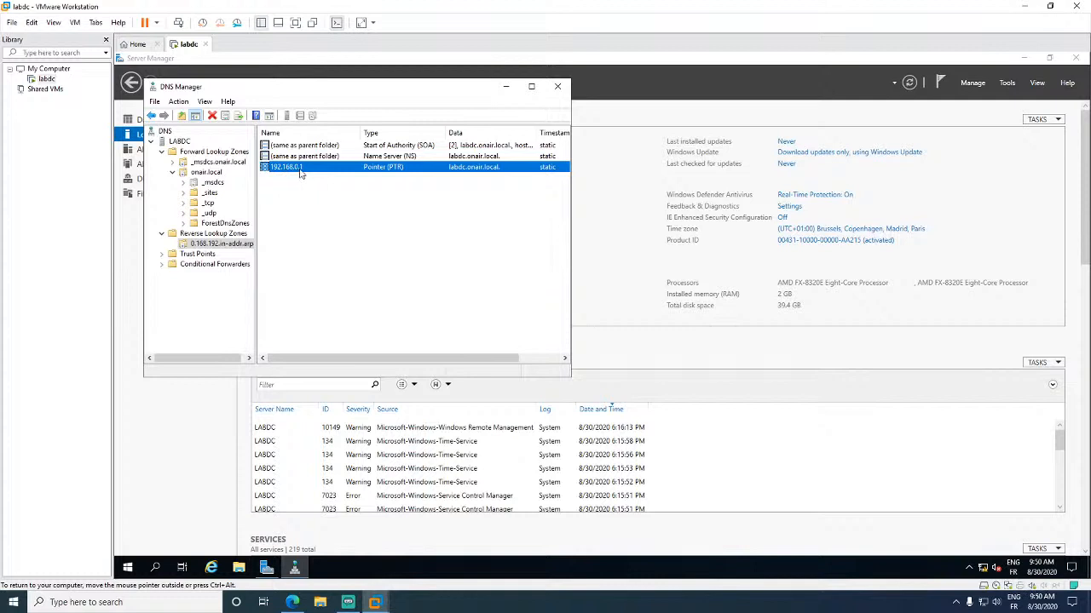
{"action": "left_click", "coordinate": [466, 203]}
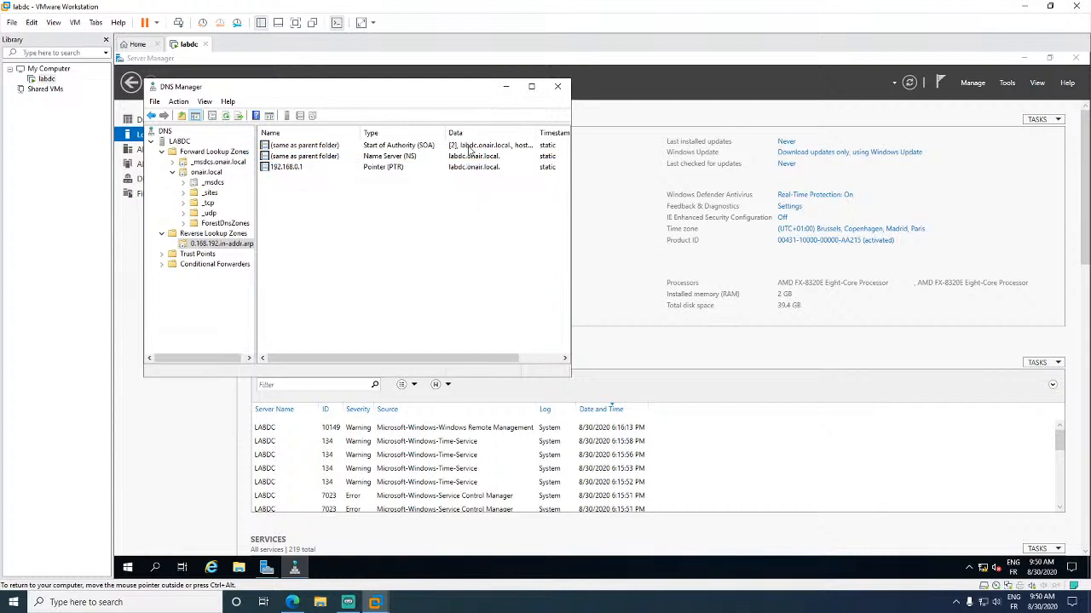
{"action": "right_click", "coordinate": [127, 571]}
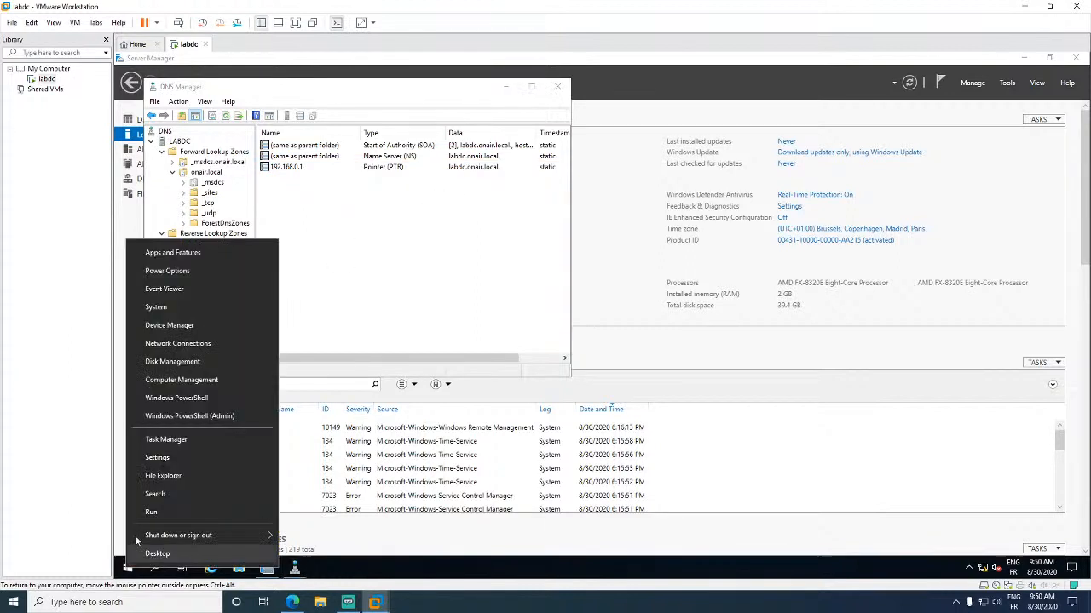
{"action": "left_click", "coordinate": [149, 512]}
{"action": "type", "text": "cmd"}
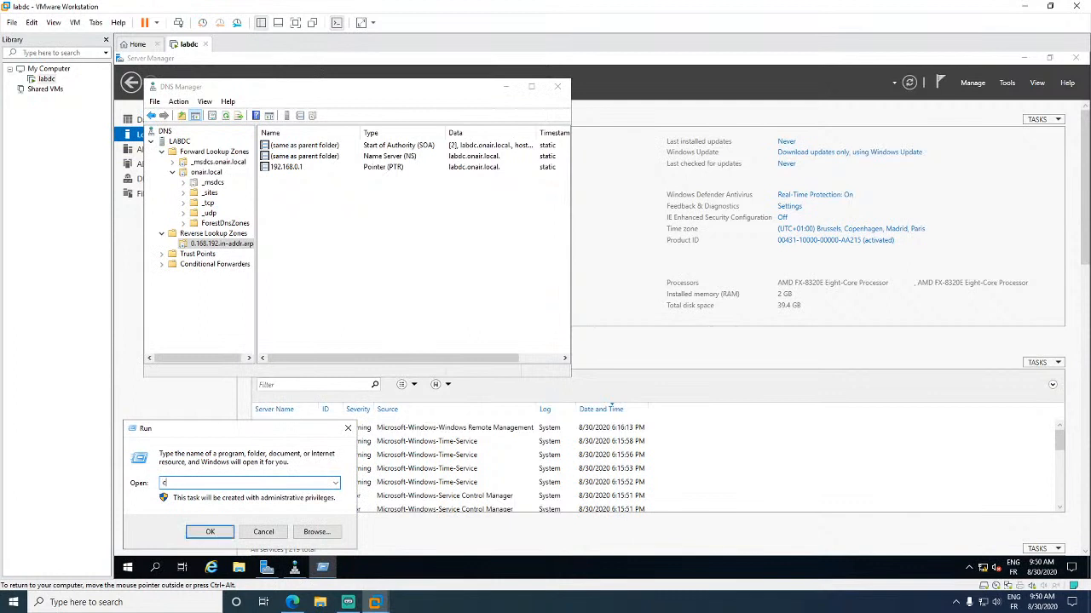
{"action": "key", "text": "Return"}
{"action": "type", "text": "pin"}
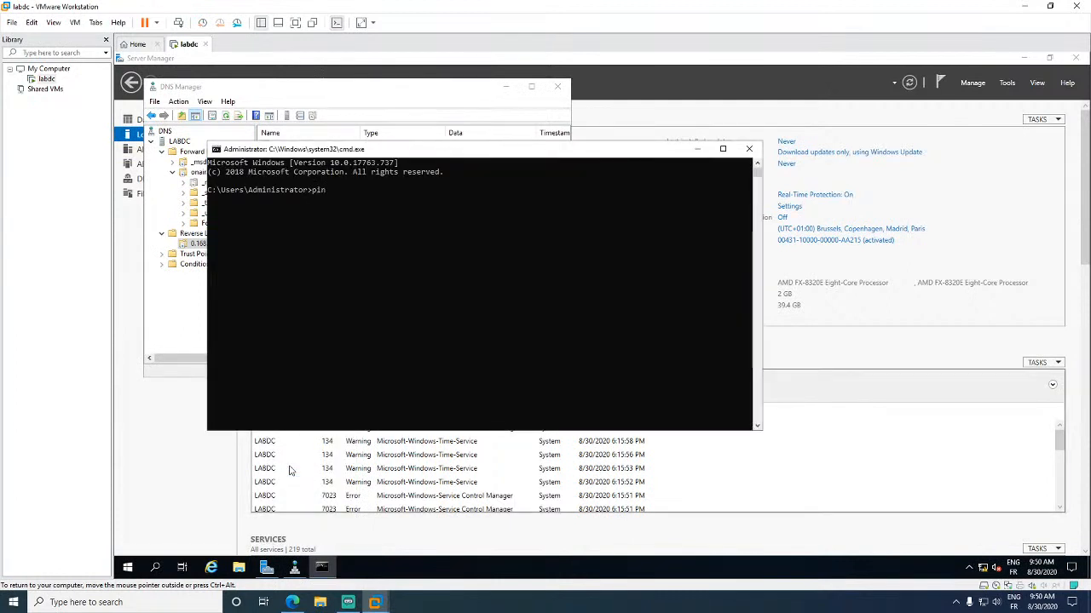
{"action": "type", "text": "g -a 192.168.0.1"}
{"action": "key", "text": "Return"}
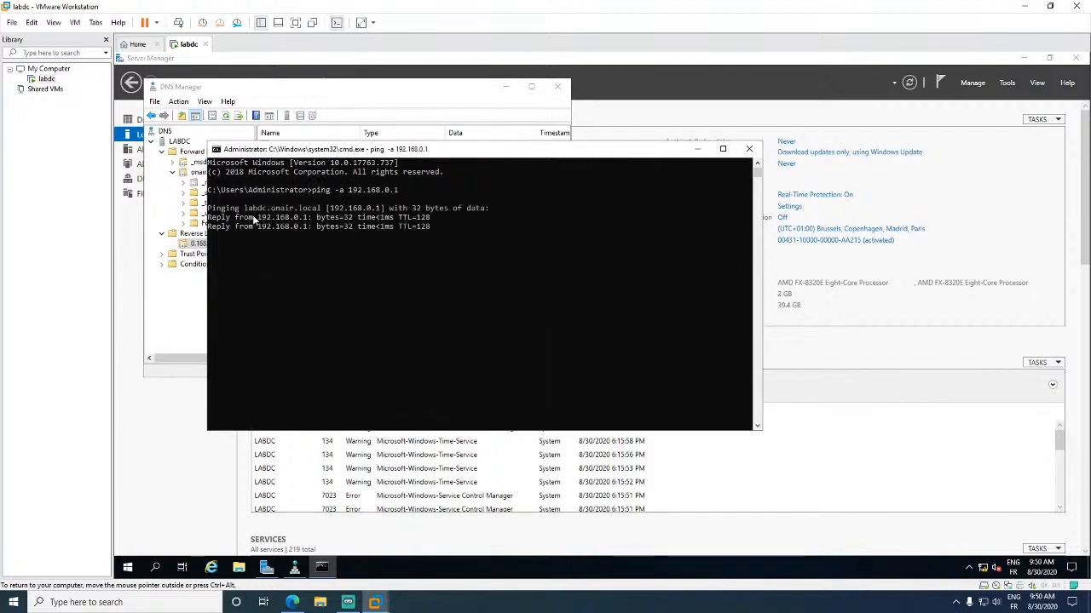
{"action": "key", "text": "ctrl+c"}
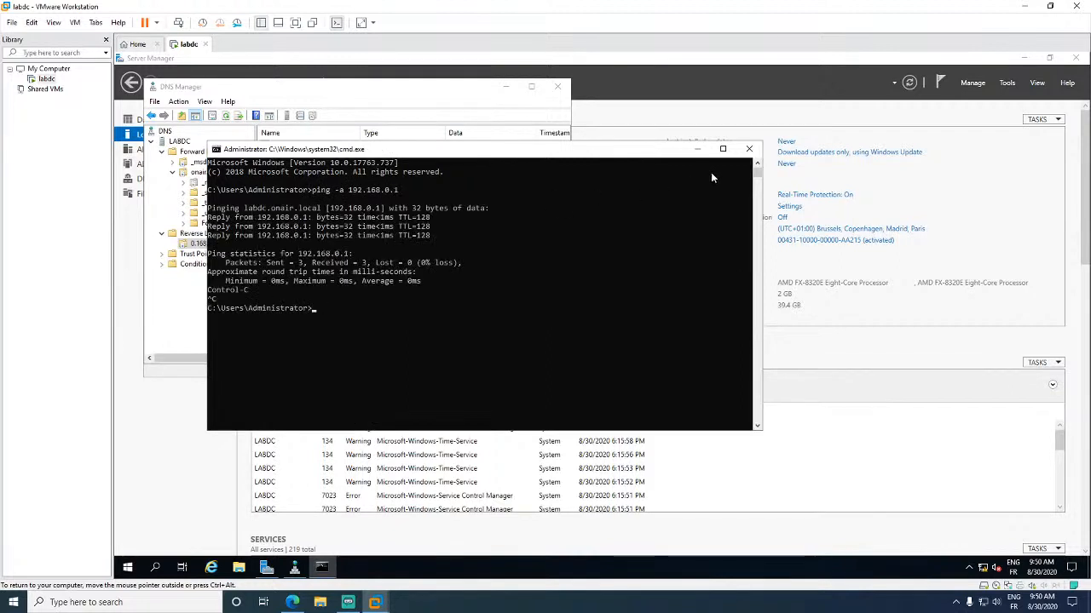
{"action": "left_click", "coordinate": [749, 150]}
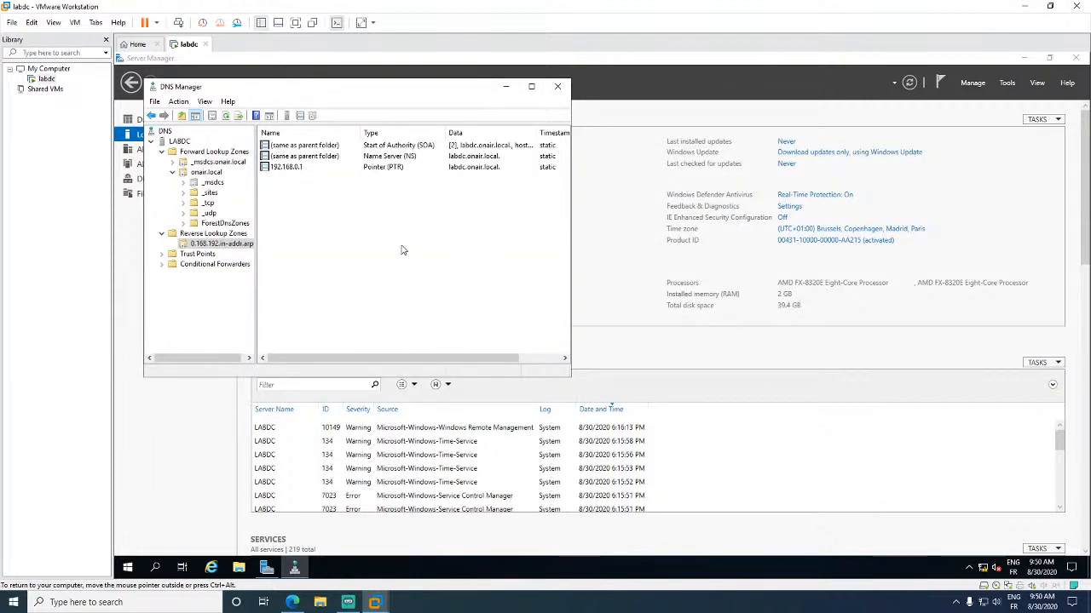
{"action": "left_click", "coordinate": [205, 172]}
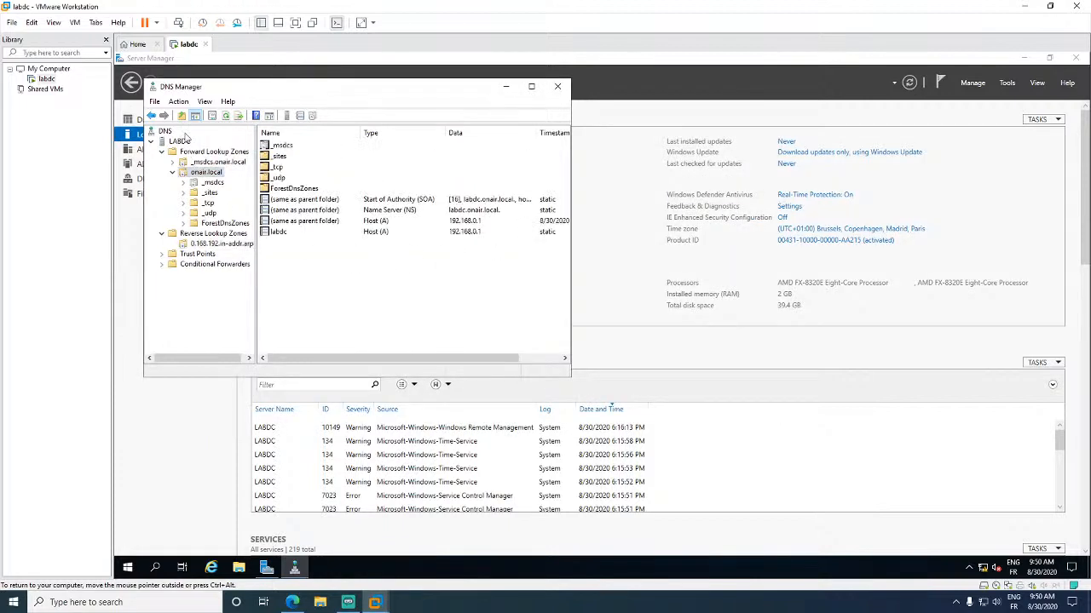
{"action": "left_click", "coordinate": [182, 141]}
{"action": "right_click", "coordinate": [182, 143]}
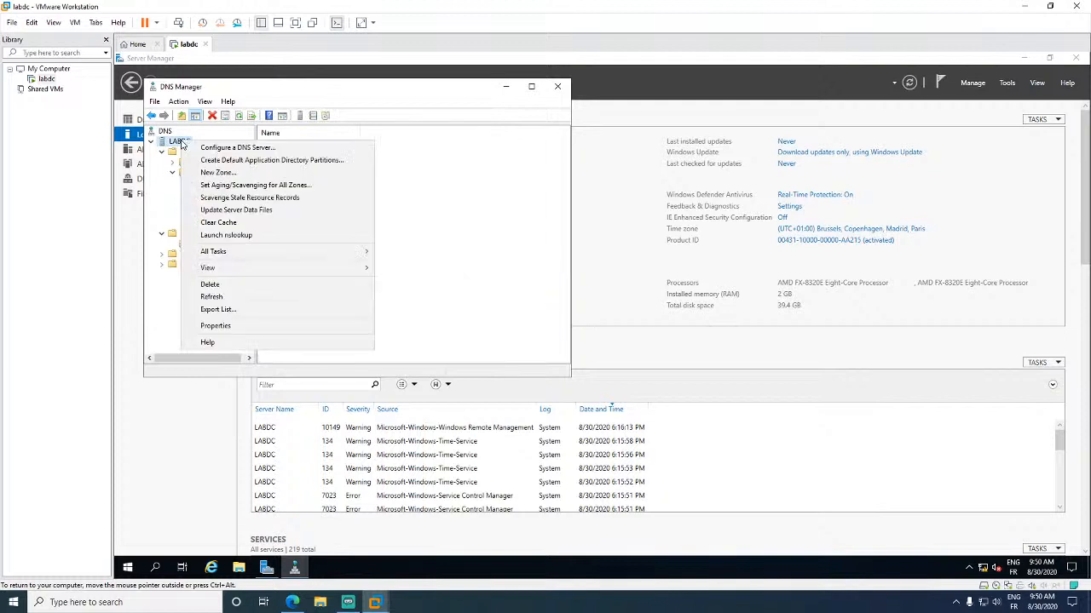
{"action": "key", "text": "Escape"}
{"action": "left_click", "coordinate": [196, 172]}
{"action": "right_click", "coordinate": [195, 173]}
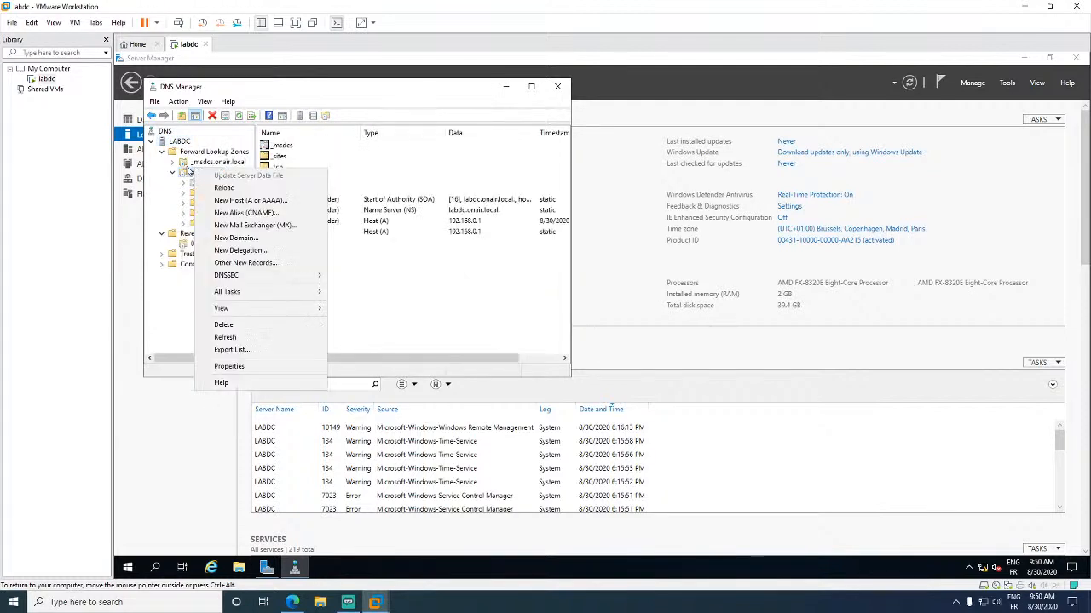
{"action": "left_click", "coordinate": [186, 172]}
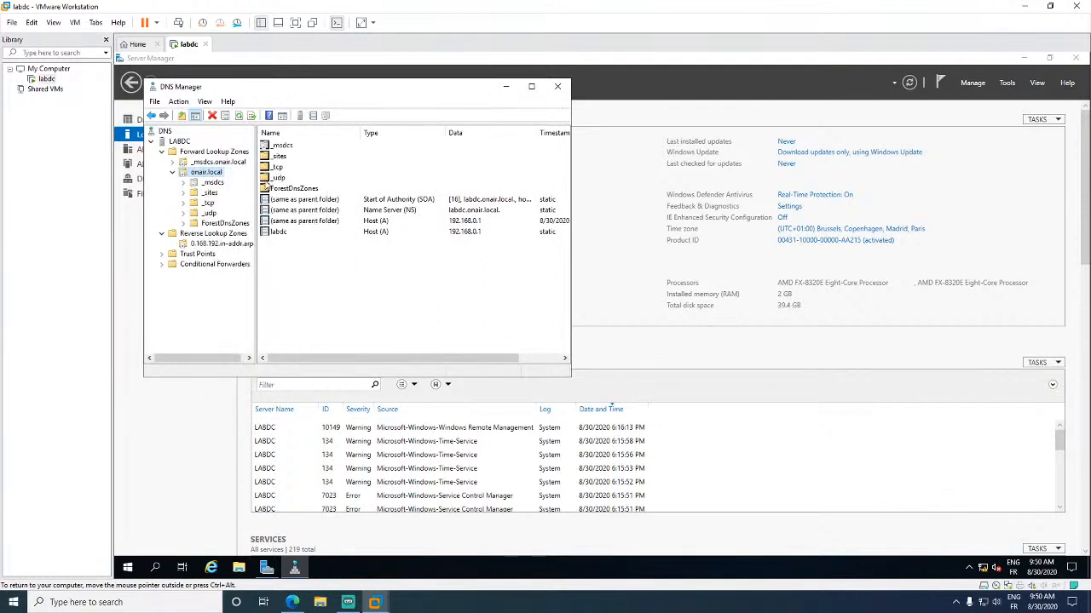
{"action": "right_click", "coordinate": [214, 175]}
{"action": "left_click", "coordinate": [281, 370]}
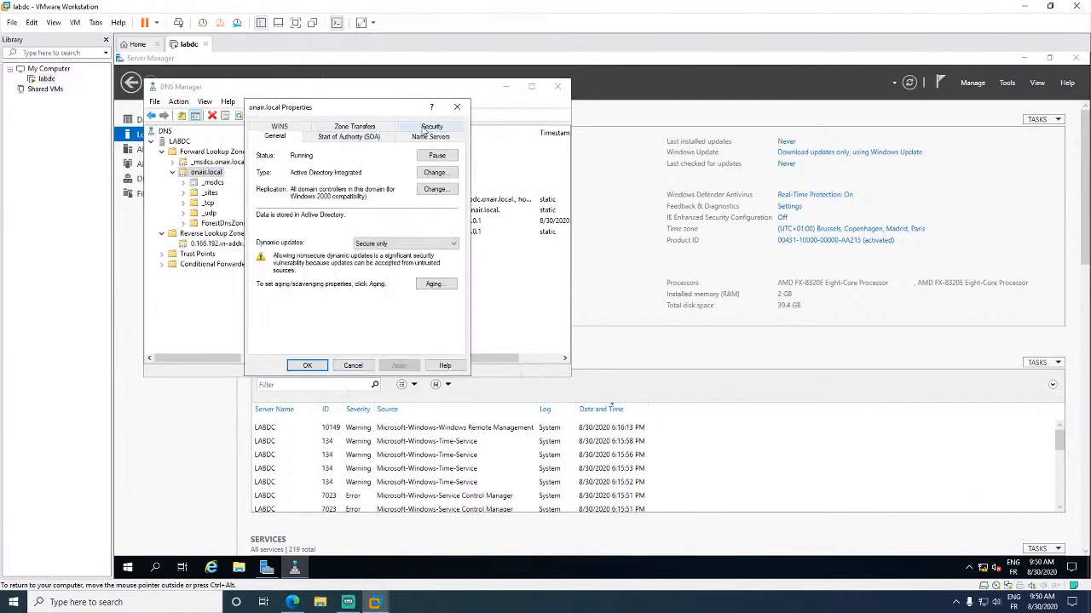
{"action": "left_click", "coordinate": [329, 141]}
{"action": "left_click", "coordinate": [422, 142]}
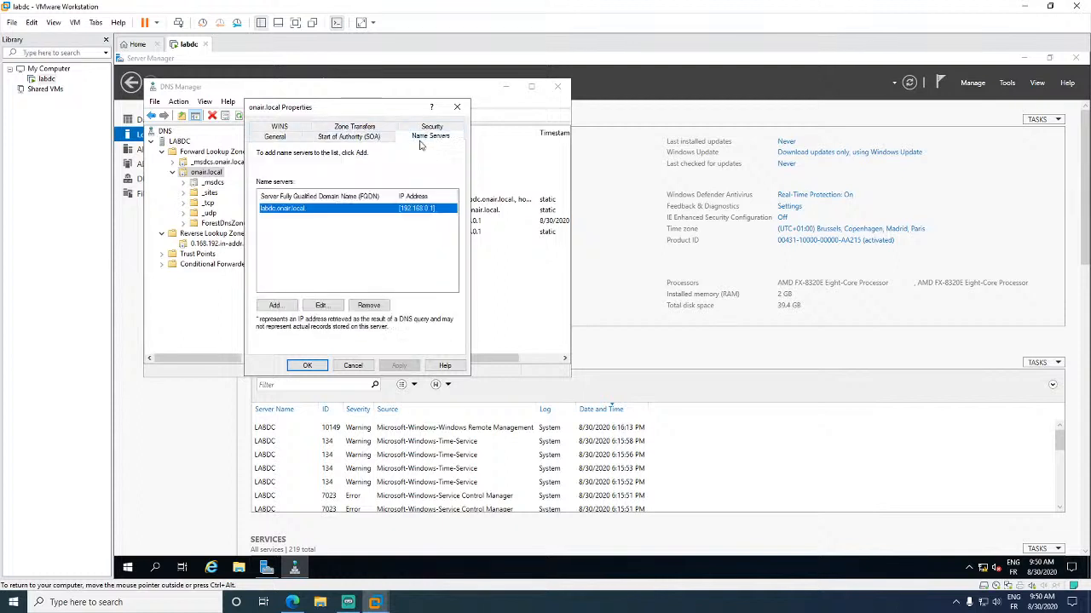
{"action": "left_click", "coordinate": [458, 108]}
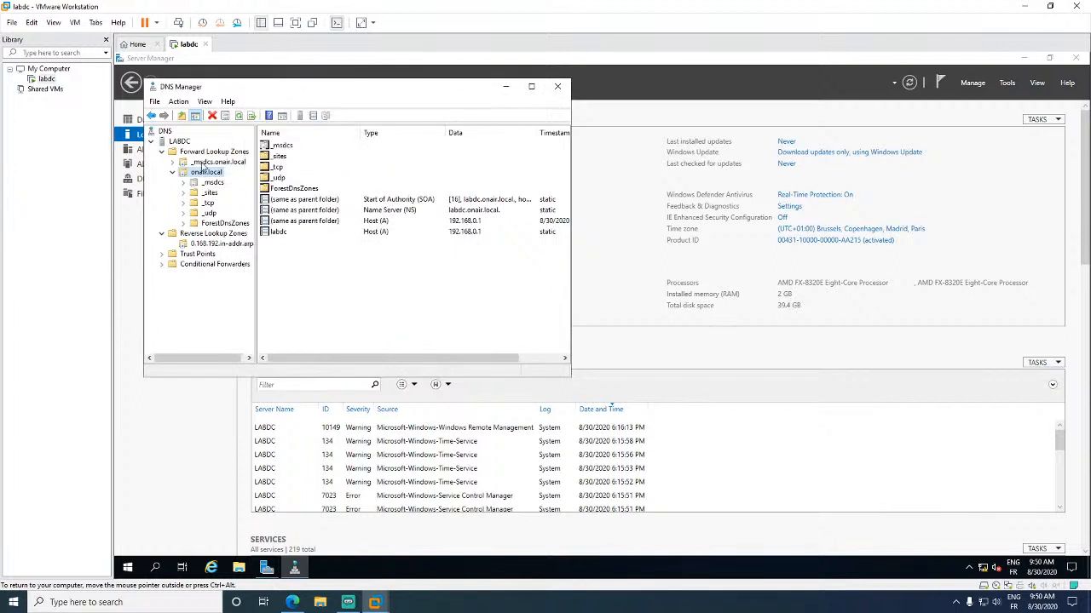
- Open the LABDC DNS server properties and review the 192.168.0.1 listening interface
{"action": "right_click", "coordinate": [179, 143]}
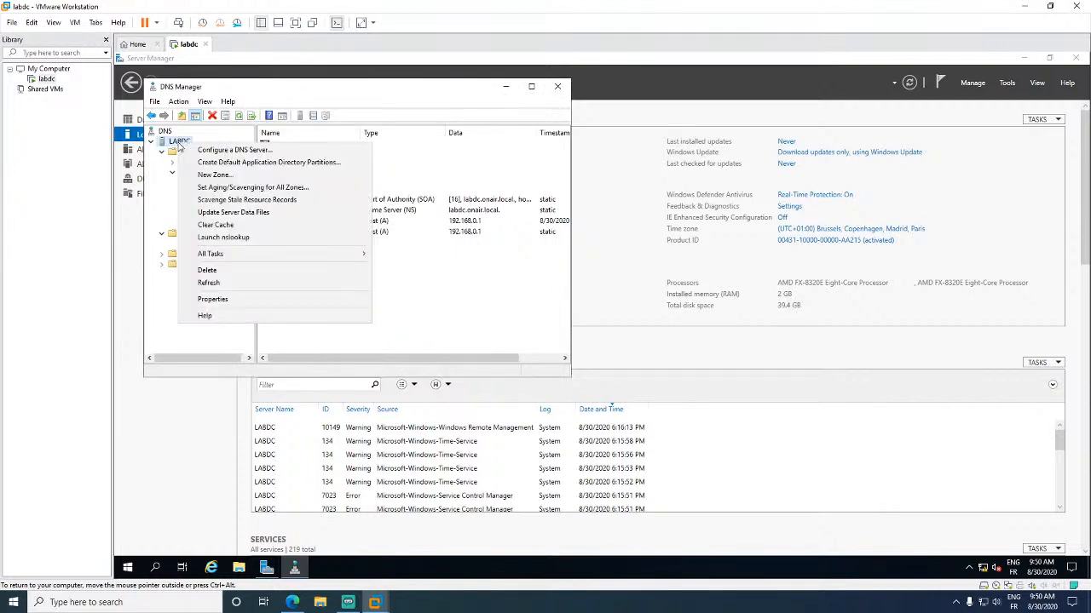
{"action": "left_click", "coordinate": [179, 144]}
{"action": "right_click", "coordinate": [182, 145]}
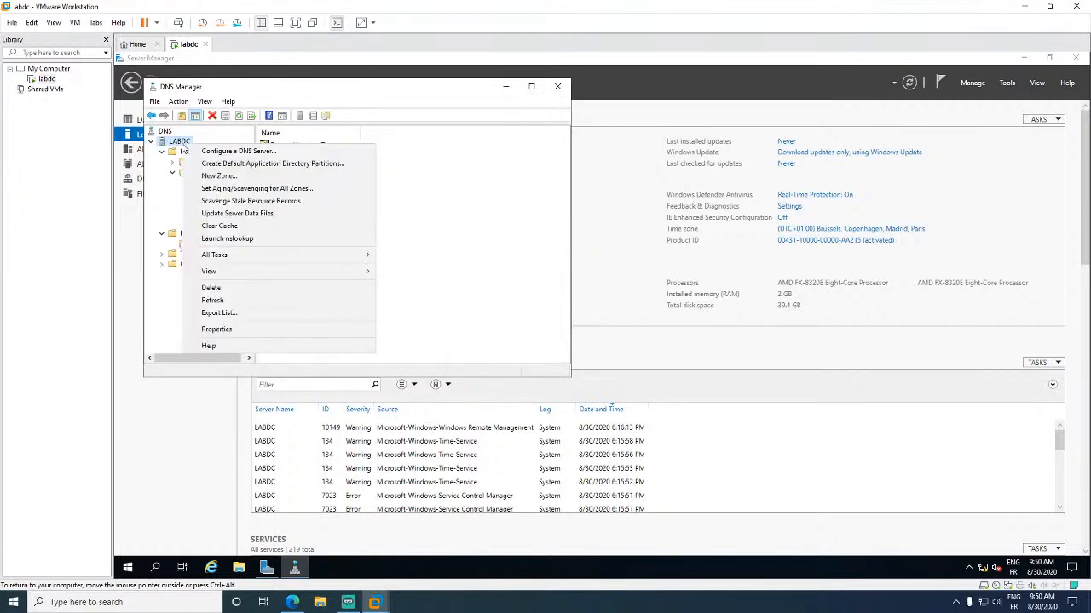
{"action": "left_click", "coordinate": [233, 328]}
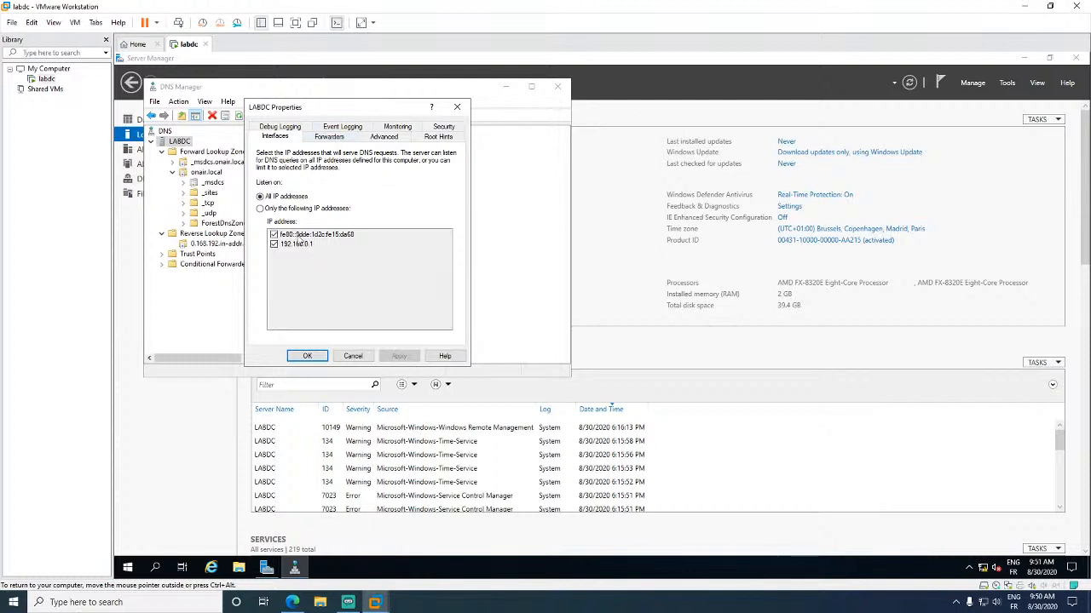
{"action": "left_click", "coordinate": [274, 244]}
- Check the 8.8.8.8 (dns.google) forwarder on the Forwarders tab and close with OK
{"action": "left_click", "coordinate": [329, 136]}
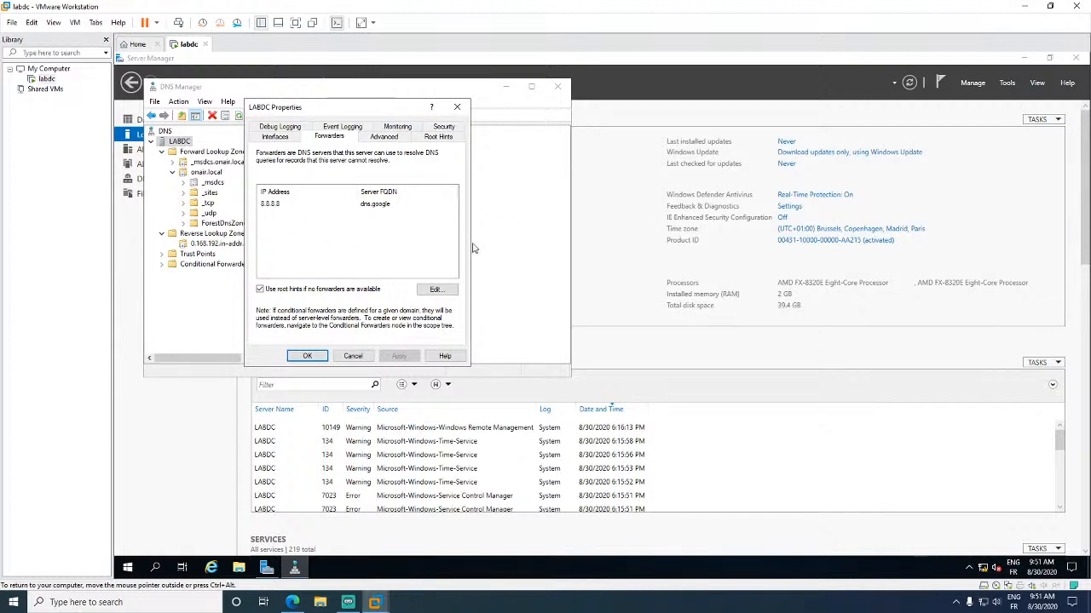
{"action": "left_click", "coordinate": [318, 212]}
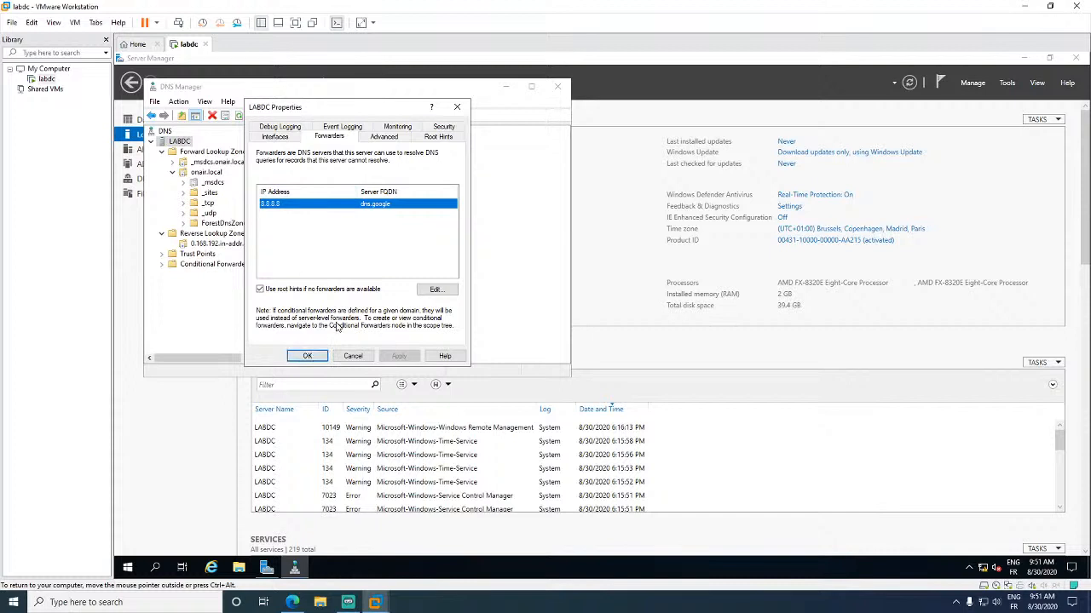
{"action": "left_click", "coordinate": [308, 357]}
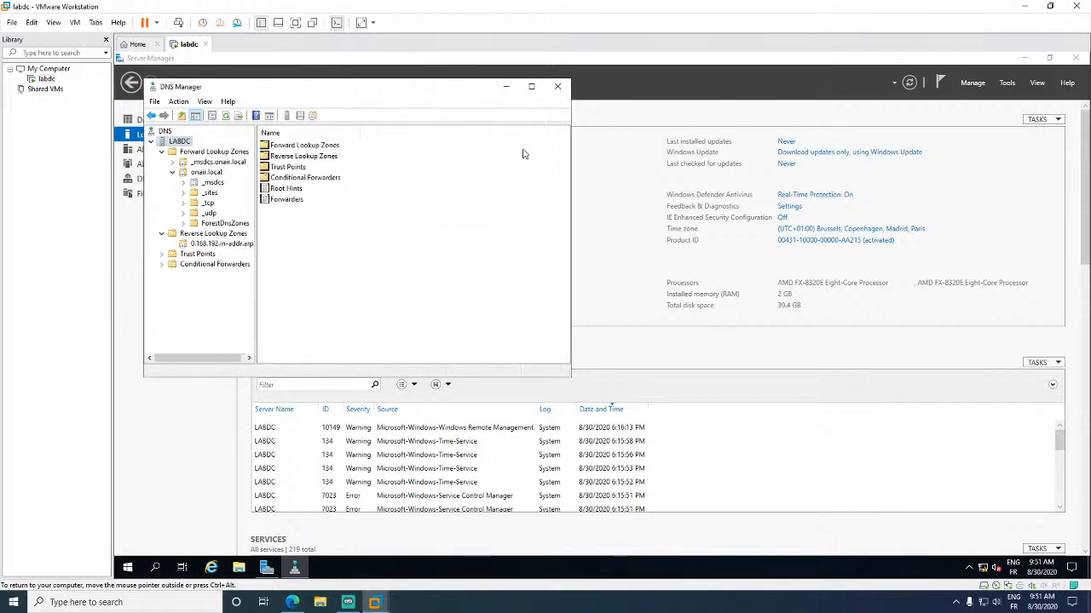
- Close DNS Manager, search 'google' in Internet Explorer, open google.fr, dismiss the privacy banner, and close IE
{"action": "left_click", "coordinate": [558, 86]}
{"action": "left_click", "coordinate": [212, 567]}
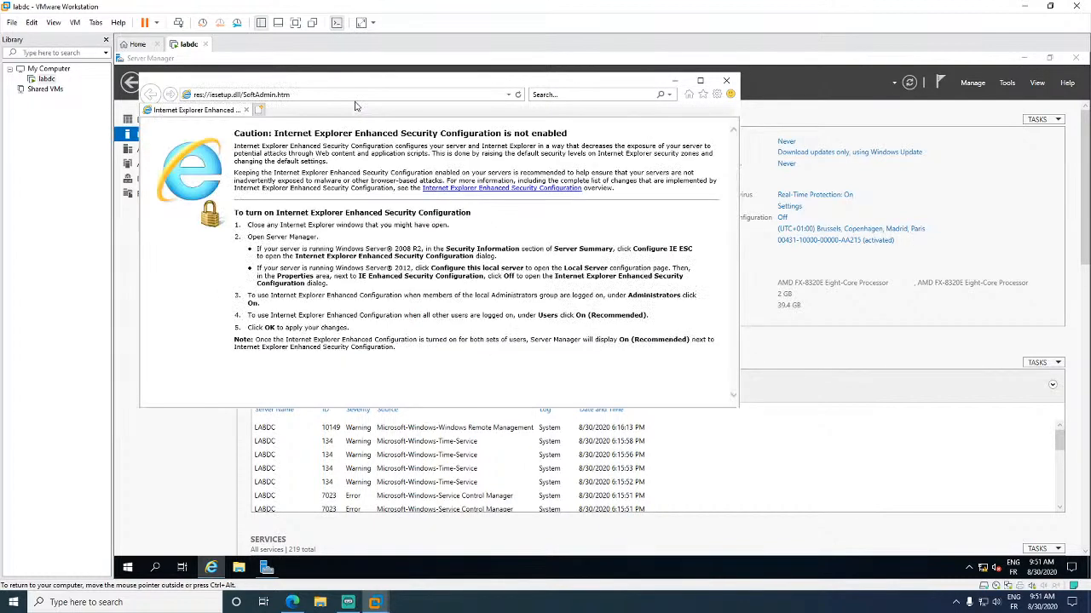
{"action": "left_click", "coordinate": [354, 97]}
{"action": "type", "text": "google"}
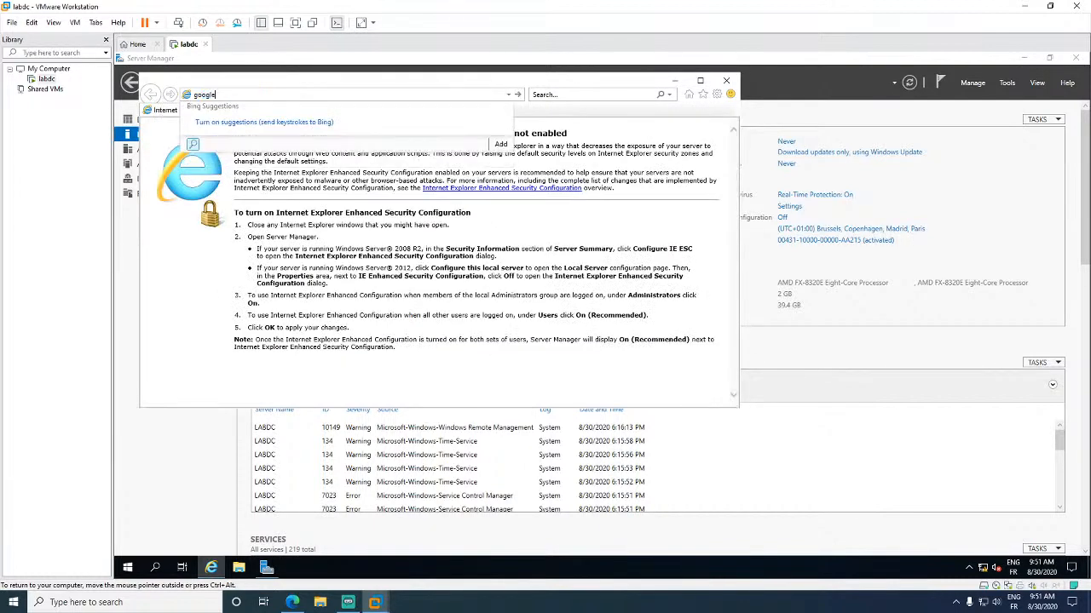
{"action": "key", "text": "Return"}
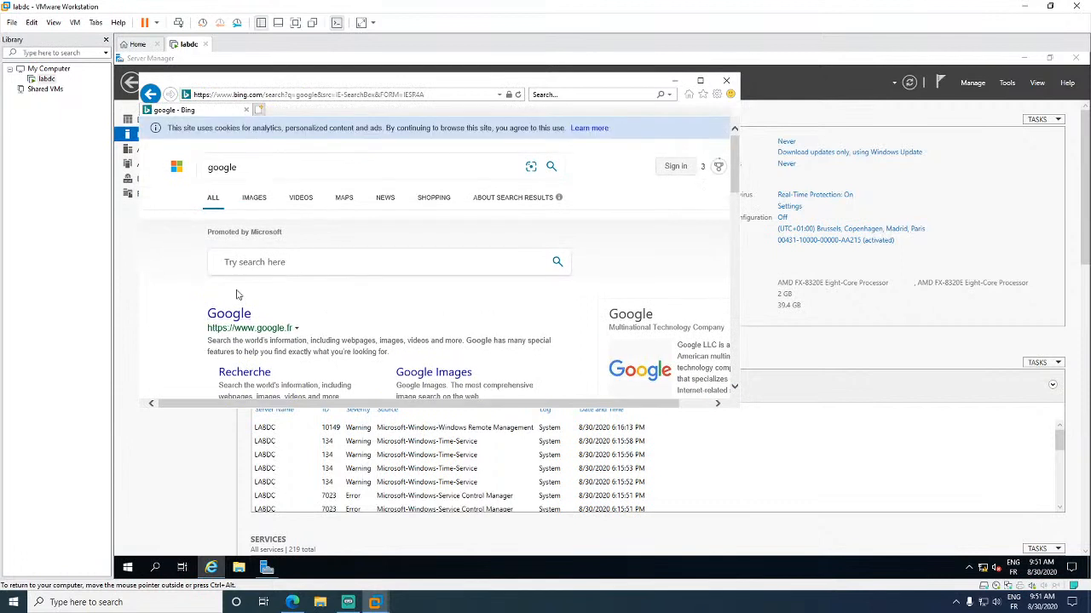
{"action": "left_click", "coordinate": [230, 315]}
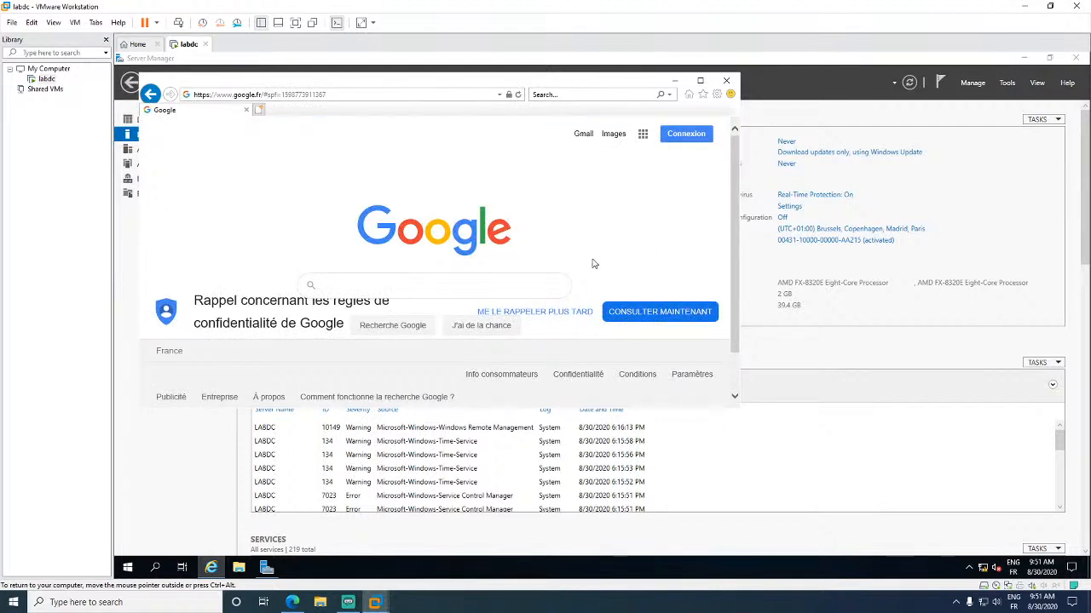
{"action": "left_click", "coordinate": [544, 311]}
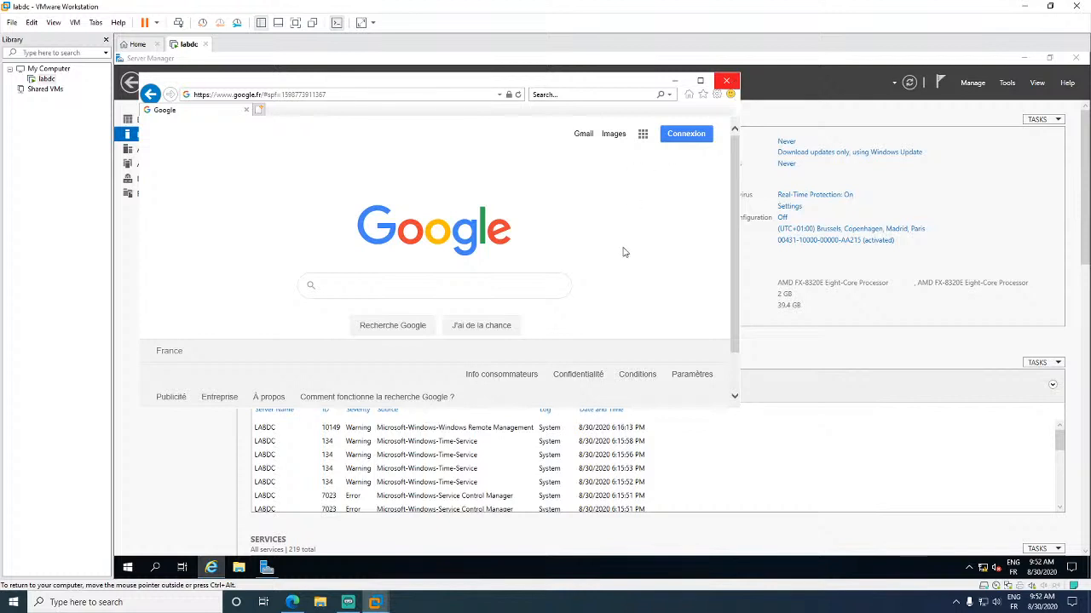
{"action": "left_click", "coordinate": [726, 81]}
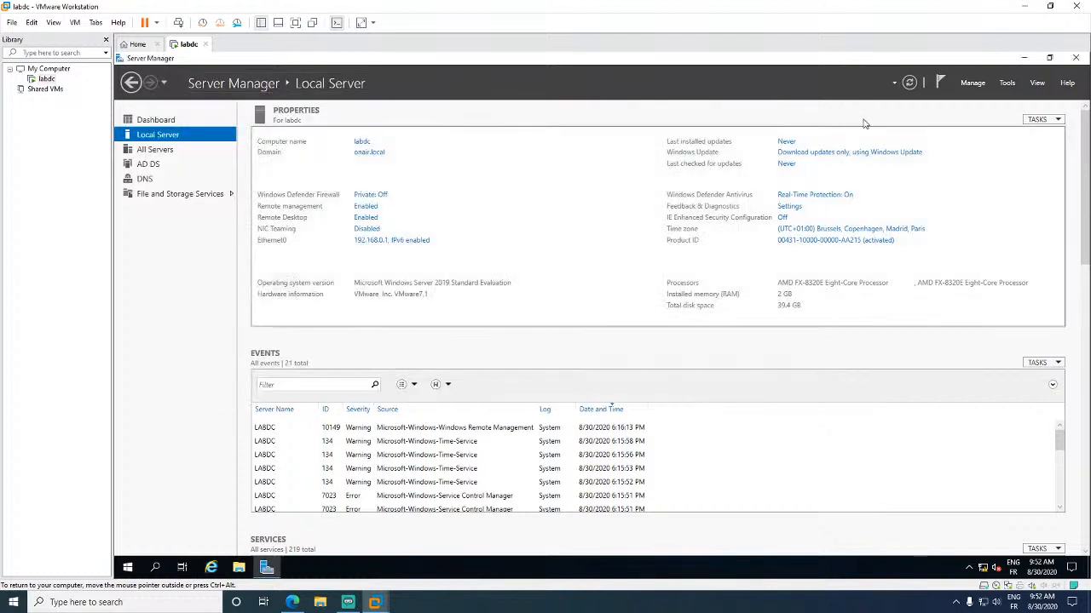